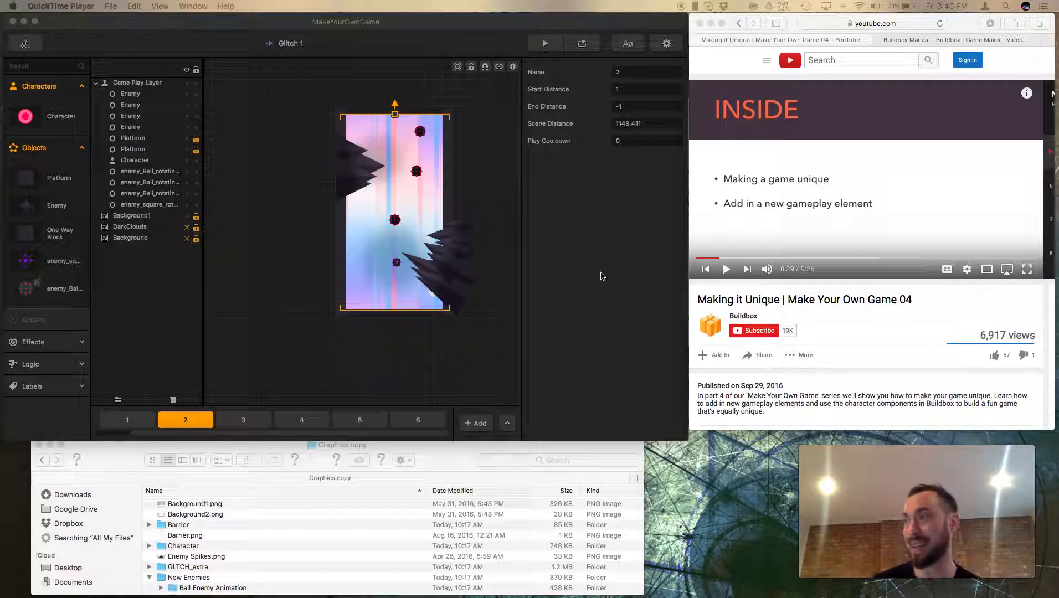
- Start the tutorial video, preview the current game and play it through to the Game Over screen, closing the preview at the end
left_click(729, 272)
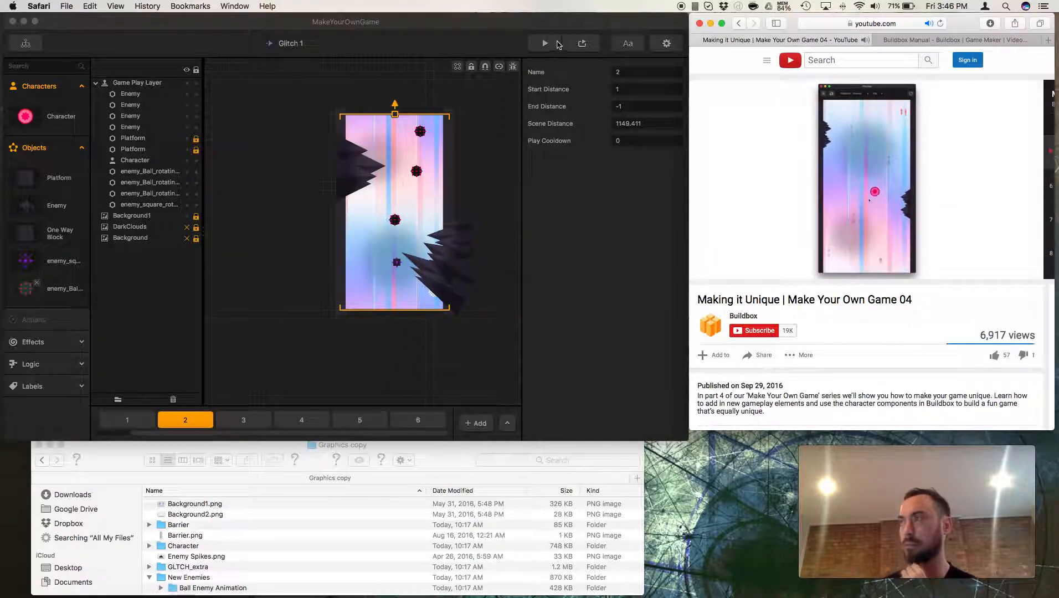
left_click(546, 43)
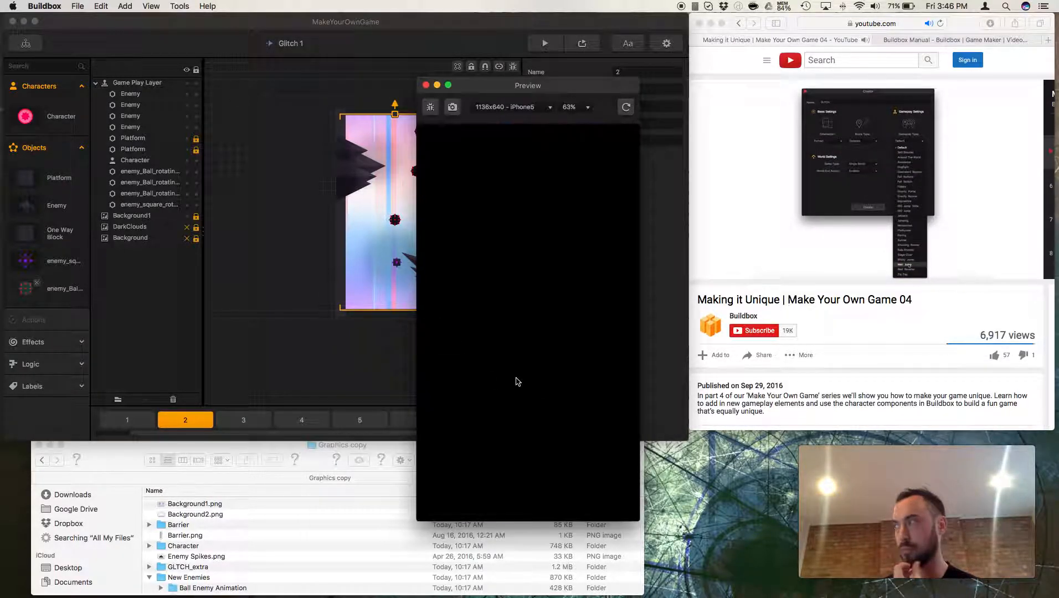
left_click(531, 421)
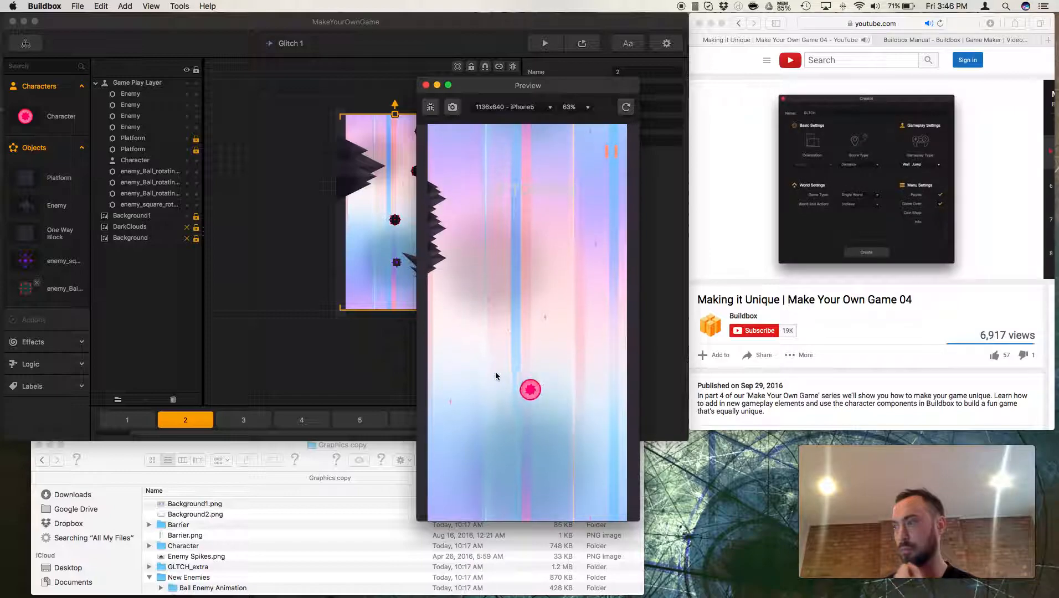
left_click(494, 372)
left_click(495, 372)
left_click(494, 372)
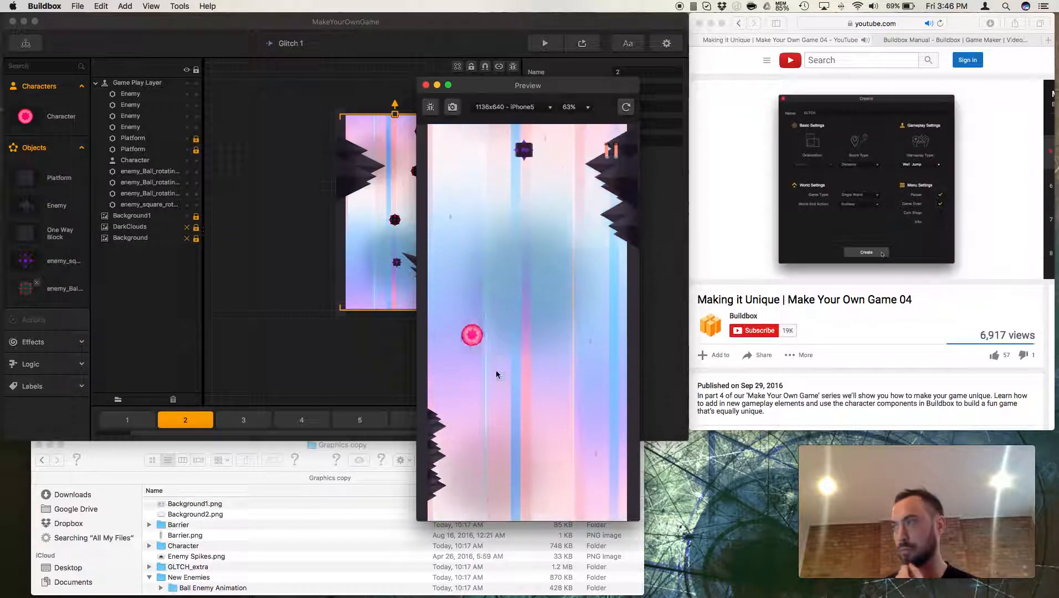
left_click(497, 369)
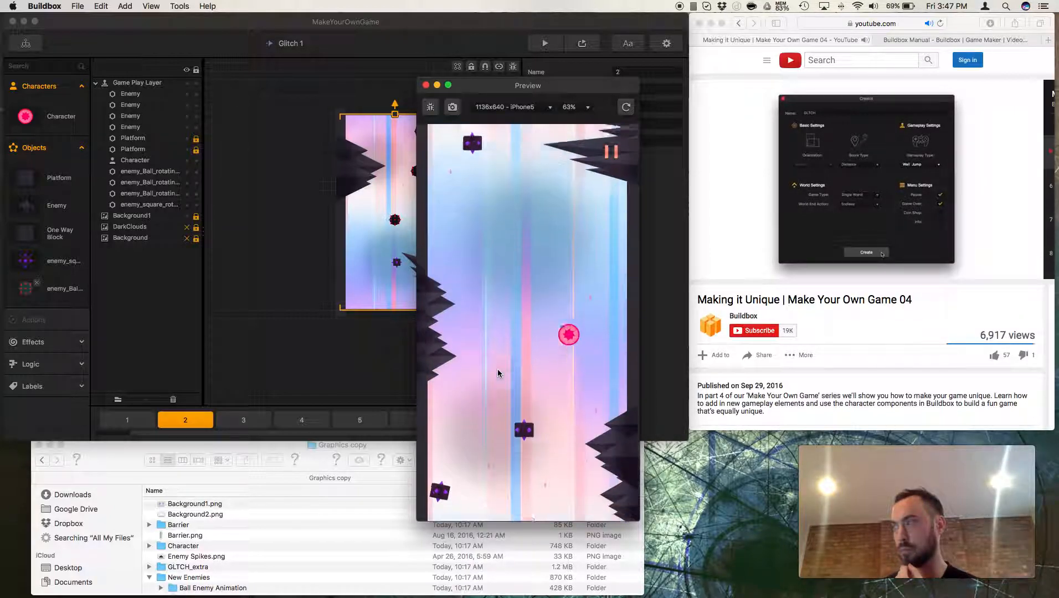
left_click(497, 369)
left_click(497, 369)
left_click(497, 369)
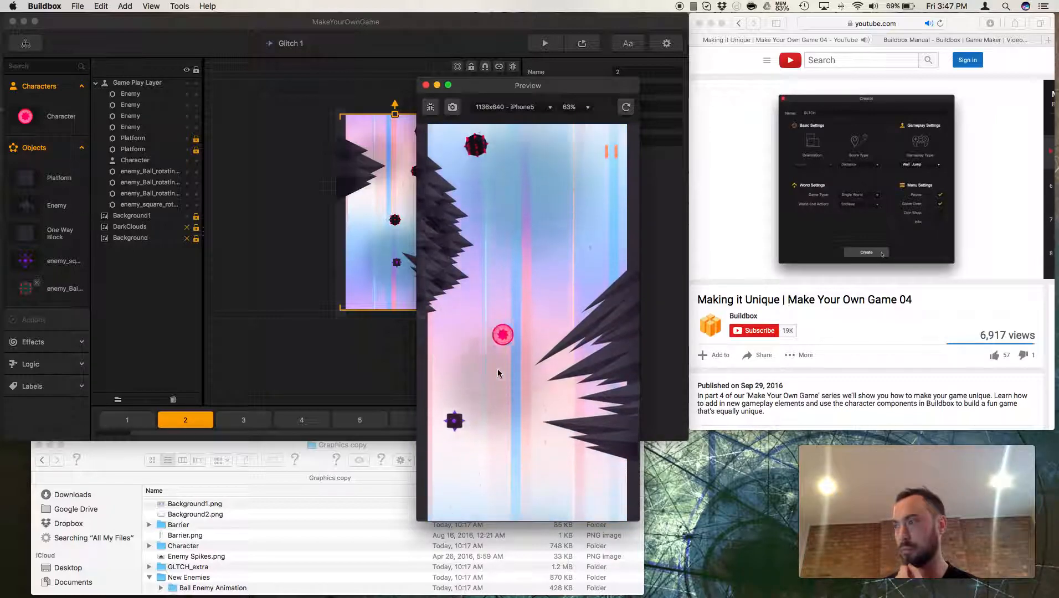
left_click(498, 369)
left_click(497, 369)
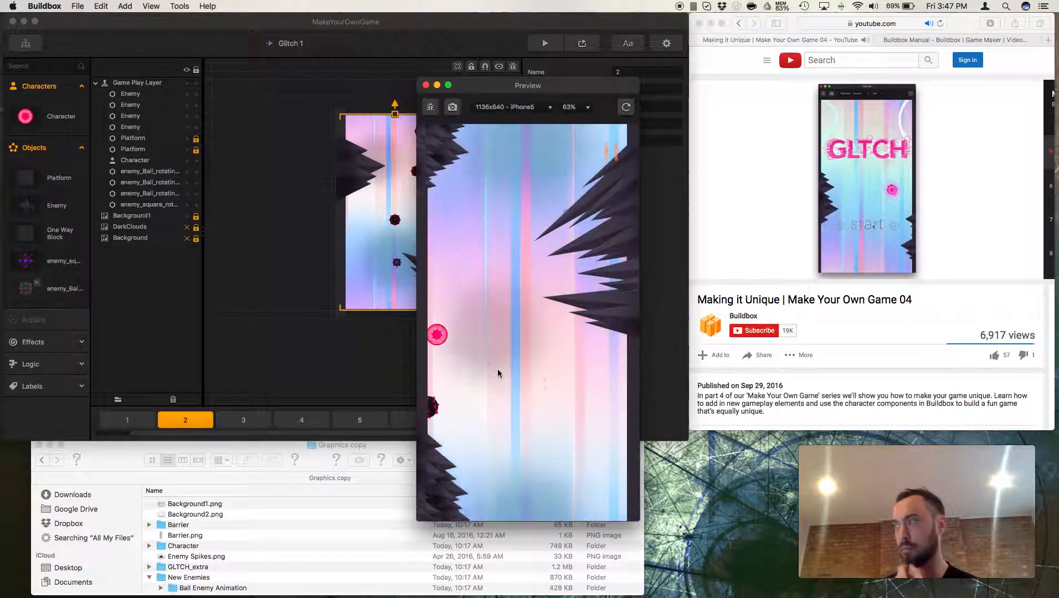
left_click(498, 369)
left_click(497, 369)
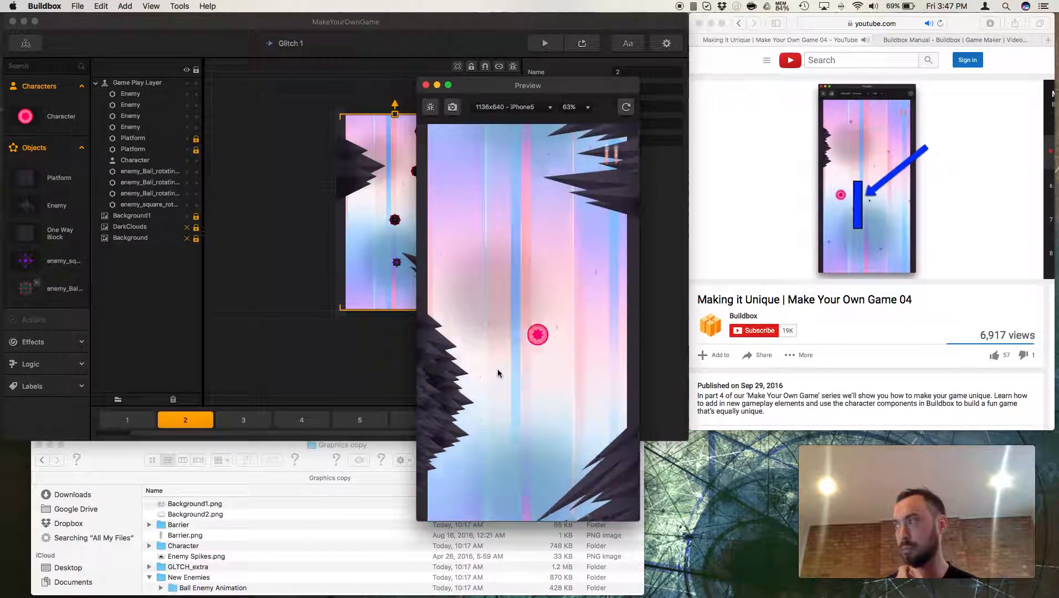
left_click(498, 368)
left_click(497, 369)
left_click(497, 369)
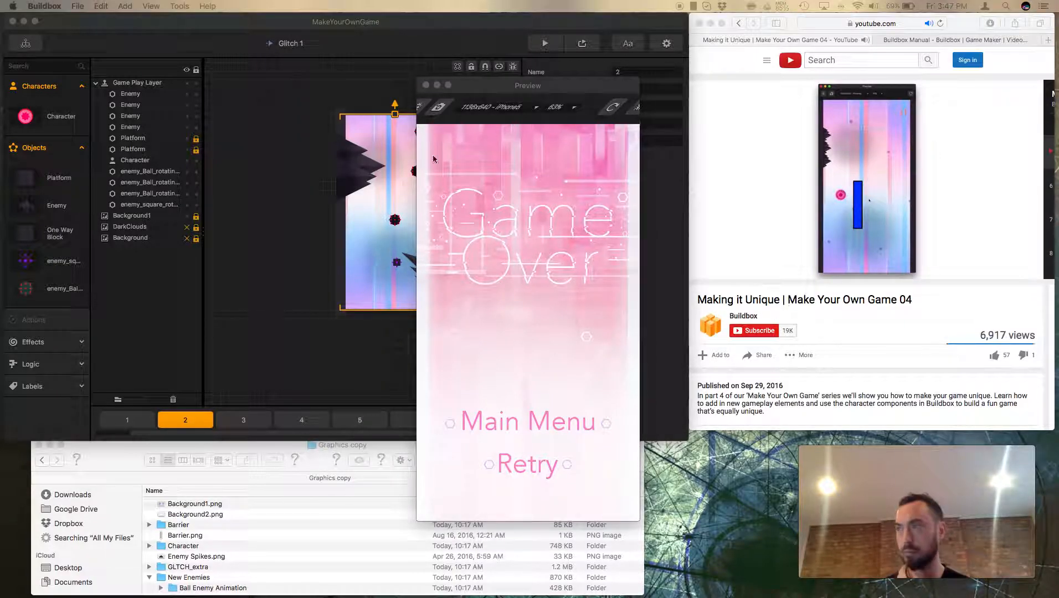
left_click(426, 85)
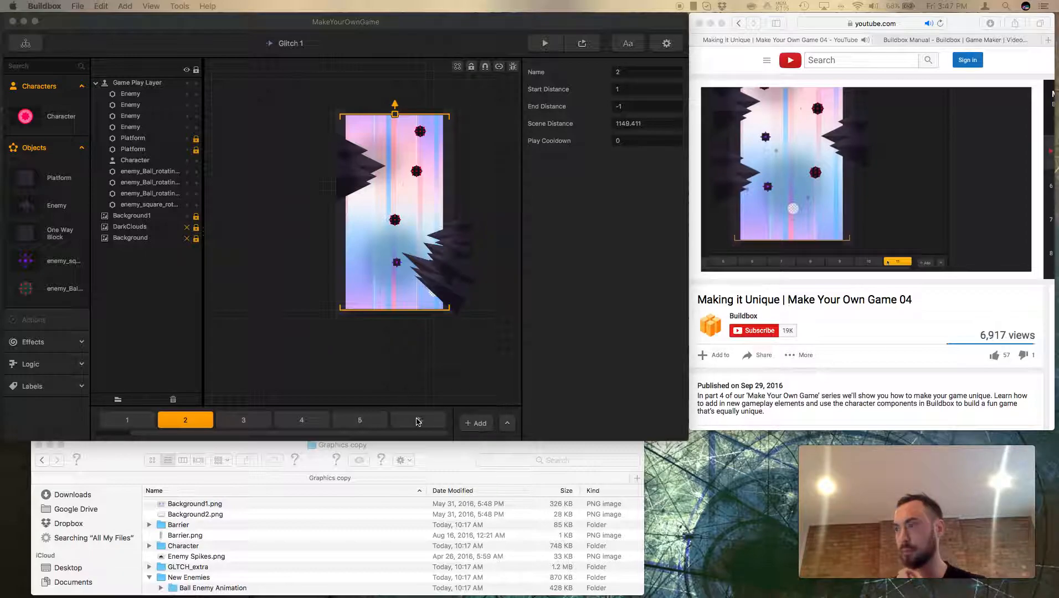
- Open scene 6 of Glitch 1 and duplicate it as the base for a new scene
left_click(406, 398)
left_click(417, 421)
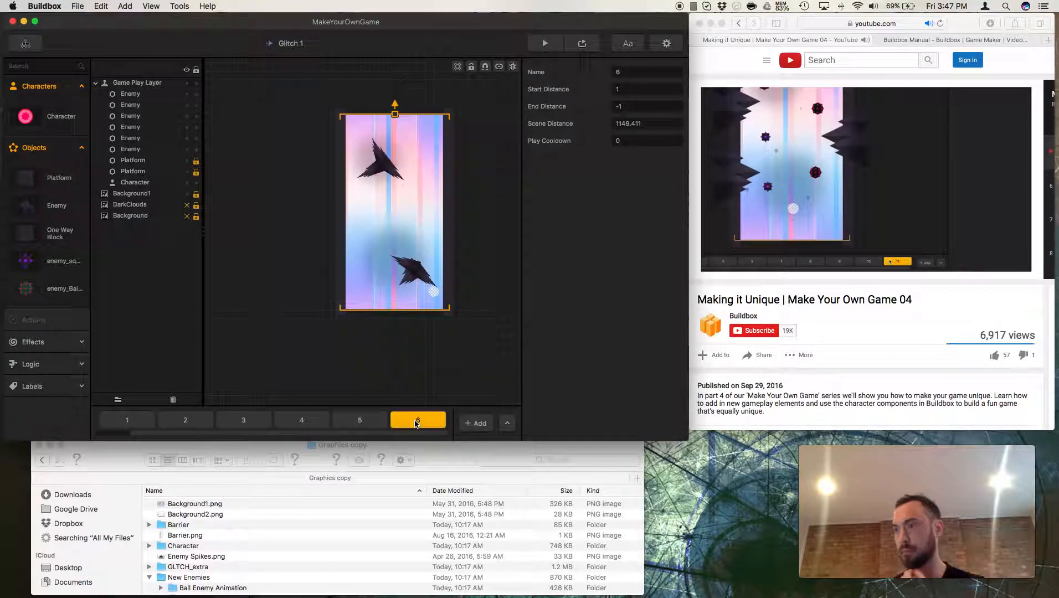
scroll(392, 368, "down", 3)
scroll(392, 370, "up", 5)
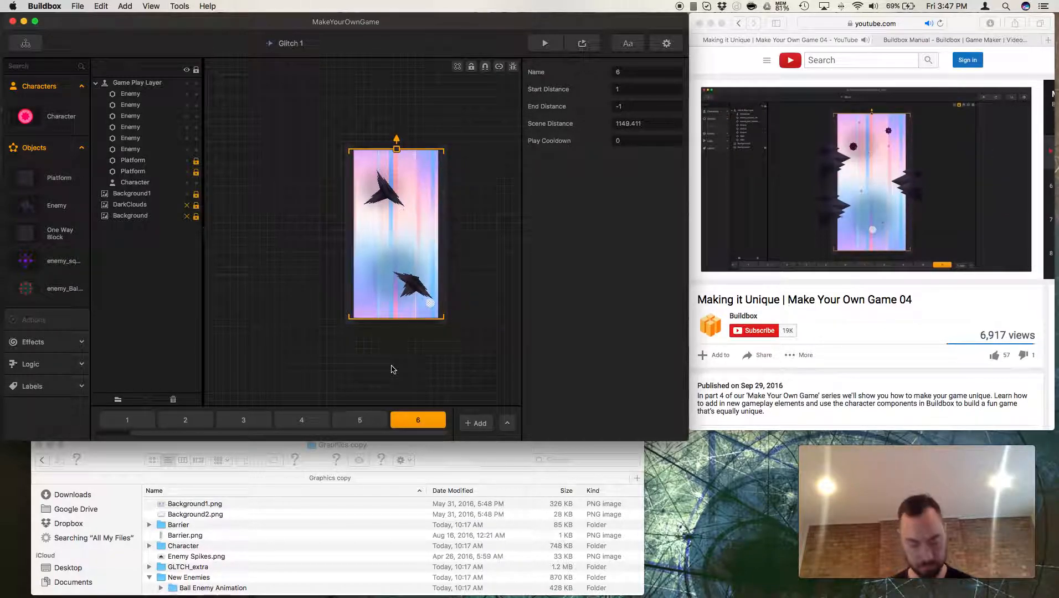
key("super+d")
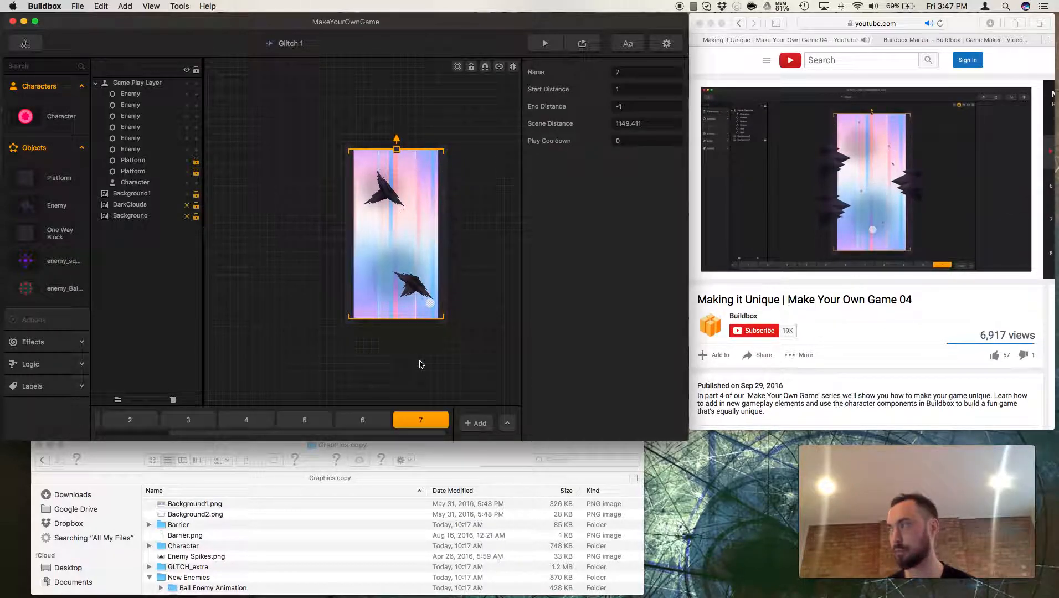
- Move the enemy spikes in the duplicated scene out of its middle, spreading them along the lower half of both side edges
left_click(408, 284)
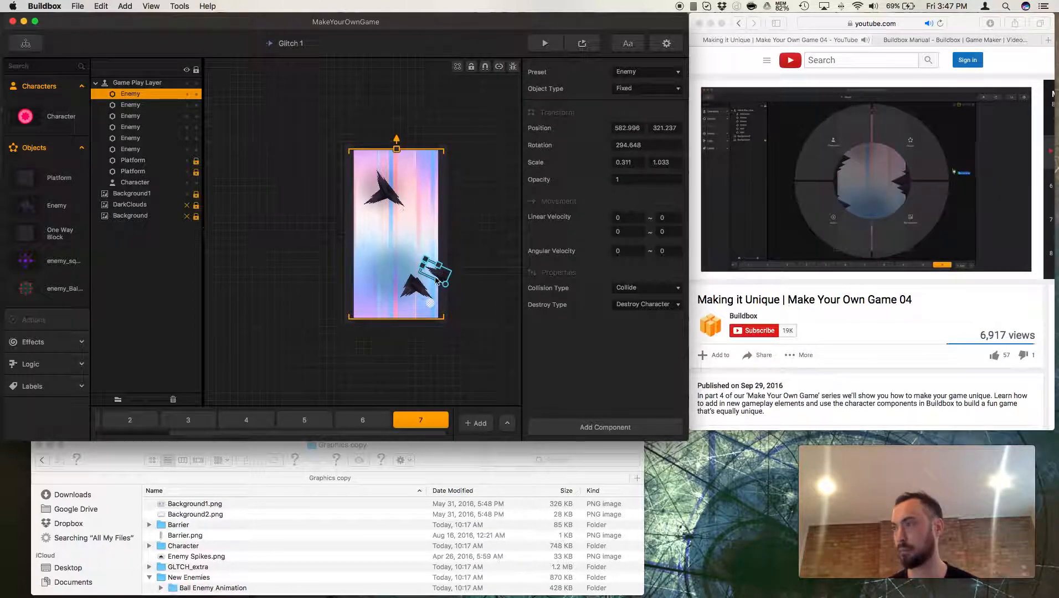
left_click_drag(426, 272, 301, 281)
scroll(430, 265, "up", 3)
scroll(354, 190, "down", 2)
left_click_drag(348, 165, 460, 230)
left_click_drag(363, 159, 297, 242)
left_click_drag(360, 150, 449, 281)
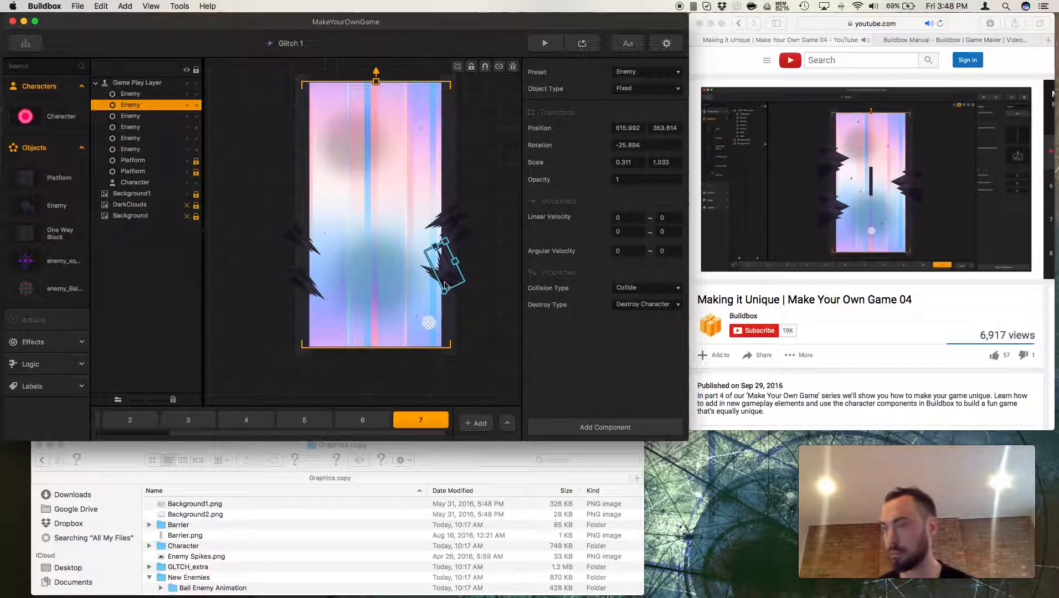
- Pause the tutorial video, preview Barrier.png in the Graphics copy folder and add it to the middle of the scene as a Platform object
left_click(723, 291)
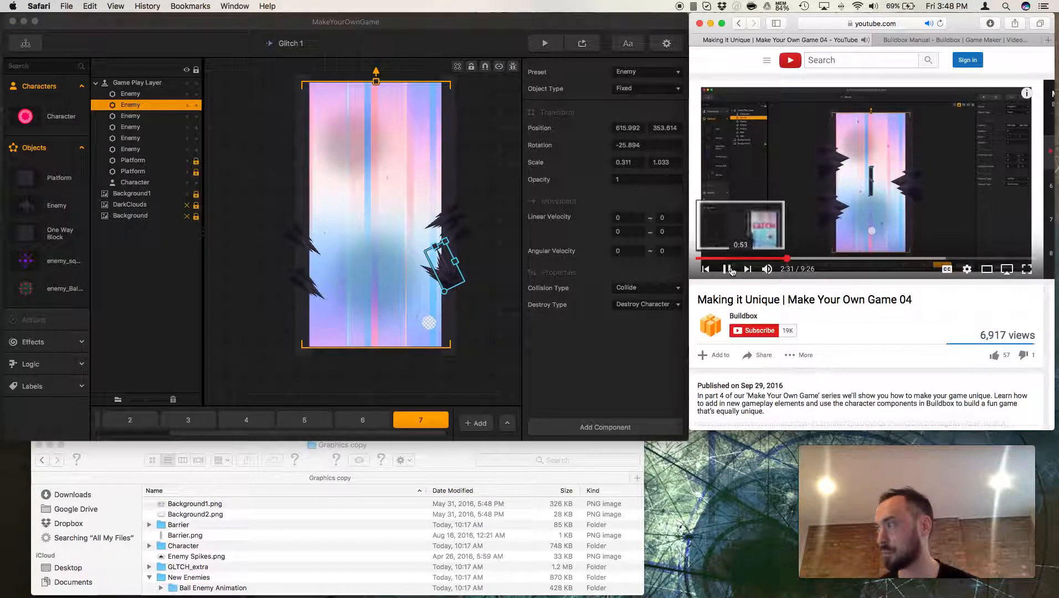
left_click(726, 269)
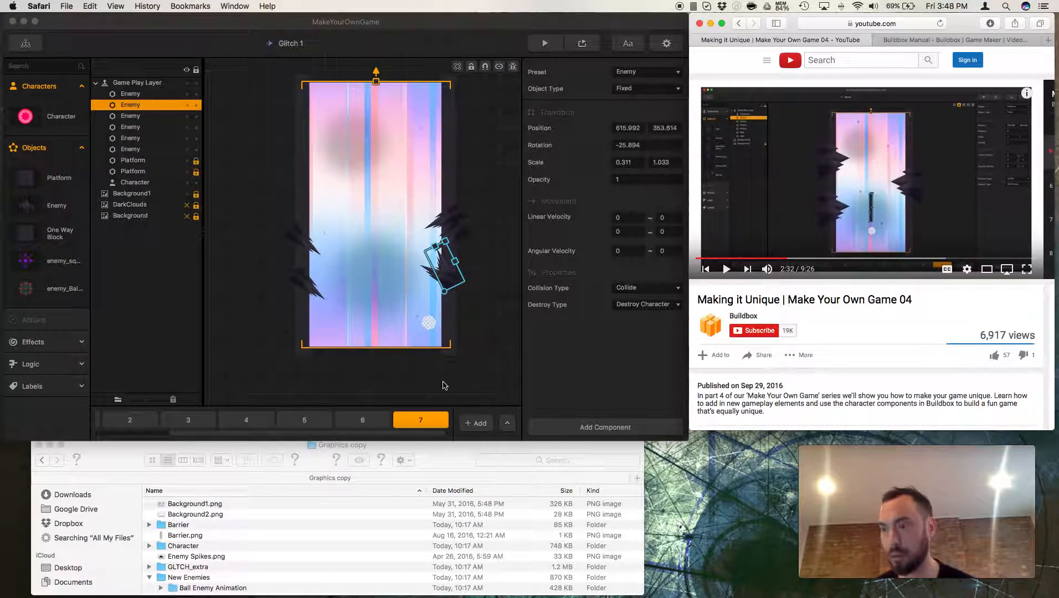
left_click(185, 535)
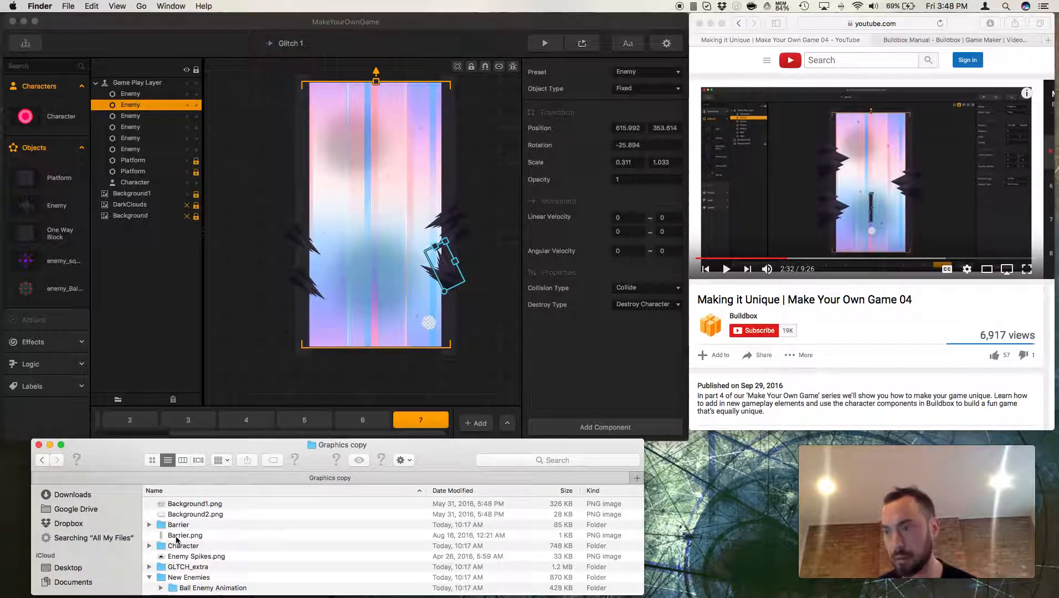
left_click(177, 538)
key("space")
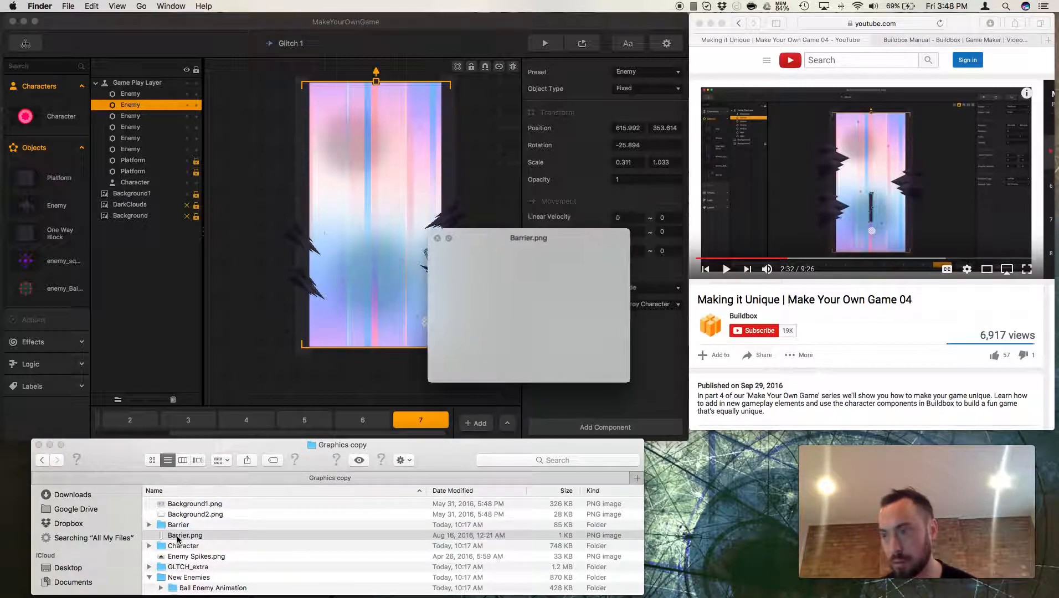
key("space")
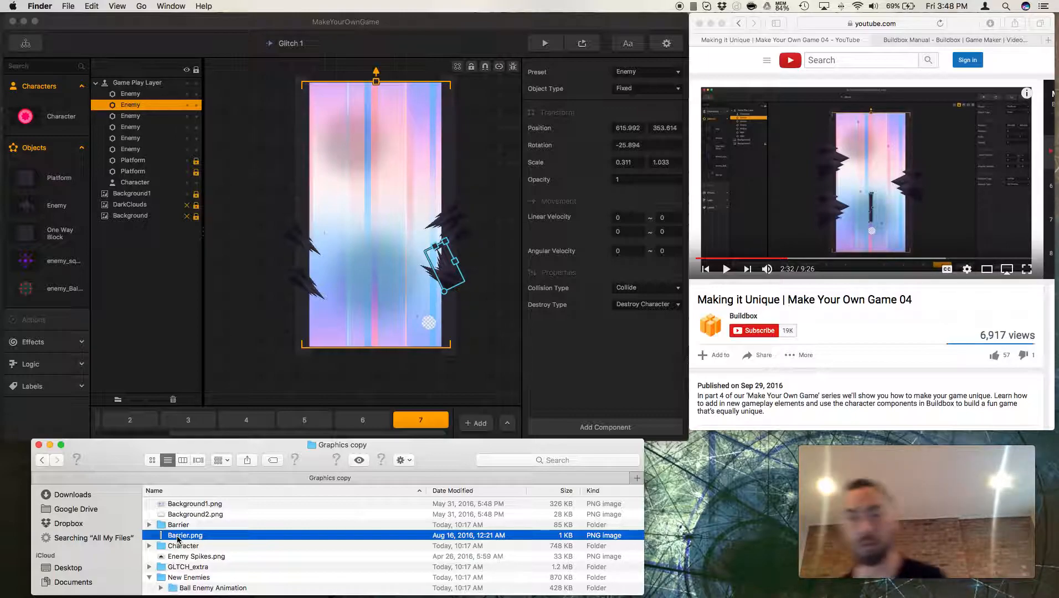
left_click_drag(177, 538, 432, 181)
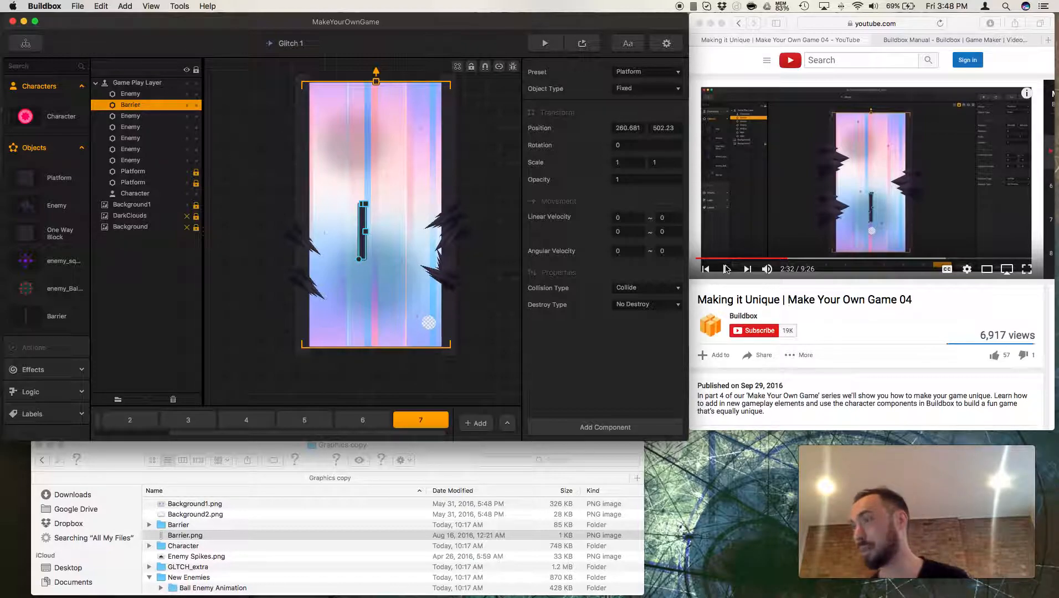
- Move the spikes on the scene's left edge up into its upper-left corner
left_click(295, 237)
left_click_drag(328, 251, 276, 219)
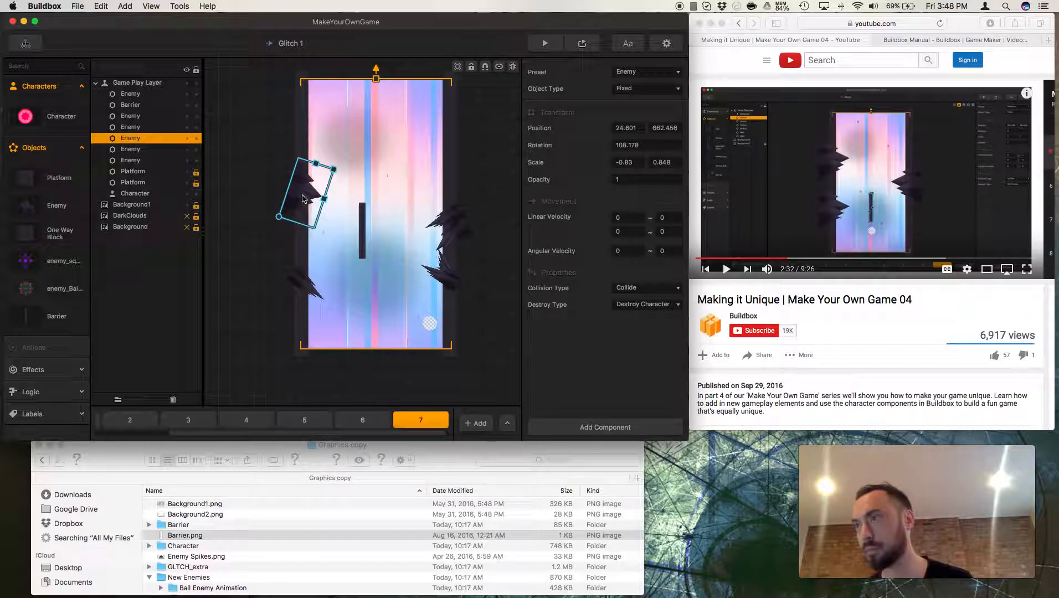
left_click(315, 287)
left_click_drag(335, 296, 309, 111)
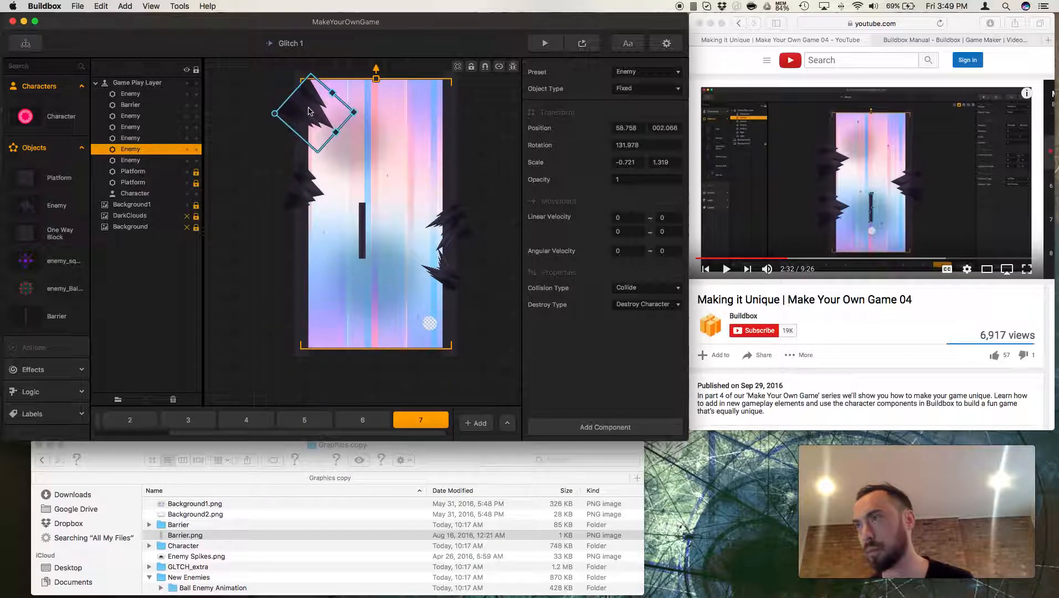
left_click_drag(308, 177, 298, 123)
- Rearrange and rotate the right-edge spikes into two clusters, one at mid-height near y 651 and one lower near y 197
left_click_drag(441, 281, 445, 206)
left_click(452, 280)
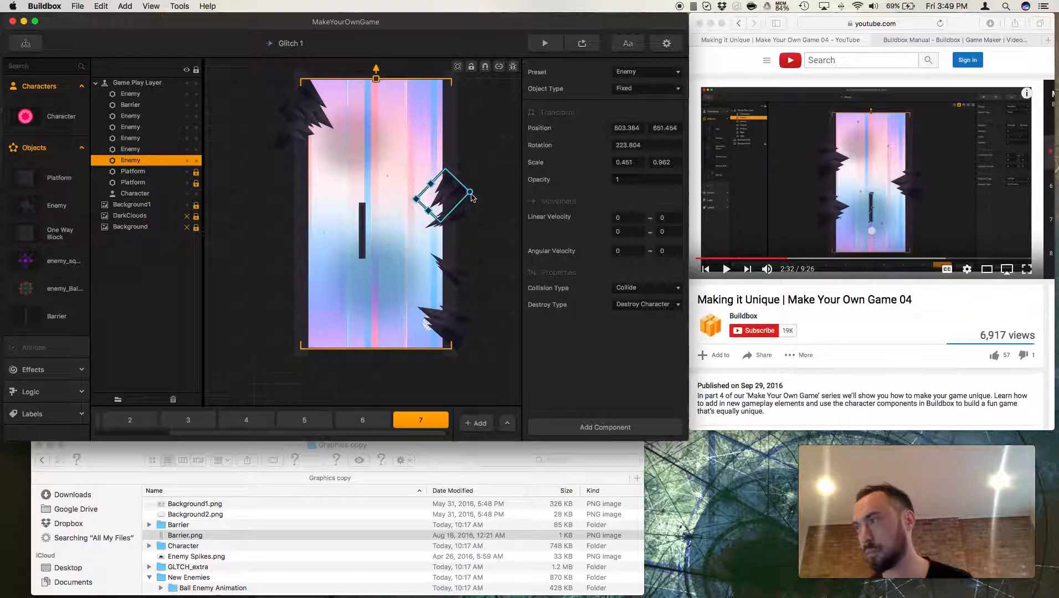
left_click_drag(469, 194, 411, 195)
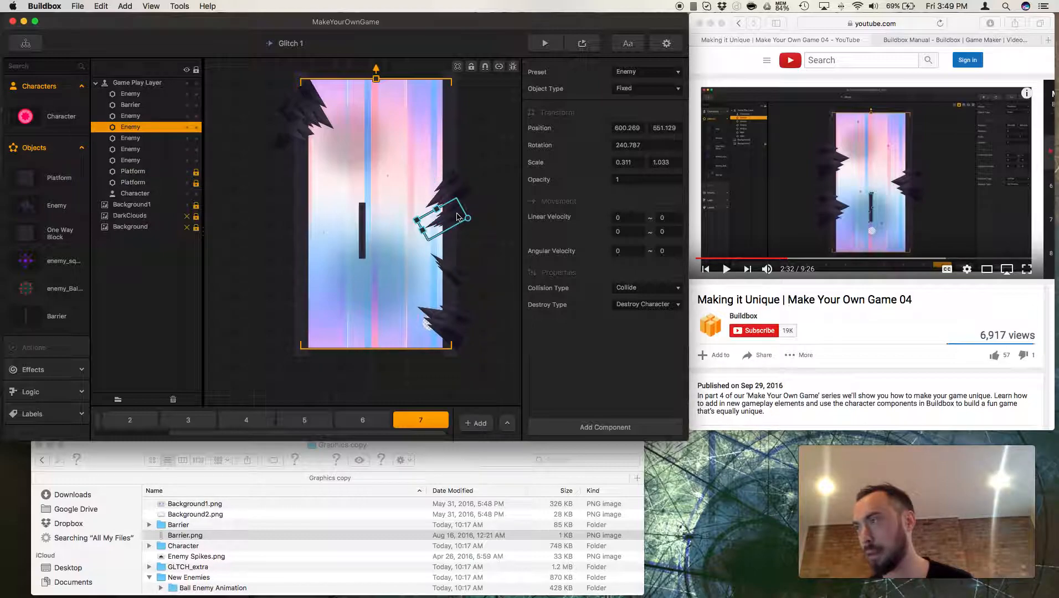
left_click(459, 216)
left_click(459, 277)
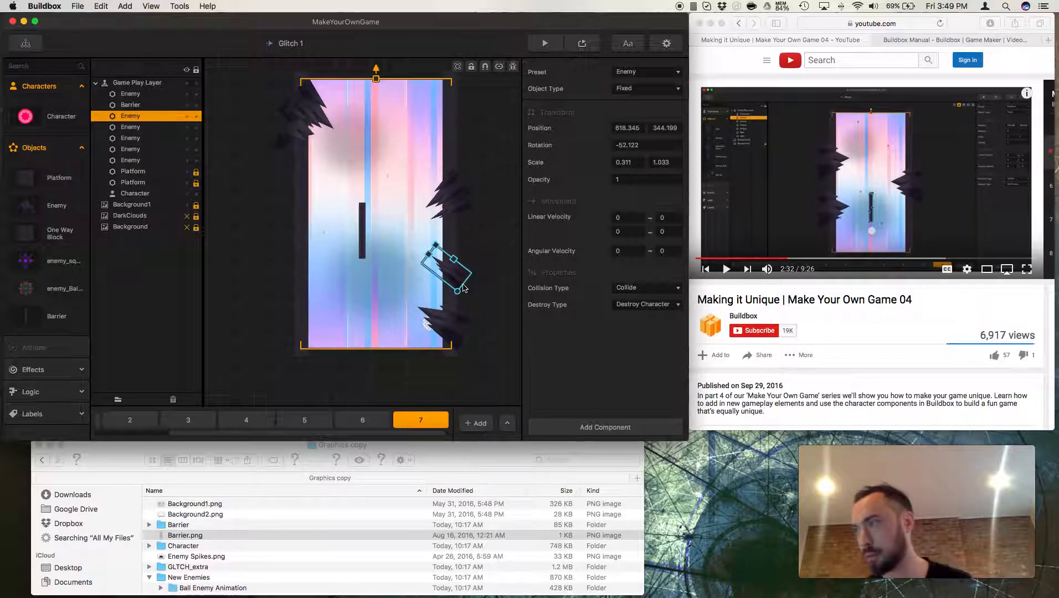
left_click_drag(459, 296, 456, 319)
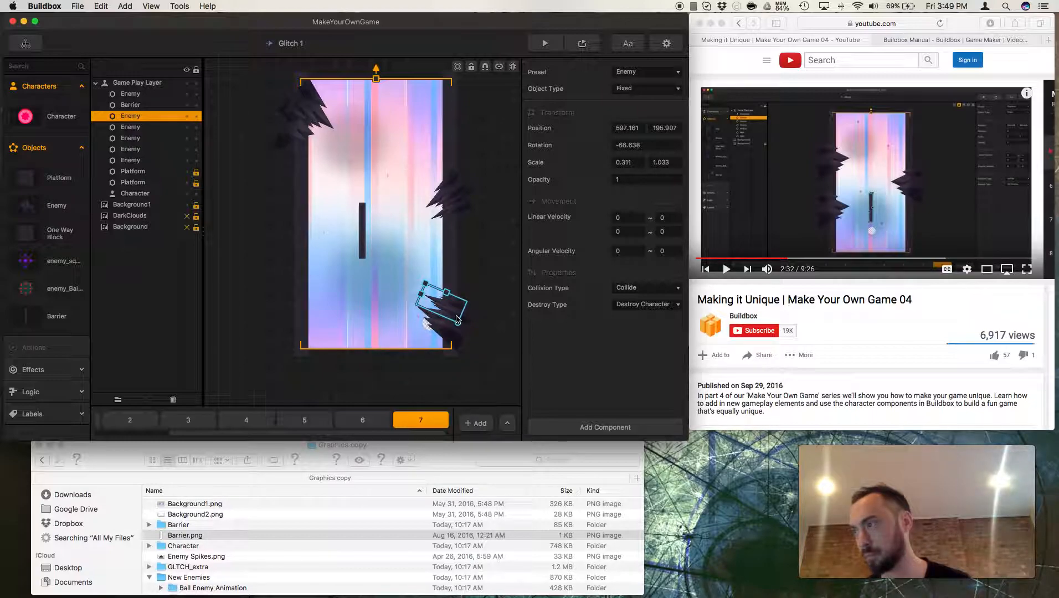
left_click(478, 287)
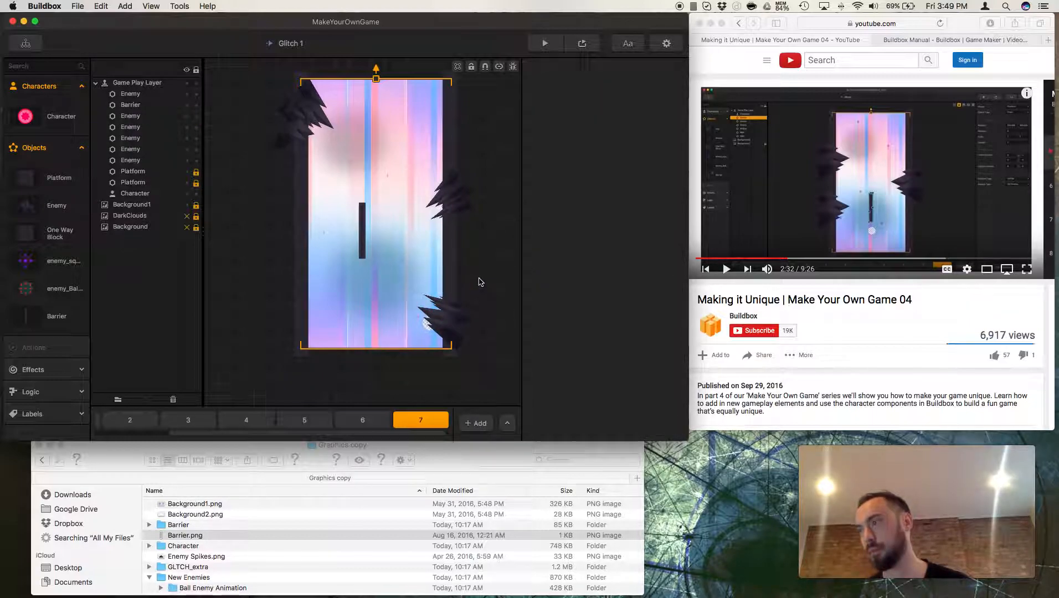
- Resume the tutorial video and move the barrier to the scene's centre line in the lower half, at about 324, 333
left_click(751, 296)
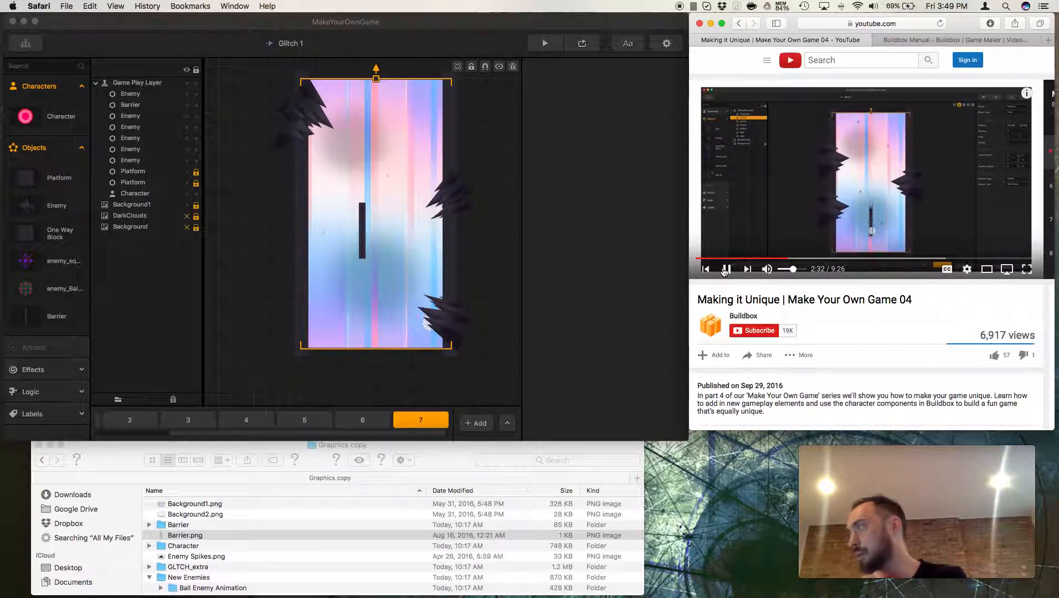
left_click_drag(363, 245, 378, 295)
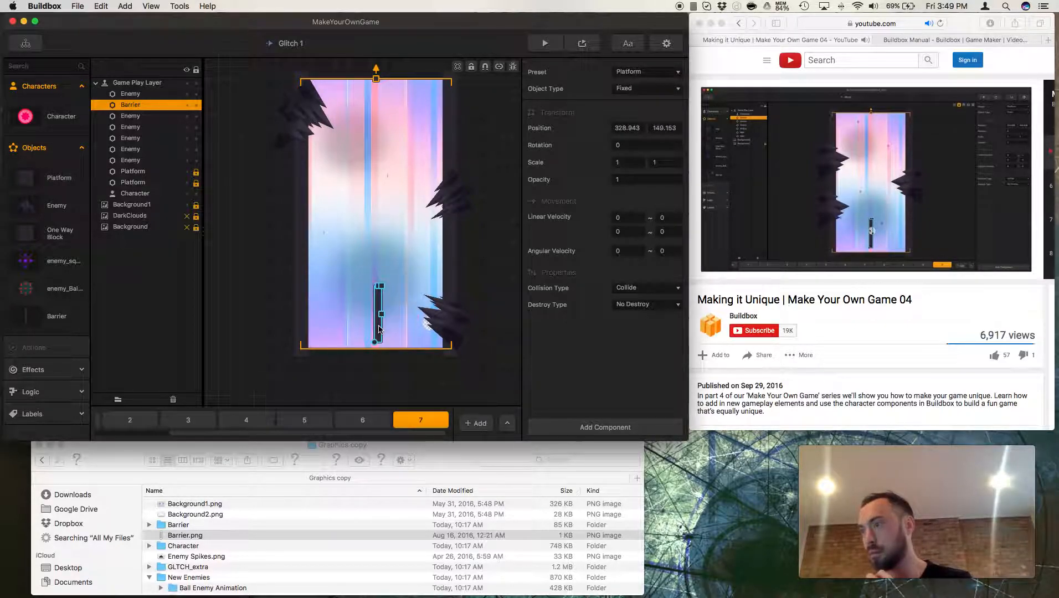
left_click_drag(379, 328, 378, 285)
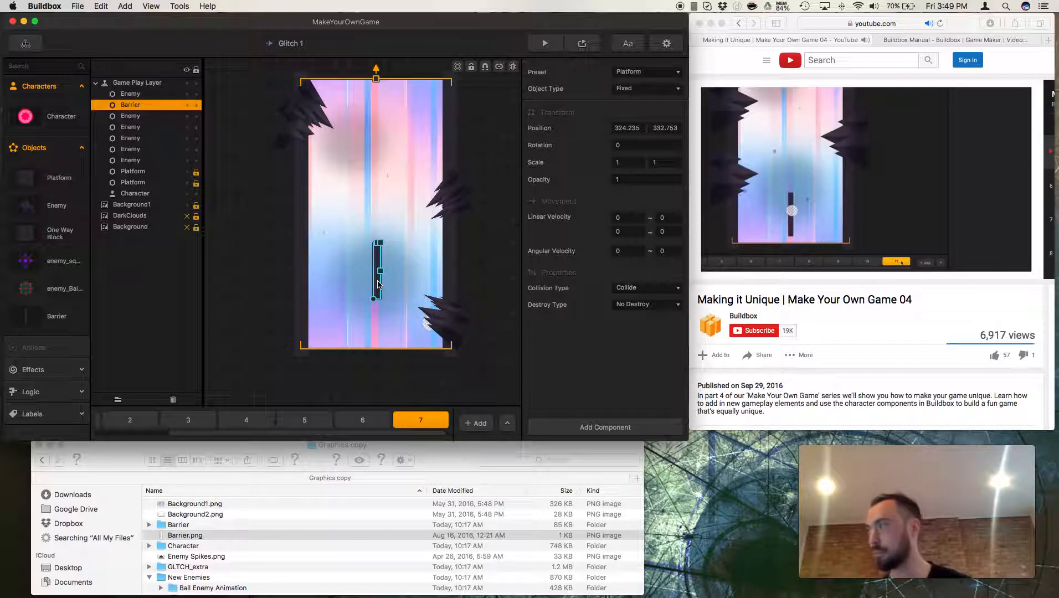
- Duplicate the barrier three times to extend it upward along the scene's centre line
key("super+d")
key("super+d")
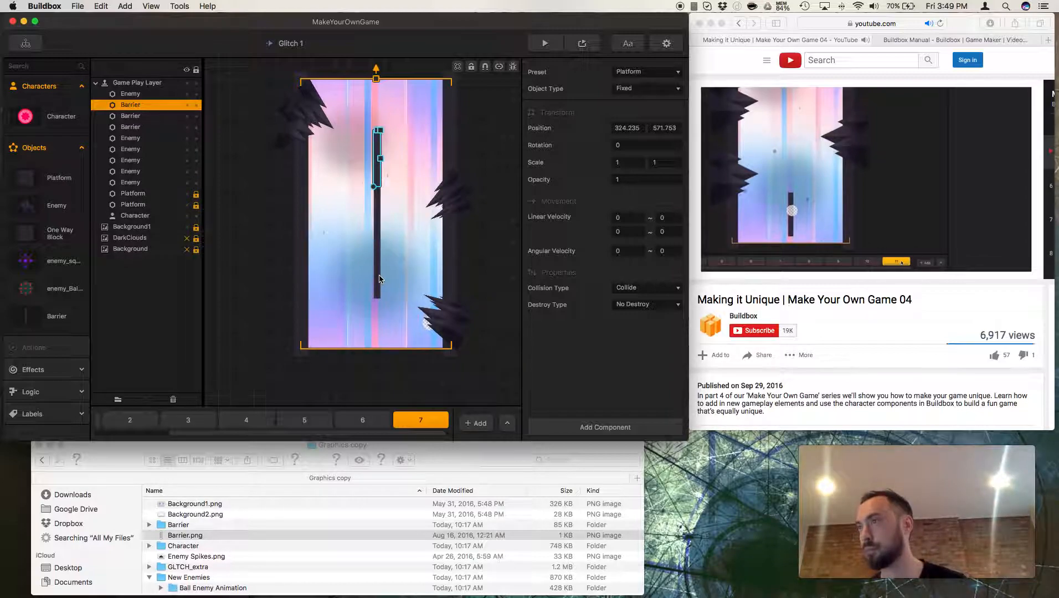
key("super+d")
left_click(422, 421)
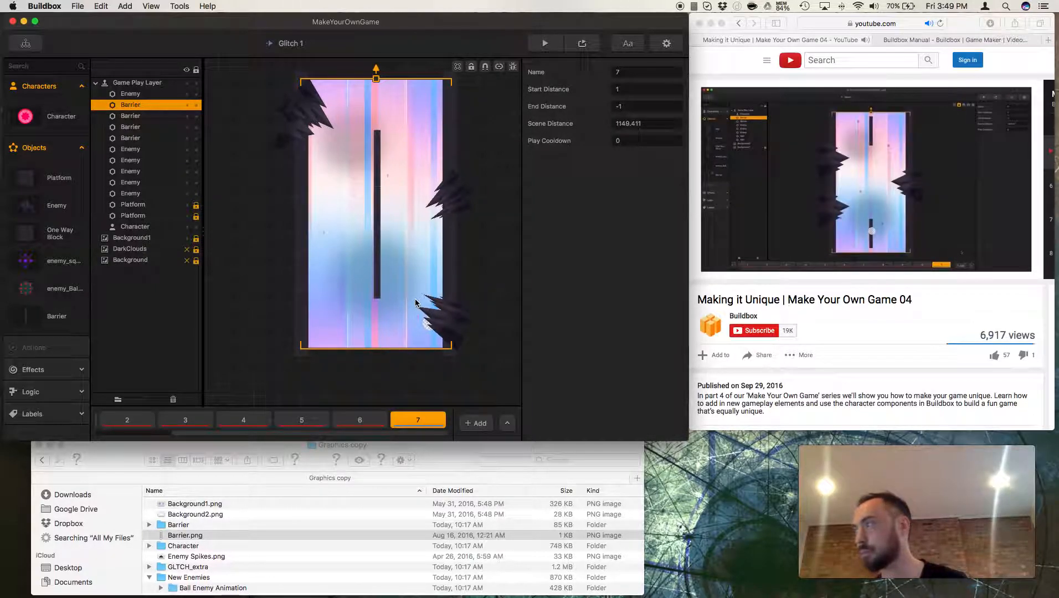
- Delete the two surplus middle barrier copies and move the remaining copy to the upper half of the scene, at about 317, 848
left_click(377, 227)
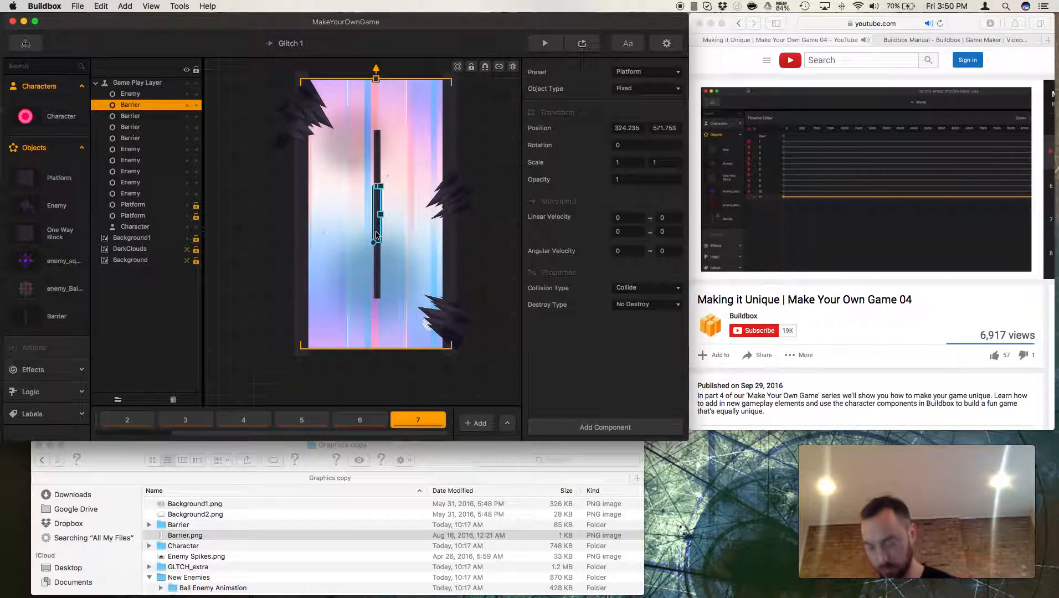
key("Delete")
left_click(377, 177)
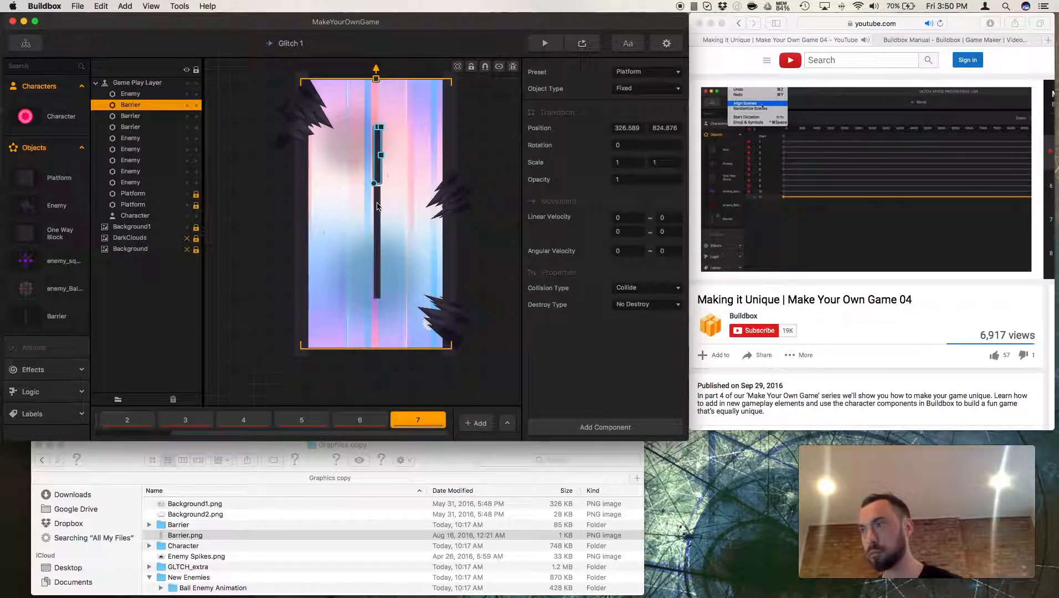
left_click(377, 203)
key("Delete")
left_click_drag(377, 163, 376, 157)
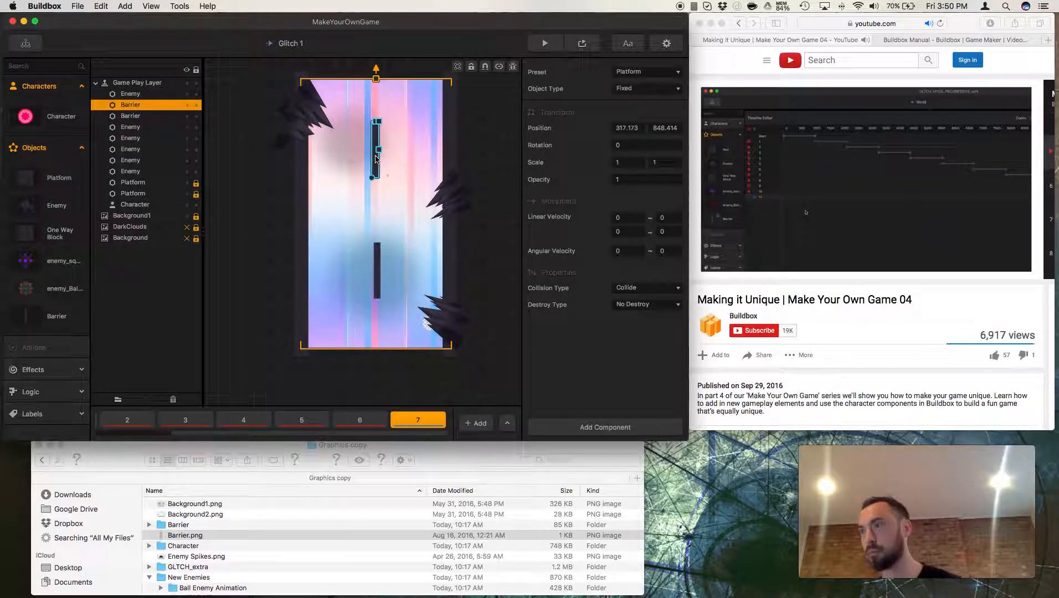
left_click(375, 268)
- Rewatch the tutorial video between about 2:30 and 3:05, covering the barrier placement and the Align Scenes command
left_click(814, 250)
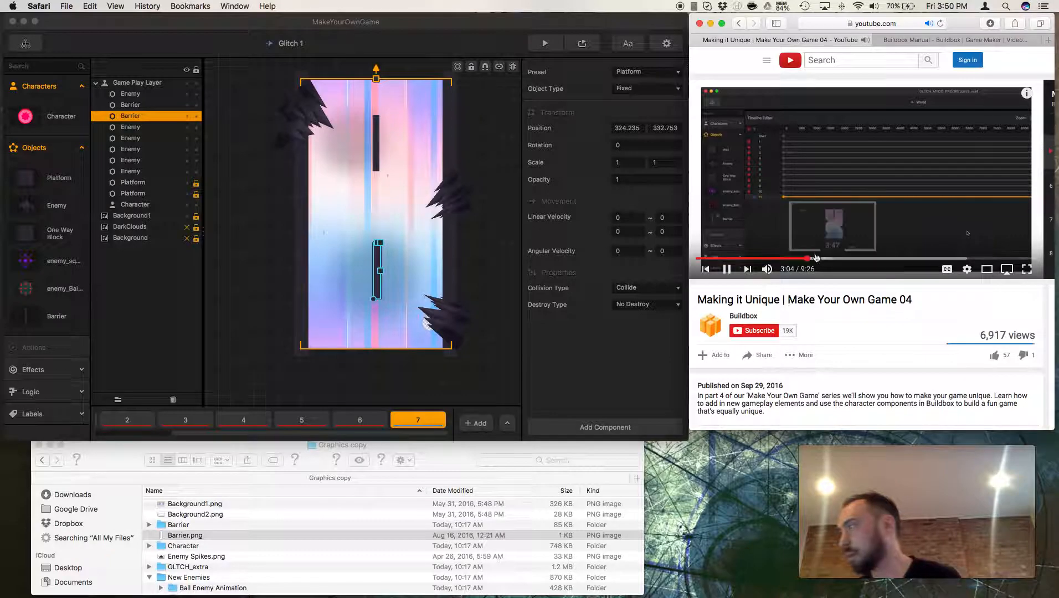
left_click(728, 270)
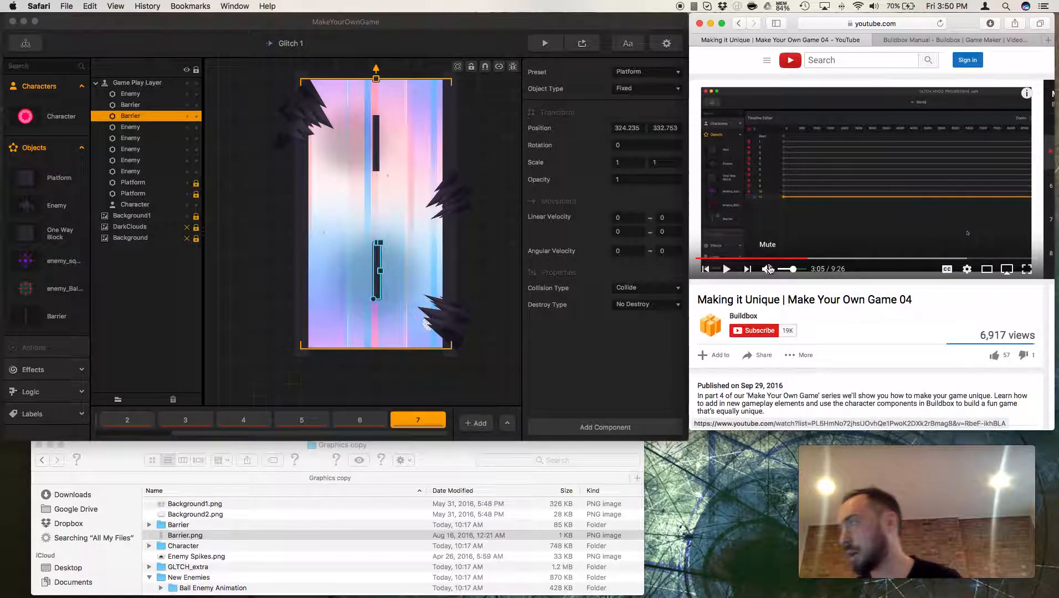
left_click(799, 258)
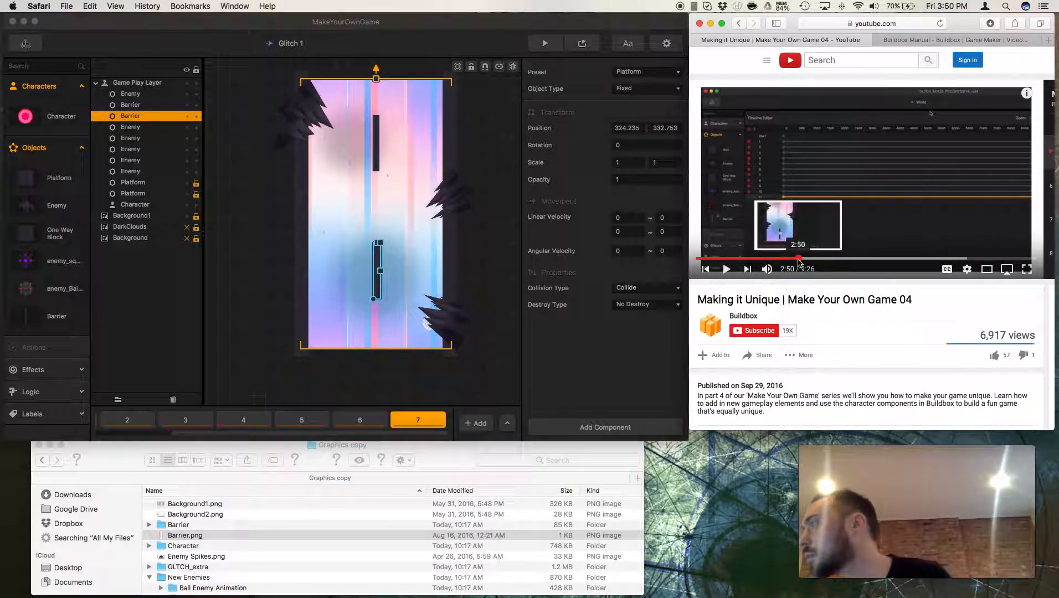
left_click(794, 258)
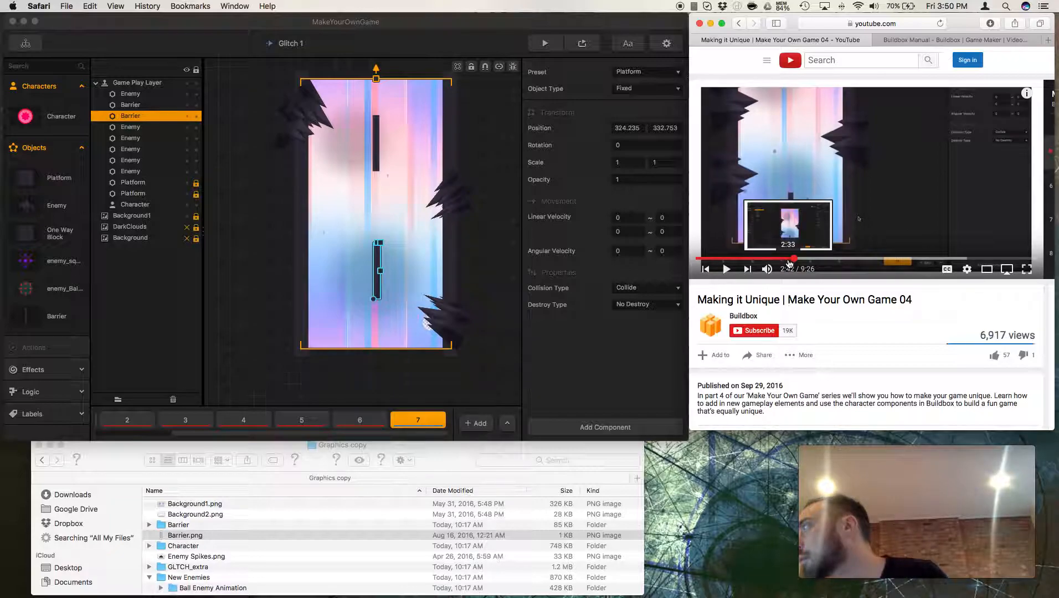
left_click(824, 251)
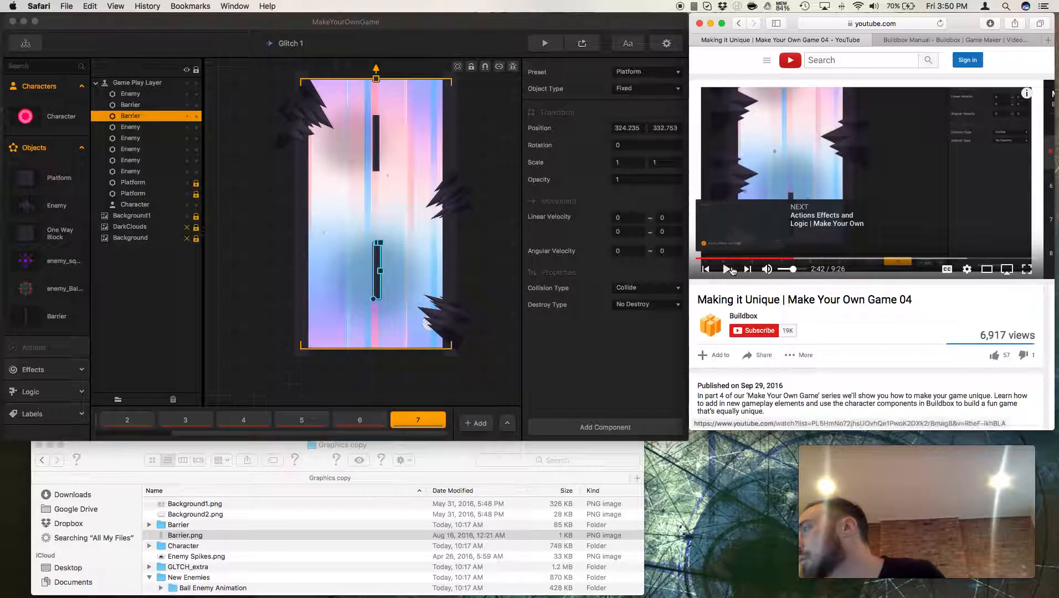
left_click(790, 259)
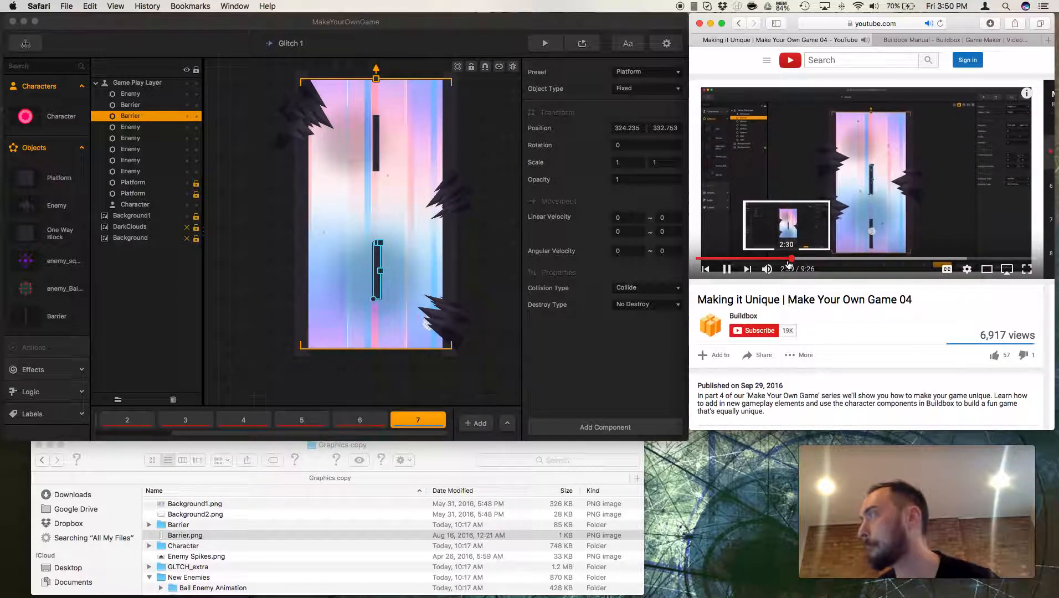
left_click(797, 260)
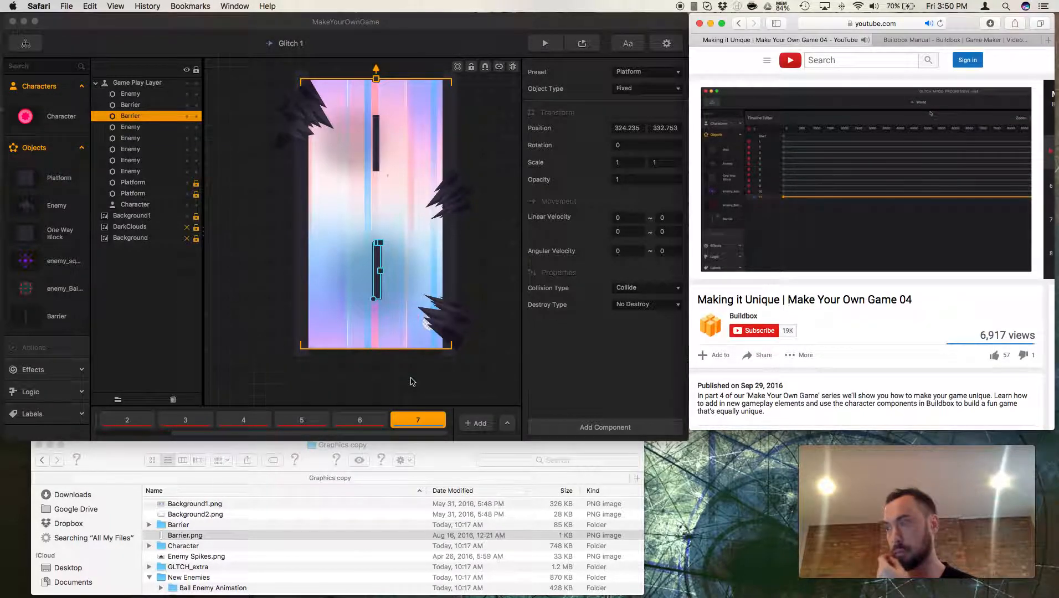
scroll(412, 381, "down", 5)
scroll(412, 382, "up", 5)
scroll(720, 310, "right", 1)
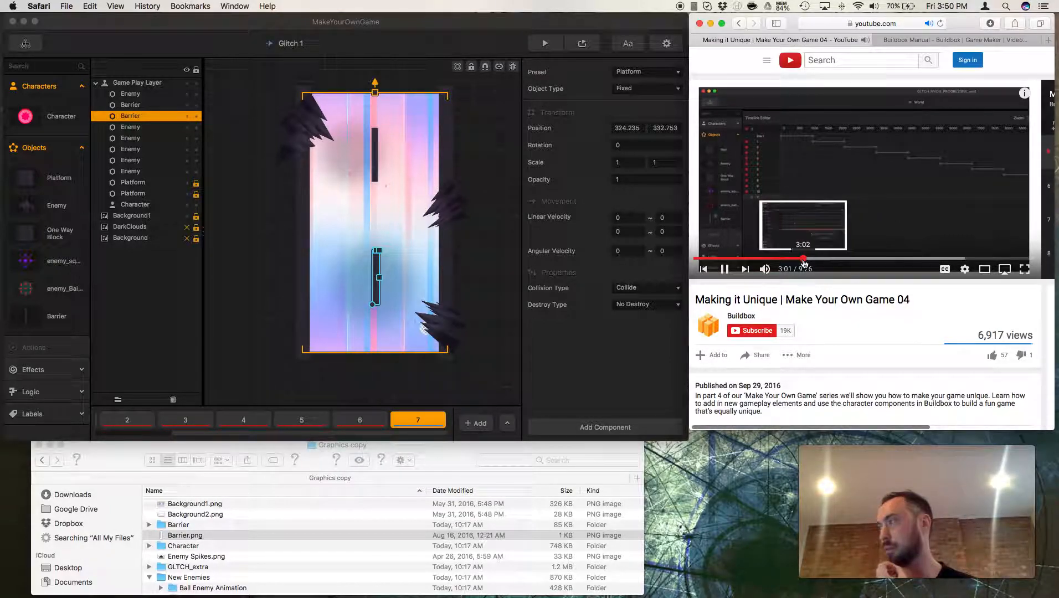
left_click(800, 258)
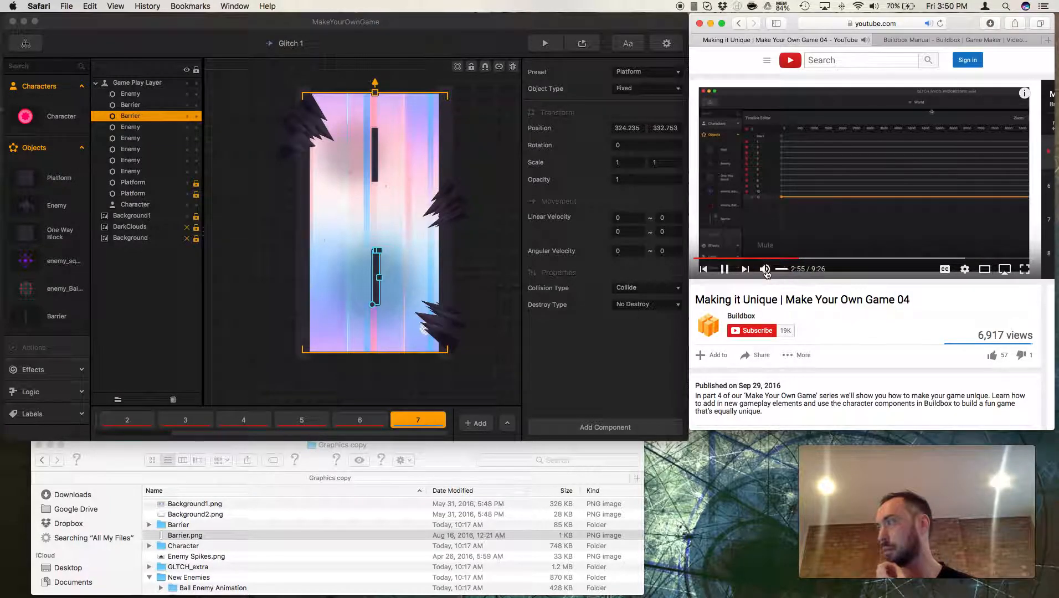
left_click(791, 259)
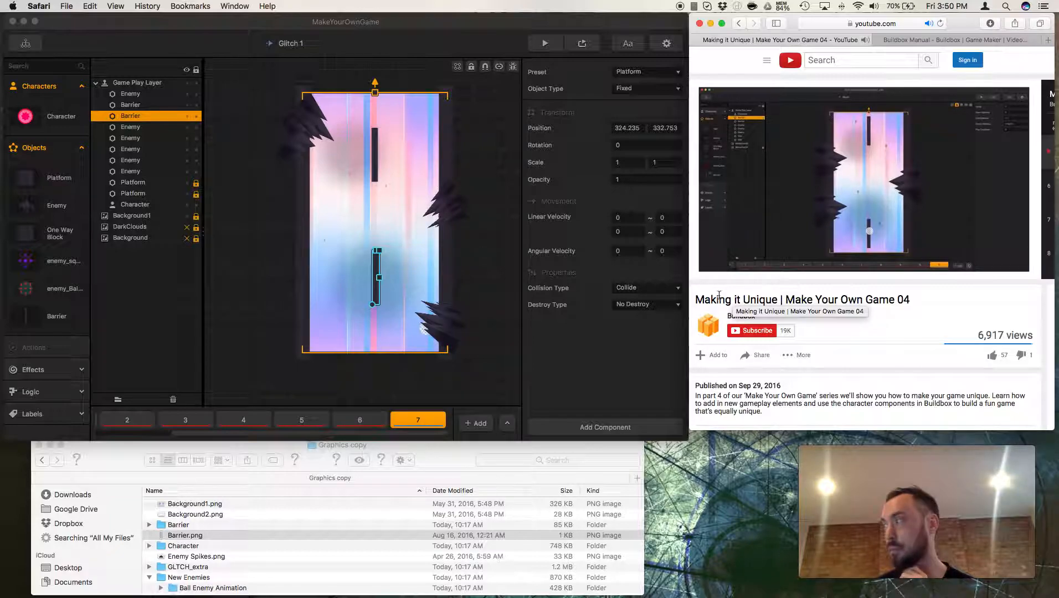
mouse_move(730, 270)
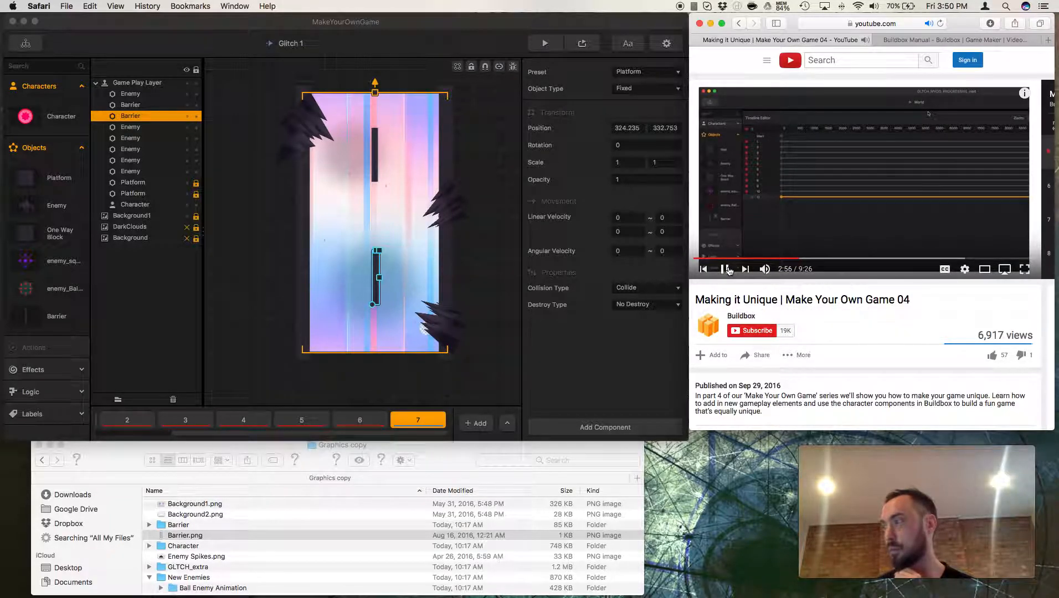
- Expand the Timeline Editor to examine the scene list and resume the tutorial video
left_click(507, 425)
left_click(507, 424)
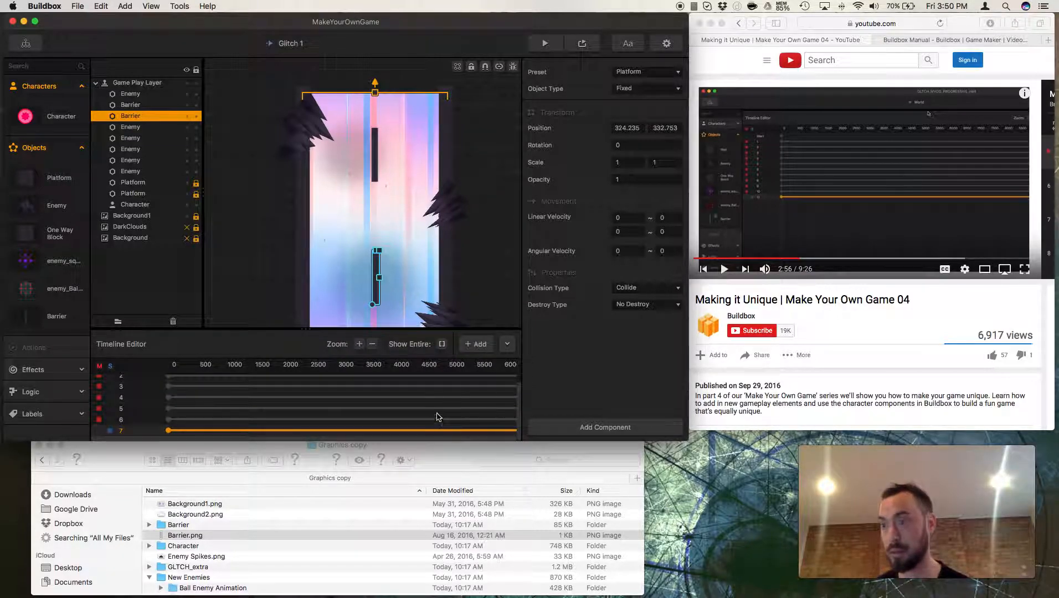
scroll(435, 406, "up", 3)
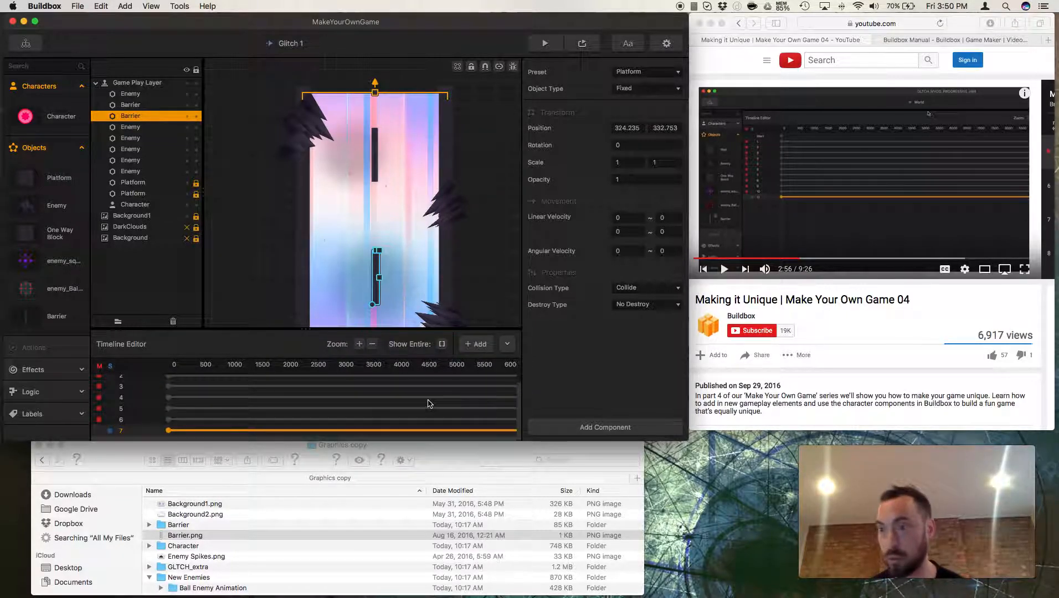
scroll(426, 404, "down", 3)
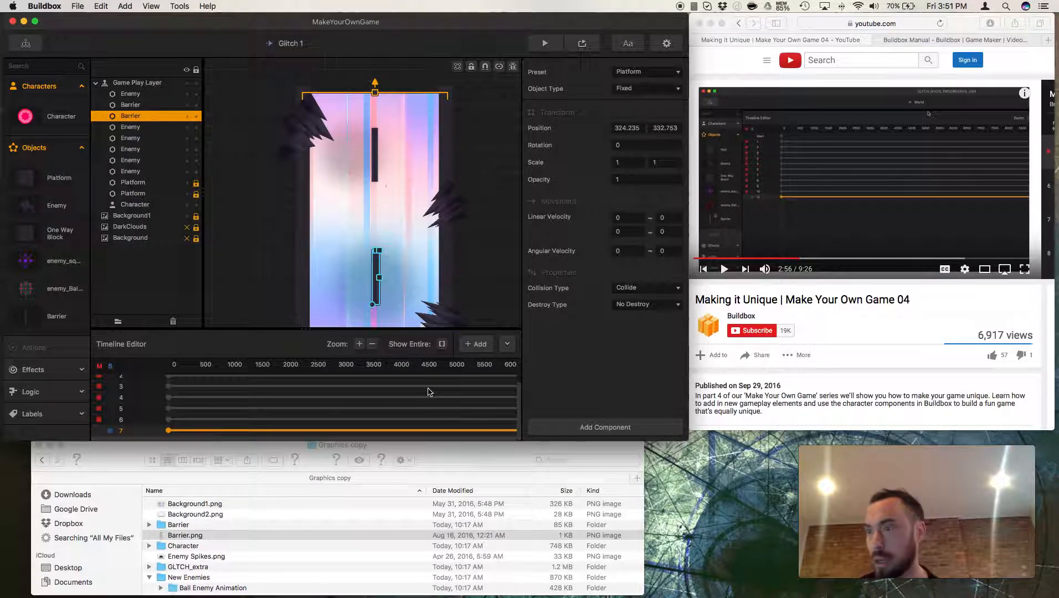
scroll(428, 392, "up", 3)
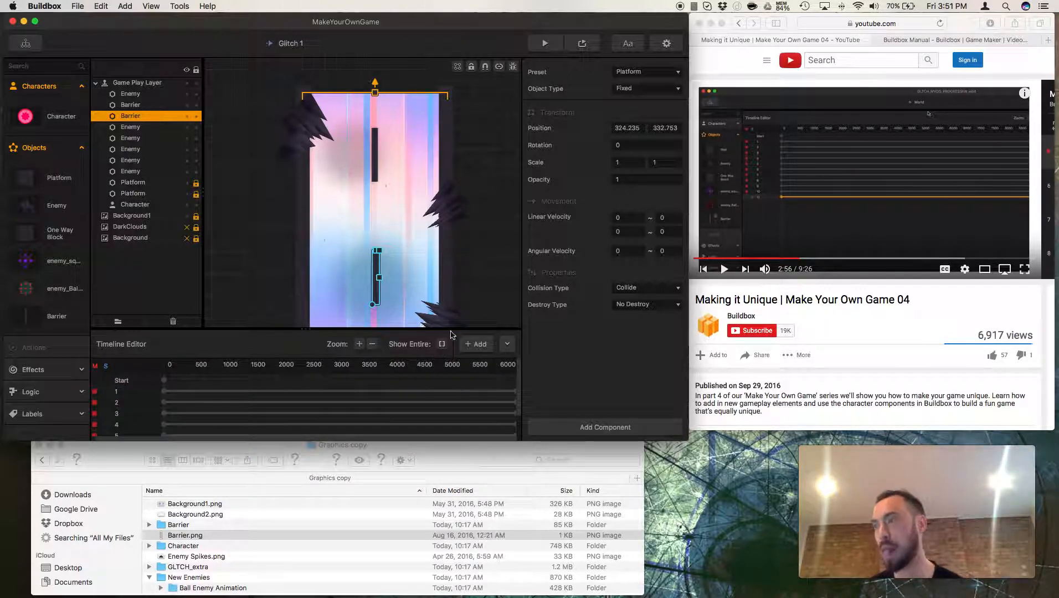
left_click(724, 277)
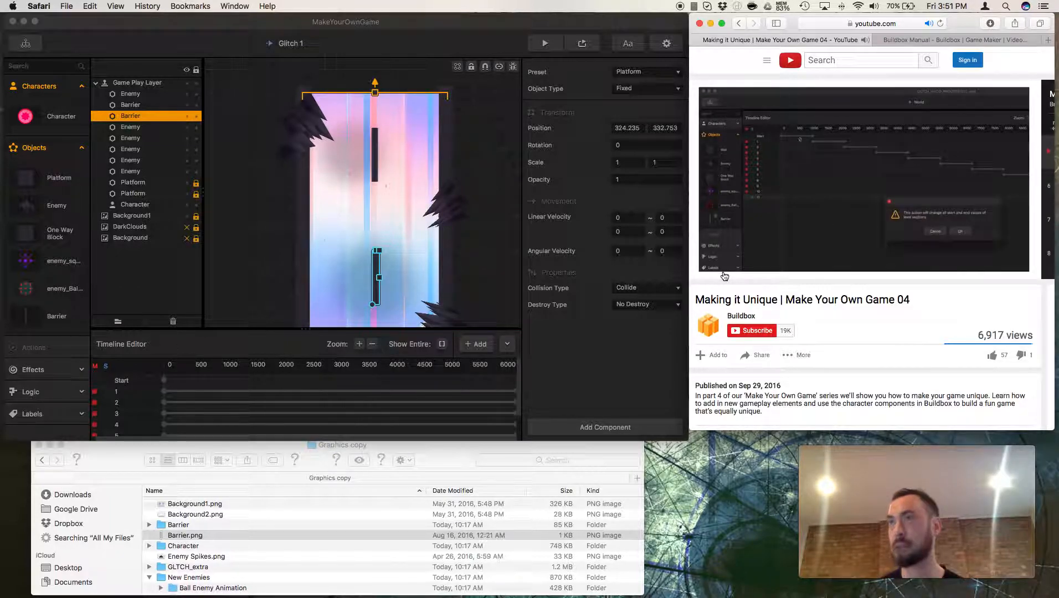
- Deselect the barrier, check Buildbox's available editing commands and collapse the Timeline Editor
left_click(286, 245)
left_click(286, 247)
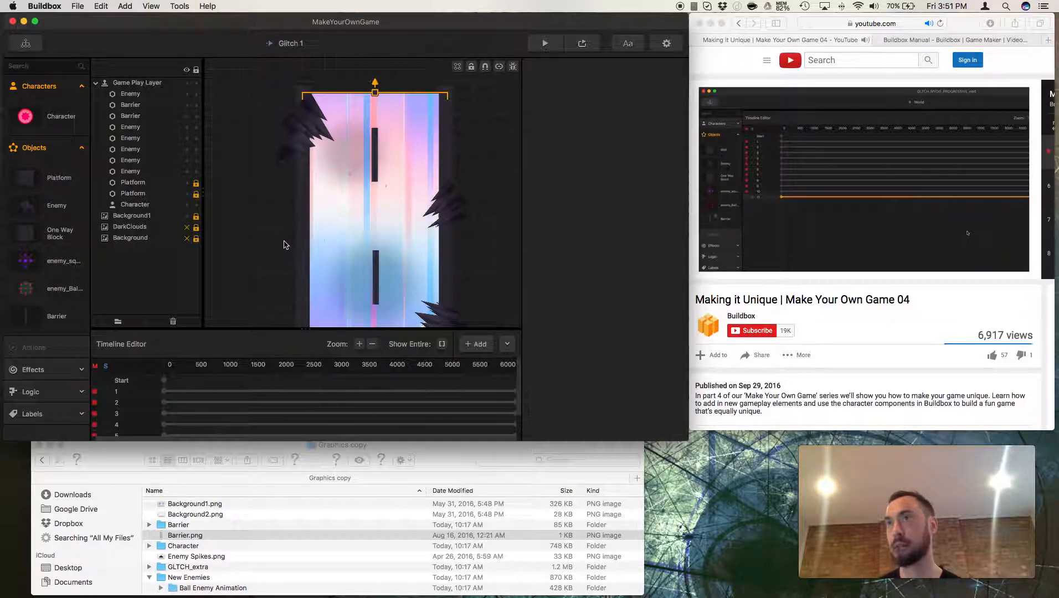
left_click(102, 6)
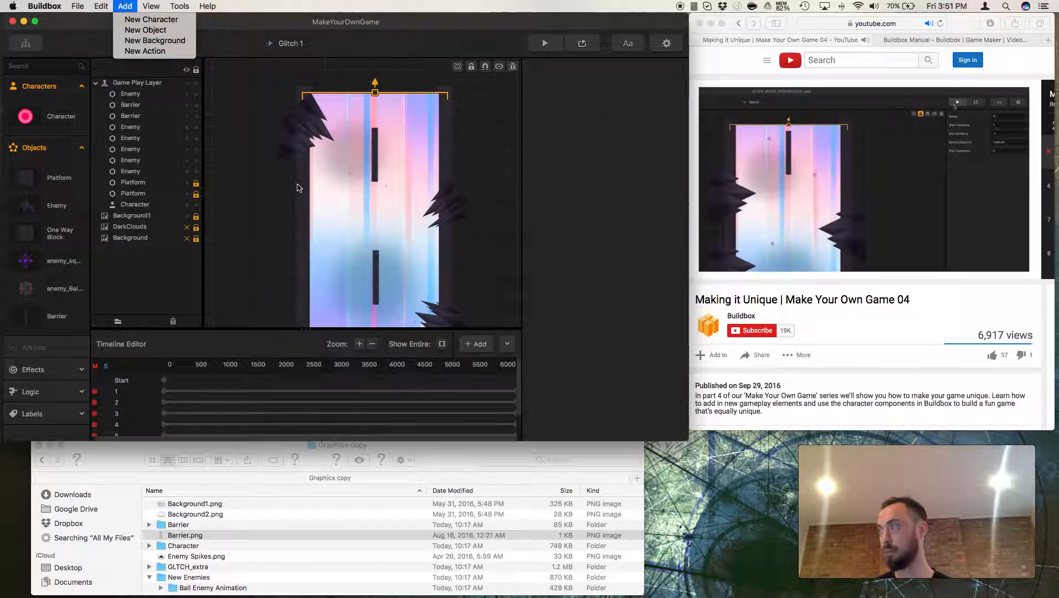
left_click(499, 252)
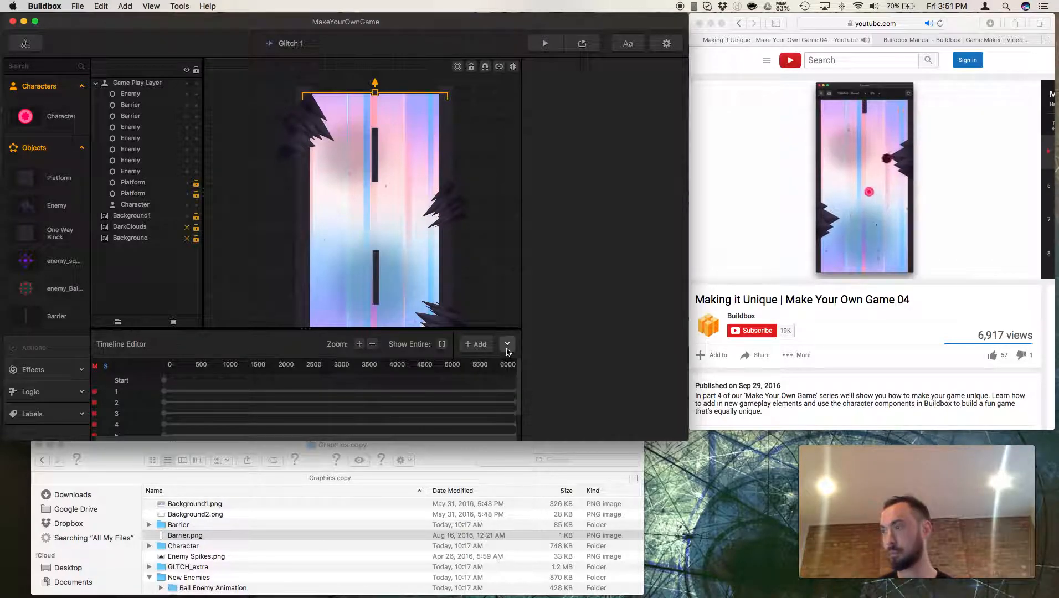
left_click(507, 344)
- Playtest the scene, move the character out from under the lower-right spikes, and place the topmost listed spike at about 629, 140
left_click(545, 43)
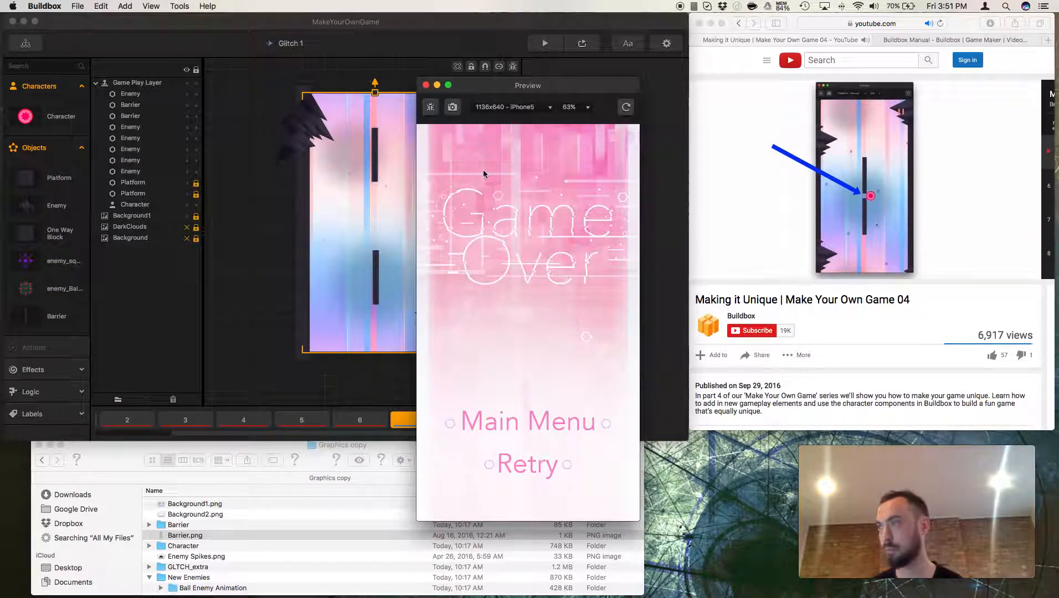
left_click(426, 85)
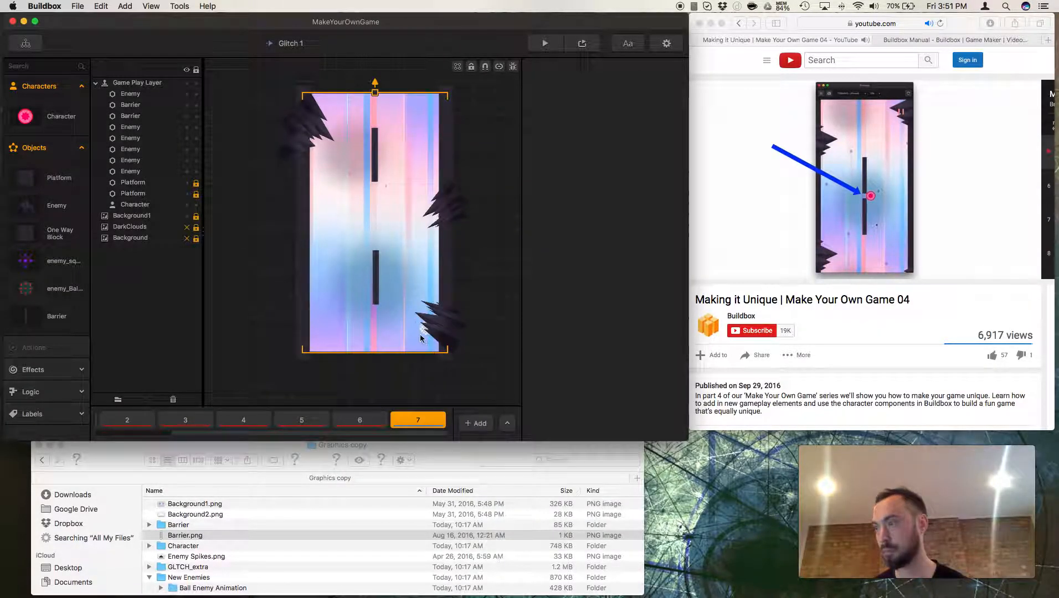
mouse_move(423, 334)
left_mouse_down()
mouse_move(404, 335)
mouse_move(445, 332)
mouse_move(410, 331)
left_mouse_up()
left_click_drag(474, 336, 457, 332)
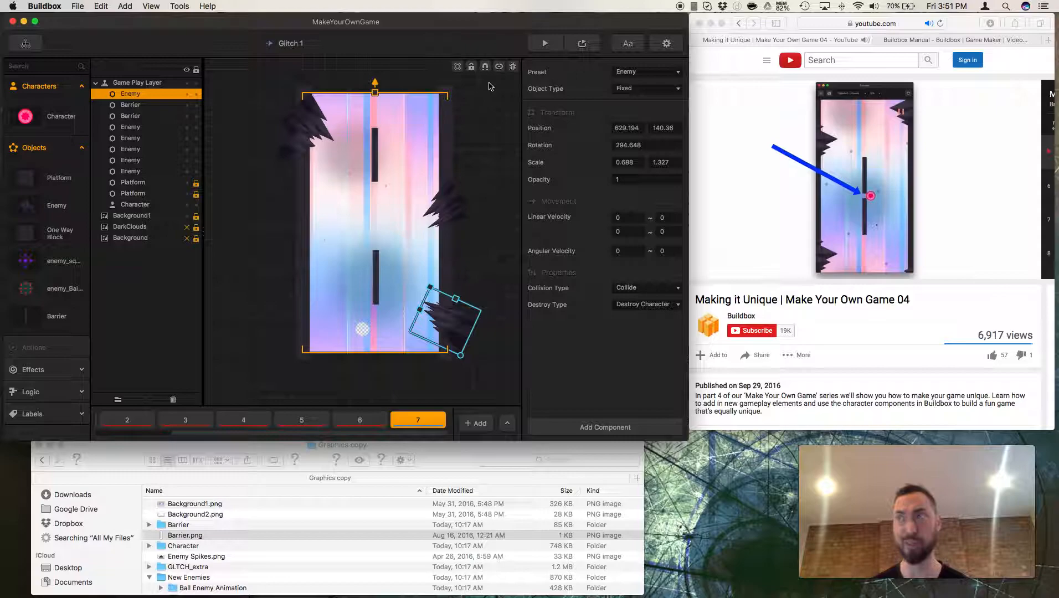
- Playtest the scene again with a retry, close the preview, and move the character slightly further left of the centre line
left_click(580, 44)
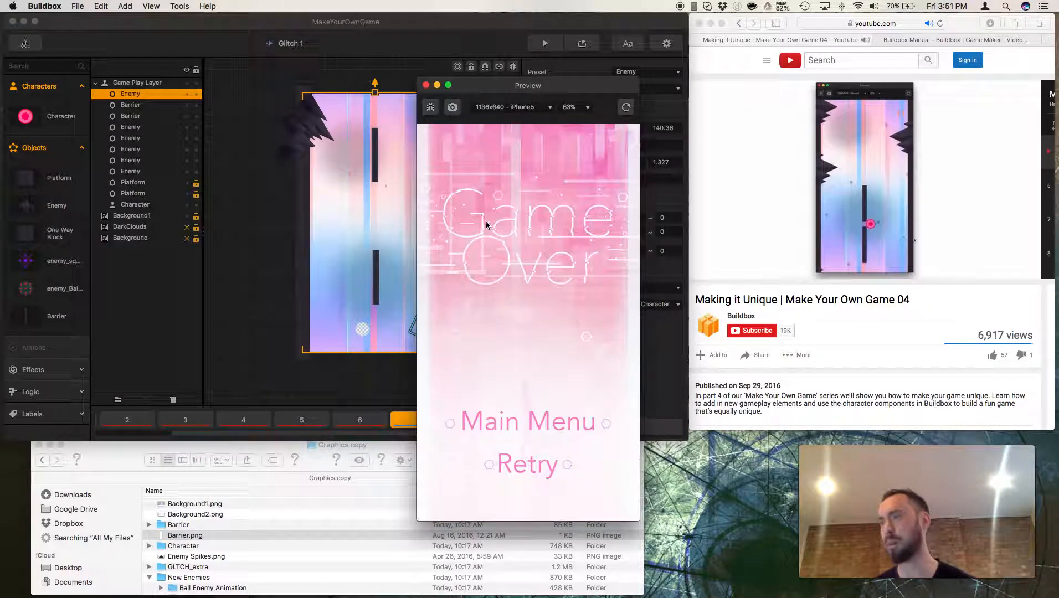
left_click(540, 463)
left_click(438, 87)
left_click_drag(360, 336, 350, 337)
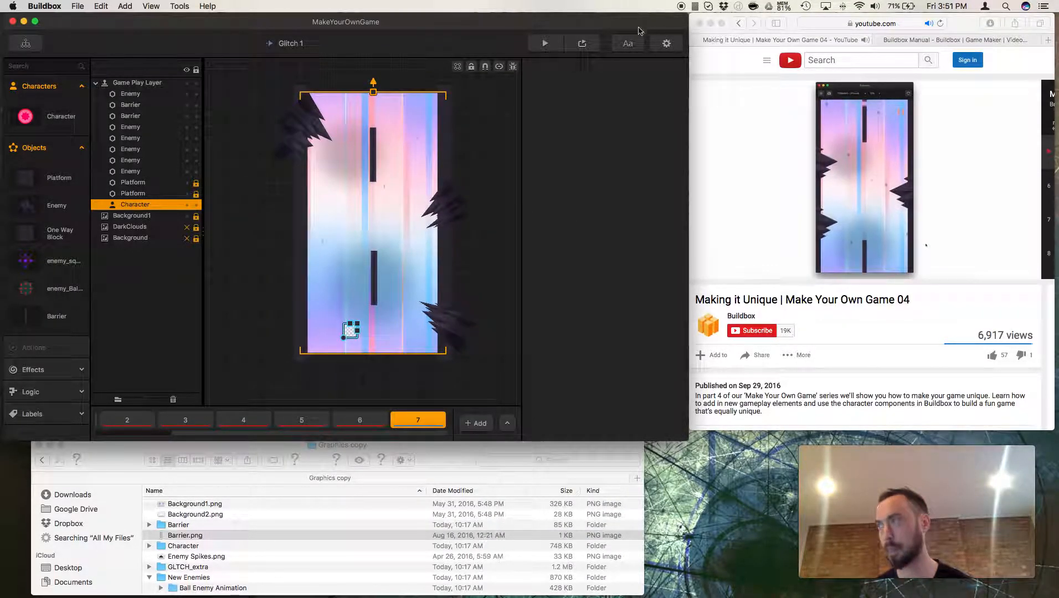
- Playtest the new character position and move the lower right-edge spike up to about 624, 247
left_click(545, 43)
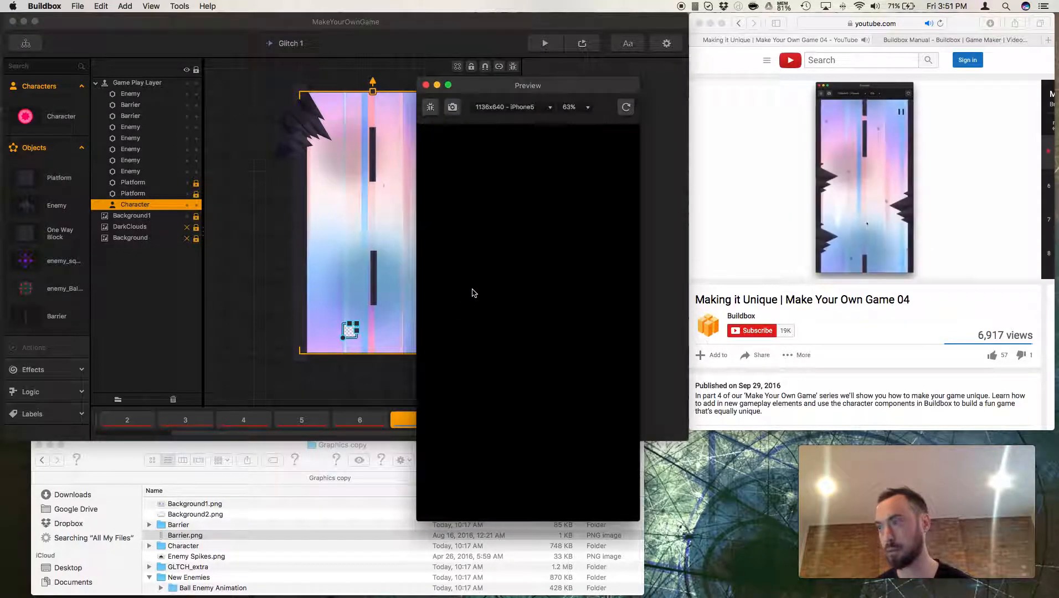
left_click(493, 292)
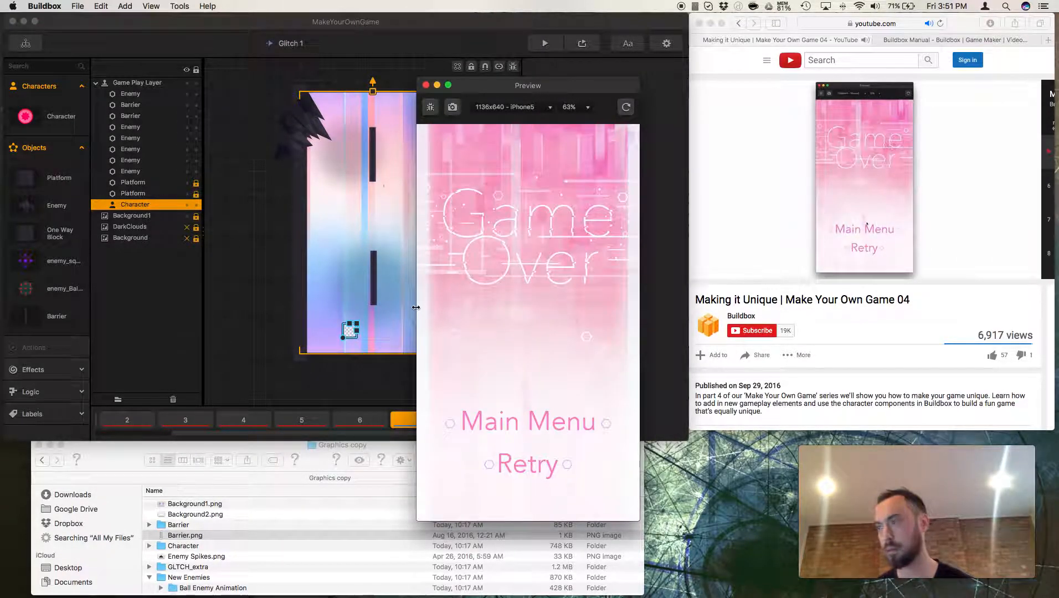
left_click(408, 310)
mouse_move(437, 313)
left_mouse_down()
mouse_move(438, 289)
mouse_move(444, 298)
left_mouse_up()
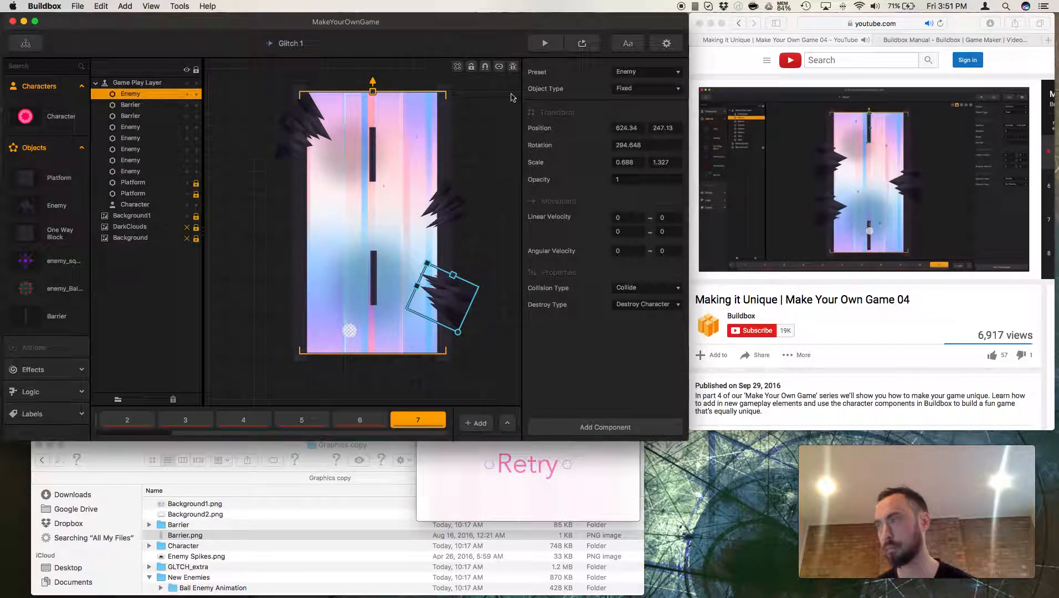
- Playtest the scene with the raised spike, retrying after each game over
left_click(580, 46)
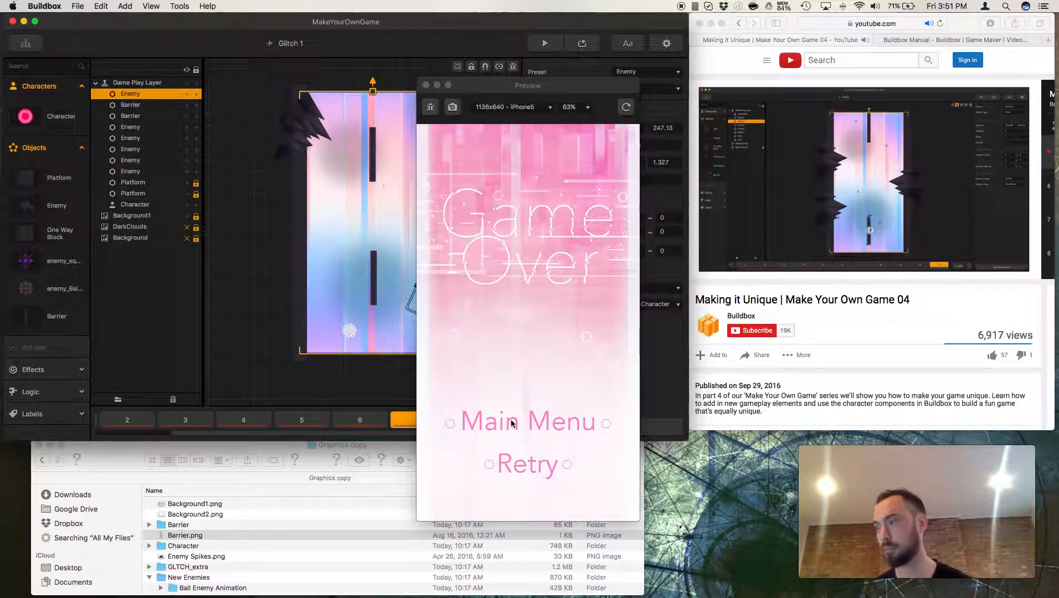
left_click(549, 455)
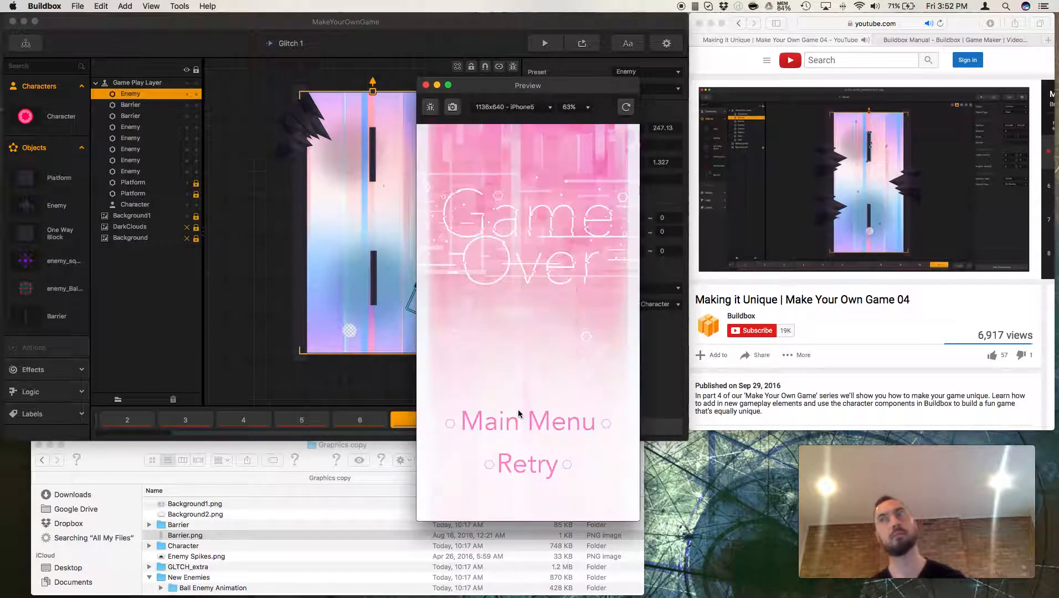
left_click(509, 472)
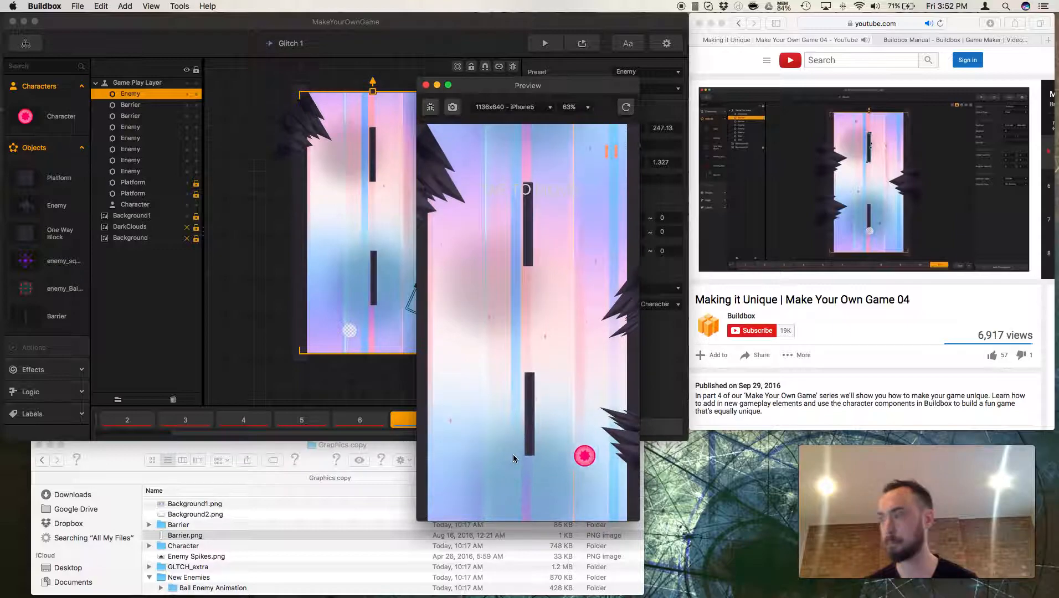
- Continue playtesting the scene, steering the character between the spikes and barriers and retrying after the game over
left_click(513, 455)
left_click(513, 454)
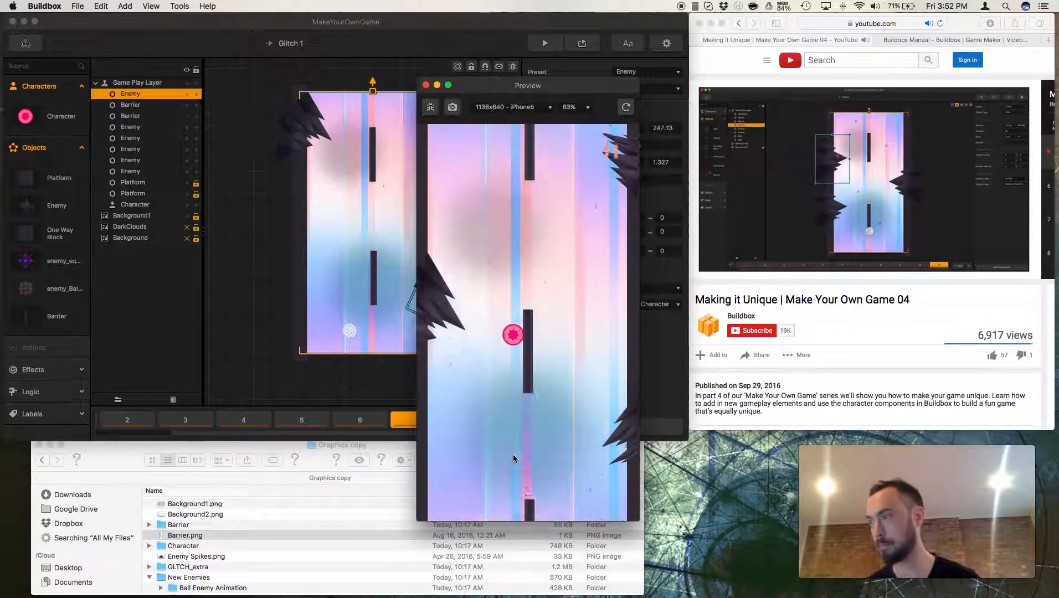
left_click(513, 455)
left_click(513, 454)
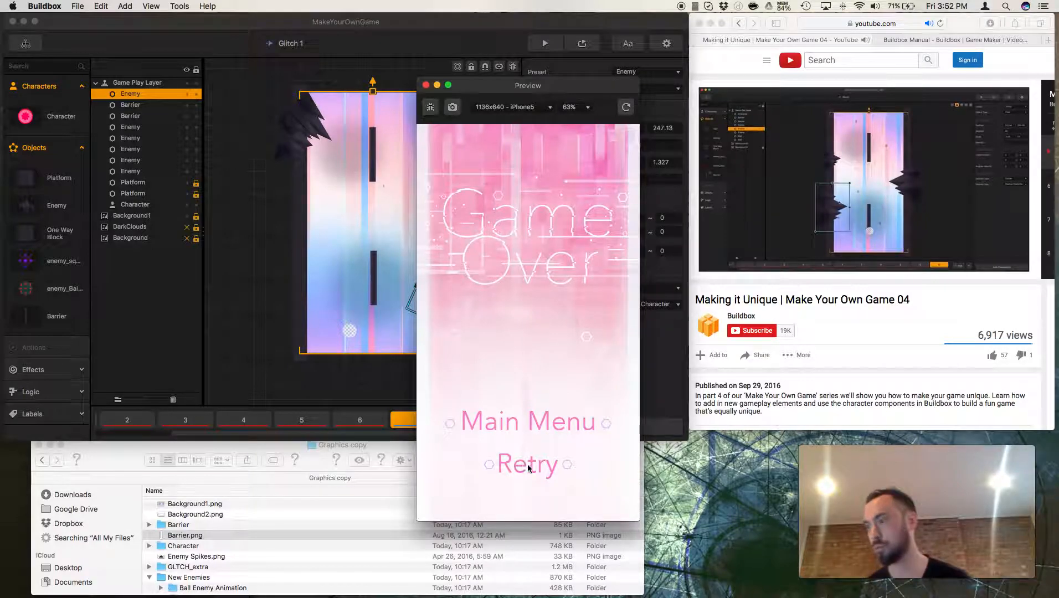
left_click(523, 468)
left_click(522, 468)
left_click(520, 468)
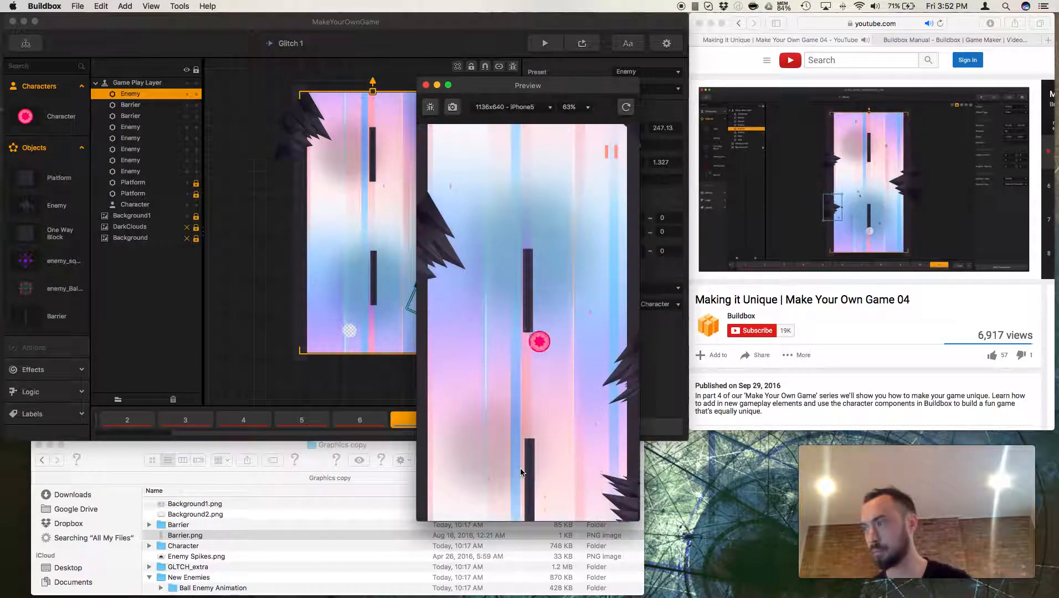
left_click(521, 468)
left_click(521, 470)
left_click(521, 469)
left_click(520, 469)
left_click(521, 470)
left_click(521, 469)
left_click(521, 470)
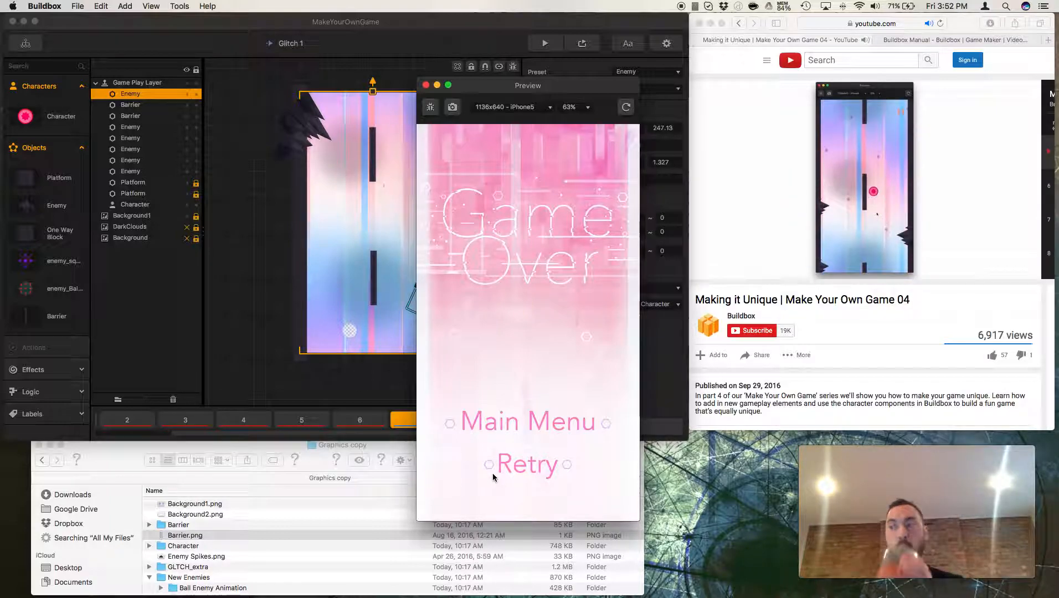
left_click(518, 469)
left_click(539, 449)
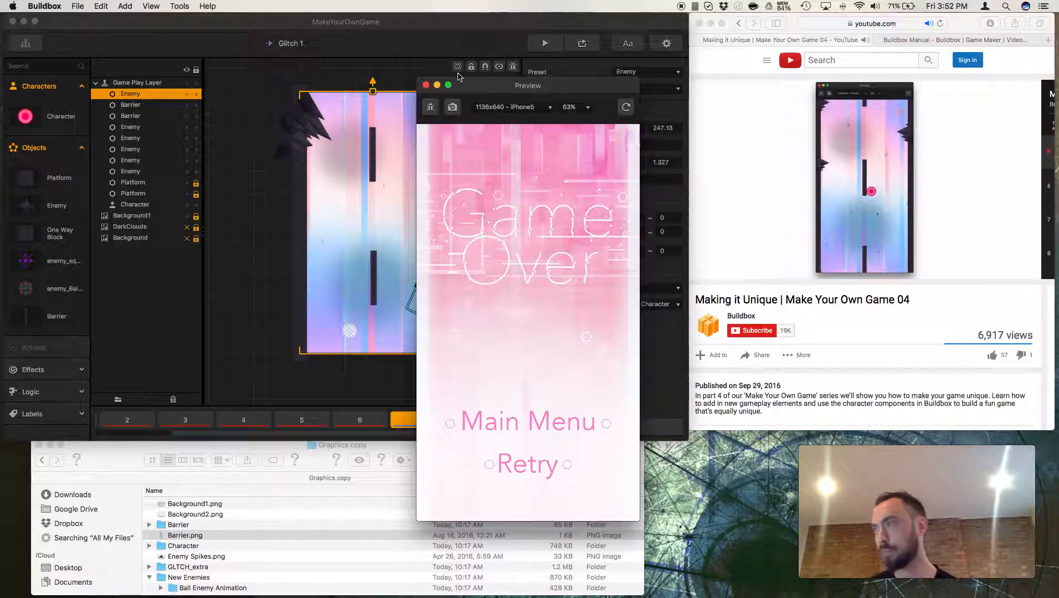
- Pause the tutorial video, centre scene 7's character below the lower barrier, and move scene 6's character to the lower left of centre
left_click(729, 362)
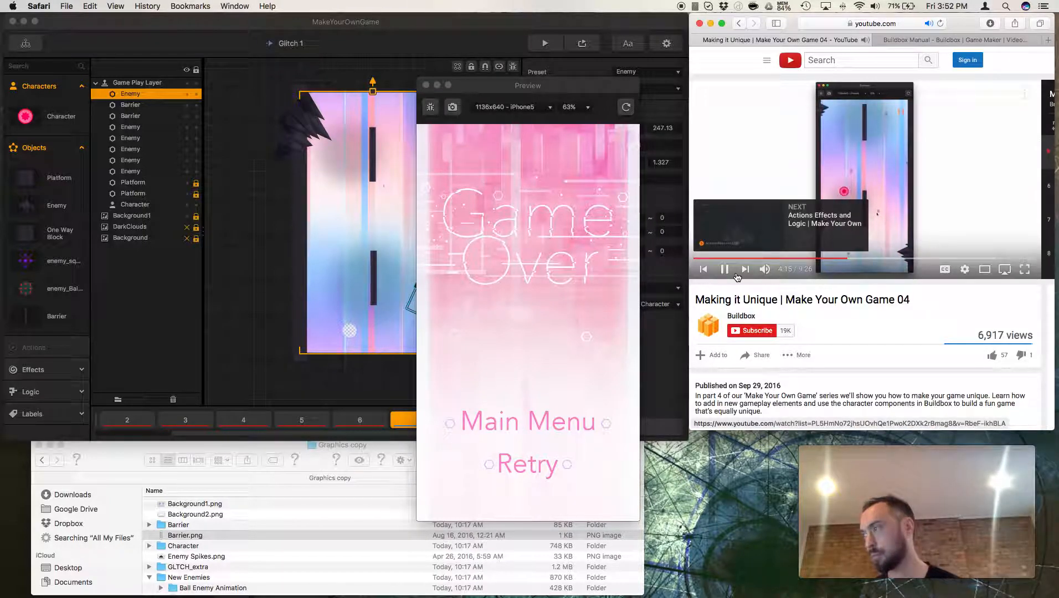
left_click(381, 376)
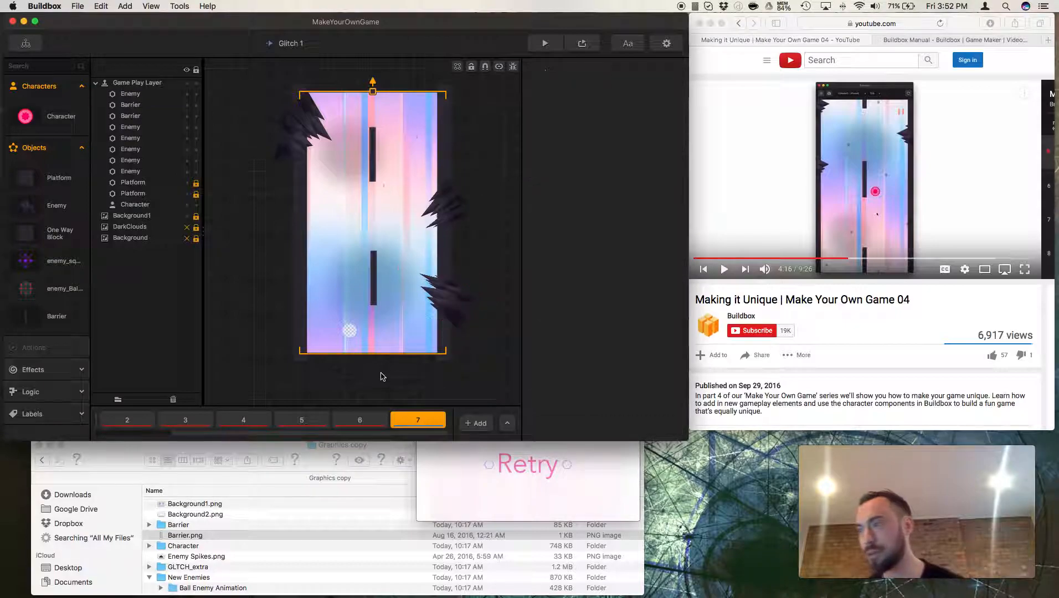
left_click_drag(353, 333, 379, 341)
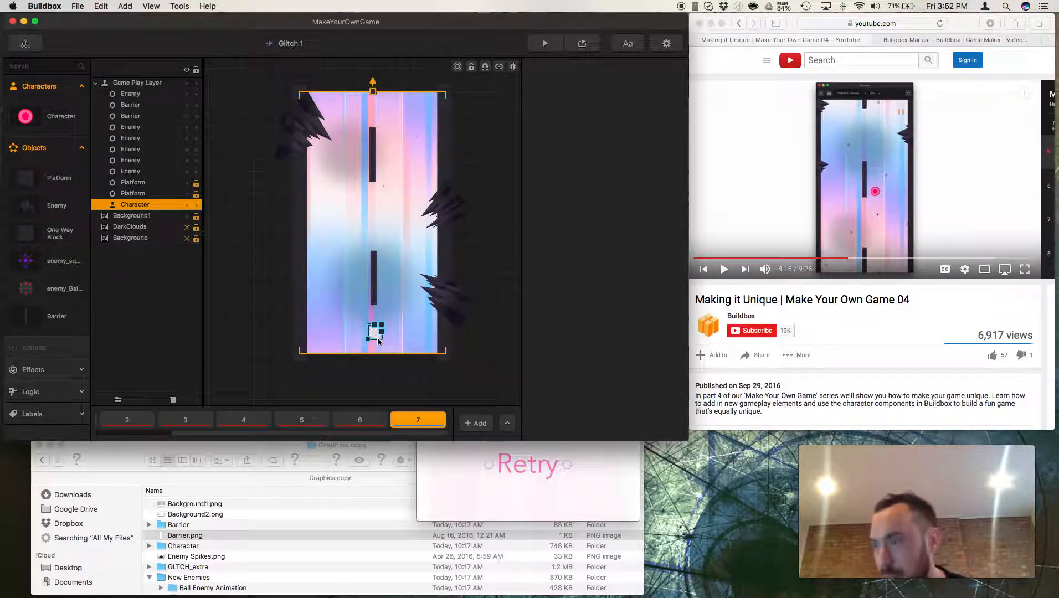
left_click(371, 418)
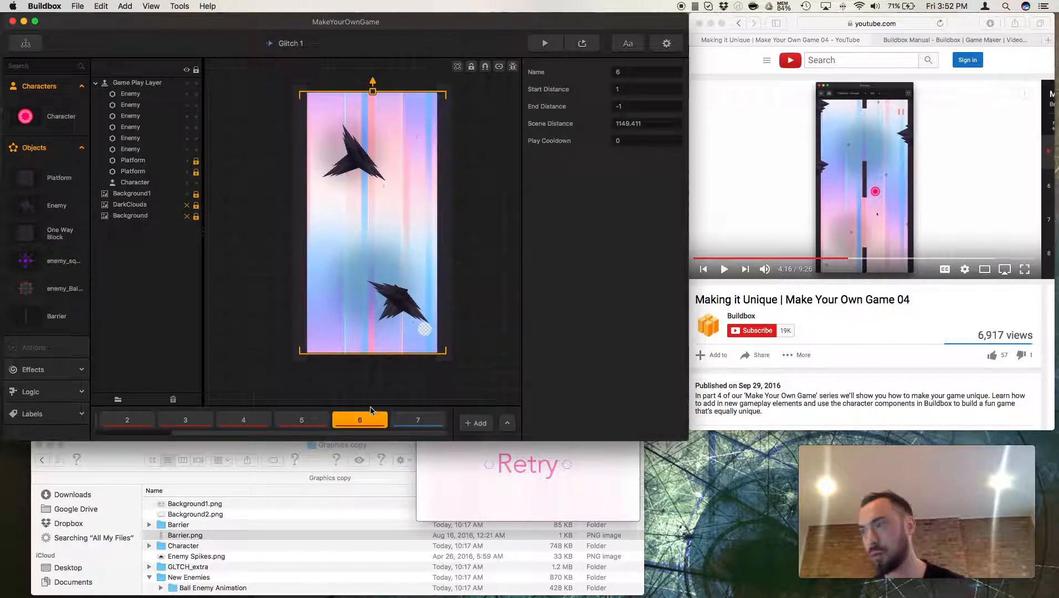
left_click(421, 332)
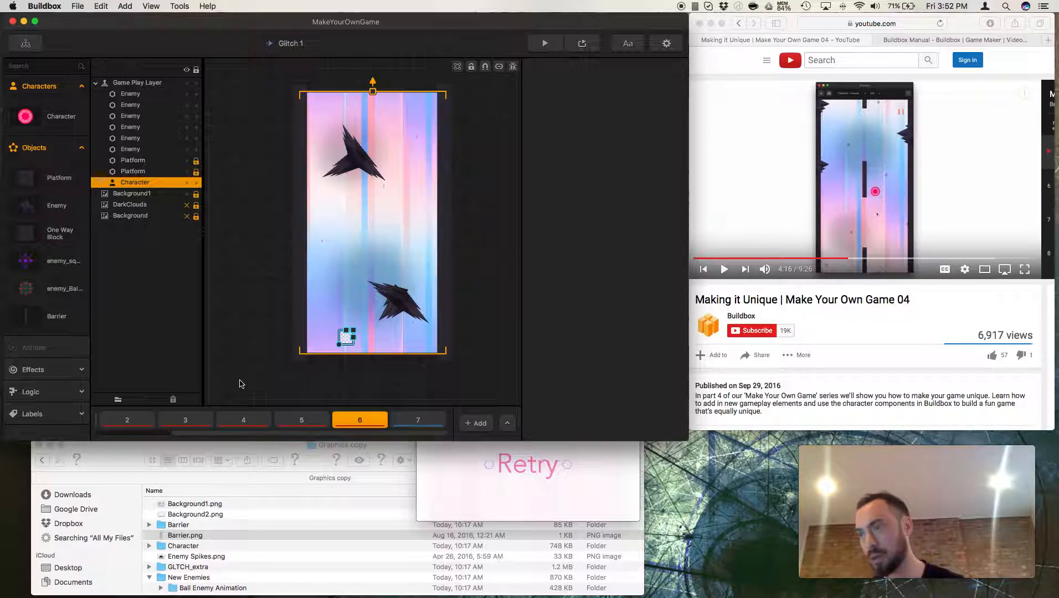
- In the Start scene, move the character to the centre line near the bottom, at about 322, 67
scroll(300, 418, "up", 5)
left_click(132, 426)
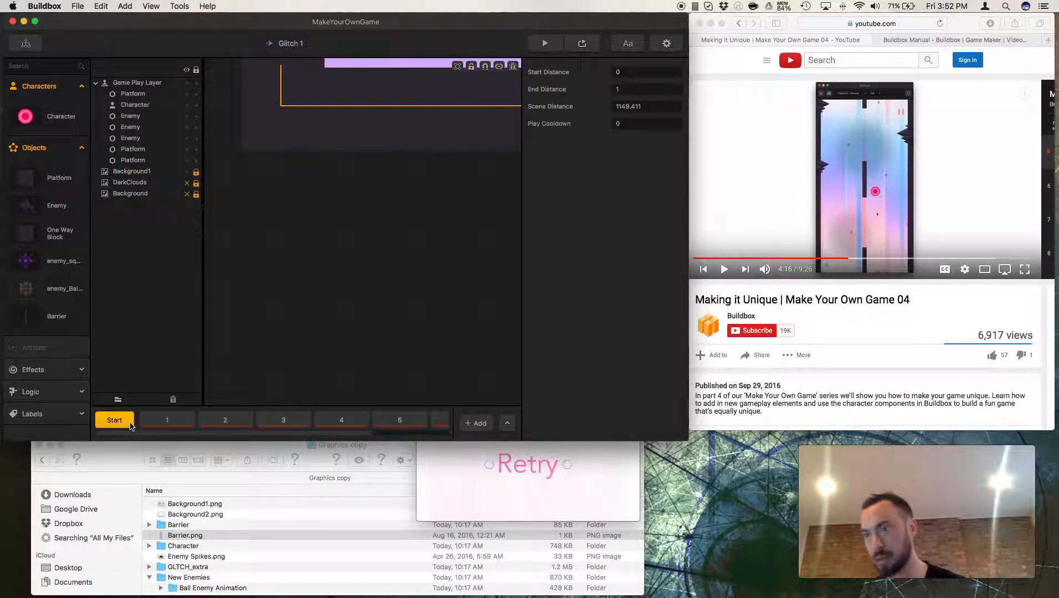
scroll(299, 328, "up", 3)
scroll(299, 328, "down", 10)
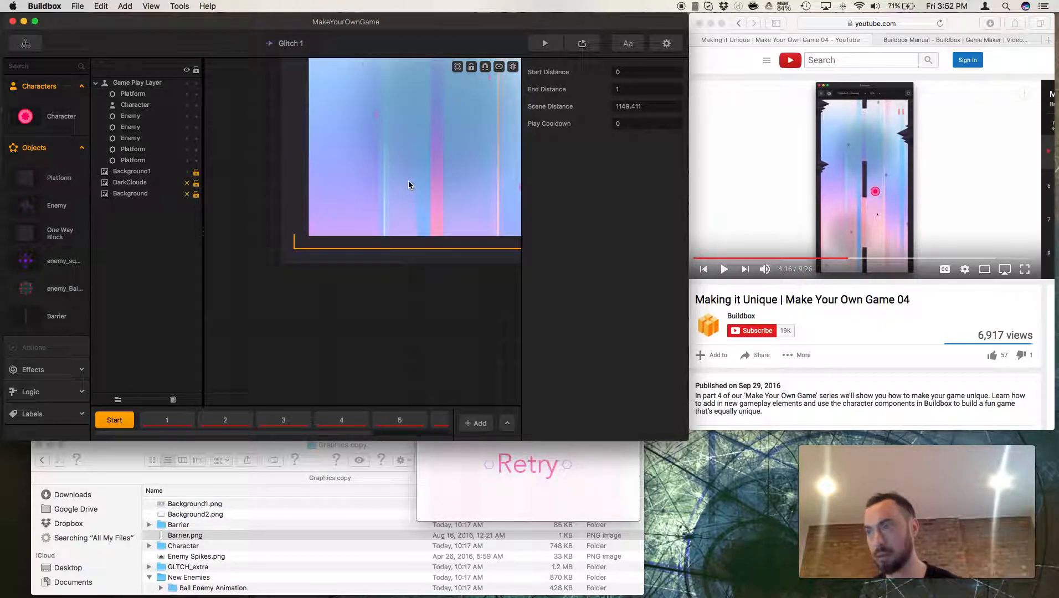
left_click(409, 184)
left_click_drag(397, 181, 314, 299)
left_click_drag(453, 321, 352, 331)
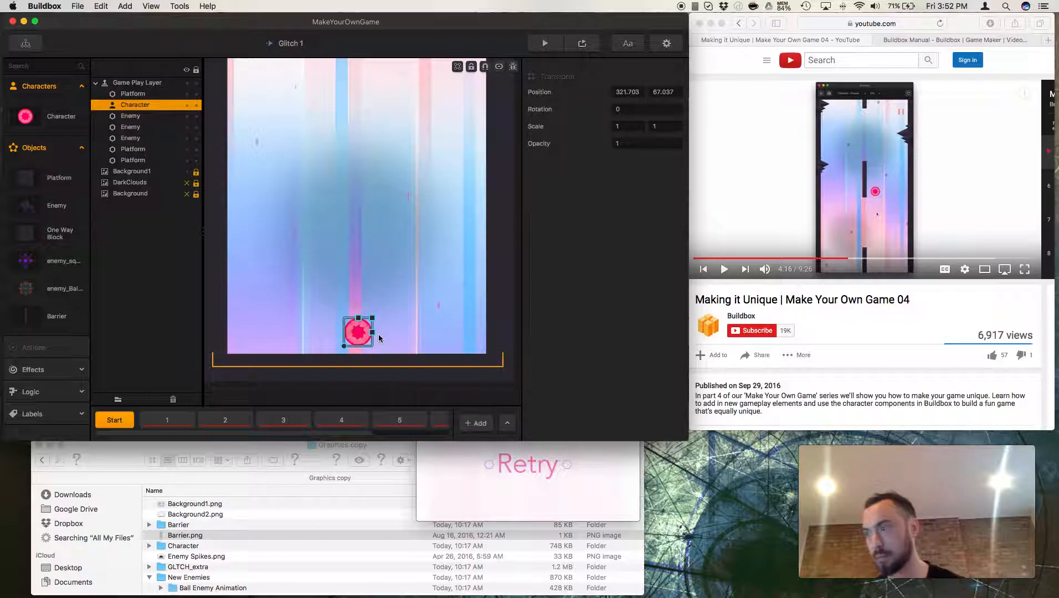
- In scene 7, move the character into the lower-right corner of the playfield, beneath the right-edge spikes
scroll(404, 432, "right", 3)
left_click(410, 423)
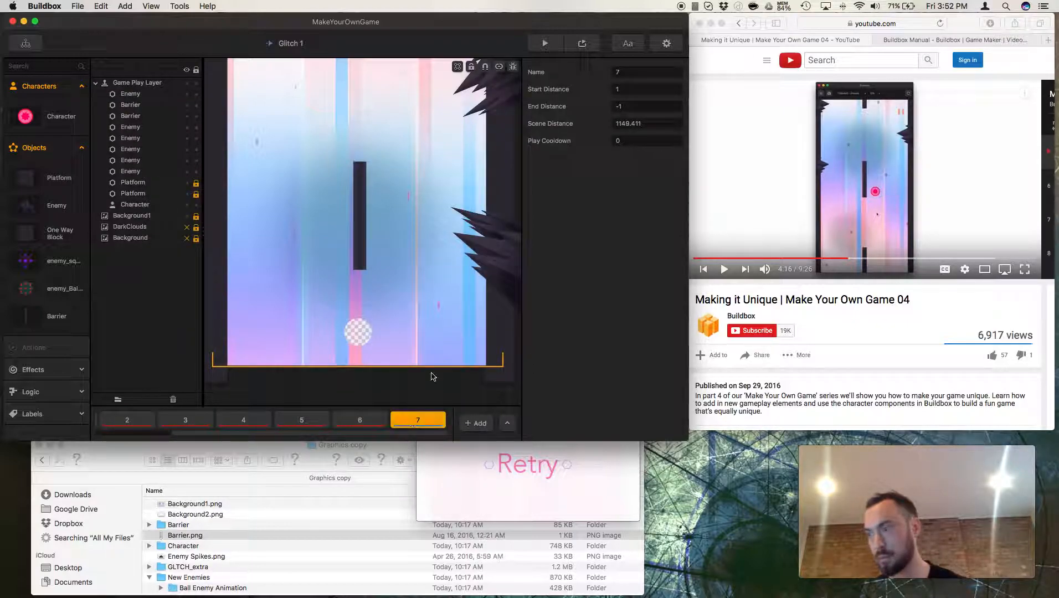
left_click_drag(359, 343, 464, 335)
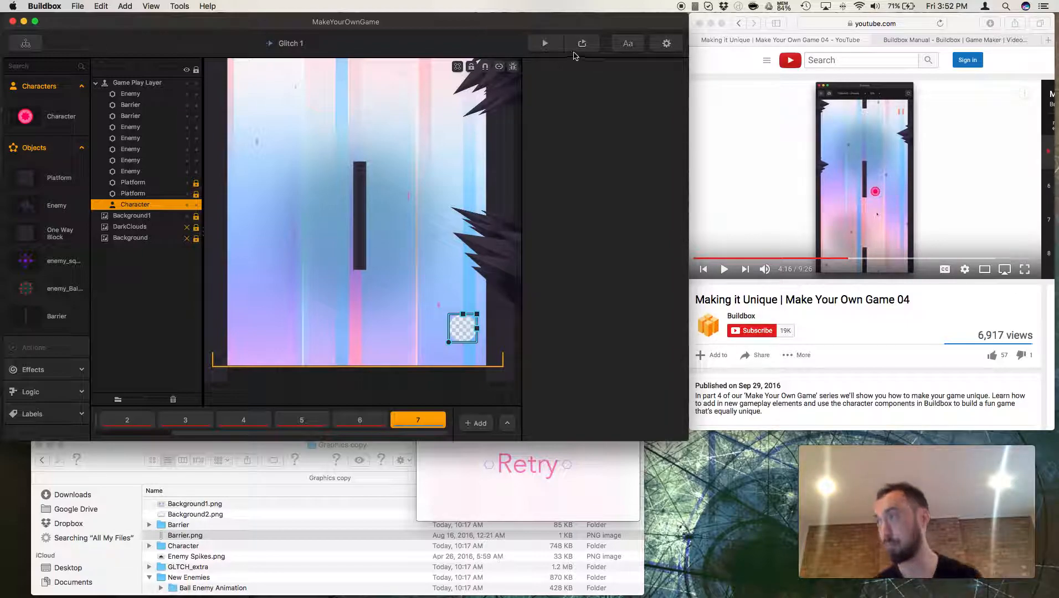
- Playtest scene 7 with the character starting in the lower-right corner, and close the preview
left_click(581, 44)
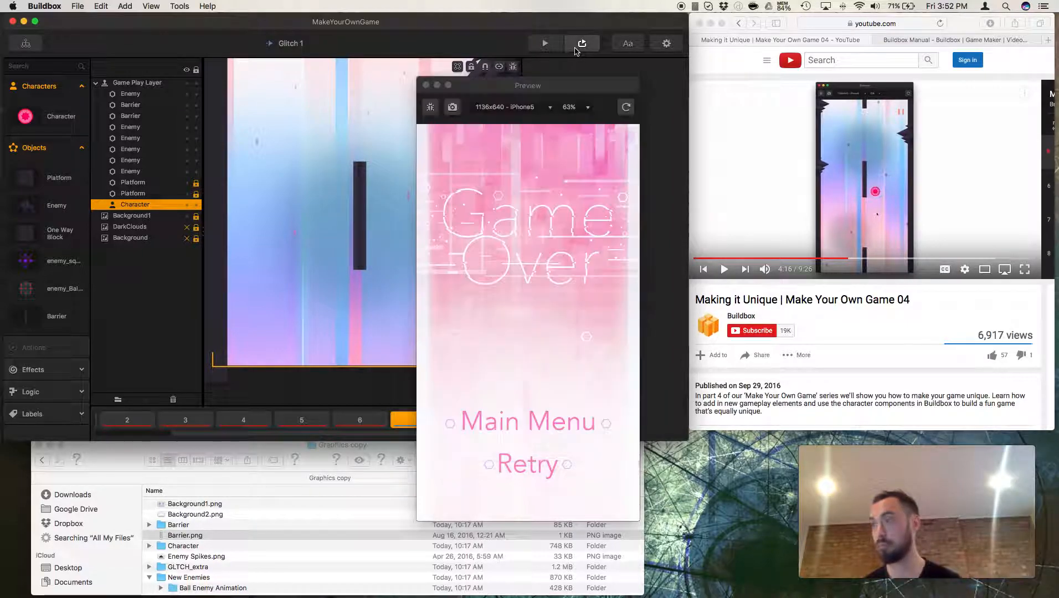
left_click(536, 490)
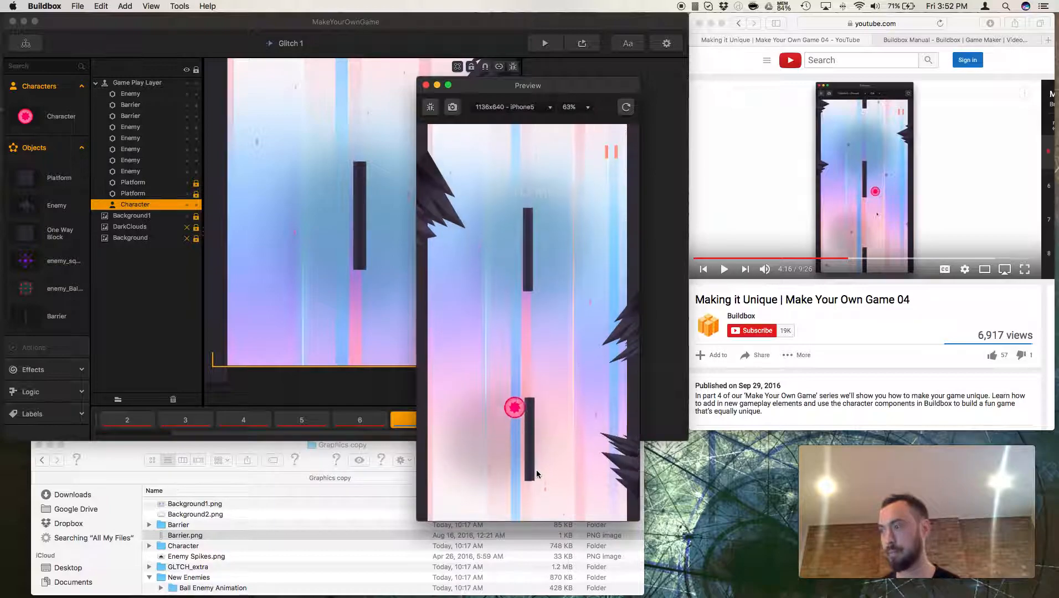
left_click(536, 471)
left_click(537, 471)
left_click(537, 471)
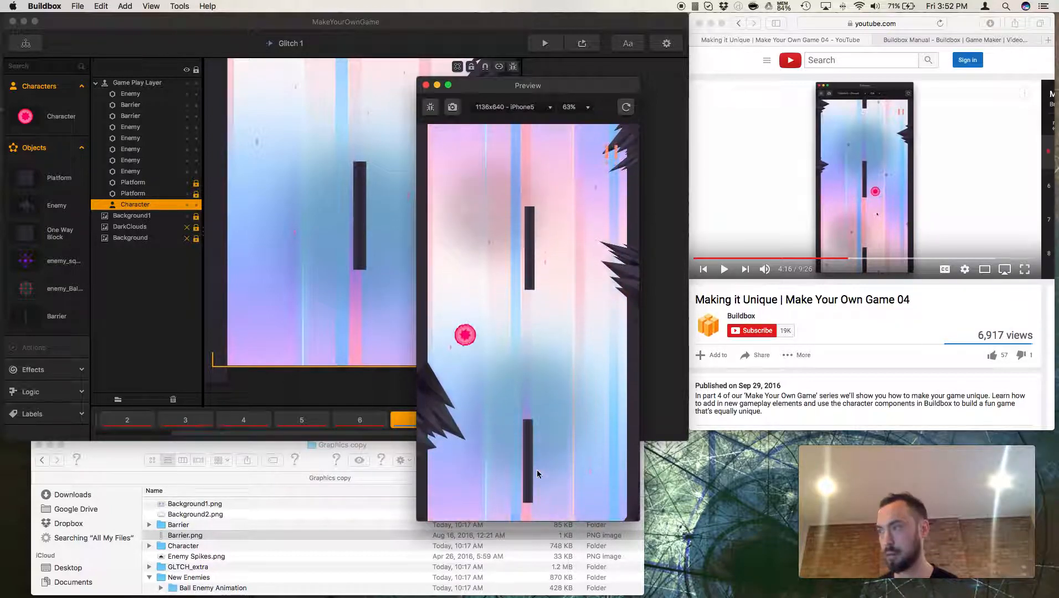
left_click(537, 470)
left_click(536, 471)
left_click(537, 470)
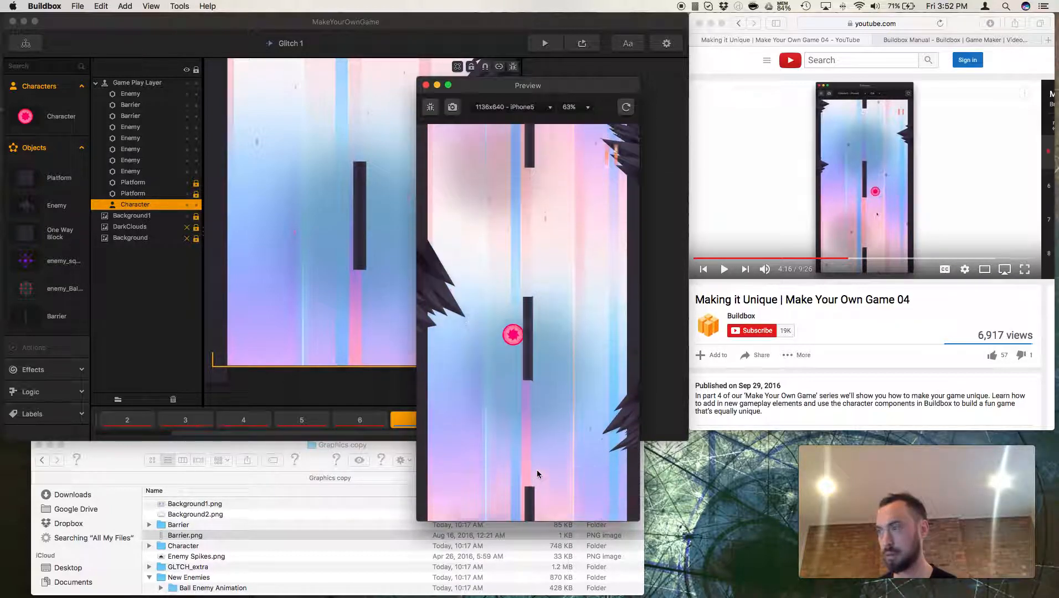
left_click(537, 470)
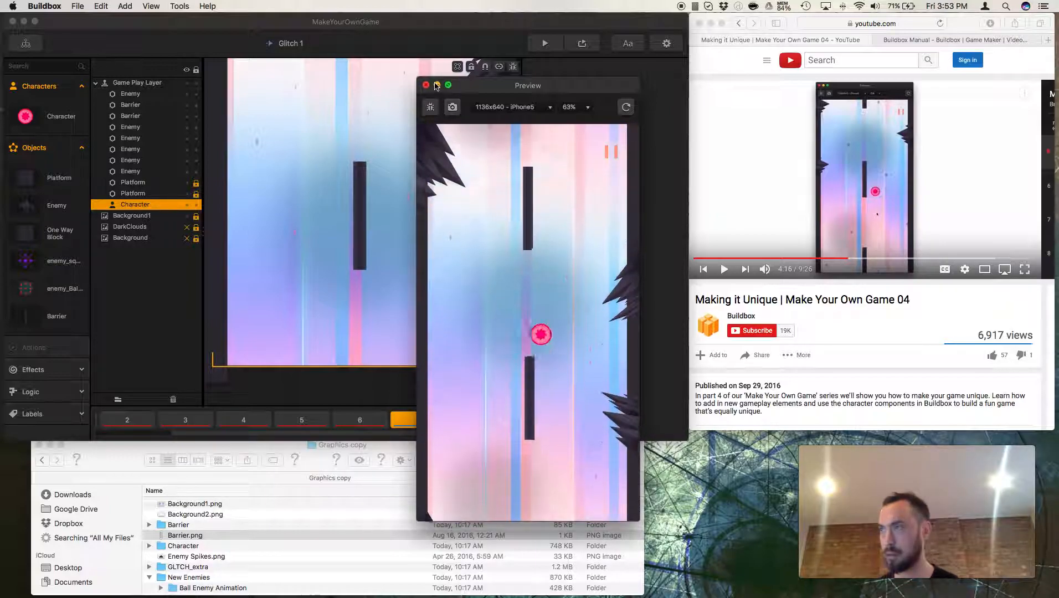
left_click(425, 85)
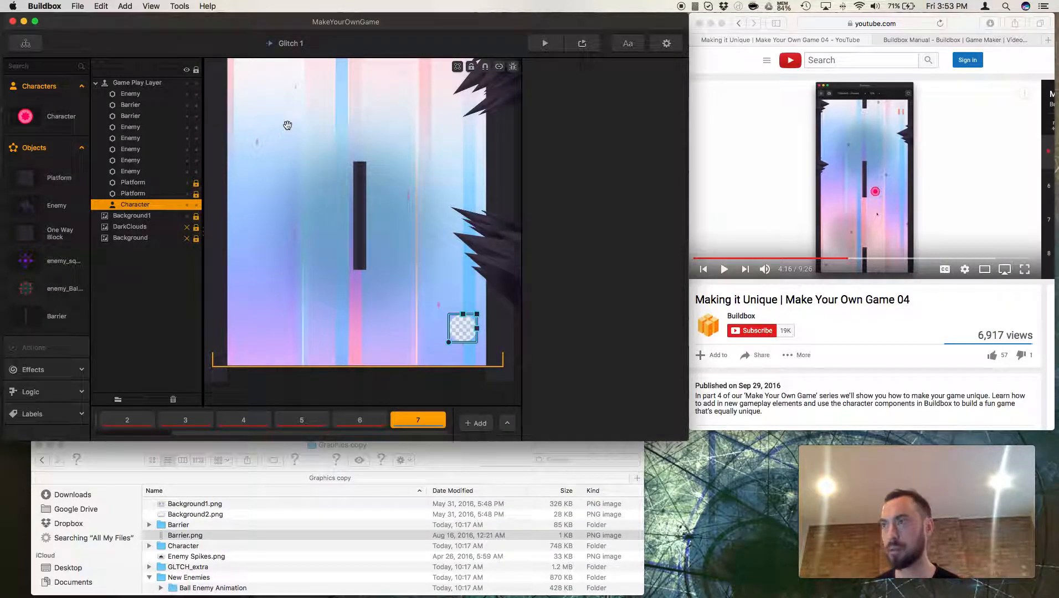
- Move the spikes at scene 7's upper-left edge to about 36, 968
scroll(292, 122, "up", 10)
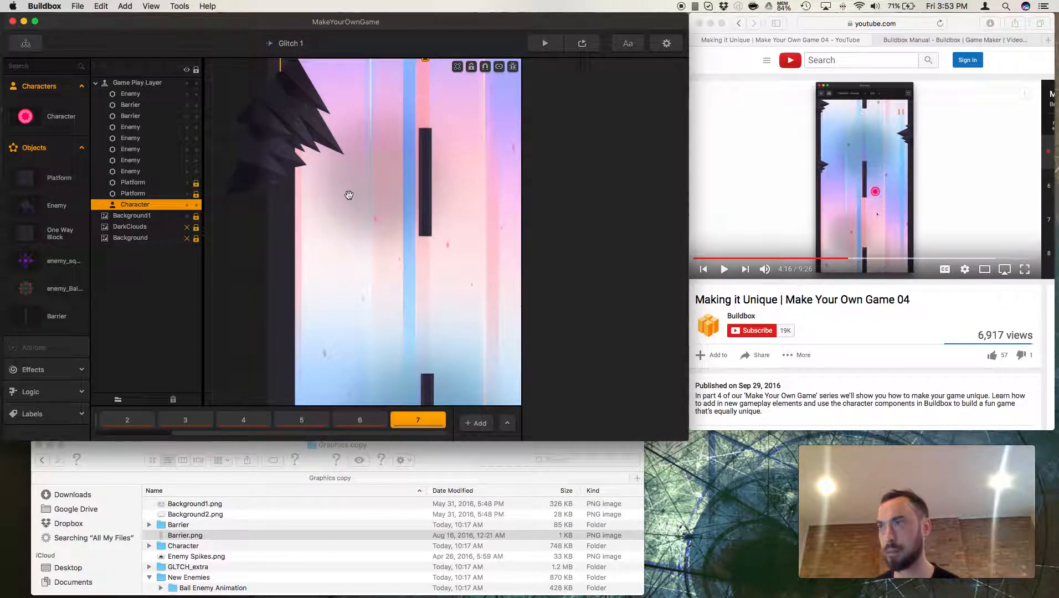
scroll(376, 259, "up", 2)
left_click_drag(320, 213, 305, 233)
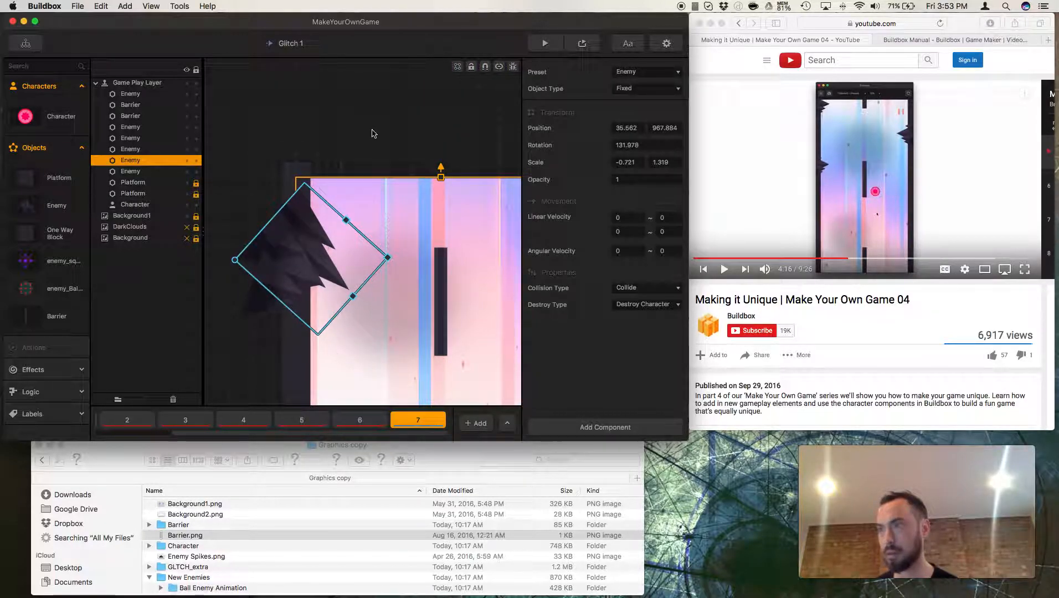
scroll(410, 277, "down", 5)
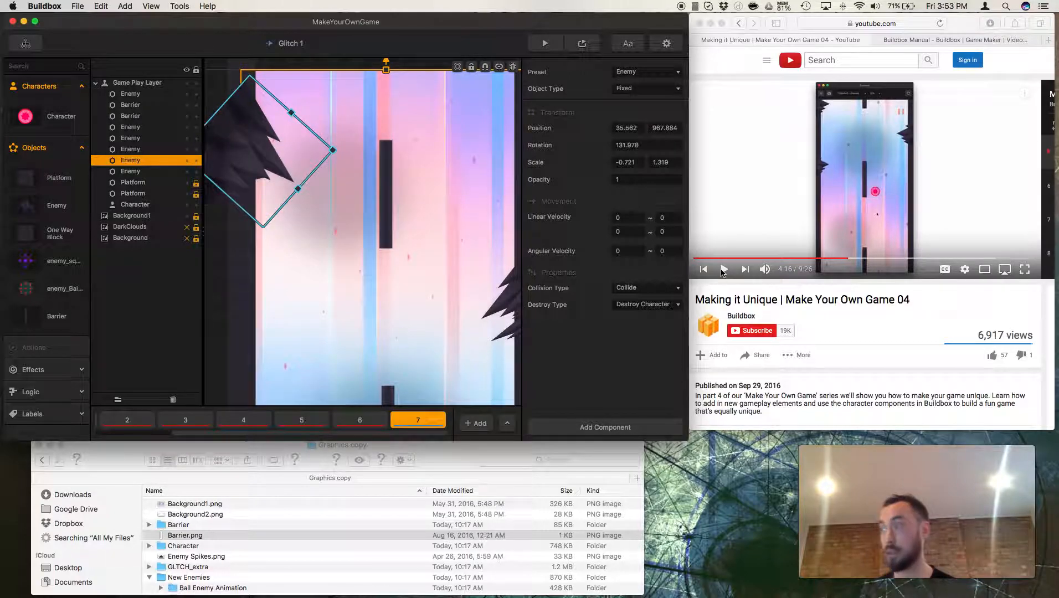
- Resume the tutorial video and inspect scene 7's layout from the upper spikes down to the lower barrier
left_click(724, 271)
left_click(724, 270)
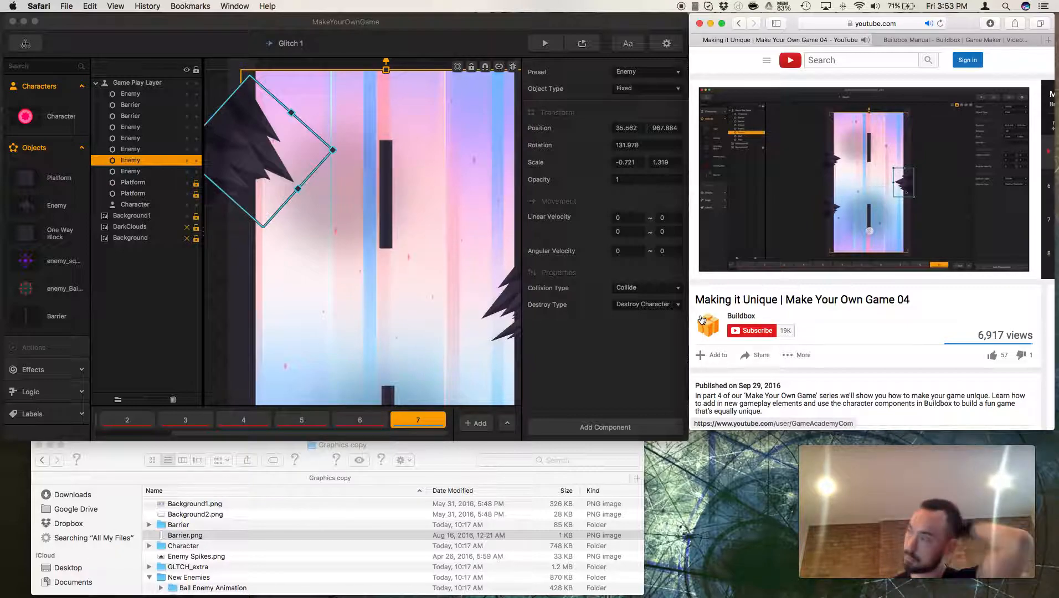
left_click(452, 281)
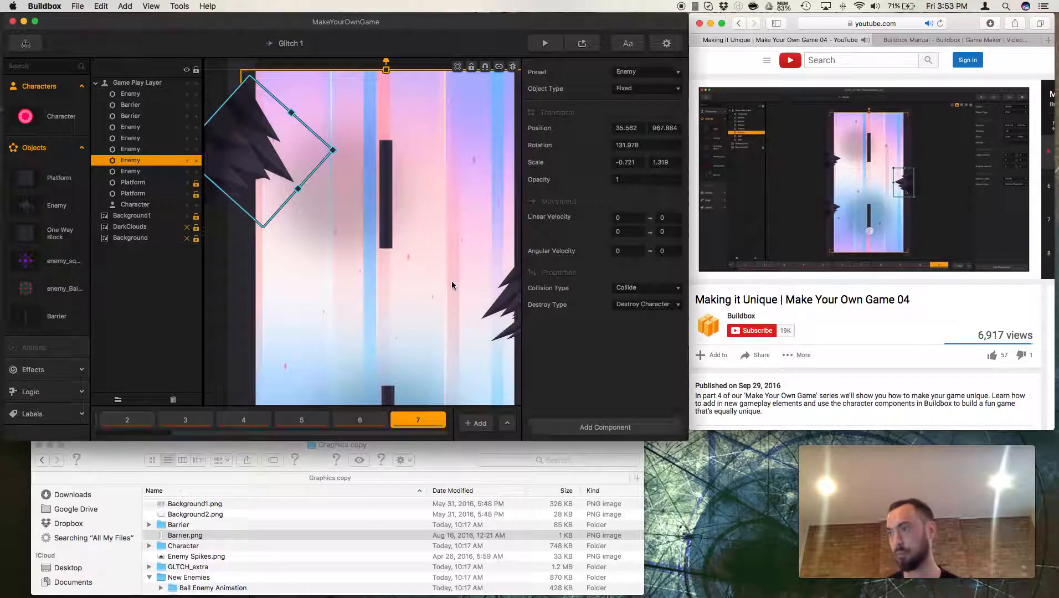
left_click(445, 284)
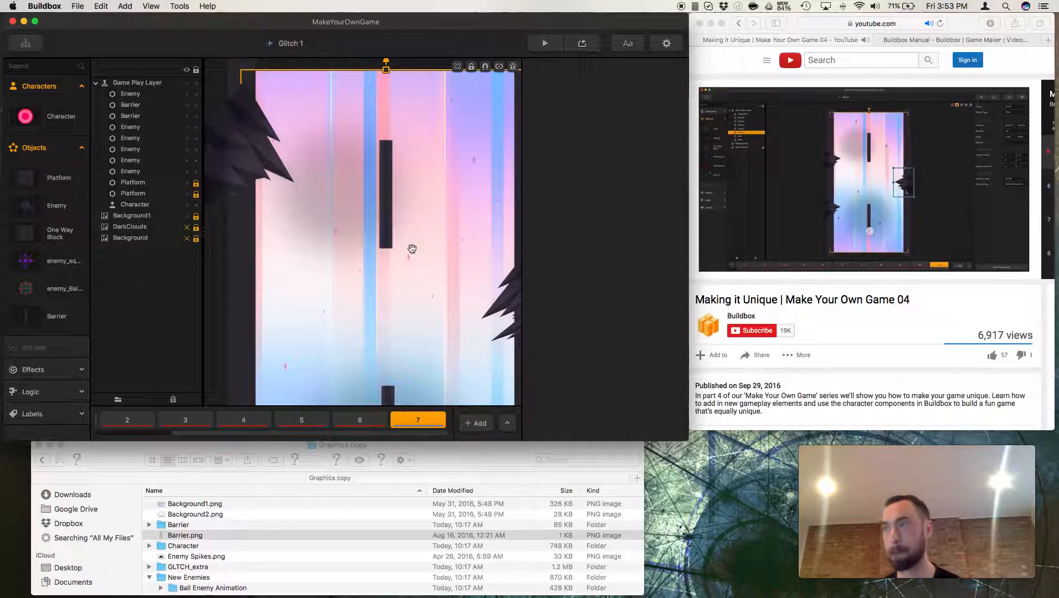
scroll(415, 253, "down", 2)
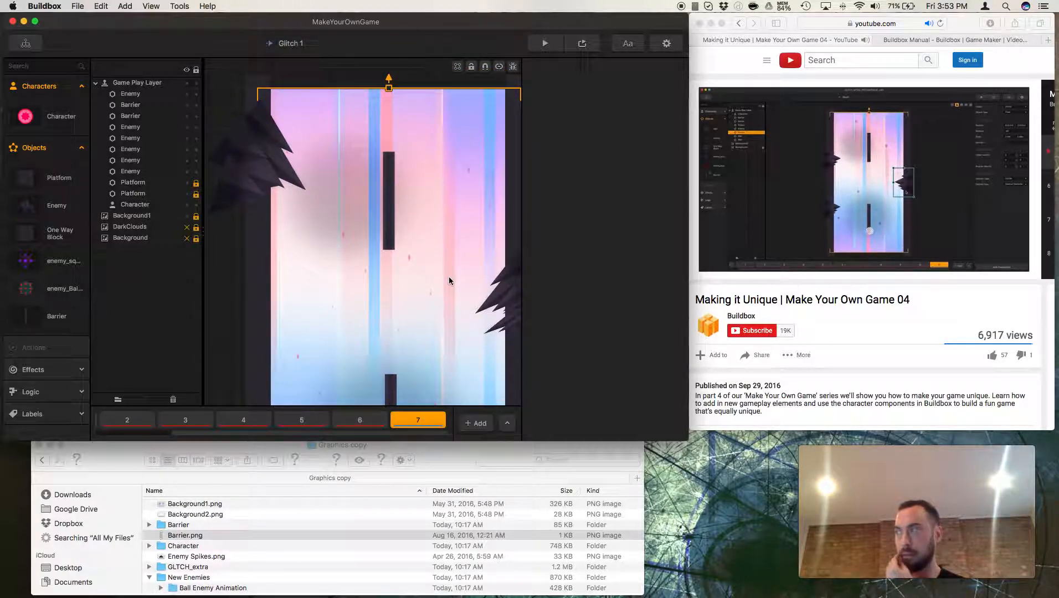
scroll(418, 308, "down", 2)
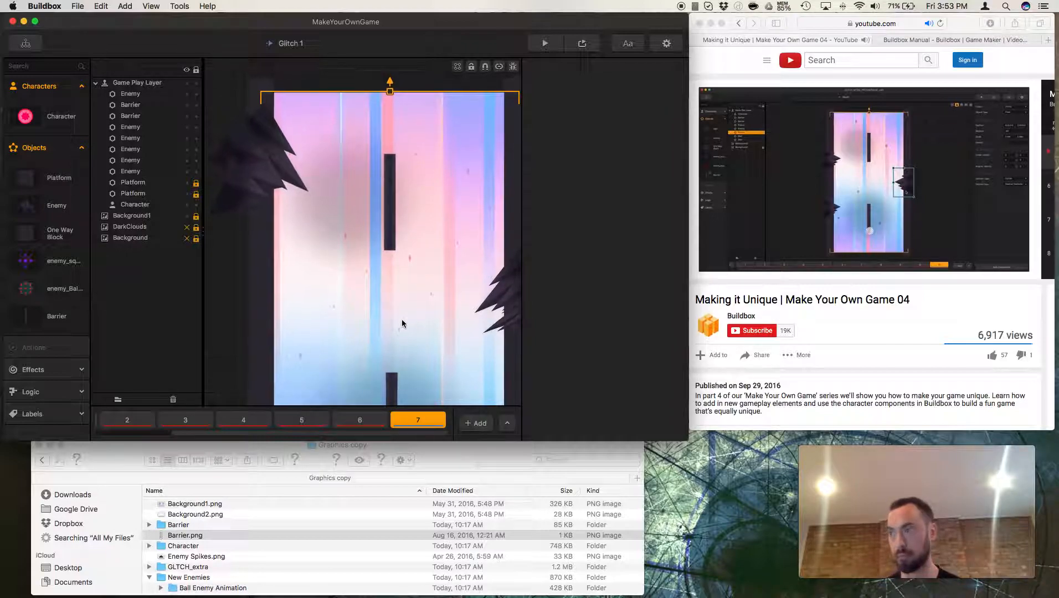
left_click_drag(401, 325, 399, 217)
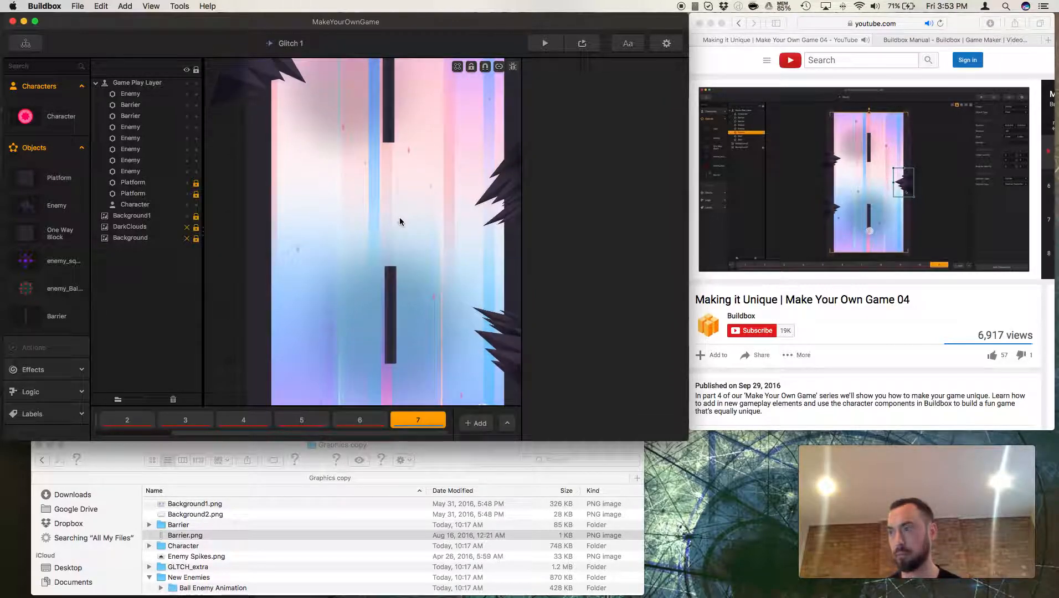
left_click(391, 316)
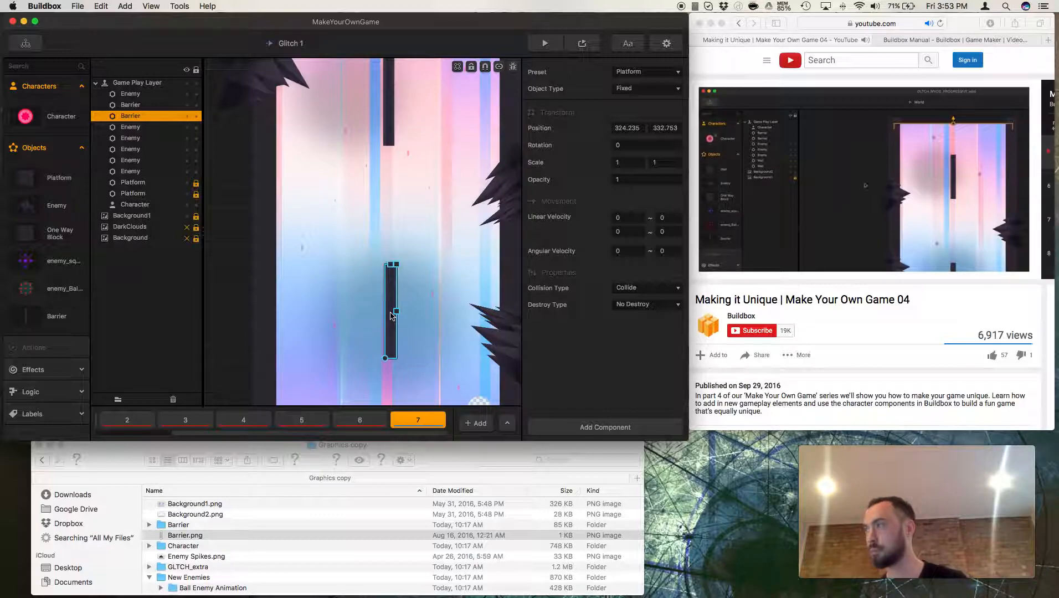
- Open the character's properties, examine them down to the Advanced Move components, and pause the tutorial video
left_click(59, 120)
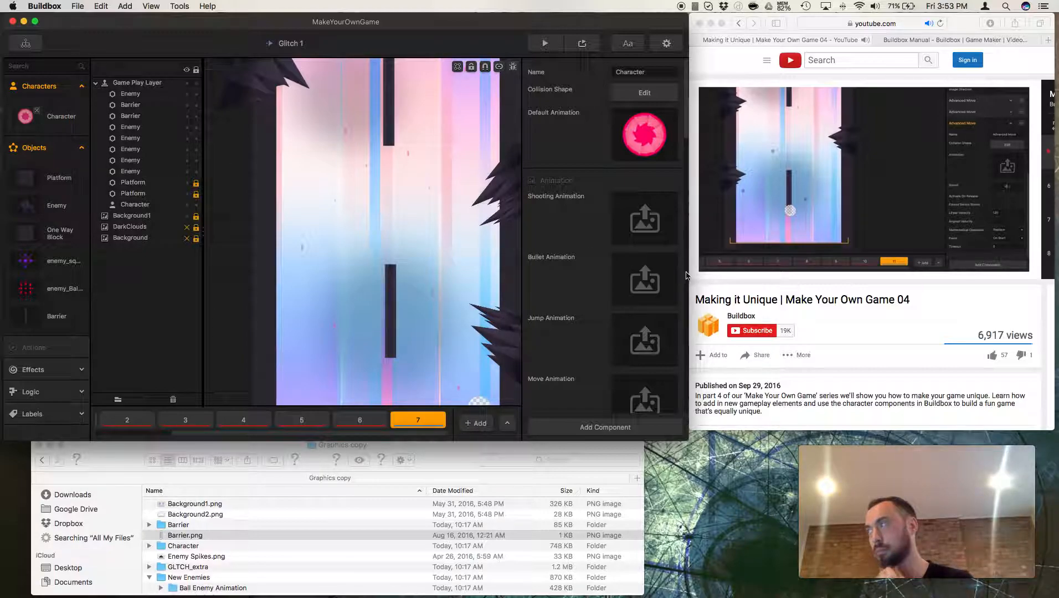
scroll(634, 279, "down", 10)
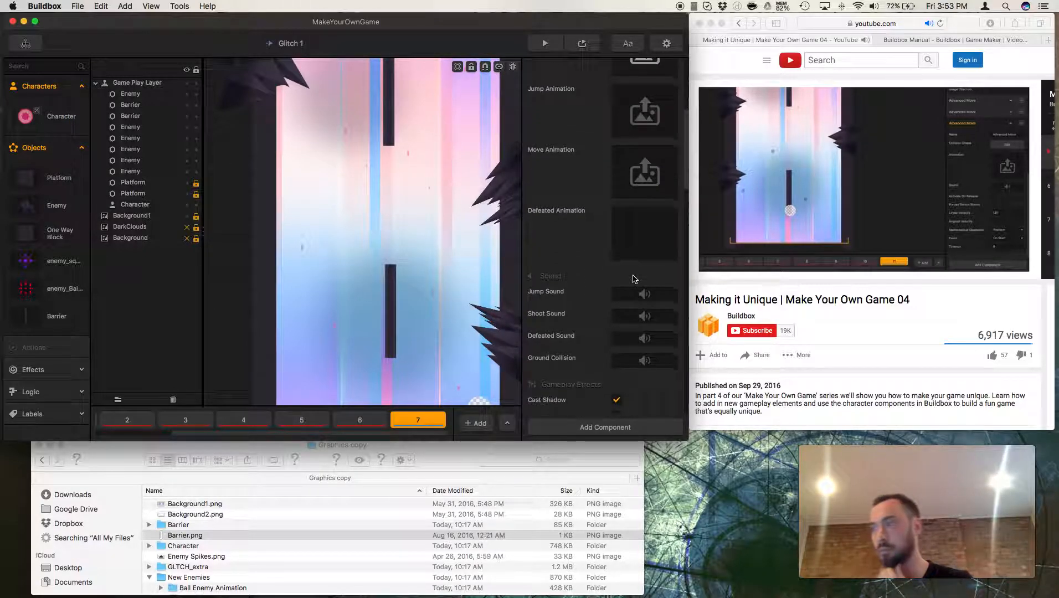
scroll(635, 279, "down", 2)
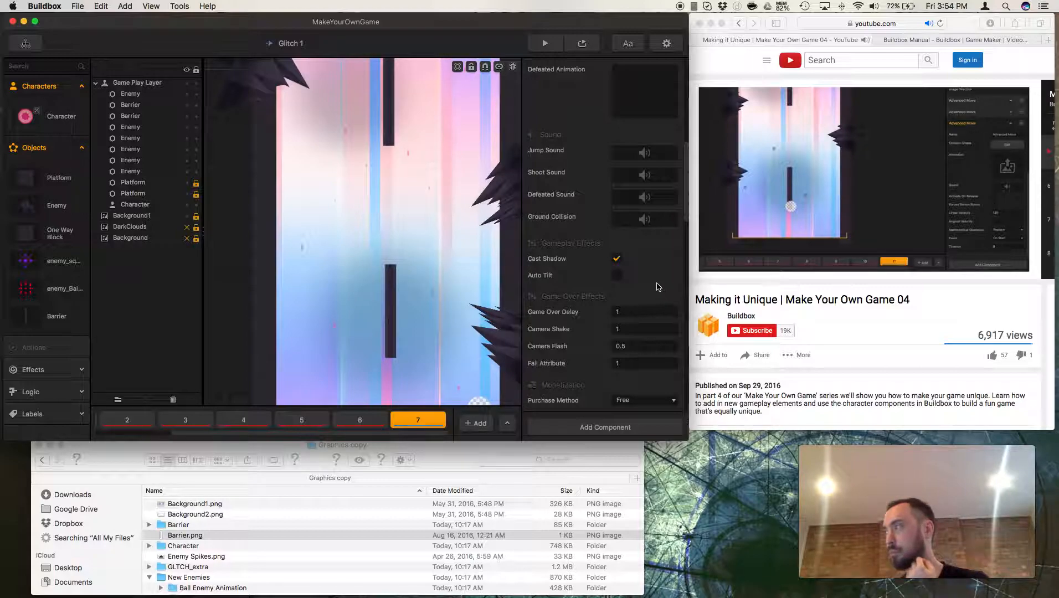
scroll(634, 314, "down", 10)
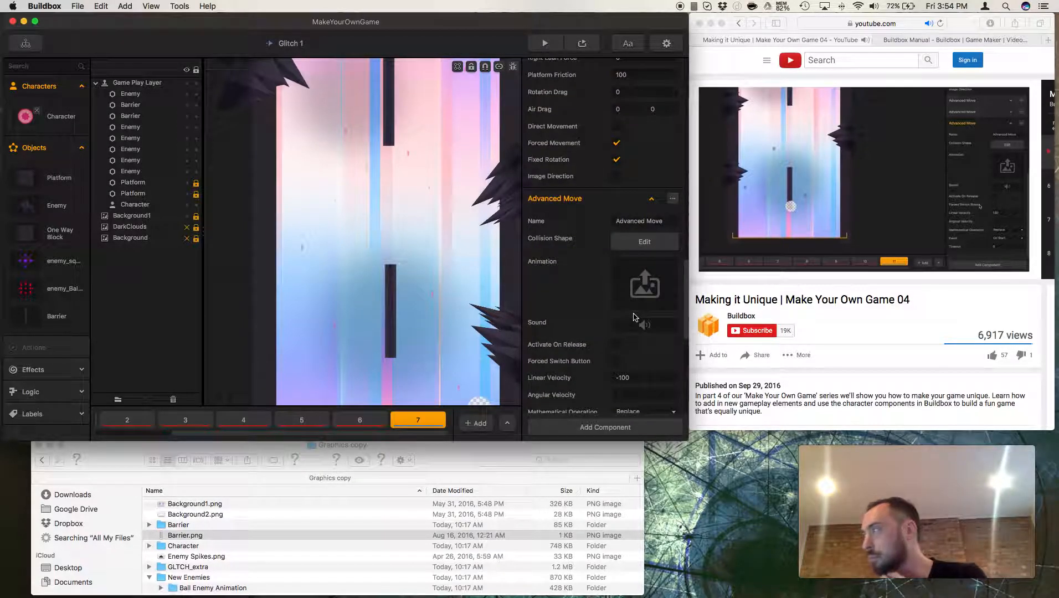
scroll(635, 317, "down", 5)
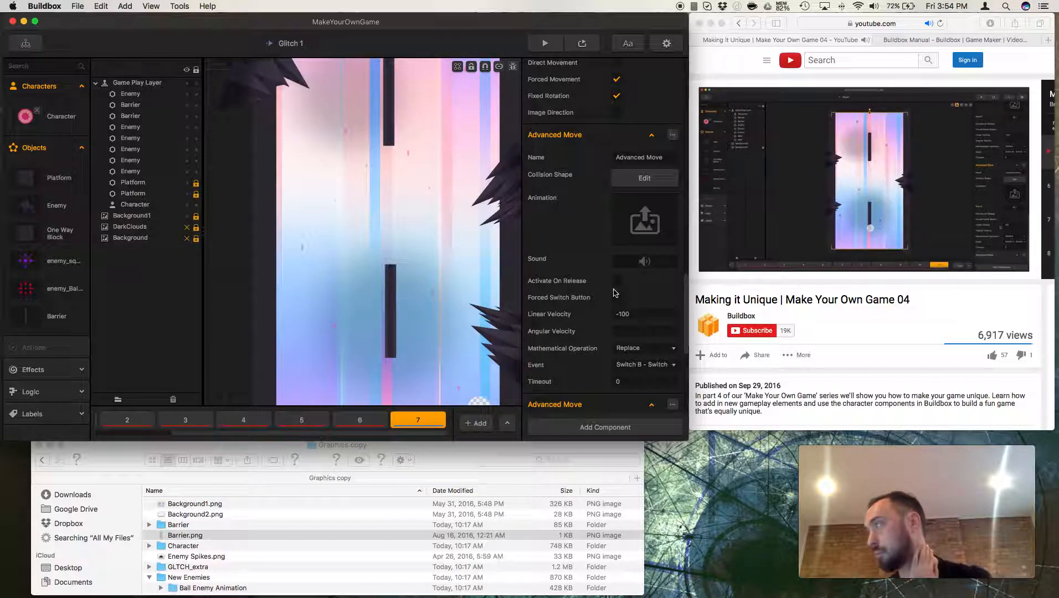
scroll(614, 293, "down", 3)
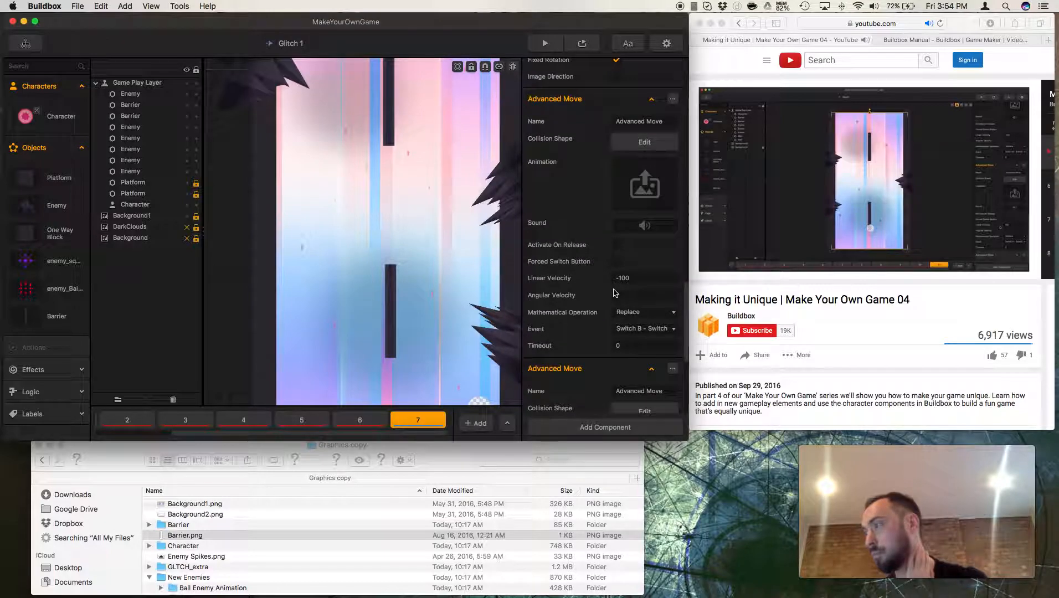
left_click(846, 307)
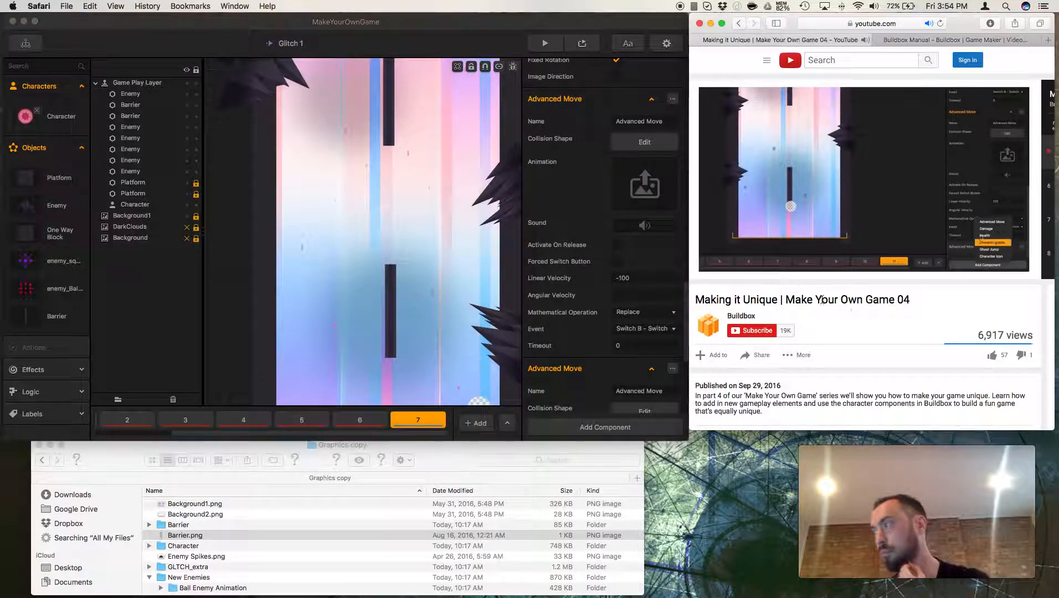
left_click(725, 269)
- Review the character's movement options and Character Gameplay Settings above the Advanced Move components
scroll(606, 287, "up", 3)
scroll(606, 287, "up", 1)
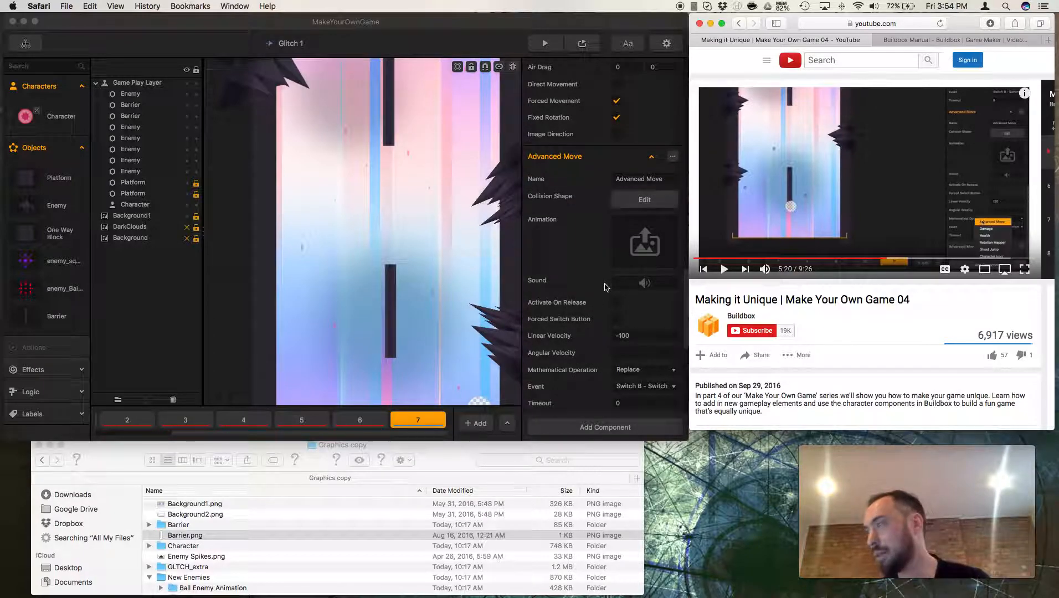
scroll(606, 287, "up", 5)
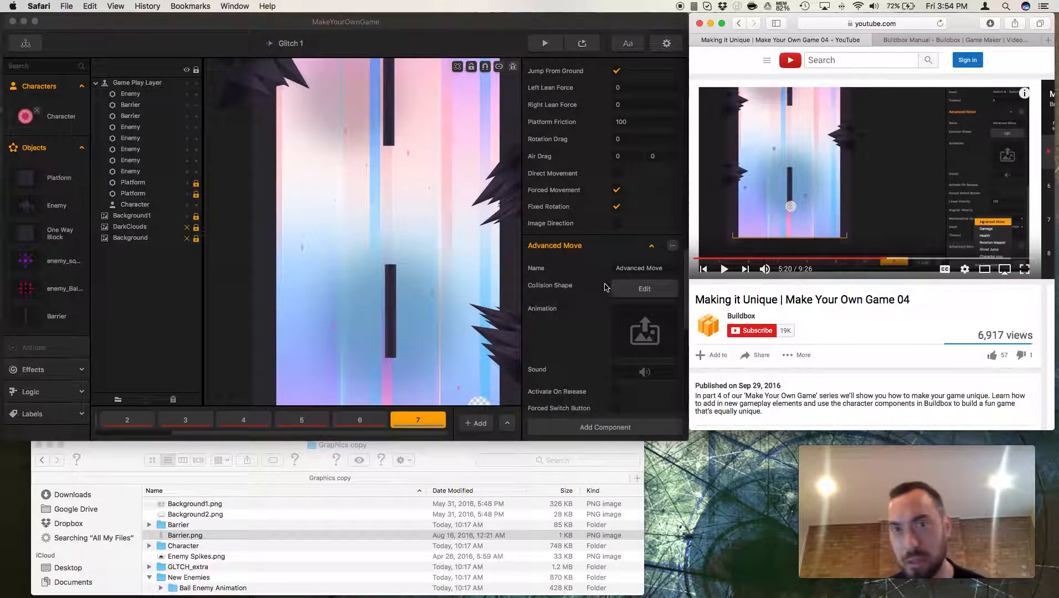
scroll(607, 287, "up", 5)
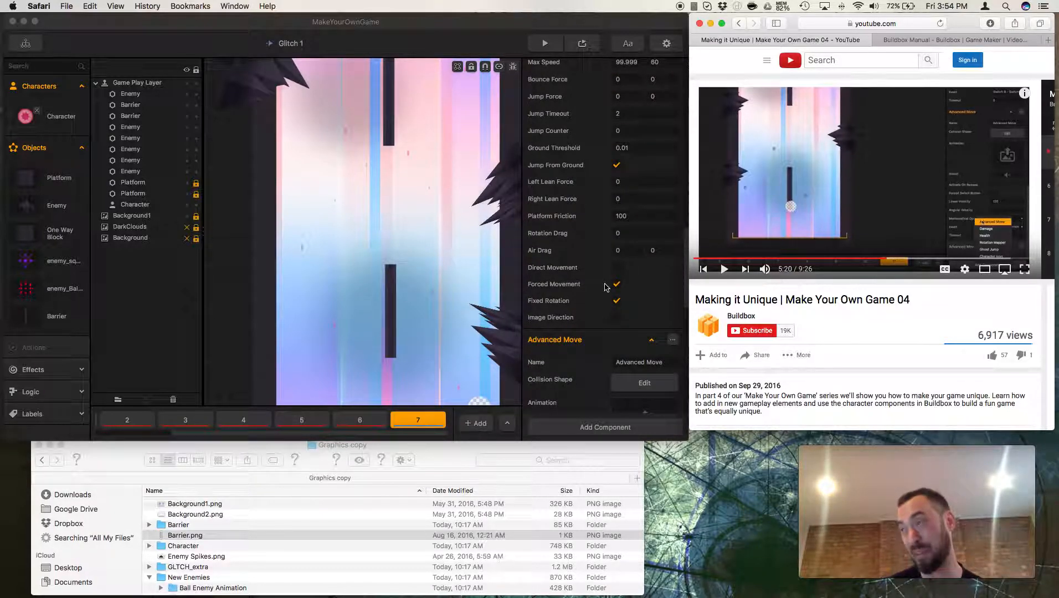
scroll(607, 288, "up", 5)
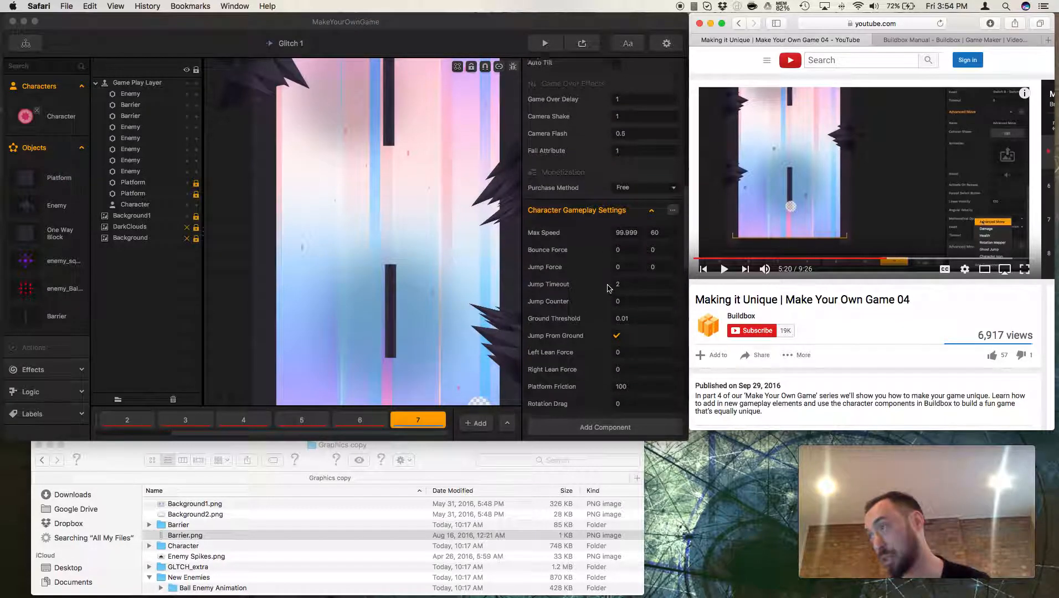
scroll(607, 288, "down", 10)
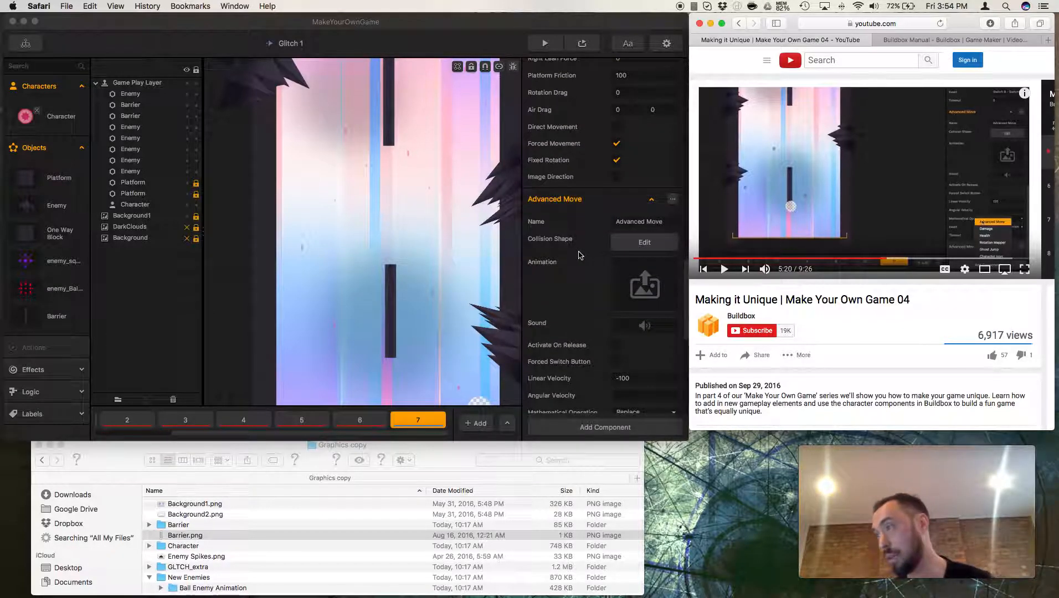
- Compare the linear velocity and event settings of the character's two Advanced Move components
scroll(573, 259, "down", 3)
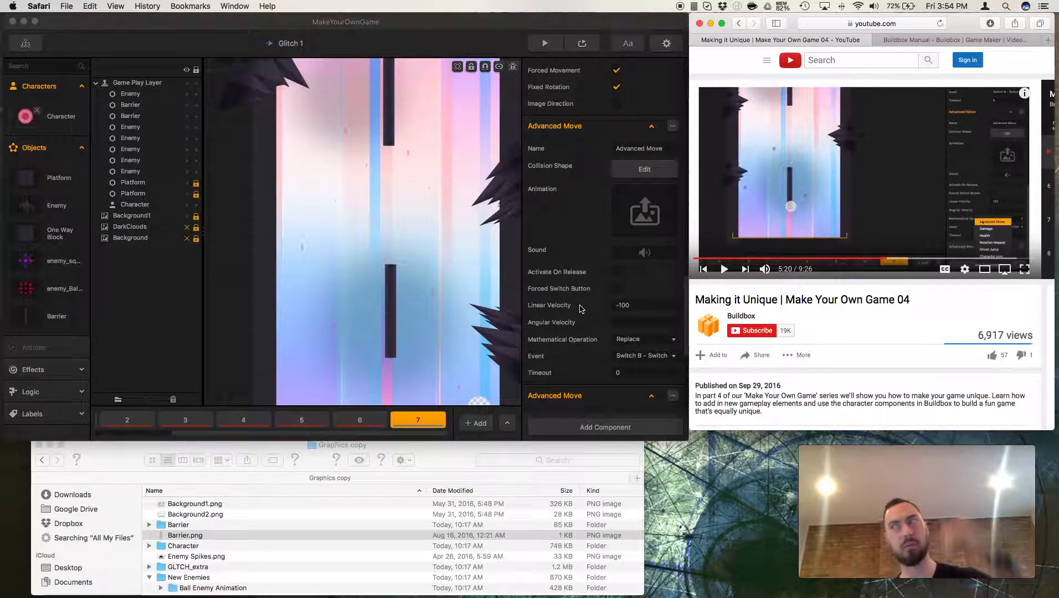
scroll(584, 315, "down", 2)
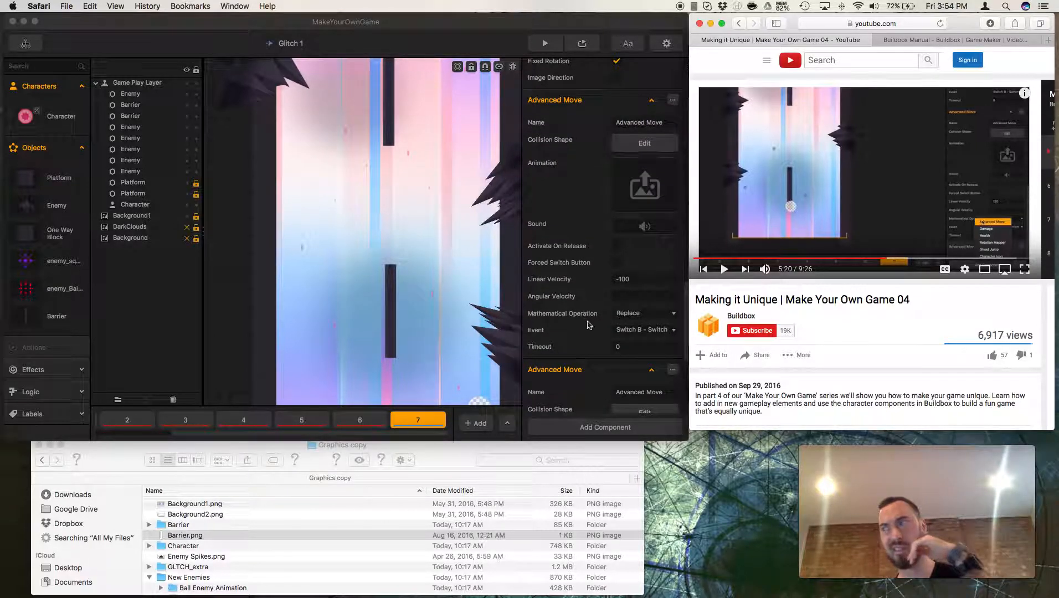
left_click(629, 331)
left_click(629, 332)
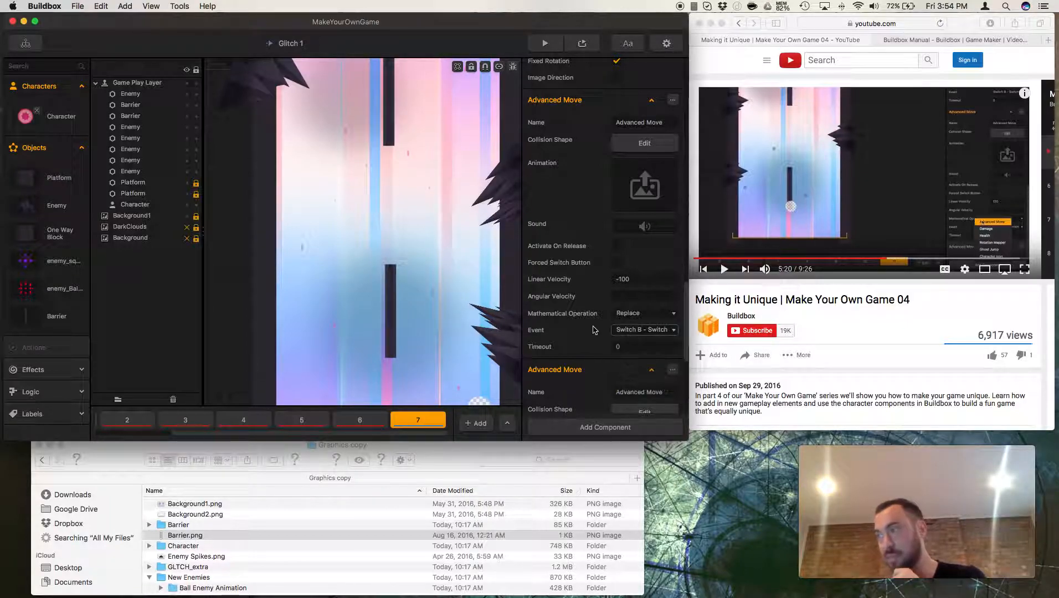
scroll(573, 325, "down", 10)
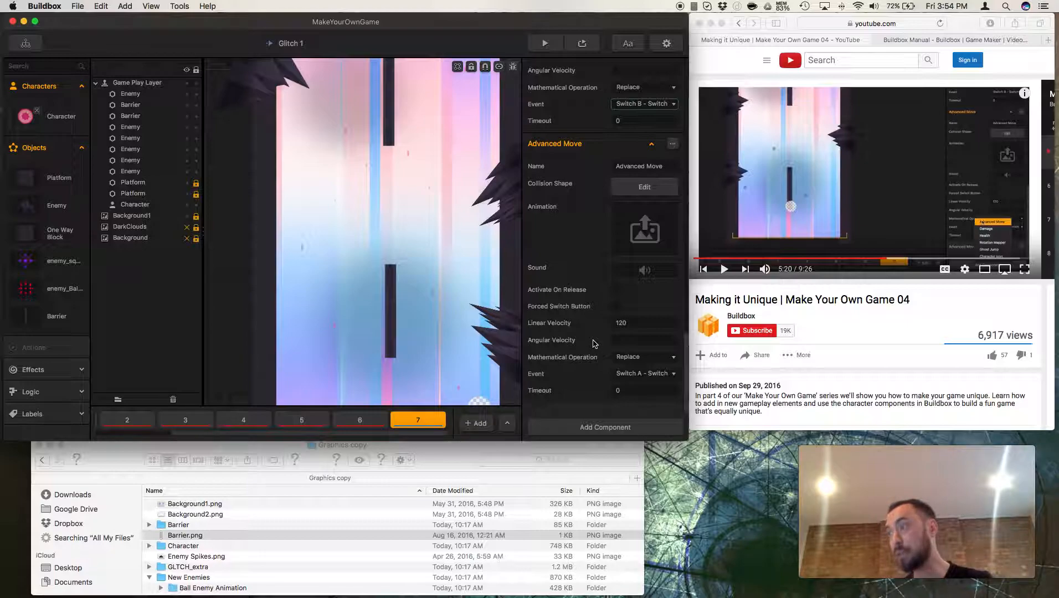
scroll(594, 344, "up", 6)
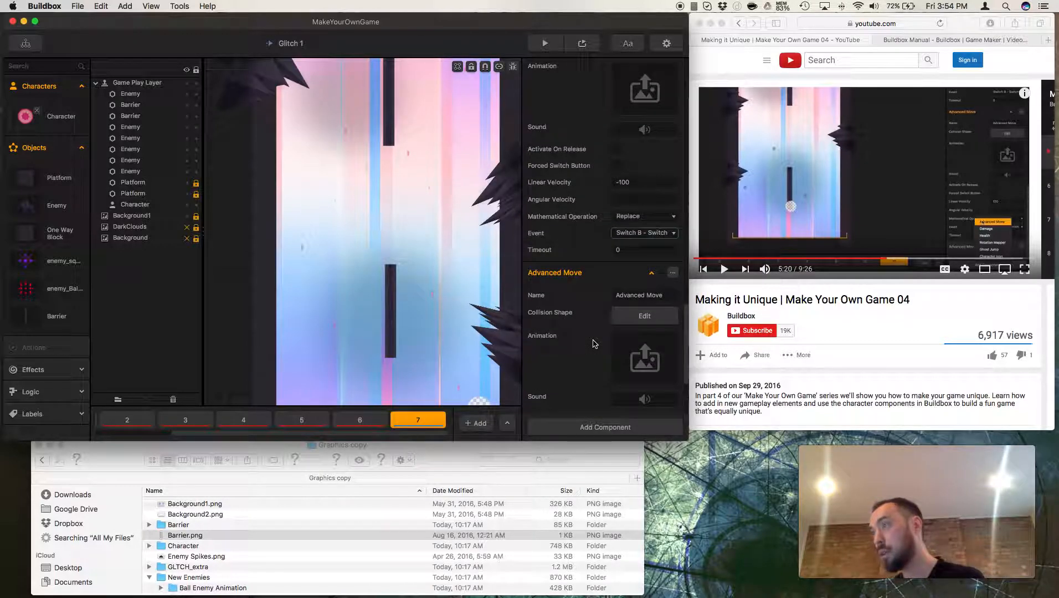
scroll(593, 344, "down", 6)
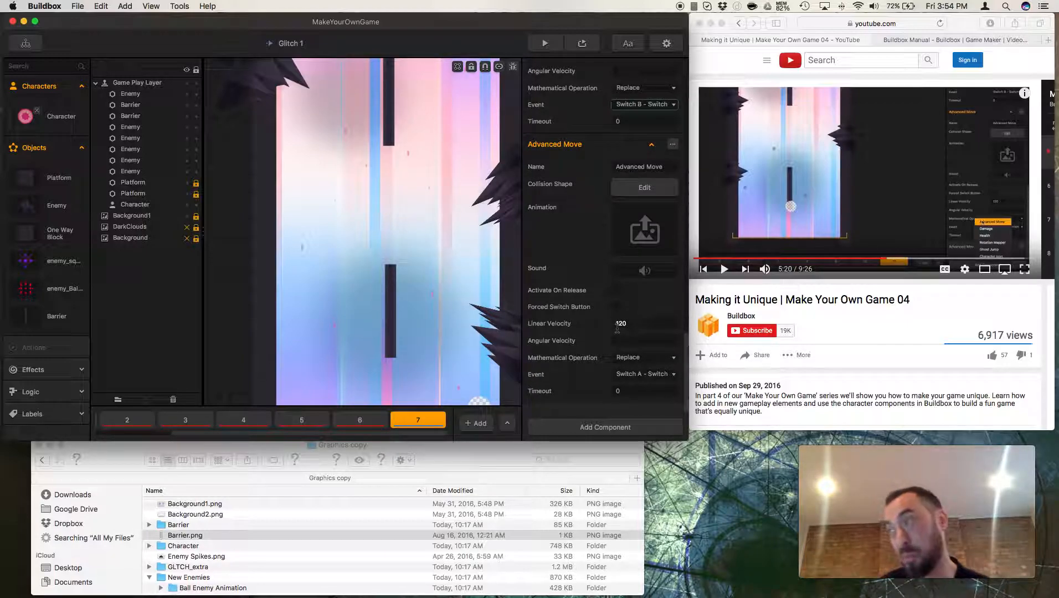
- Resume the tutorial video and watch how the event of an additional Advanced Move component is set up
left_click(791, 320)
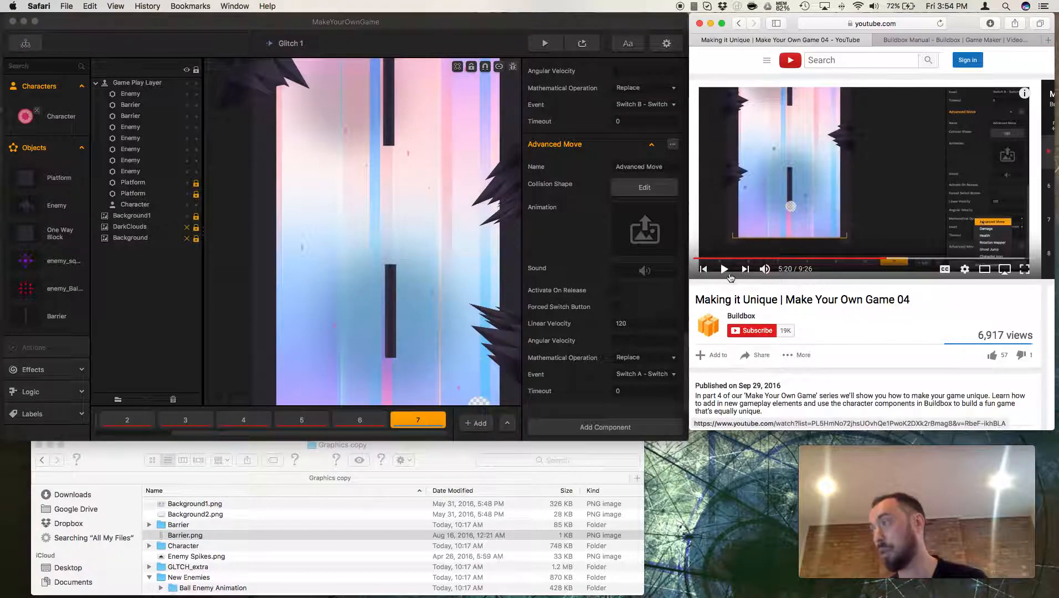
left_click(721, 278)
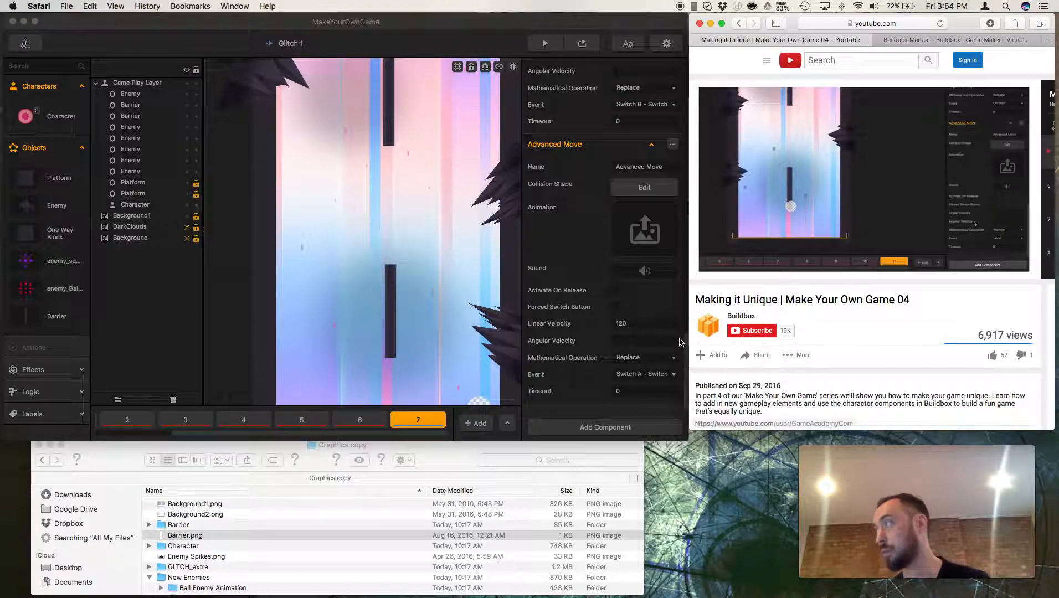
left_click(631, 428)
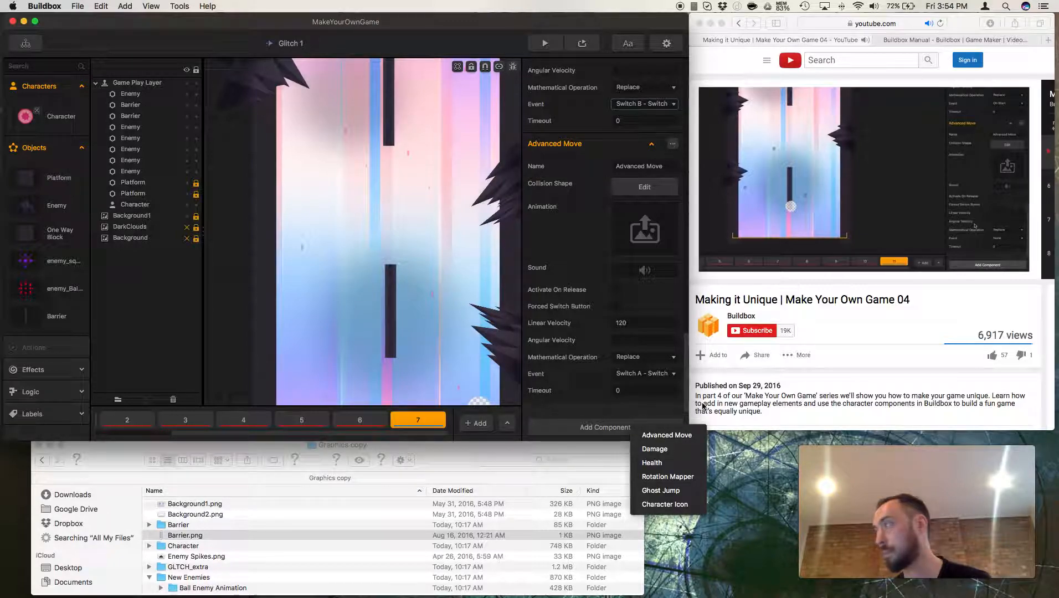
left_click(790, 367)
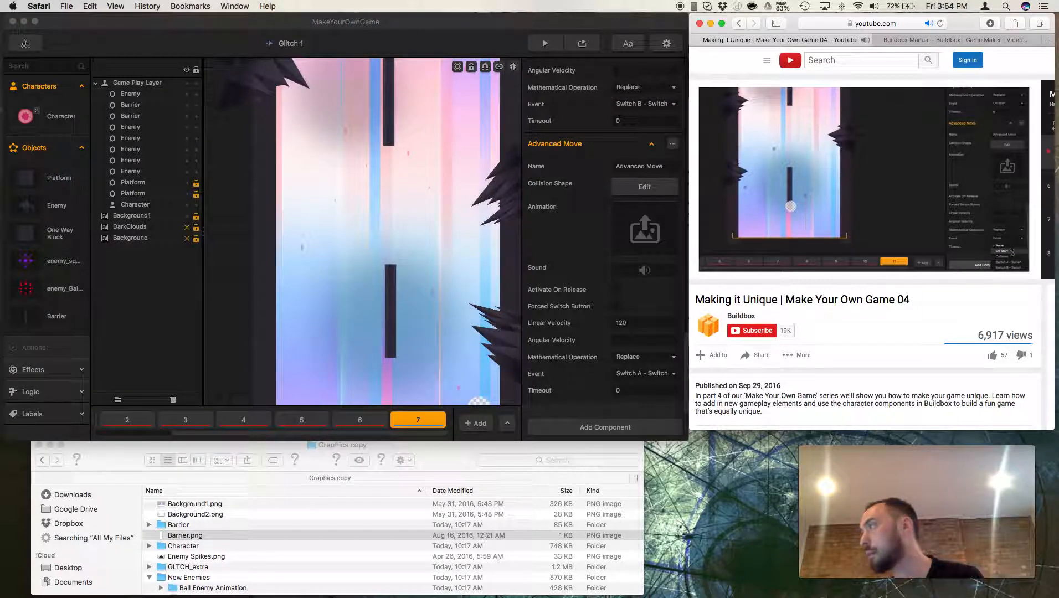
scroll(792, 281, "down", 1)
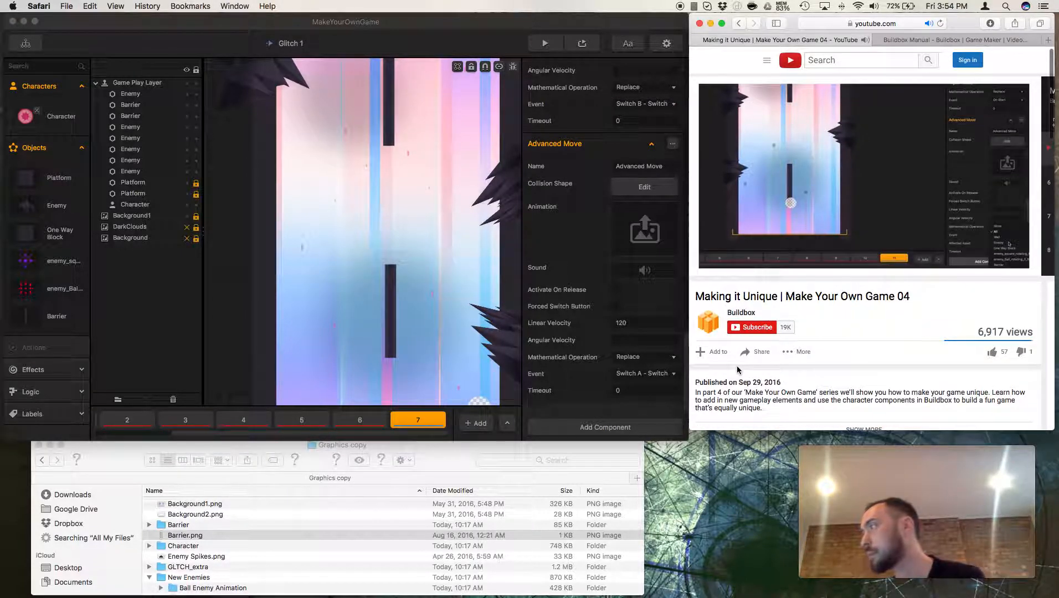
left_click(725, 266)
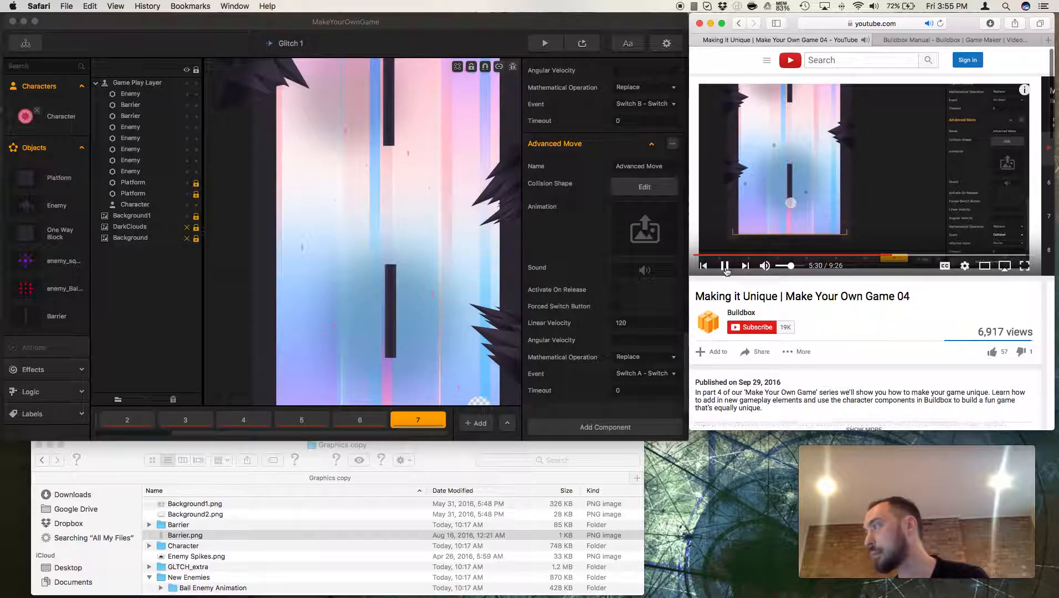
- Add a third Advanced Move component to the character and pause the tutorial video
left_click(601, 429)
left_click(602, 428)
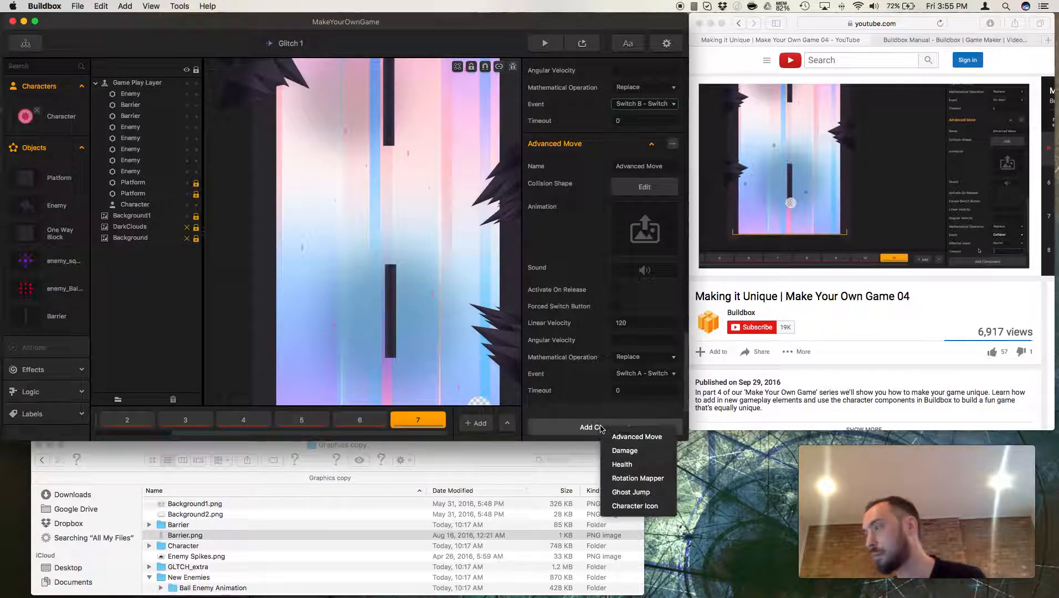
left_click(634, 436)
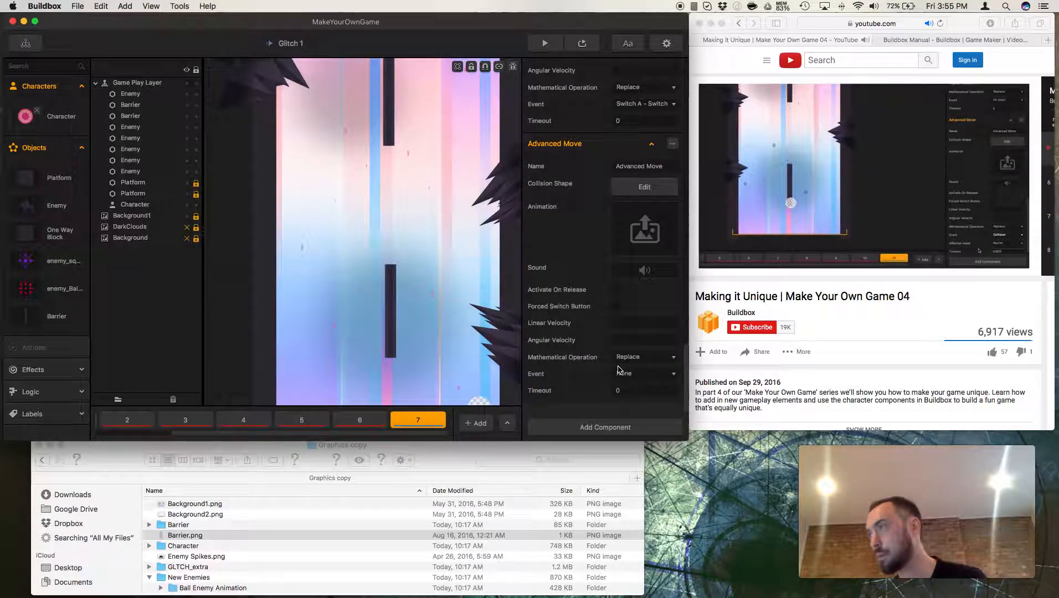
left_click(724, 267)
left_click(724, 266)
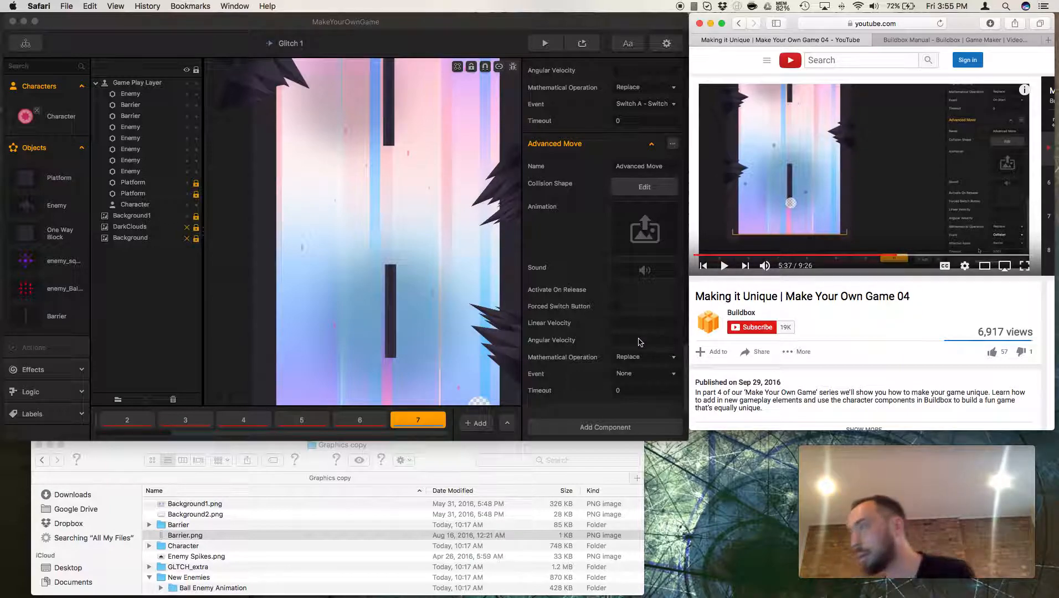
- Set the new Advanced Move component's Event to Collision, keeping Mathematical Operation on Replace
left_click(647, 359)
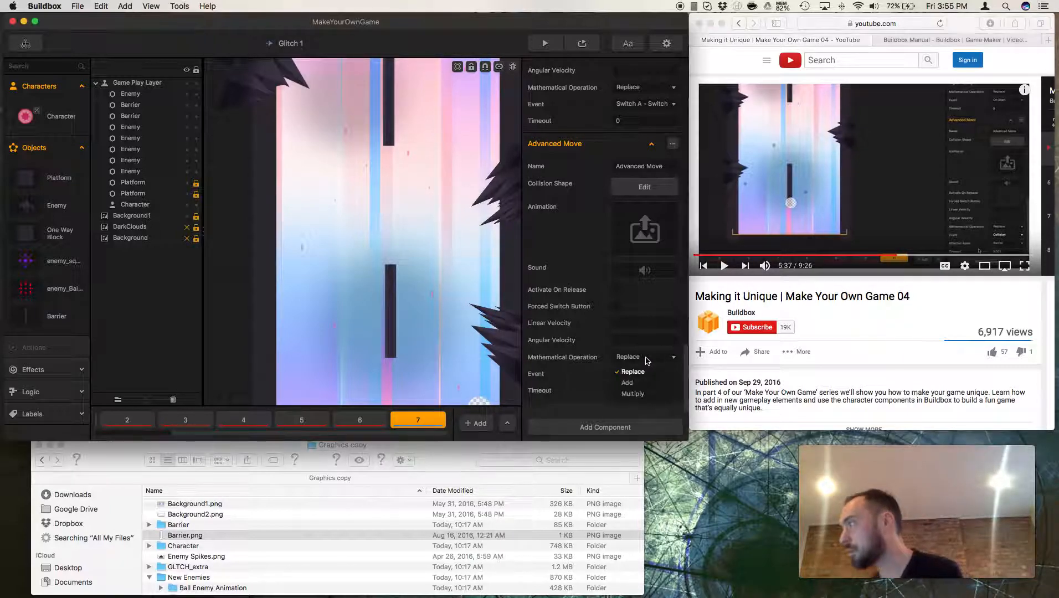
left_click(647, 360)
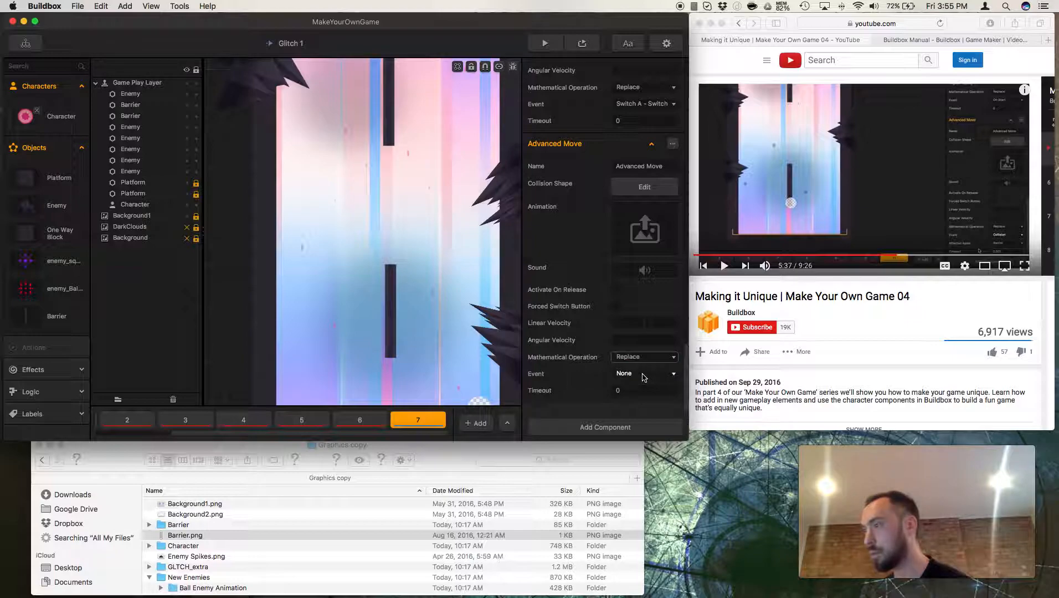
left_click(642, 376)
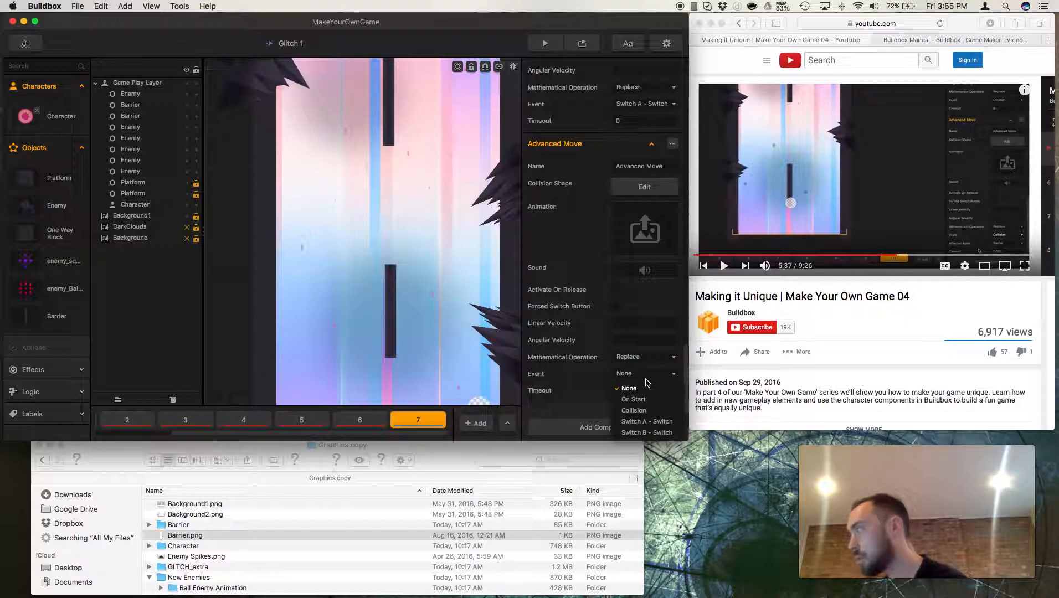
left_click(634, 411)
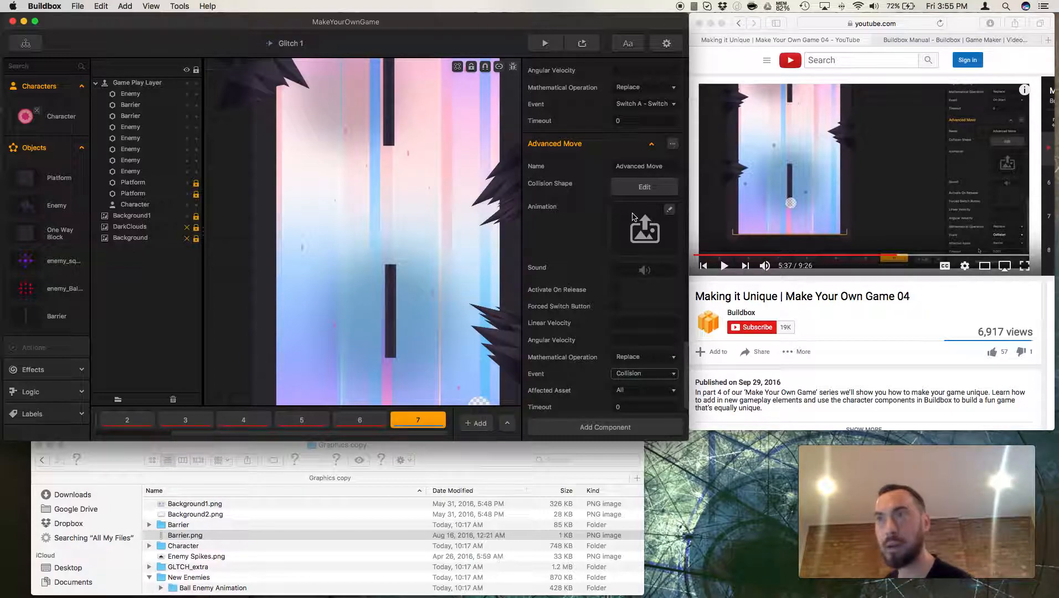
- Check the lower barrier's properties in scene 7 and return to the character's collision-triggered Advanced Move component
left_click(392, 300)
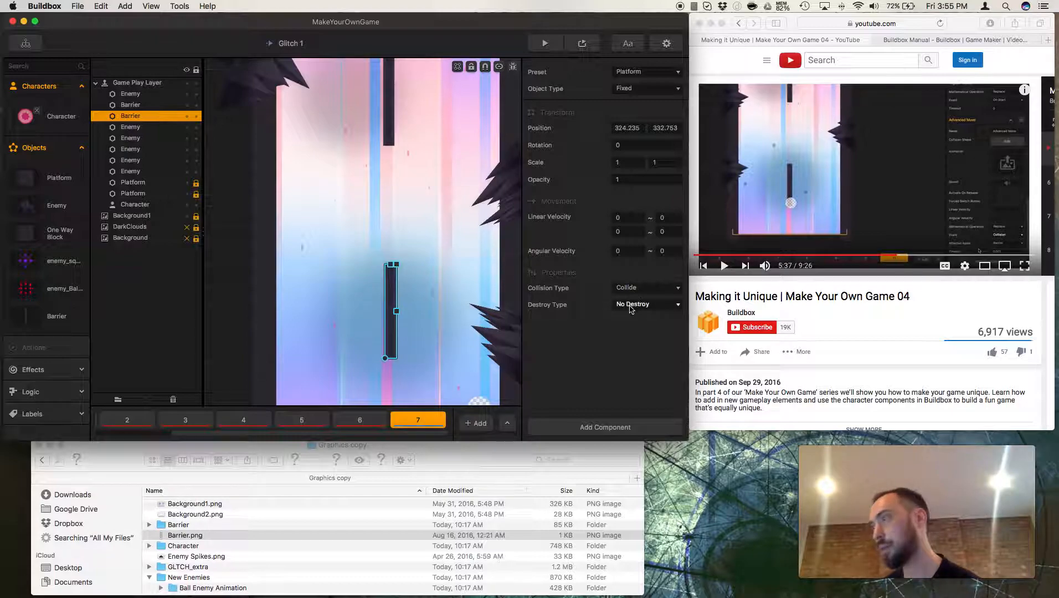
left_click(327, 220)
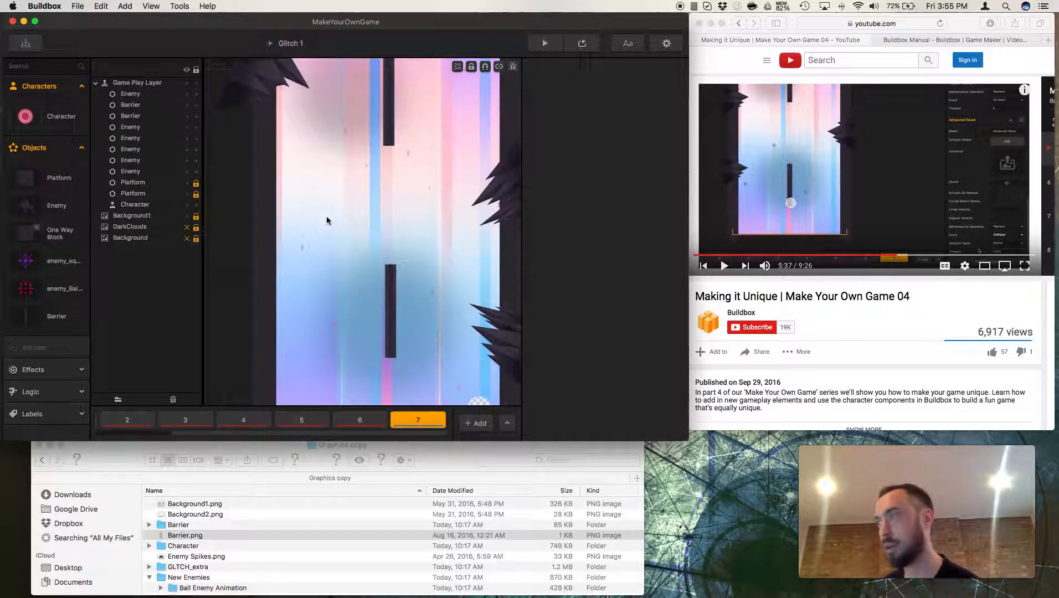
left_click(61, 119)
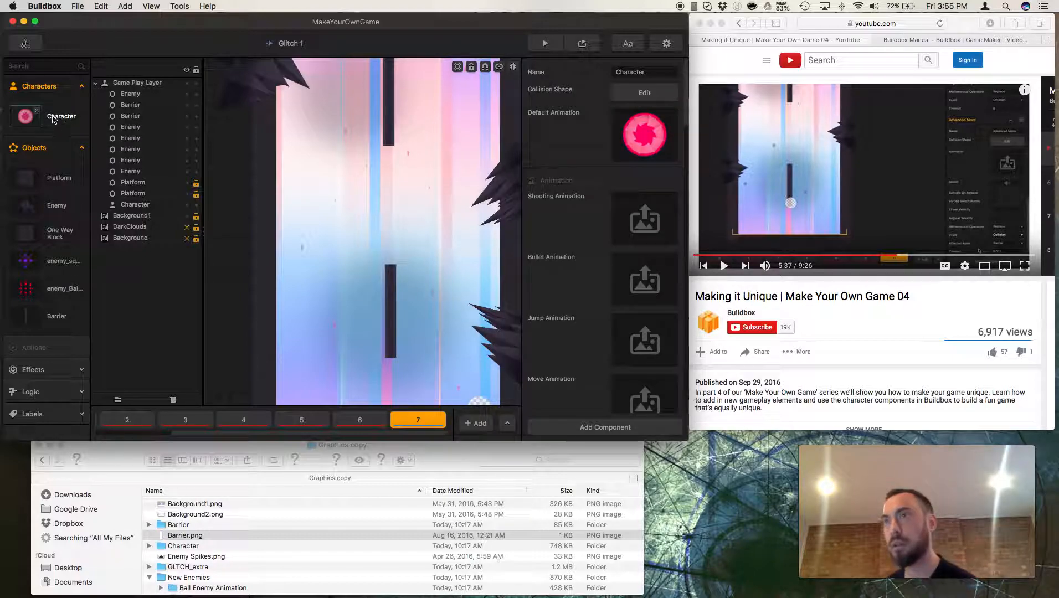
scroll(607, 275, "down", 10)
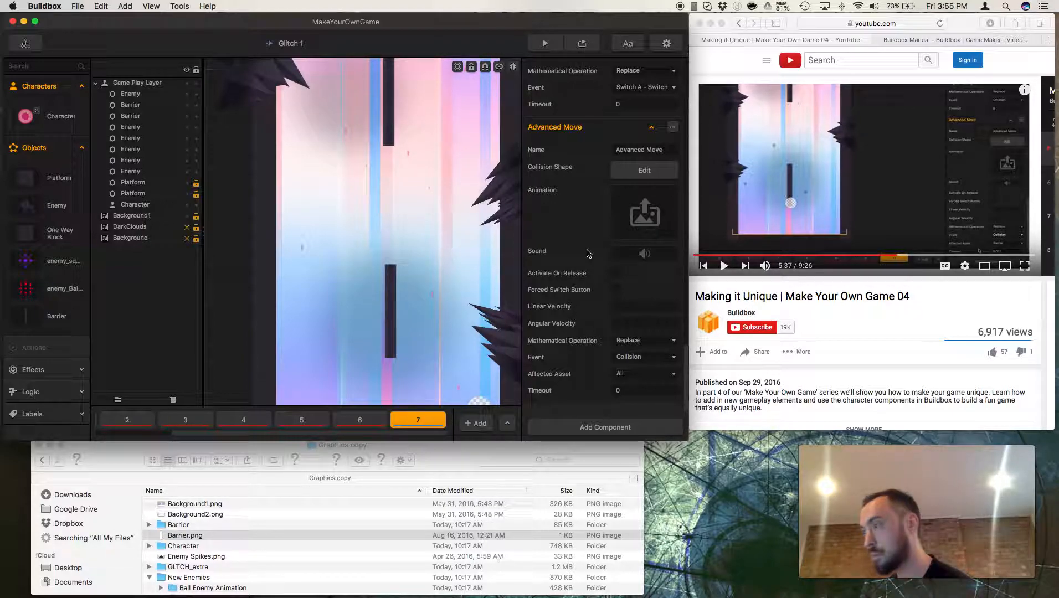
- Resume the tutorial video and set the collision-triggered Advanced Move's Timeout to 0.001
left_click(723, 267)
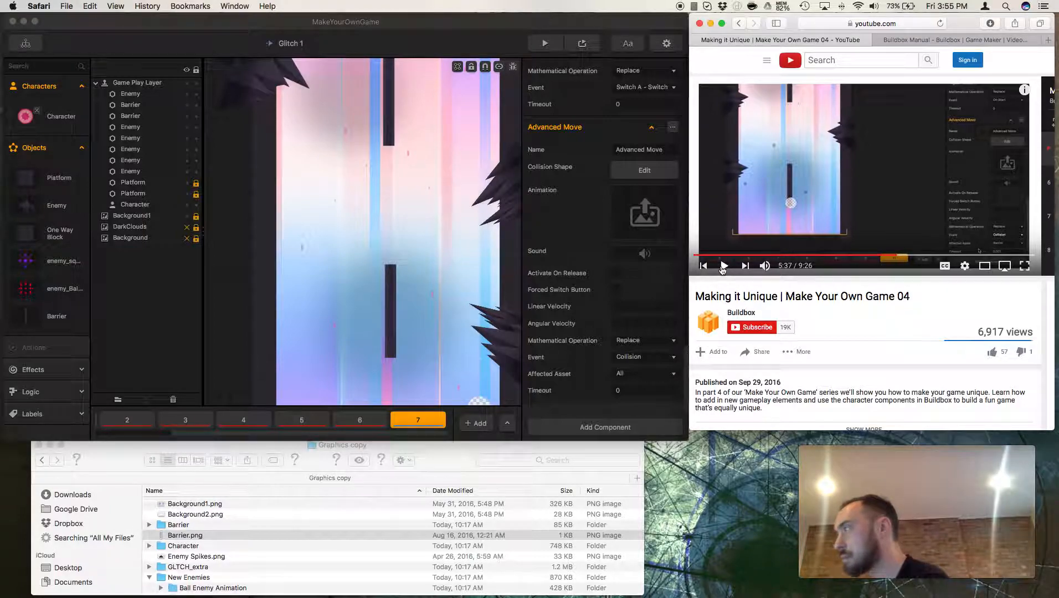
left_click(653, 390)
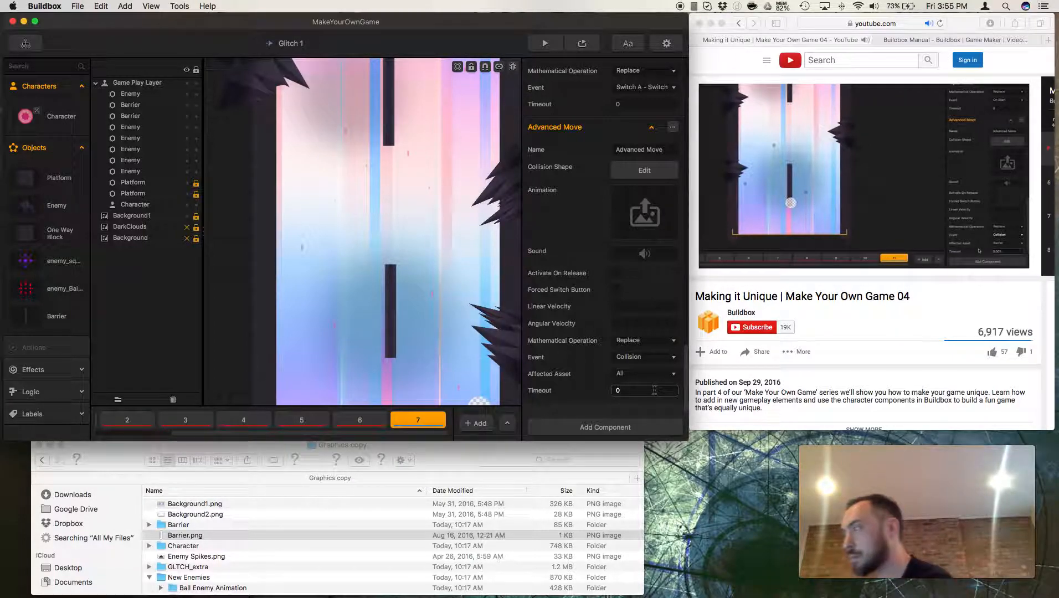
type(".001")
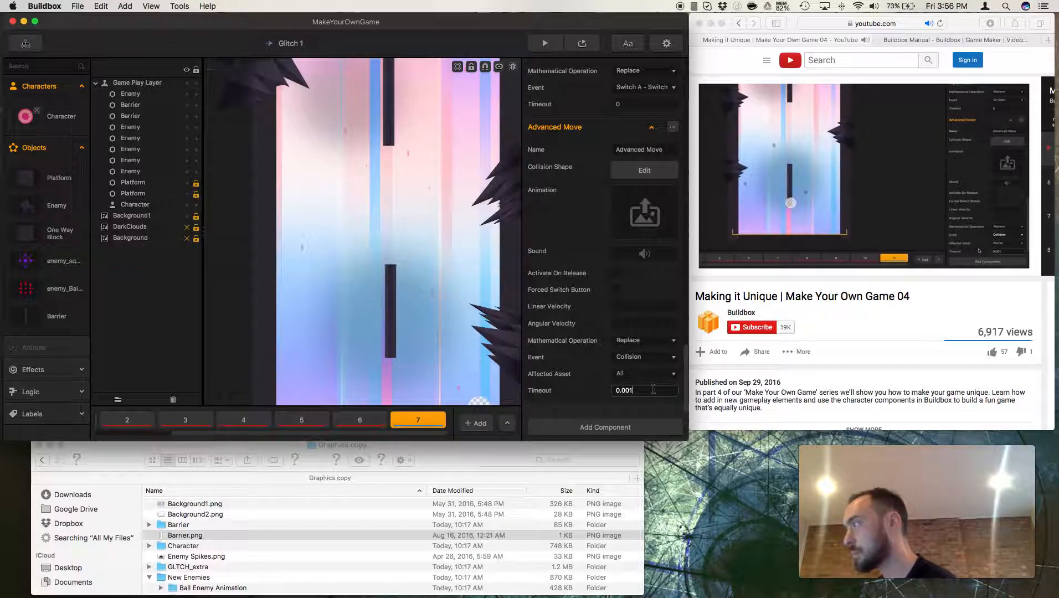
- Set the collision-triggered Advanced Move's Affected Asset to Barrier
left_click(659, 375)
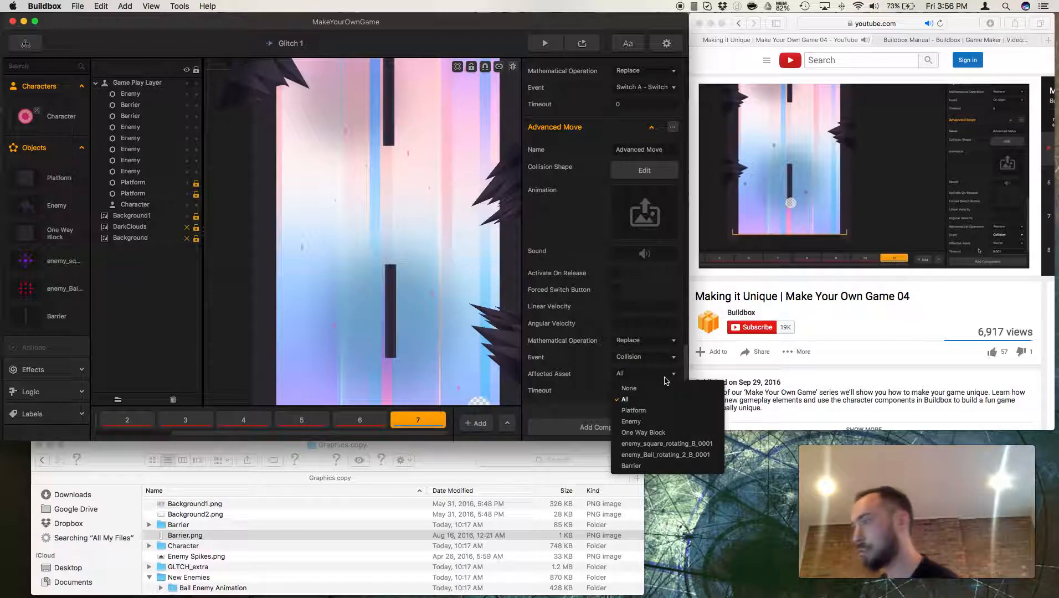
left_click(632, 464)
left_click(676, 376)
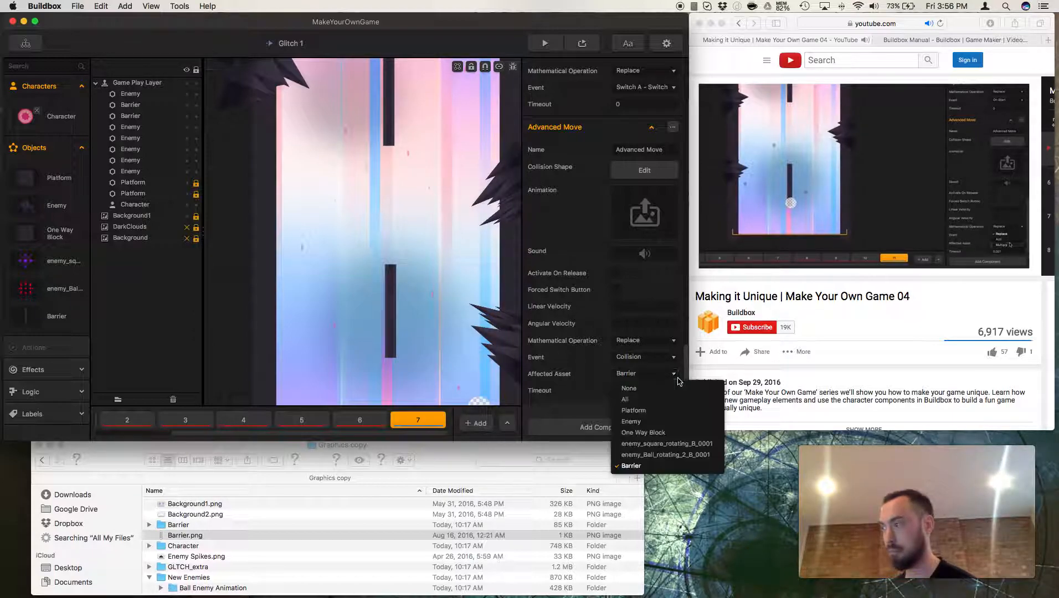
left_click(677, 381)
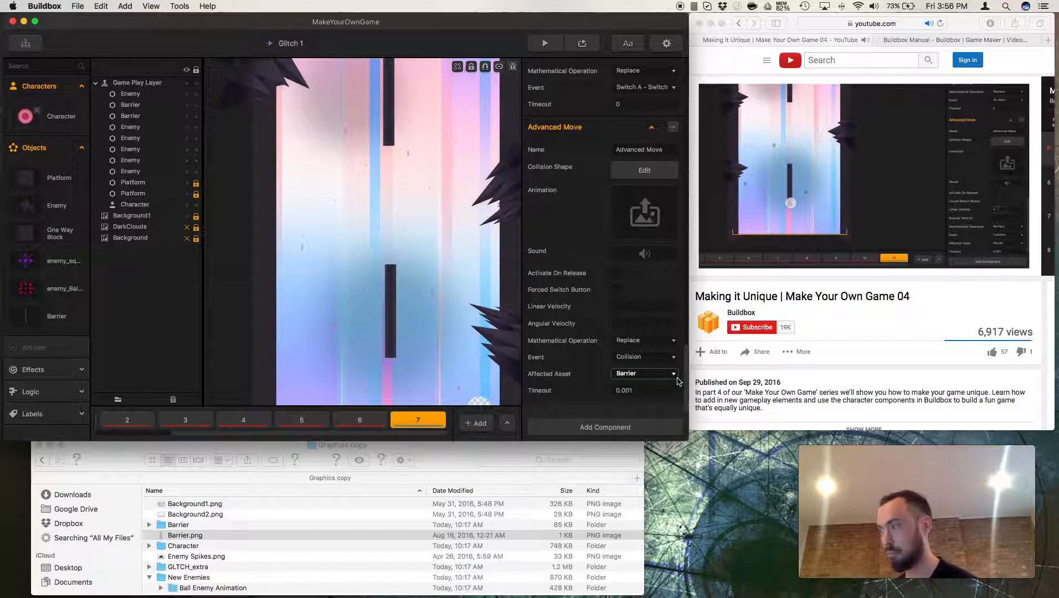
- Set the collision-triggered Advanced Move's Linear Velocity to -1 and 1
left_click(625, 309)
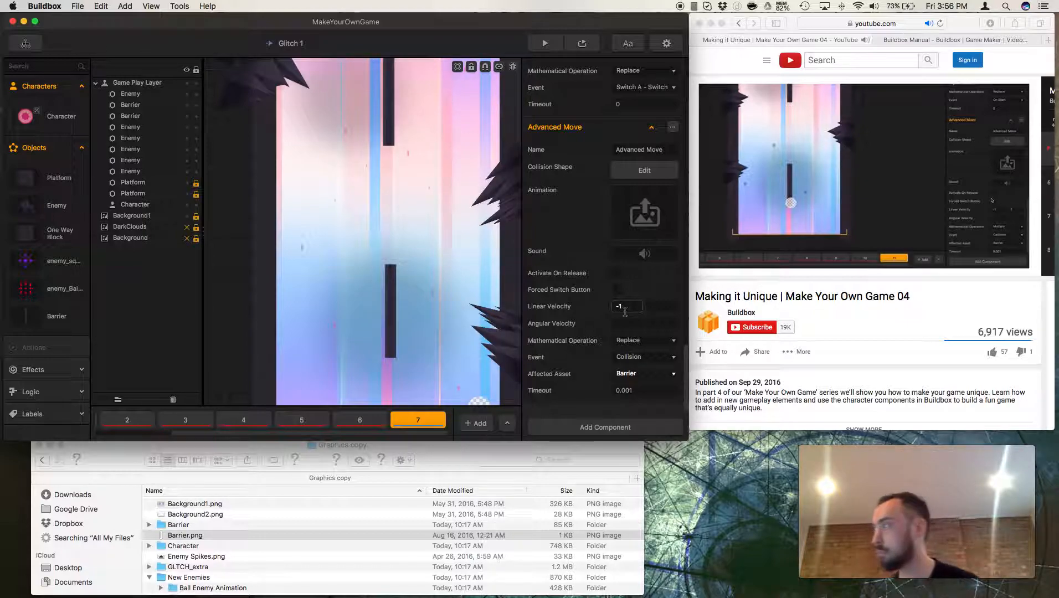
left_click(654, 308)
type("1")
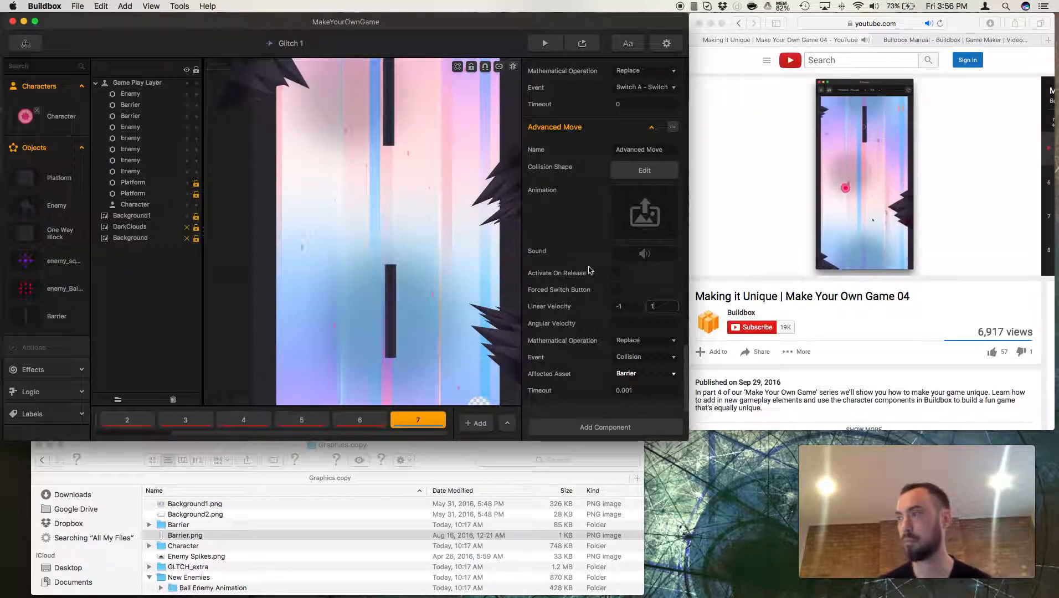
- Preview the game with the tutorial video paused, test the character's collision with the barriers, and close the preview
left_click(545, 43)
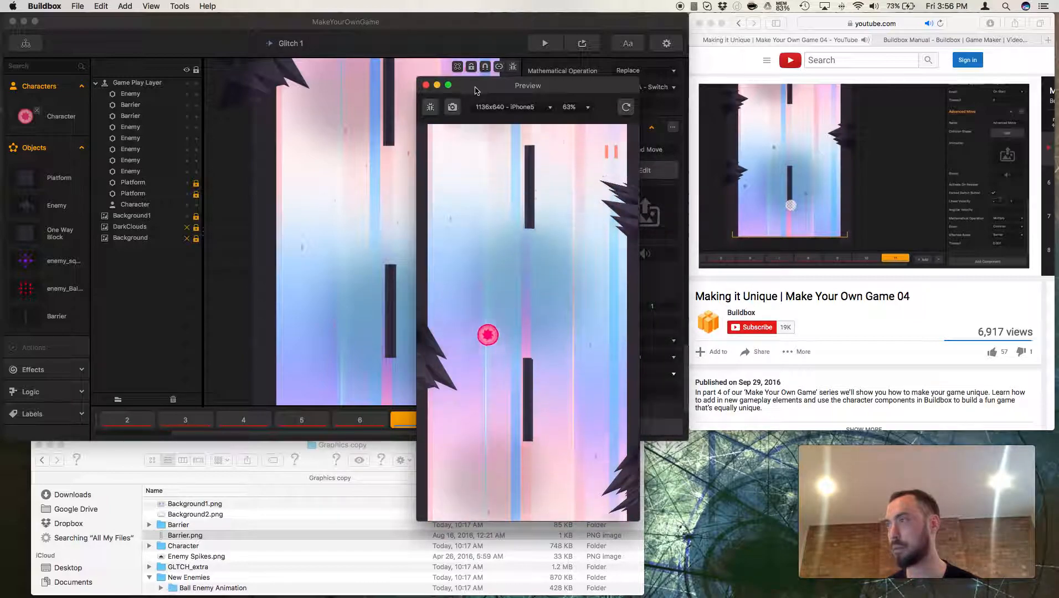
left_click(742, 302)
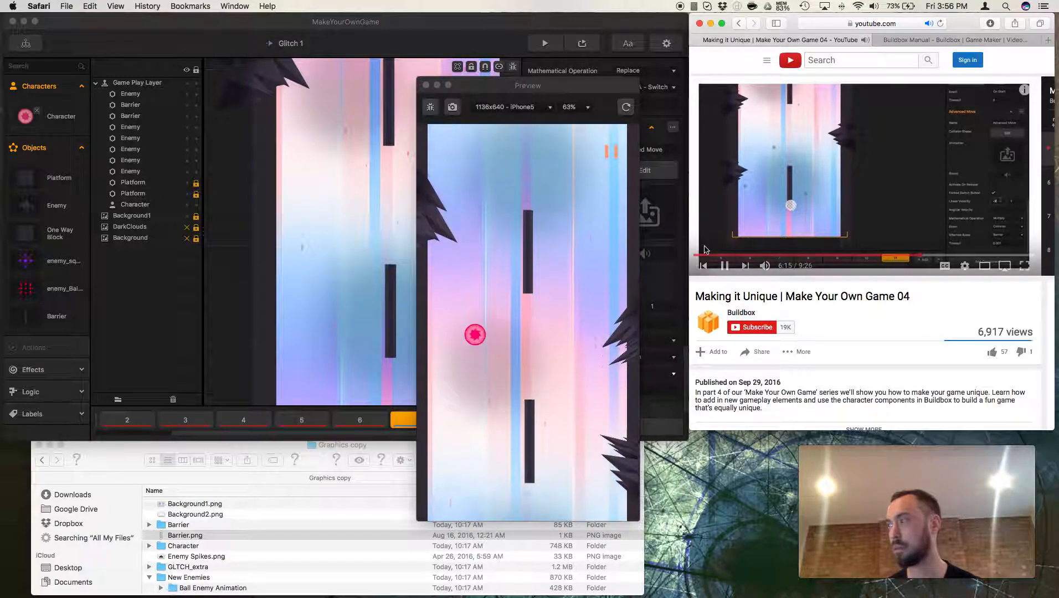
left_click(724, 266)
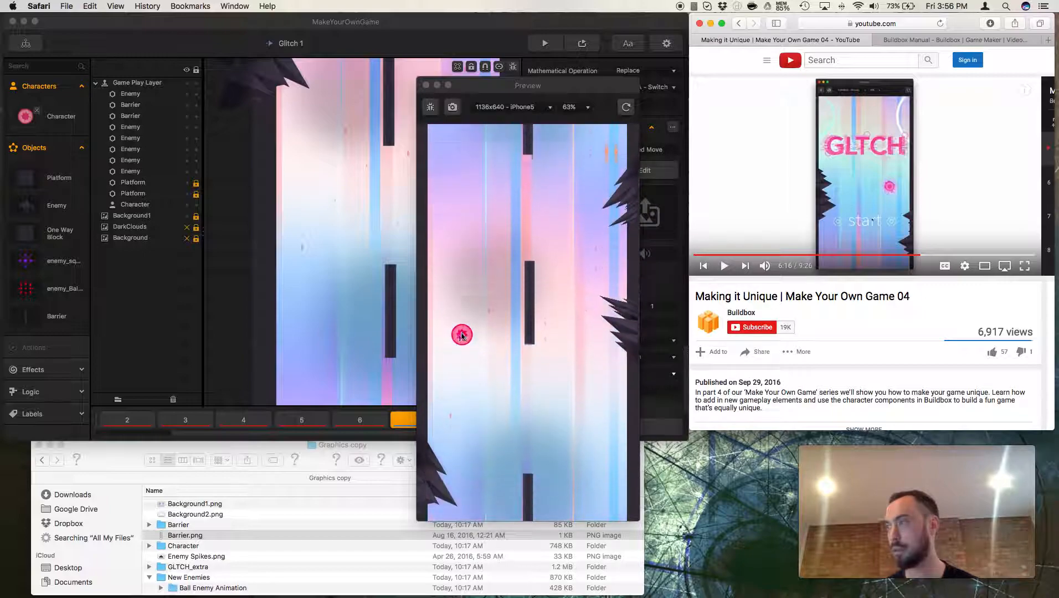
left_click(461, 286)
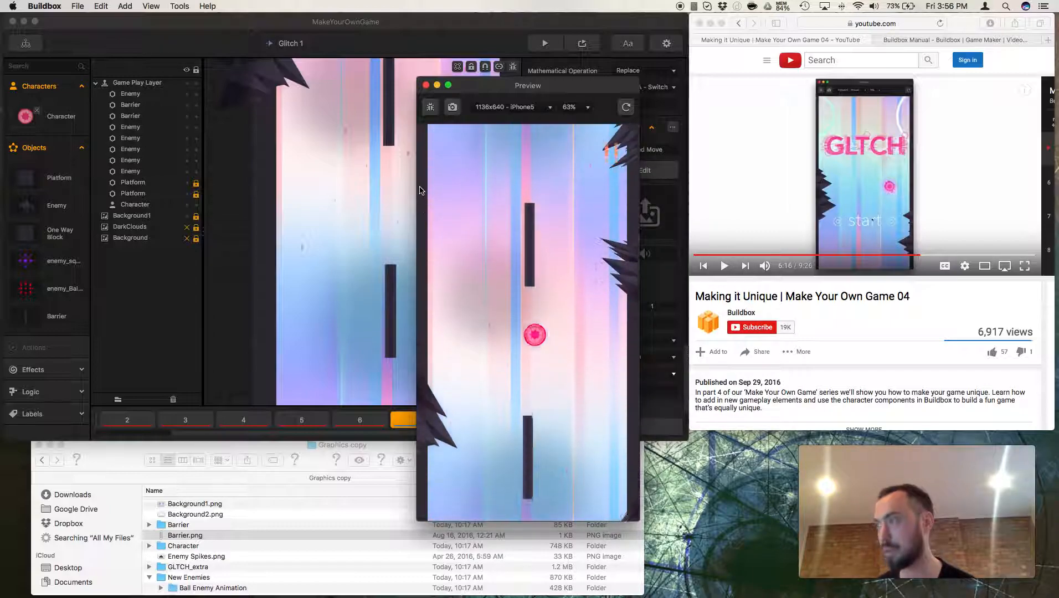
left_click(425, 86)
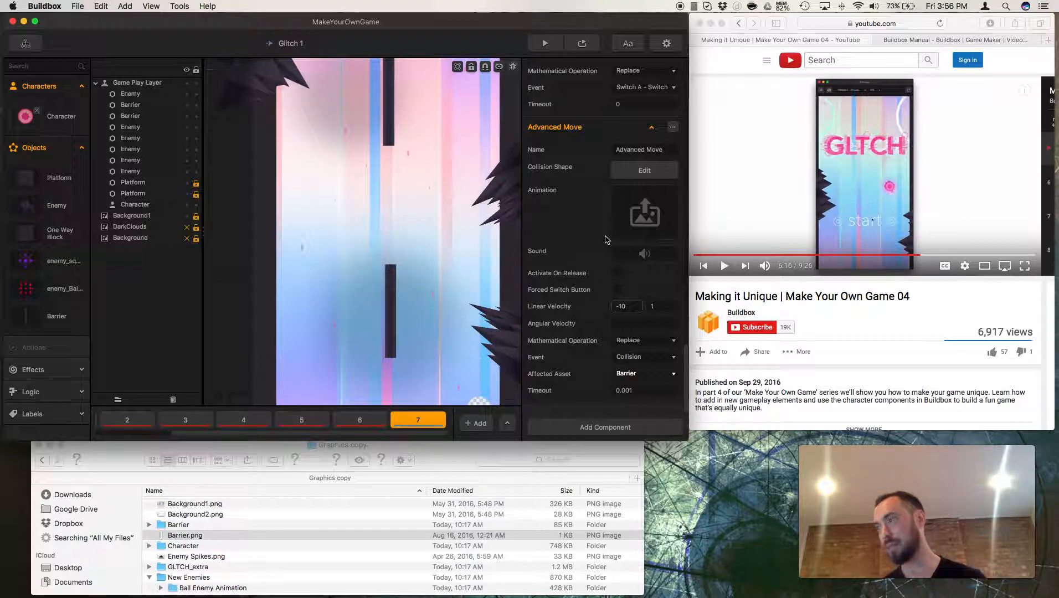
- Set the first Linear Velocity value to -10 and playtest the character's barrier collisions in the game and scene previews
left_click(545, 43)
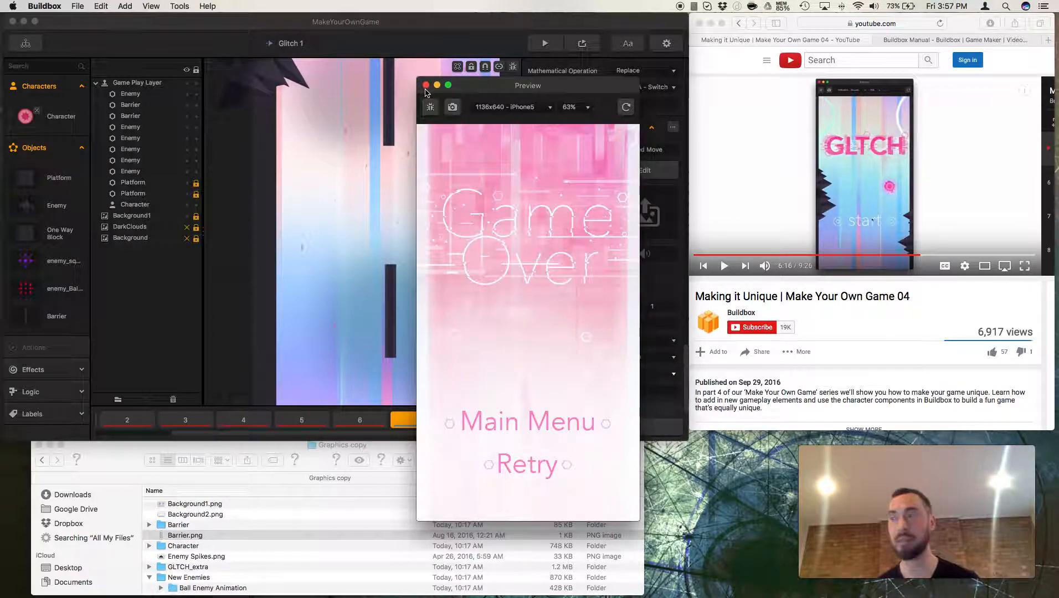
left_click(426, 85)
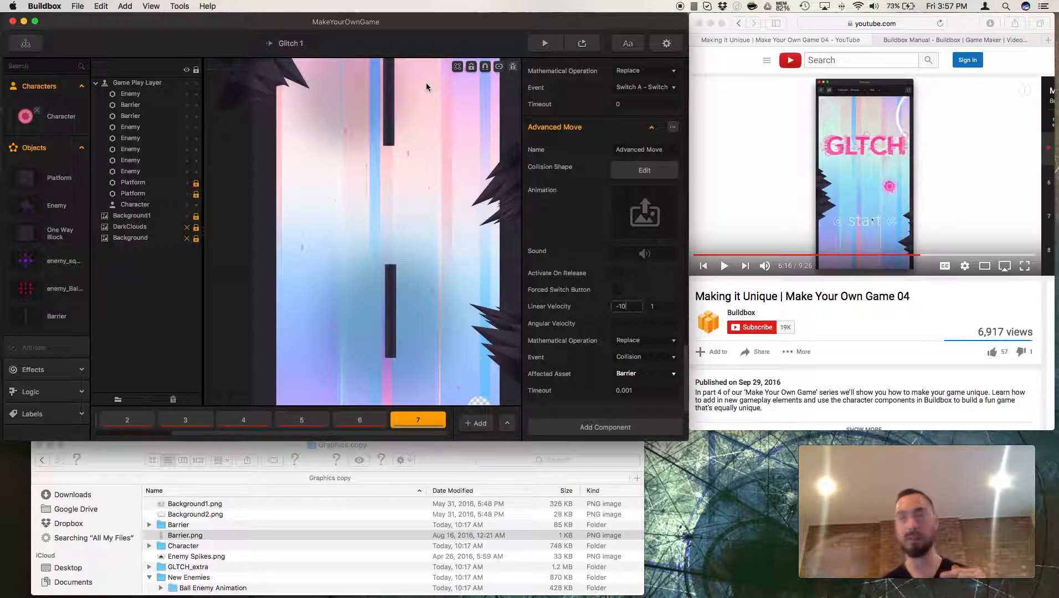
left_click(582, 44)
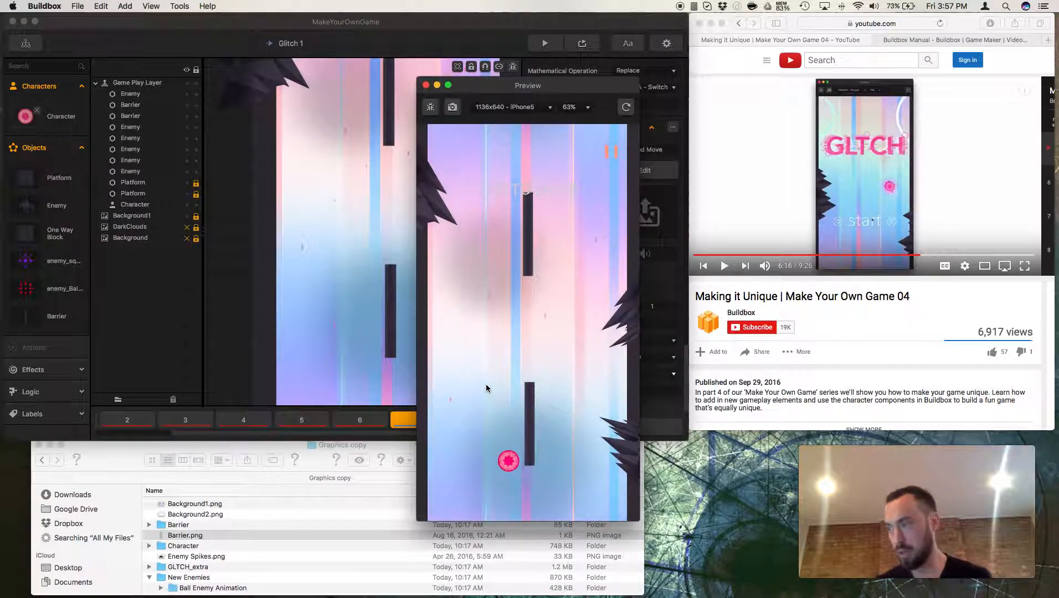
left_click(486, 384)
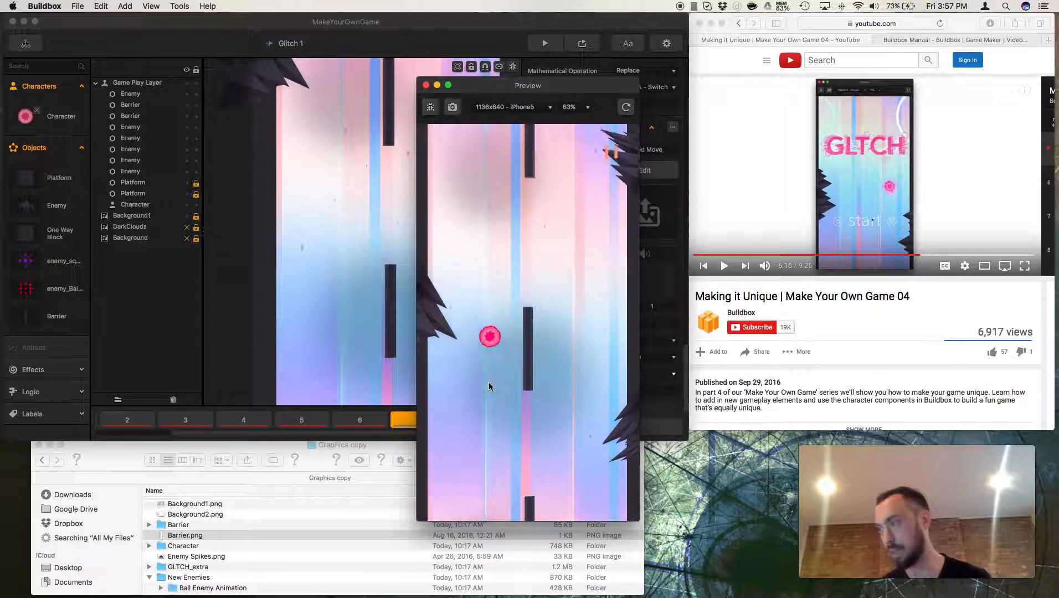
left_click(488, 386)
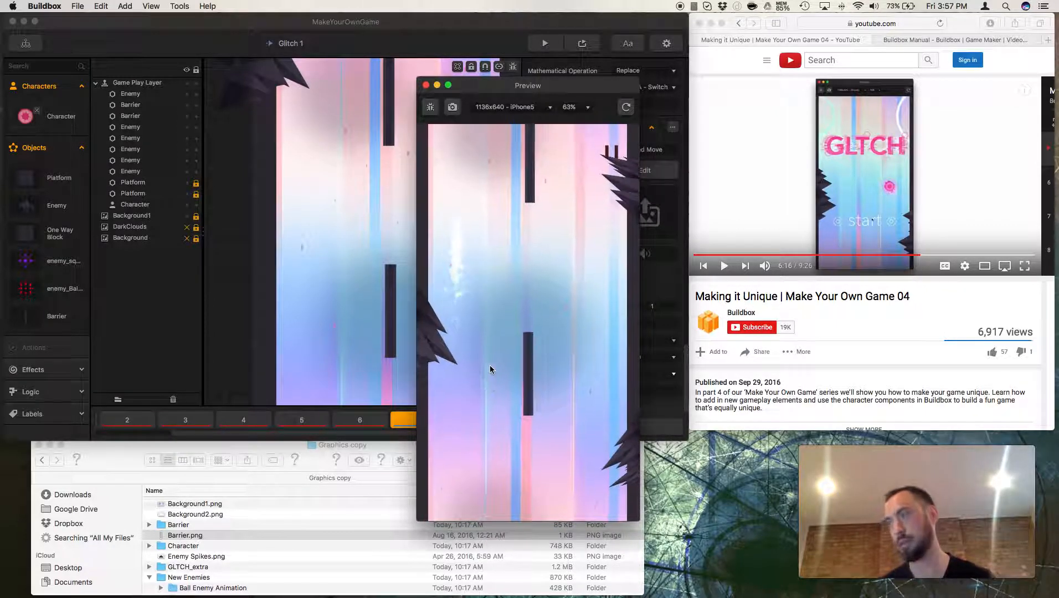
left_click(425, 86)
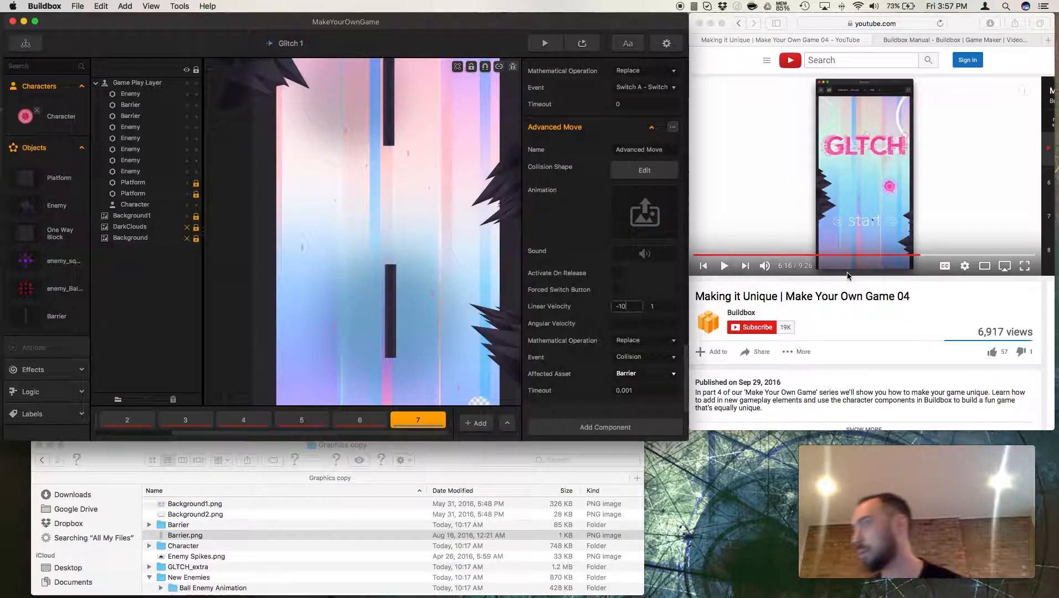
- Rewind the tutorial video to recheck the component settings, and set the Advanced Move's Mathematical Operation to Multiply
left_click(900, 269)
left_click(907, 256)
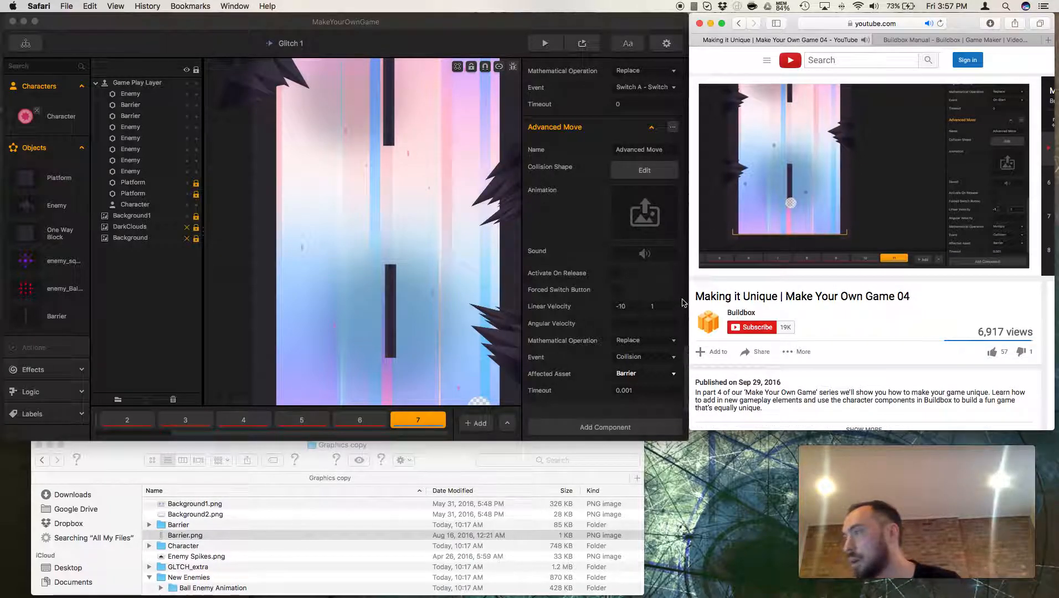
left_click(671, 342)
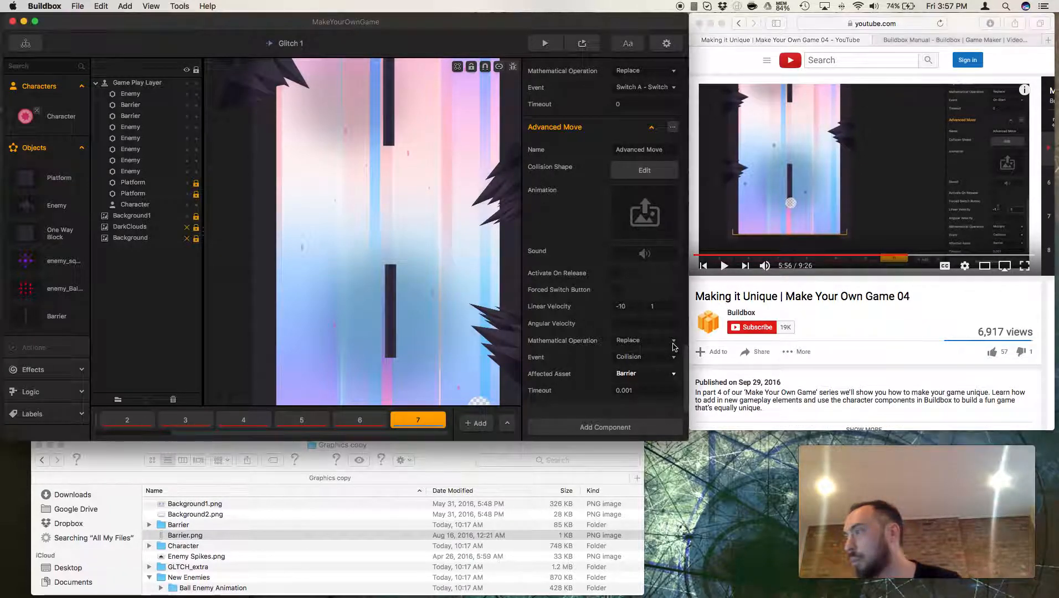
left_click(659, 379)
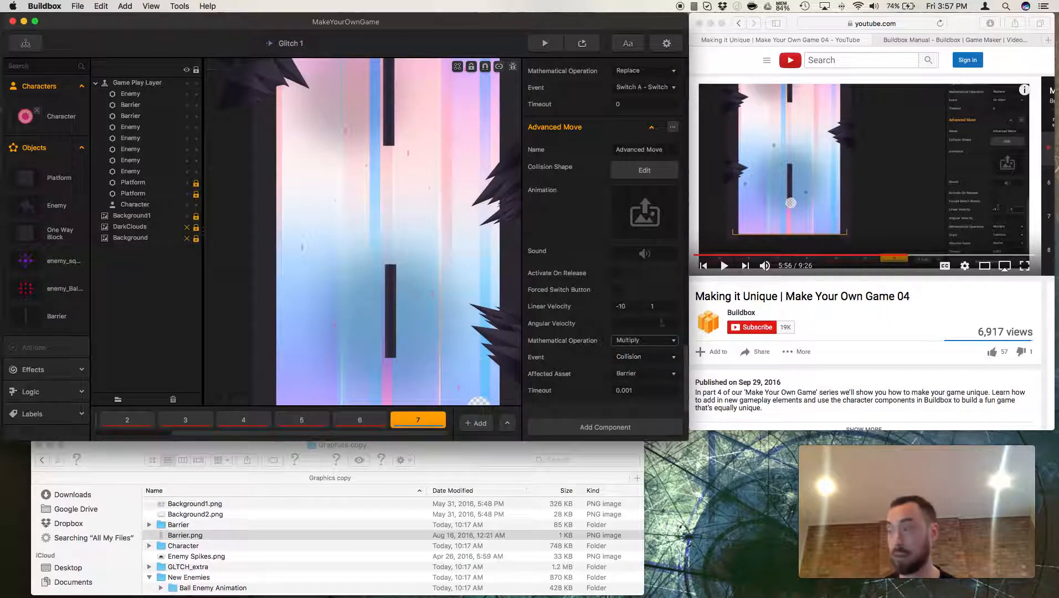
- Playtest the Multiply setting in the preview, retry after the game over, and close the preview
left_click(584, 45)
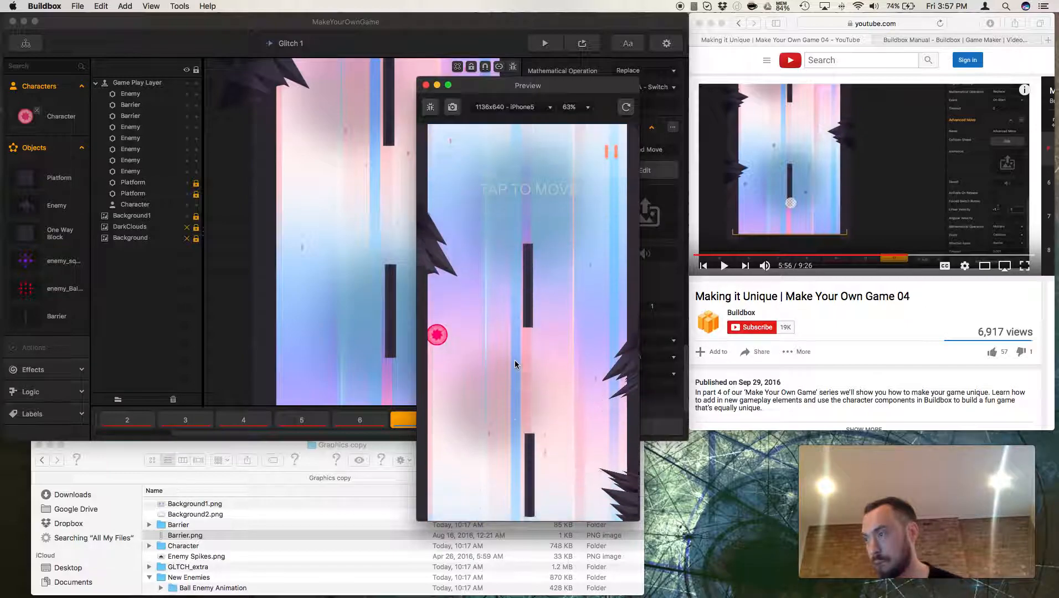
left_click(515, 360)
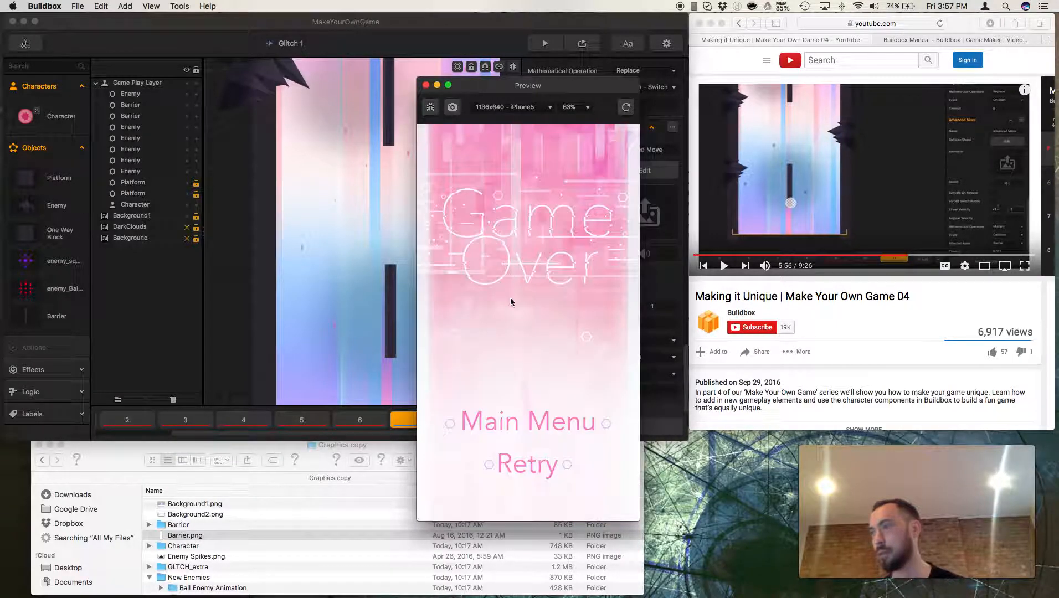
left_click(537, 476)
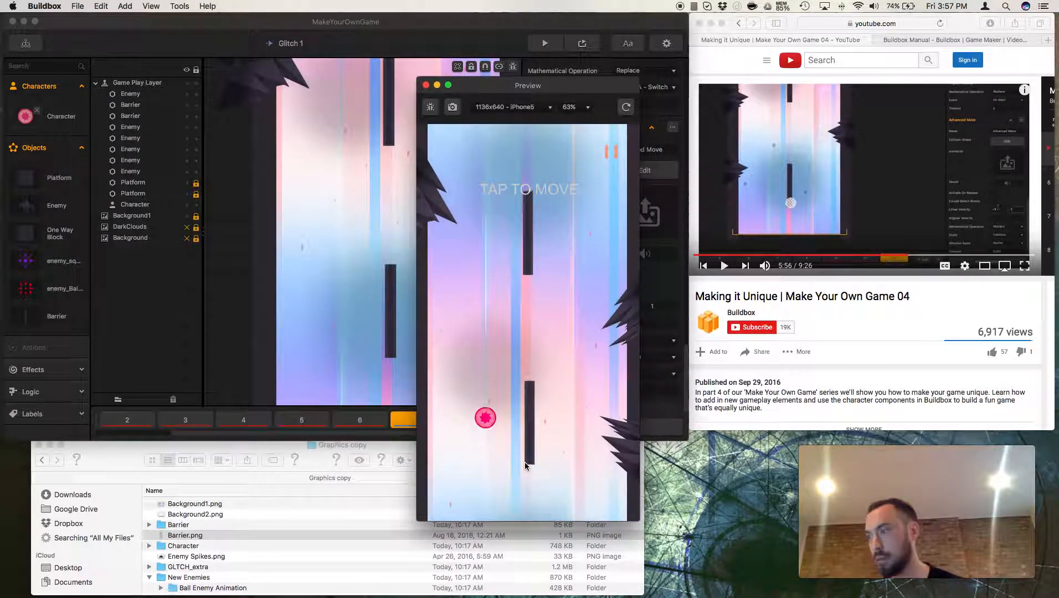
left_click(526, 466)
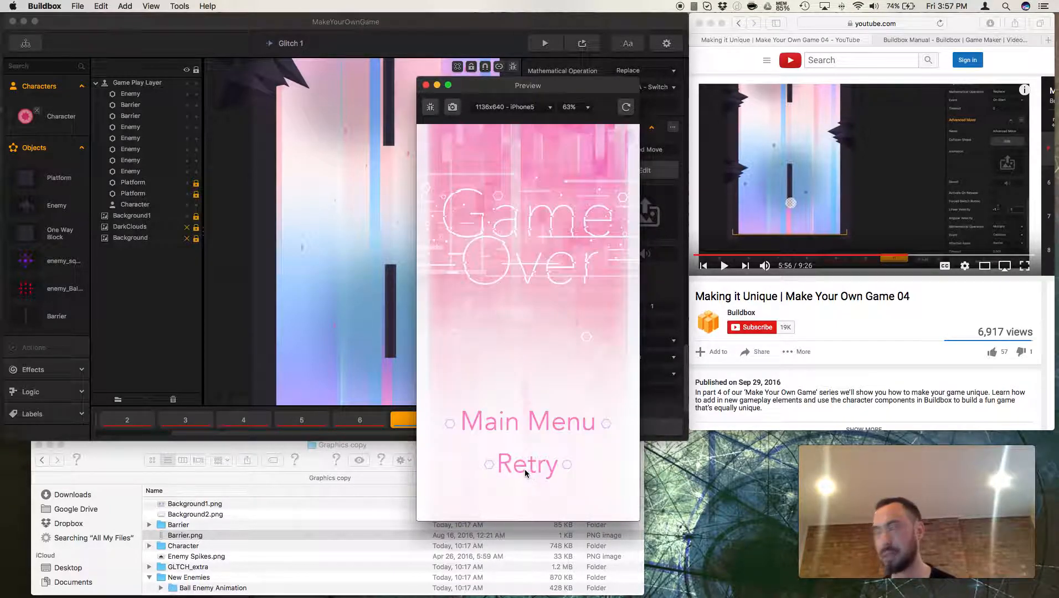
left_click(425, 86)
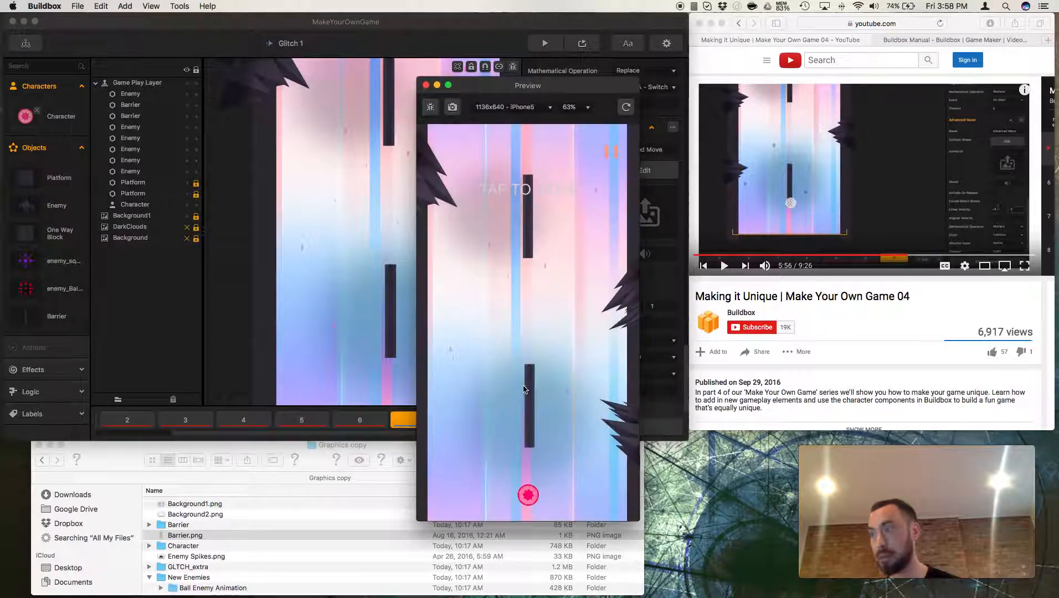
- Enable Forced Switch Button on the collision-triggered Advanced Move and playtest the character repeatedly against the barriers in a new preview
left_click(531, 389)
left_click(528, 385)
left_click(529, 384)
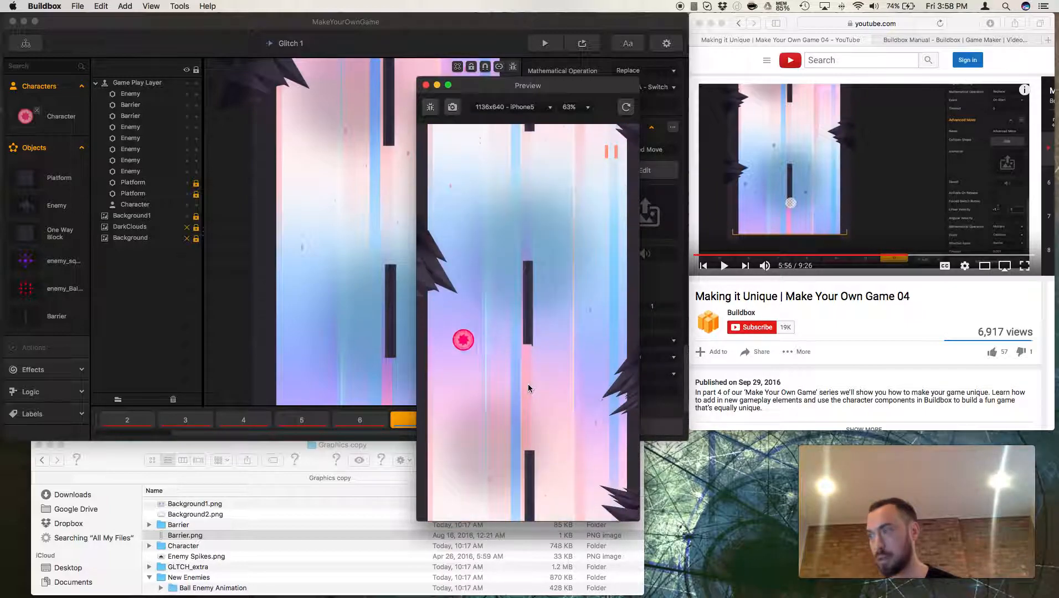
left_click(538, 389)
left_click(540, 390)
left_click(543, 390)
left_click(543, 389)
left_click(543, 390)
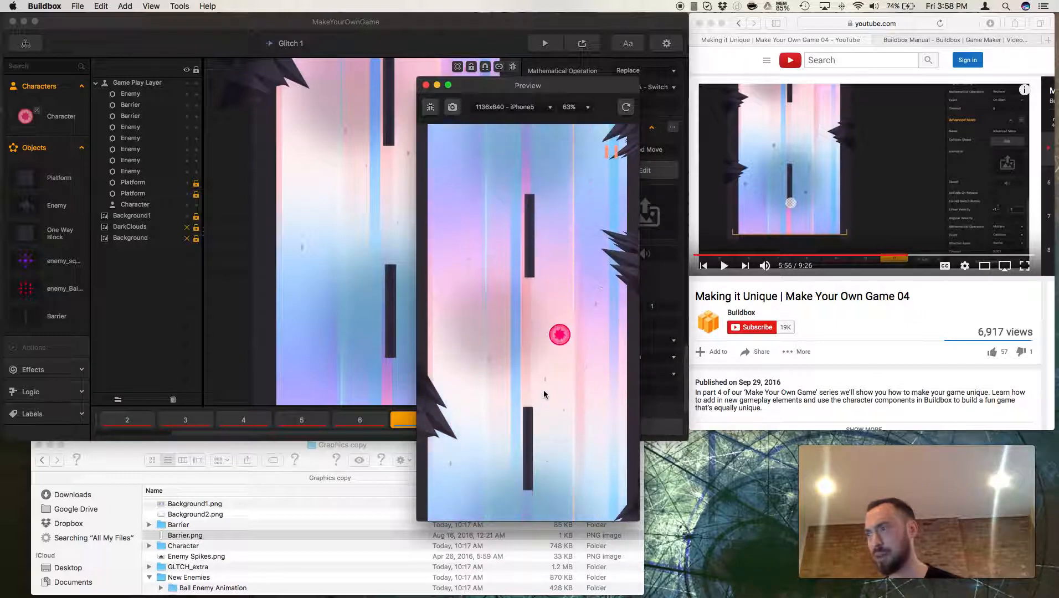
left_click(545, 392)
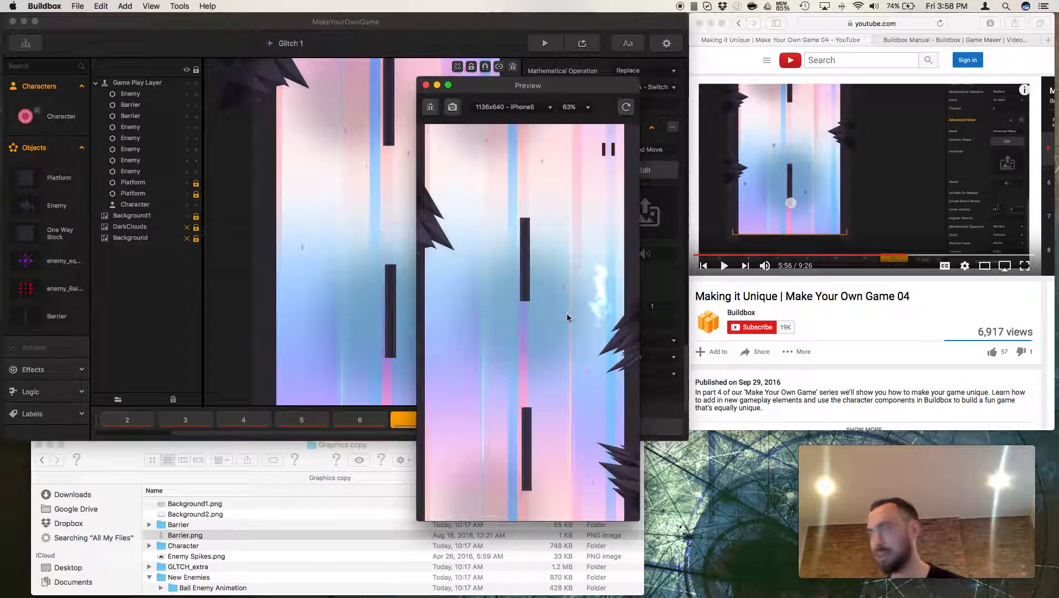
left_click(425, 86)
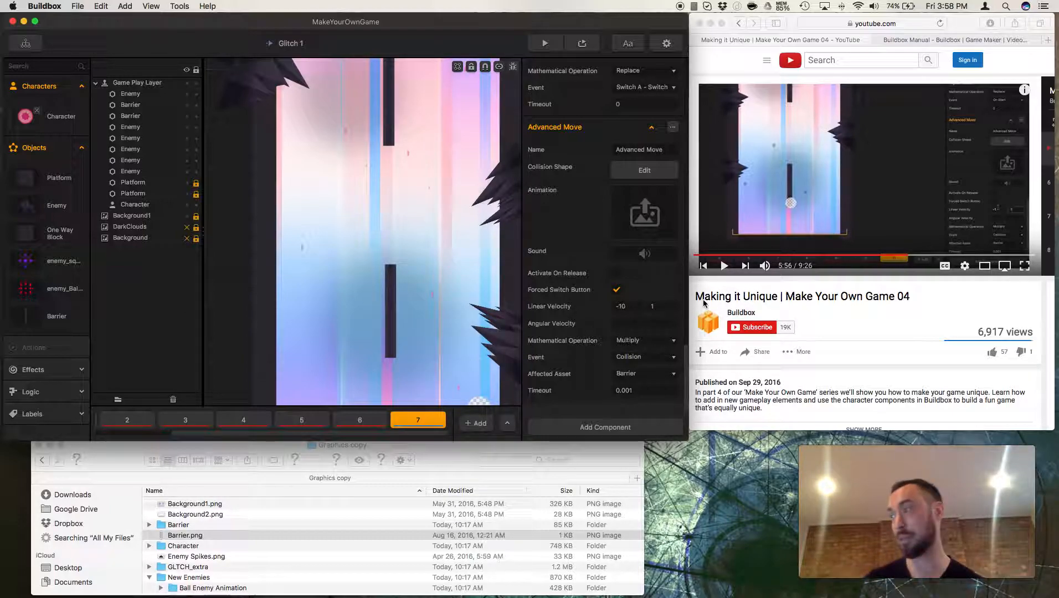
- Resume the tutorial video, set the first Linear Velocity value to -2, and playtest the character's barrier collisions in a preview
left_click(723, 267)
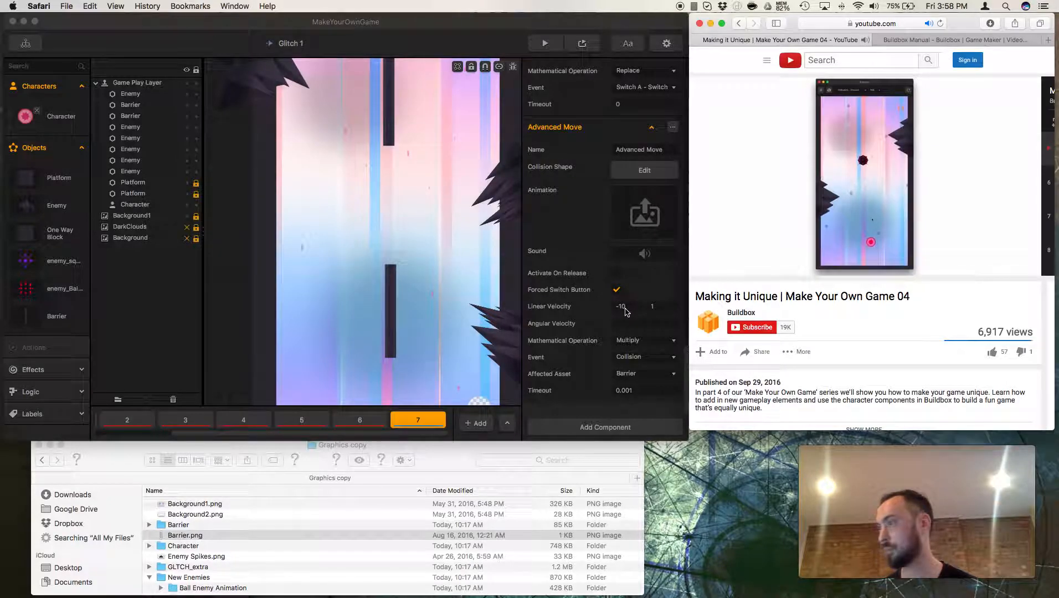
left_click(622, 308)
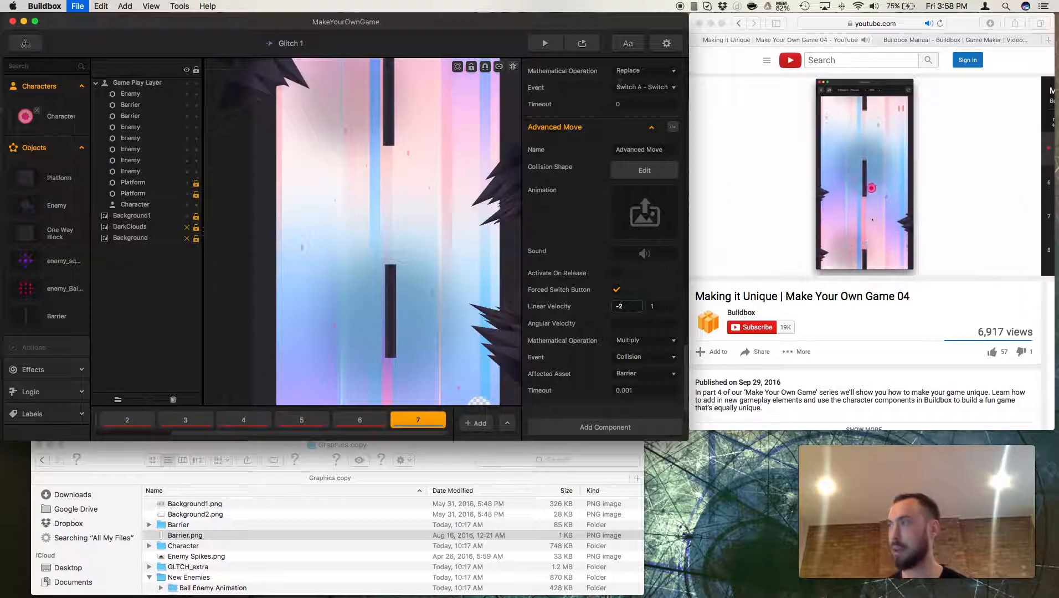
left_click(588, 48)
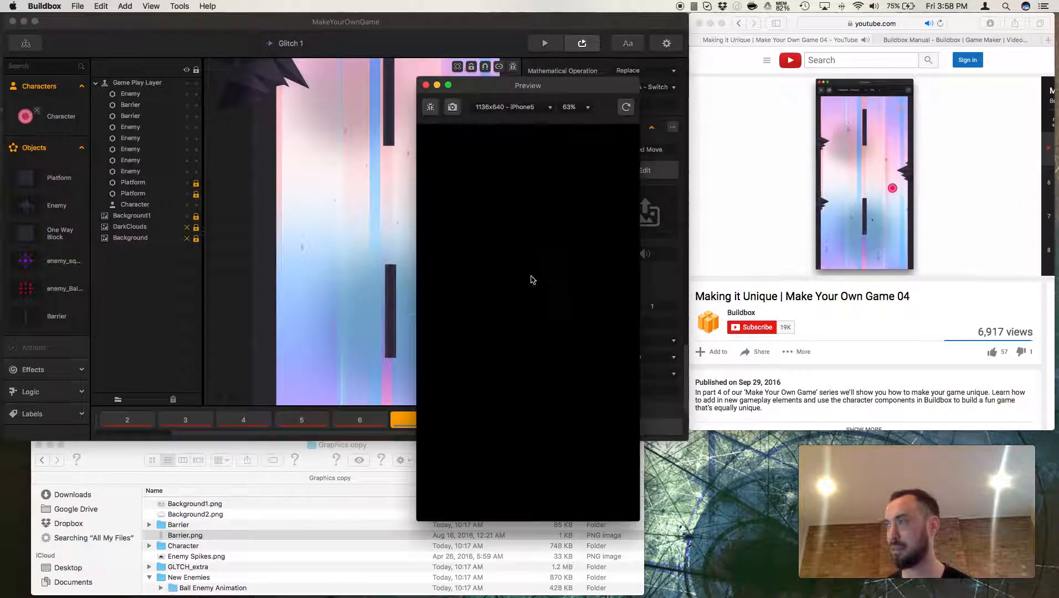
left_click(525, 380)
left_click(525, 380)
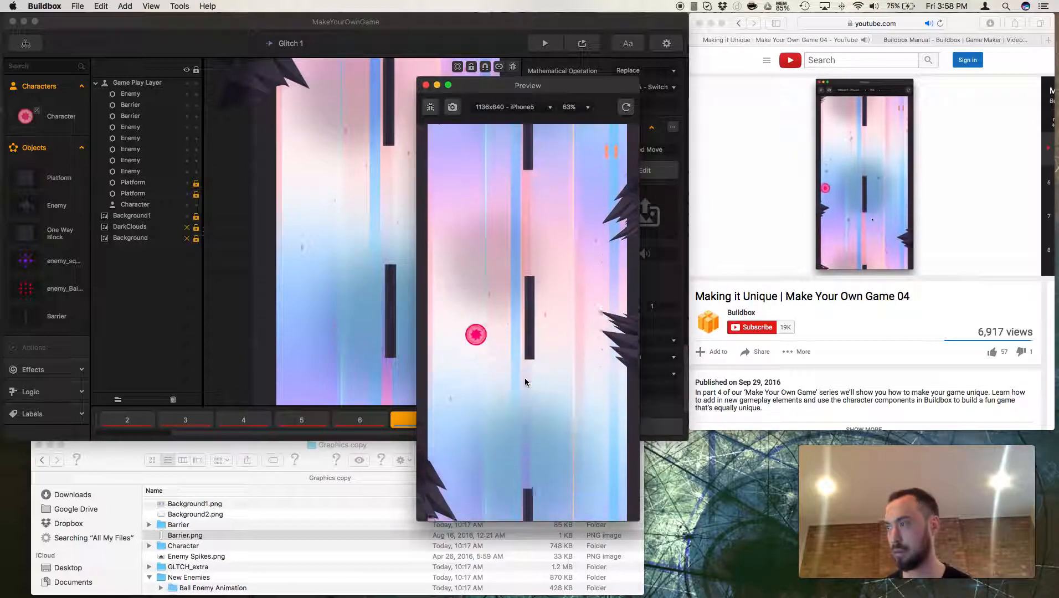
left_click(525, 380)
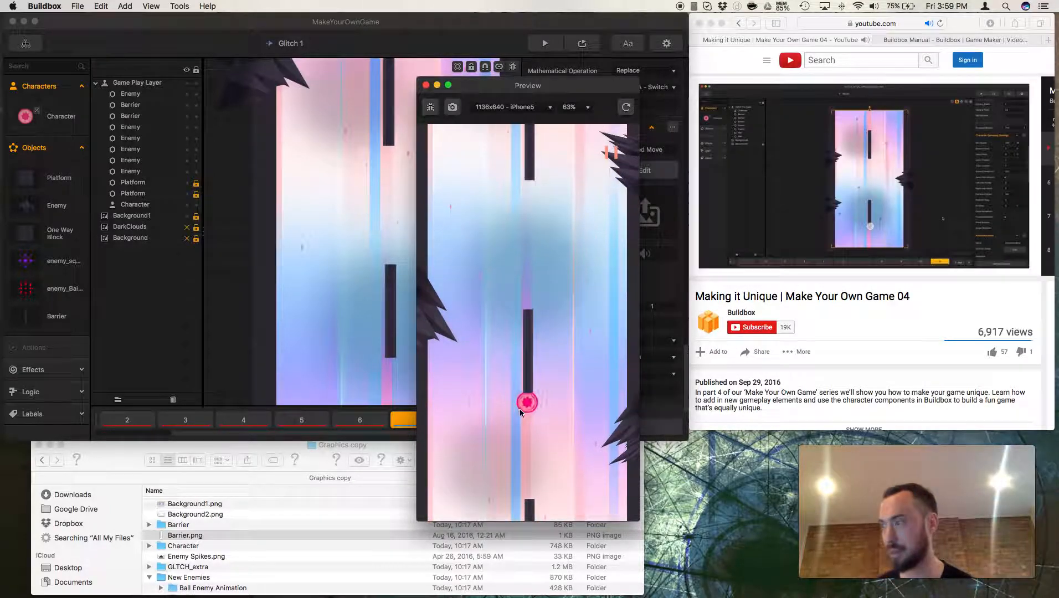
left_click(526, 417)
left_click(534, 423)
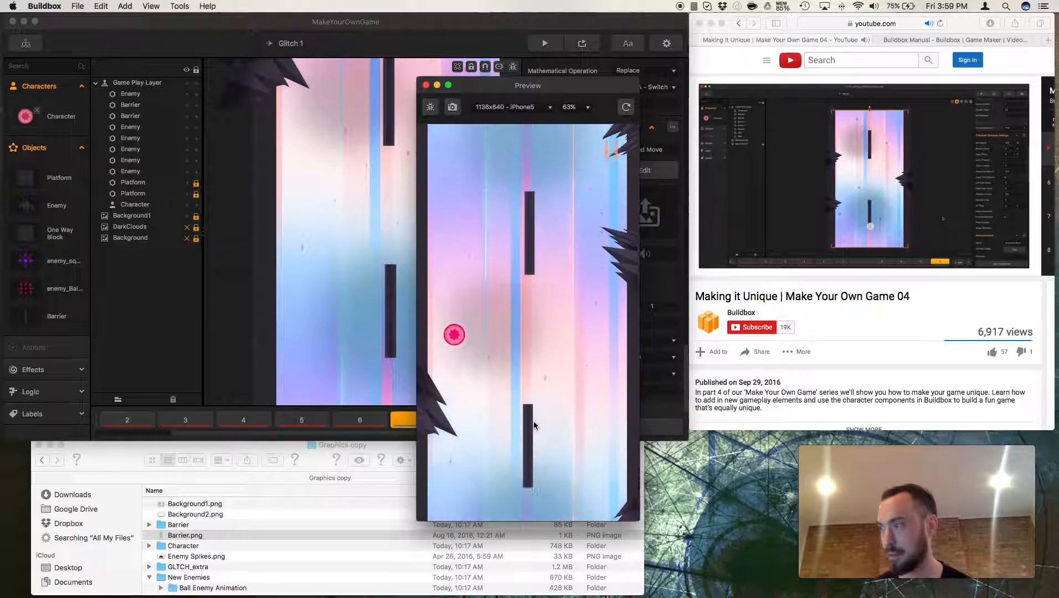
left_click(536, 419)
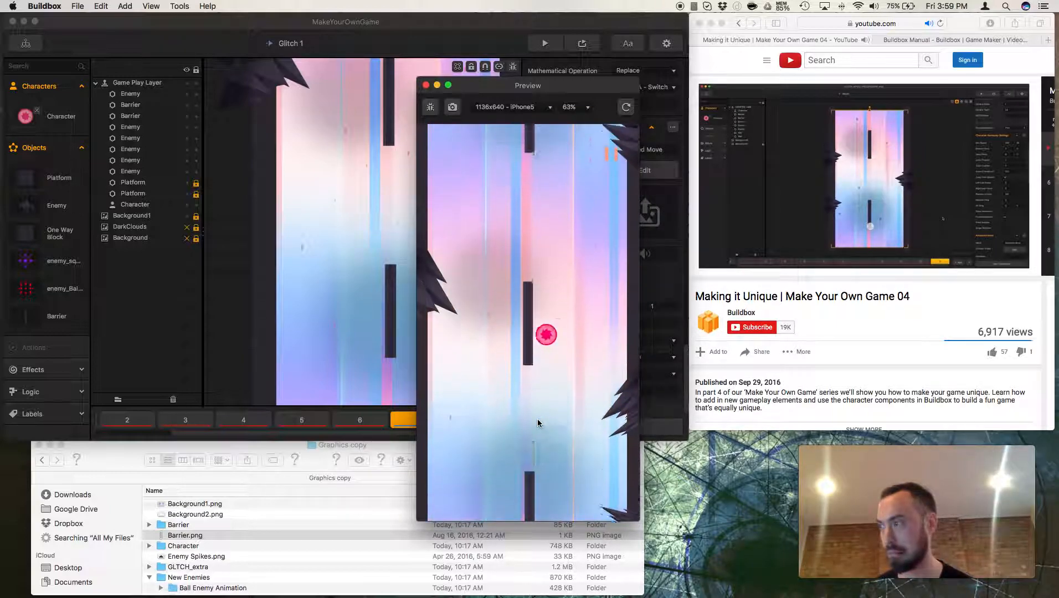
left_click(536, 420)
left_click(536, 419)
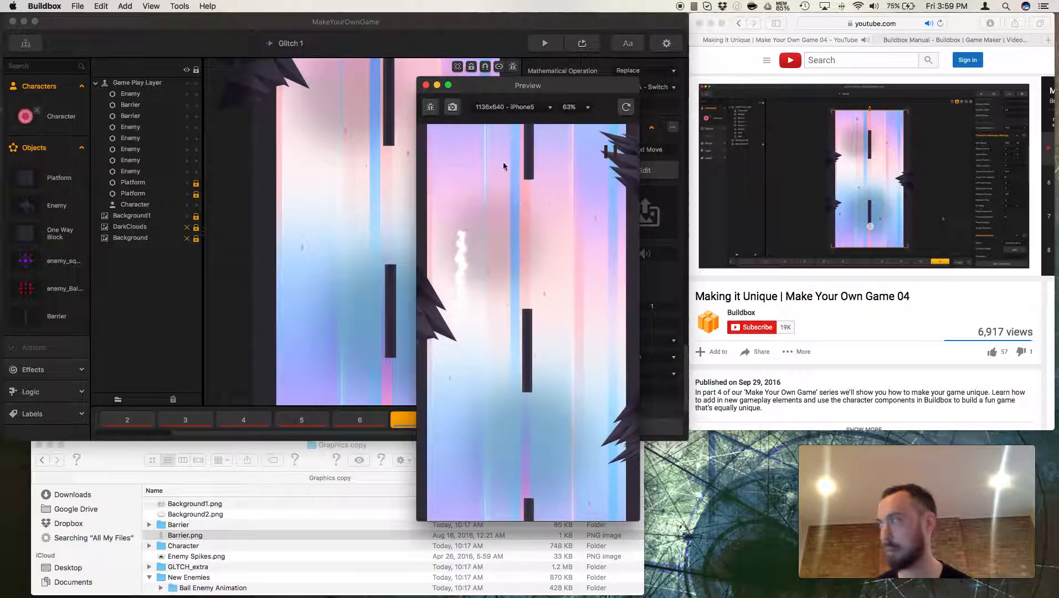
left_click(425, 86)
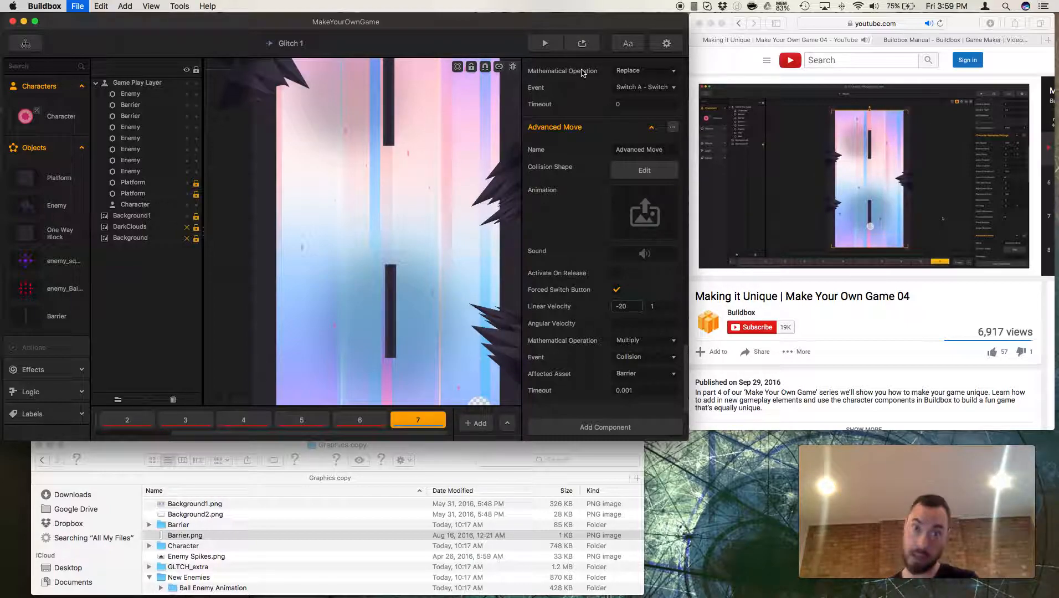
- Set the first Linear Velocity value to -20 and check it briefly in a preview, leaving the tutorial video paused
left_click(587, 45)
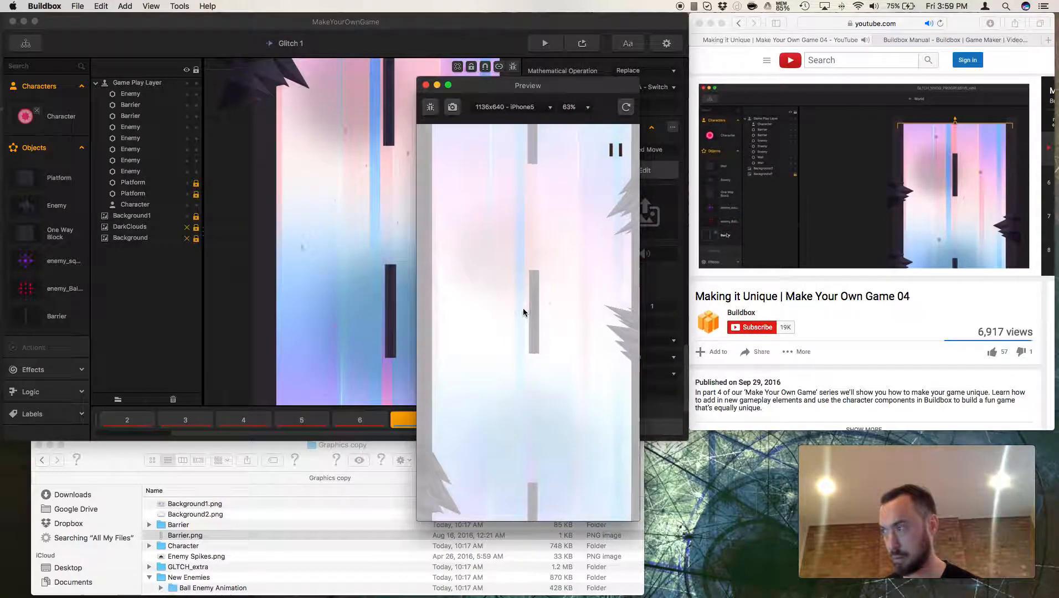
left_click(426, 85)
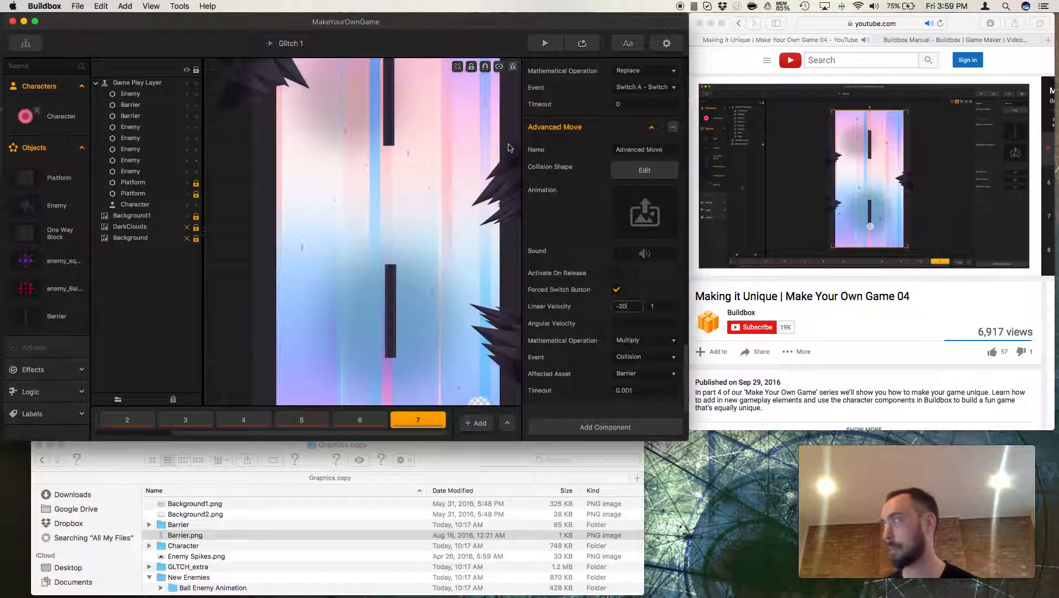
left_click(743, 292)
left_click(722, 267)
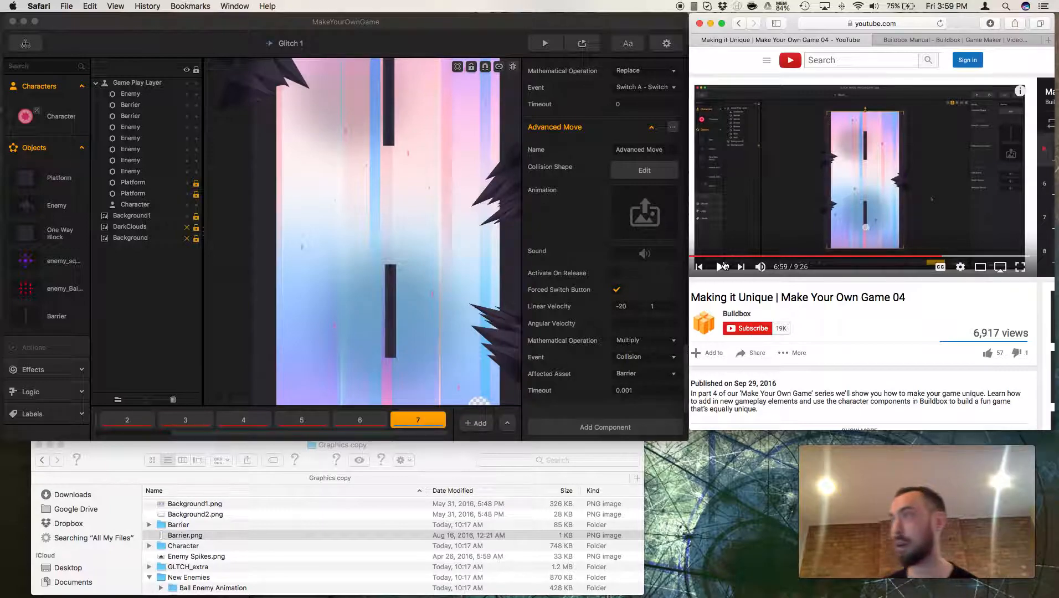
- Open the Barrier asset's collision shape for editing and add a midpoint vertex to both its lower and upper edges
left_click(390, 132)
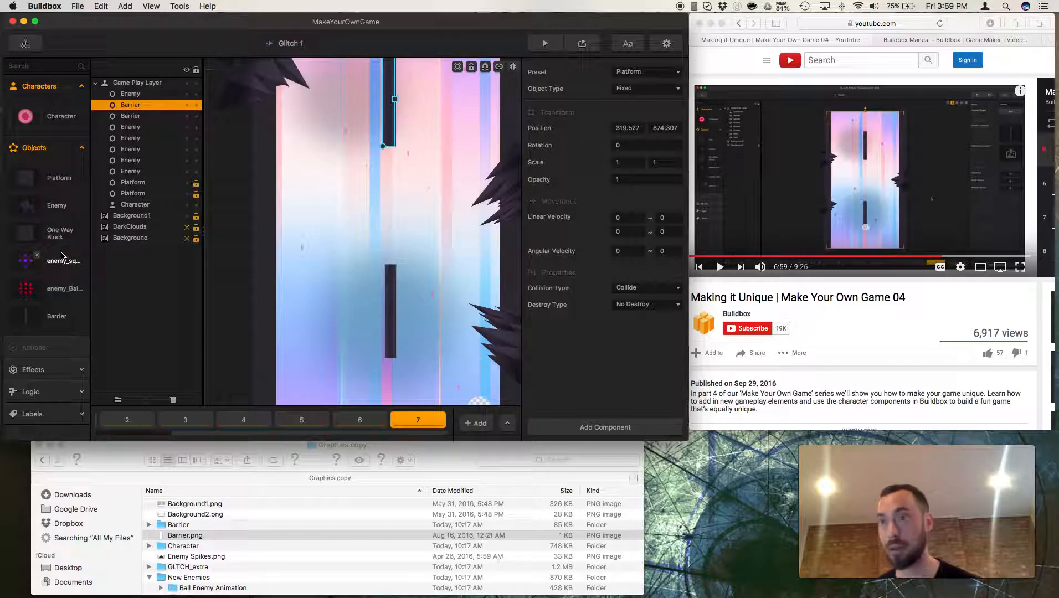
left_click(58, 319)
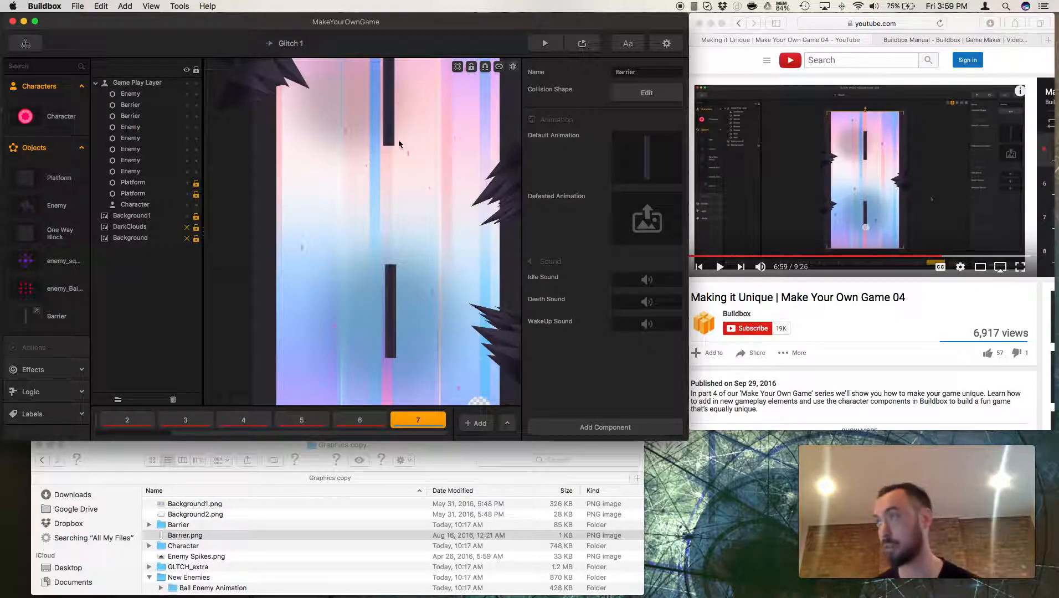
mouse_move(629, 143)
left_click(646, 93)
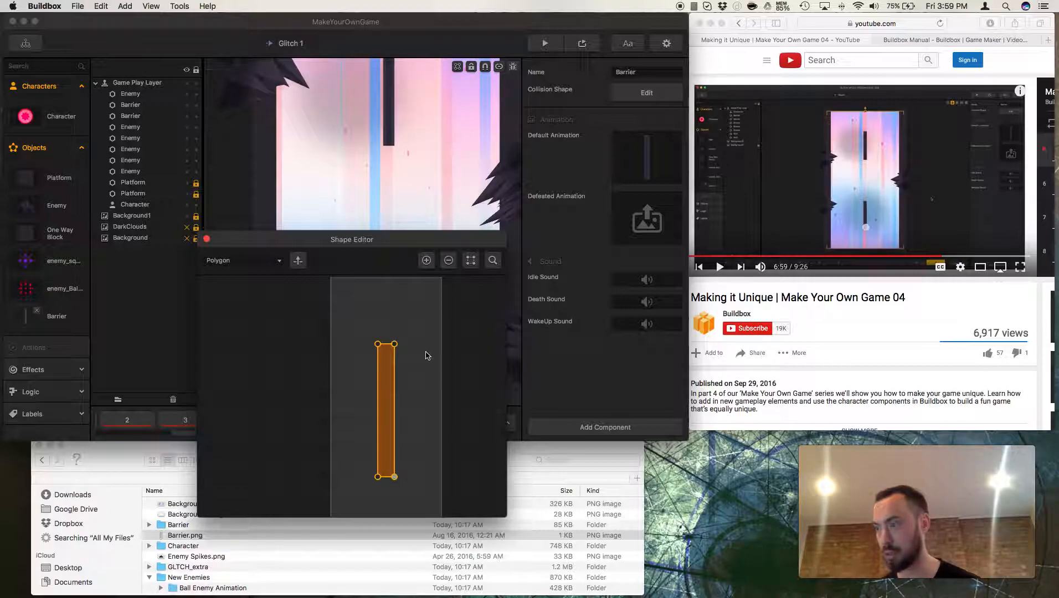
left_click(428, 262)
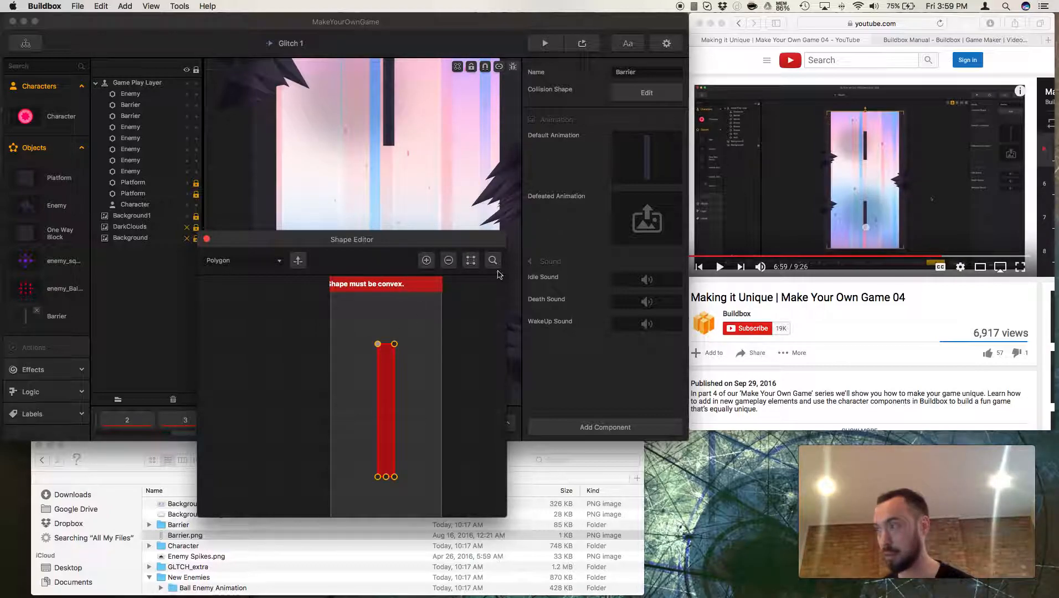
left_click(427, 261)
scroll(391, 366, "up", 5)
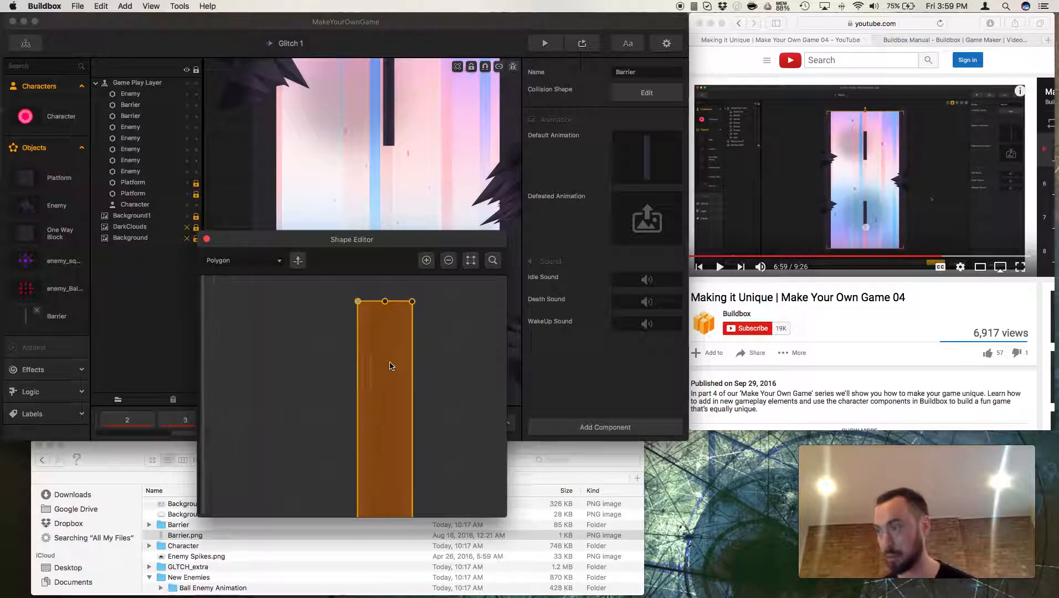
scroll(391, 365, "up", 3)
left_click(471, 260)
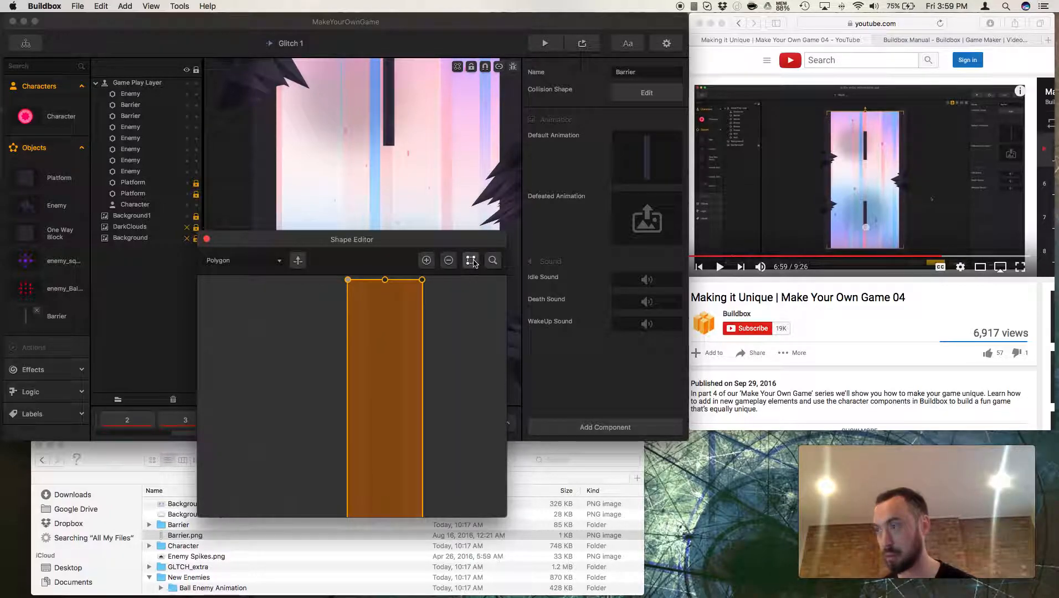
scroll(316, 358, "up", 3)
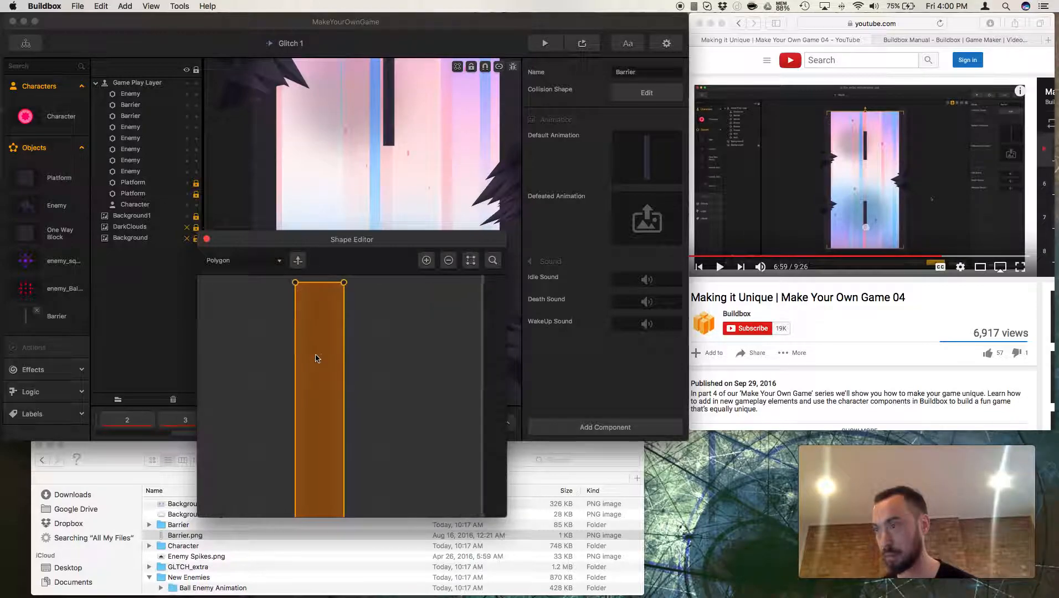
scroll(393, 341, "down", 2)
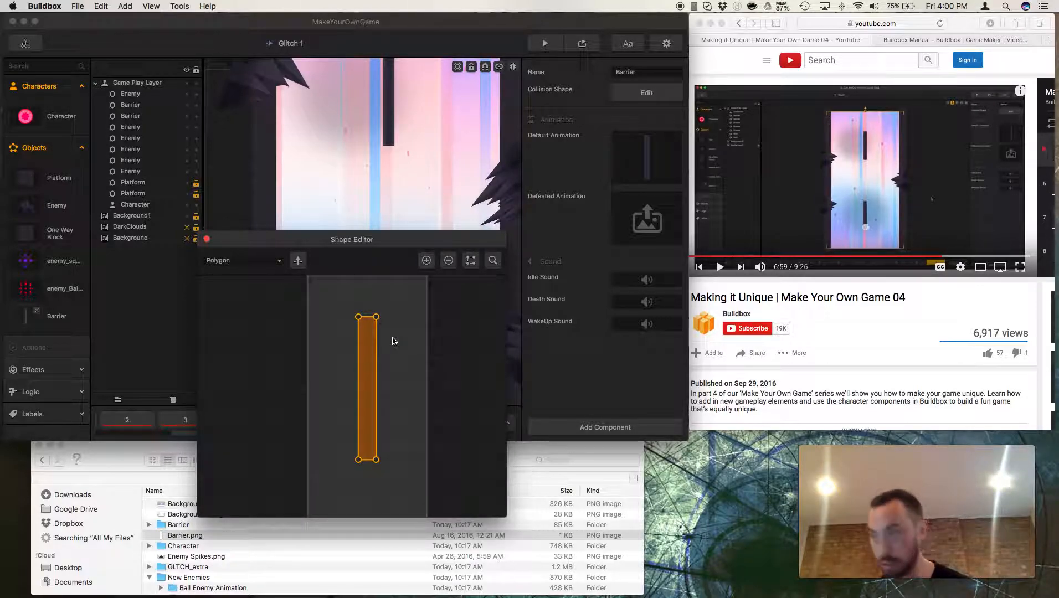
key("super+z")
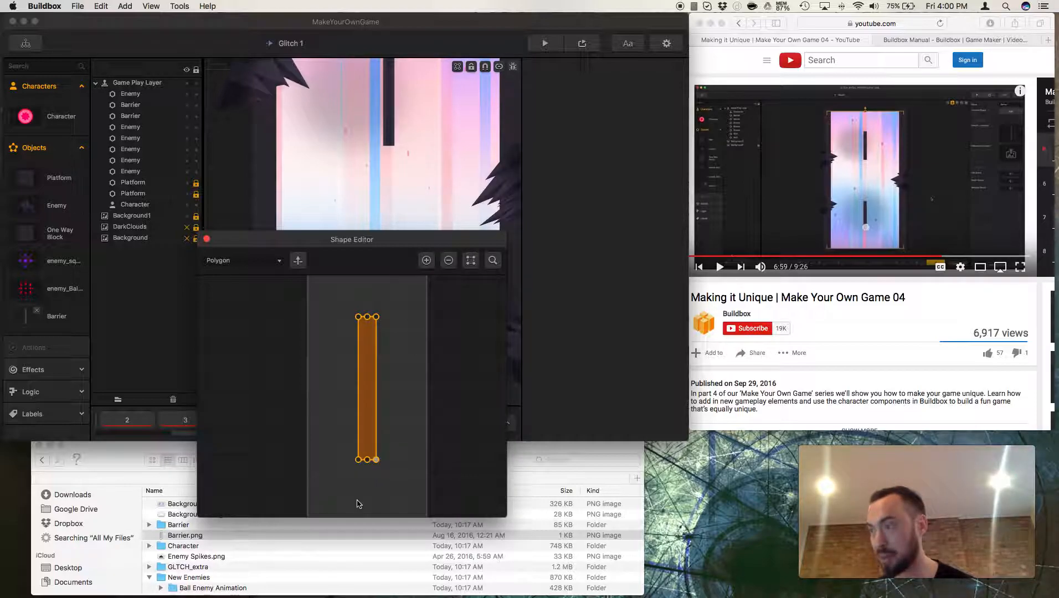
- Raise and slightly inset the two lower corners of the Barrier's collision shape to form a pointed end, and playtest it in a preview
scroll(360, 499, "up", 5)
mouse_move(422, 394)
left_mouse_down()
mouse_move(419, 360)
mouse_move(418, 374)
left_mouse_up()
left_click_drag(360, 393, 364, 373)
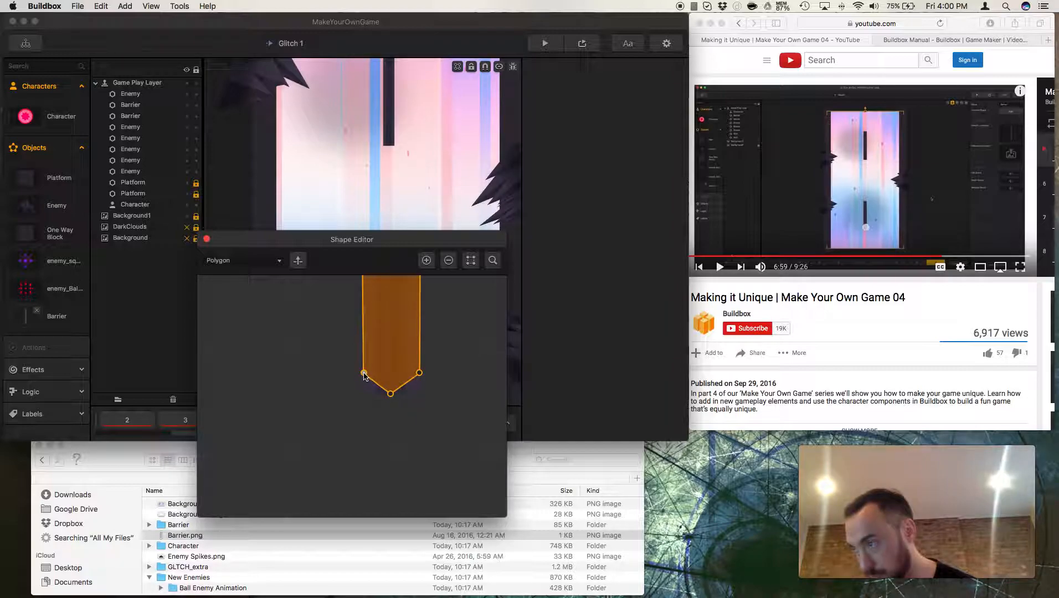
scroll(364, 375, "up", 3)
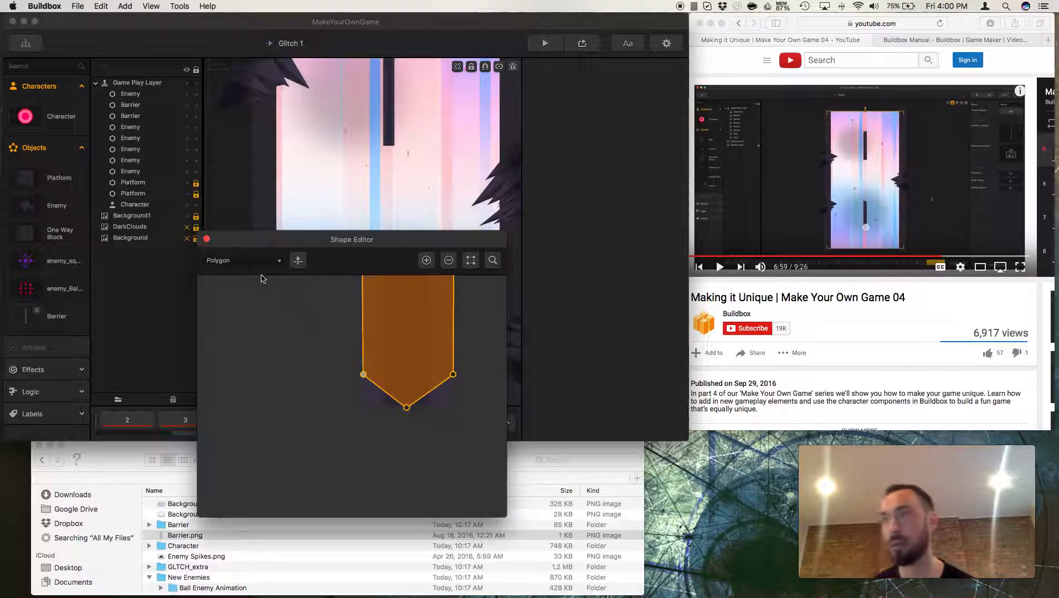
left_click(207, 239)
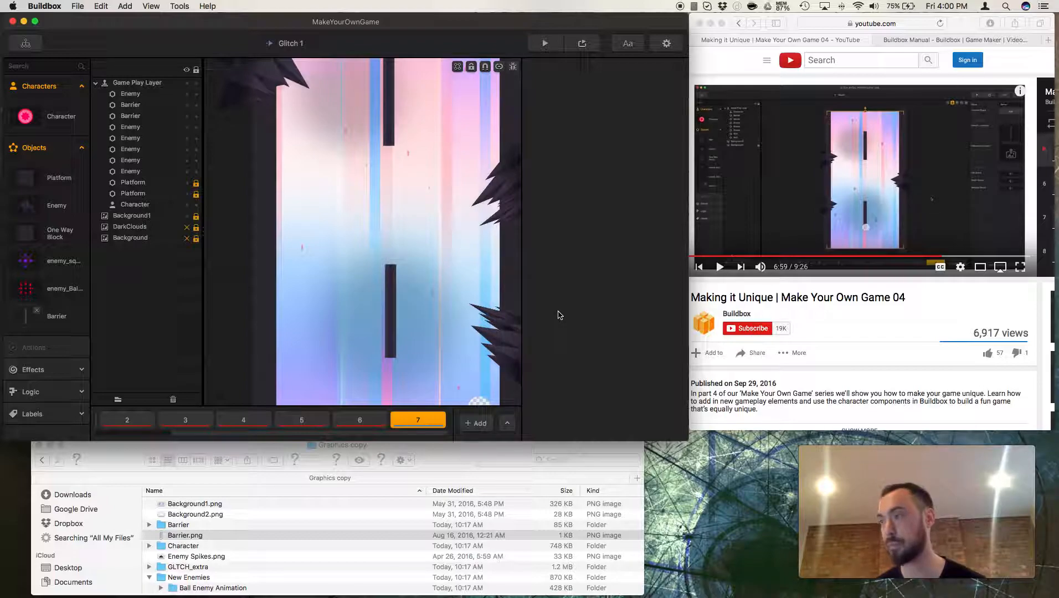
left_click(545, 43)
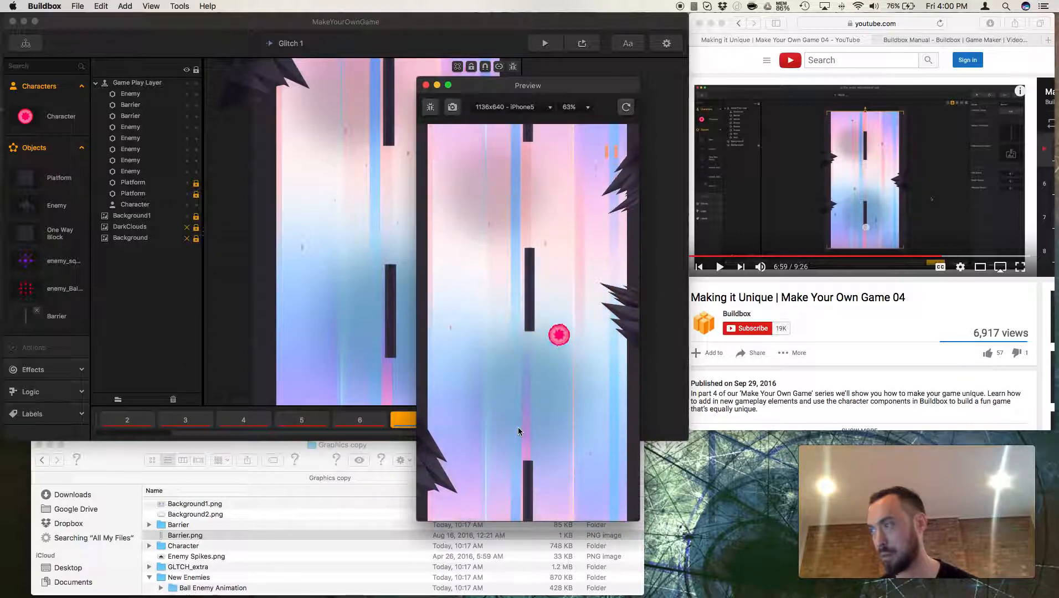
left_click(426, 86)
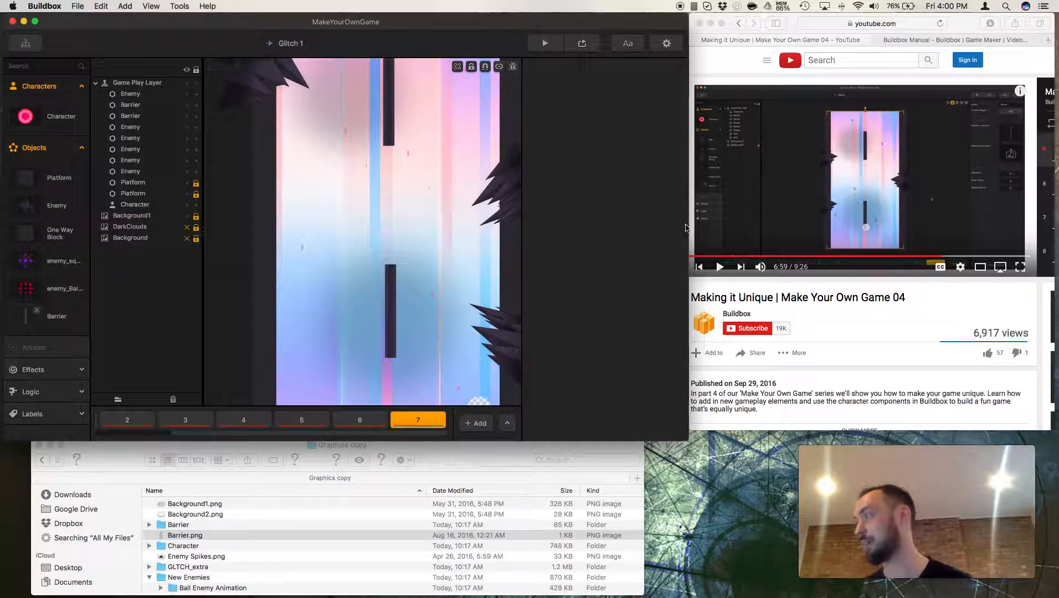
- Resume the tutorial video and inspect the Character asset's settings and the lower barrier's properties alongside it
left_click(718, 266)
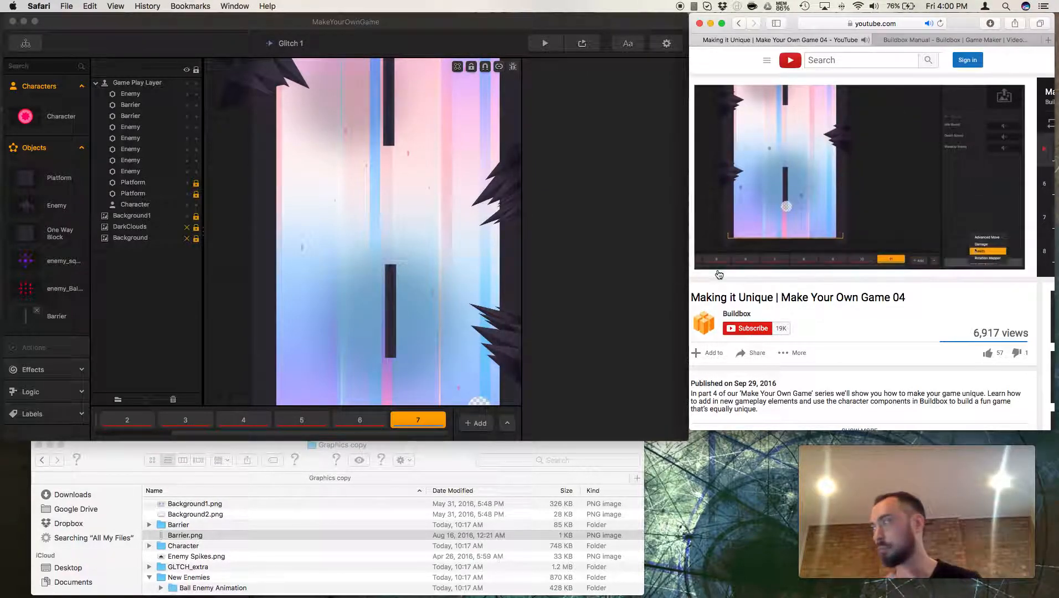
left_click(221, 308)
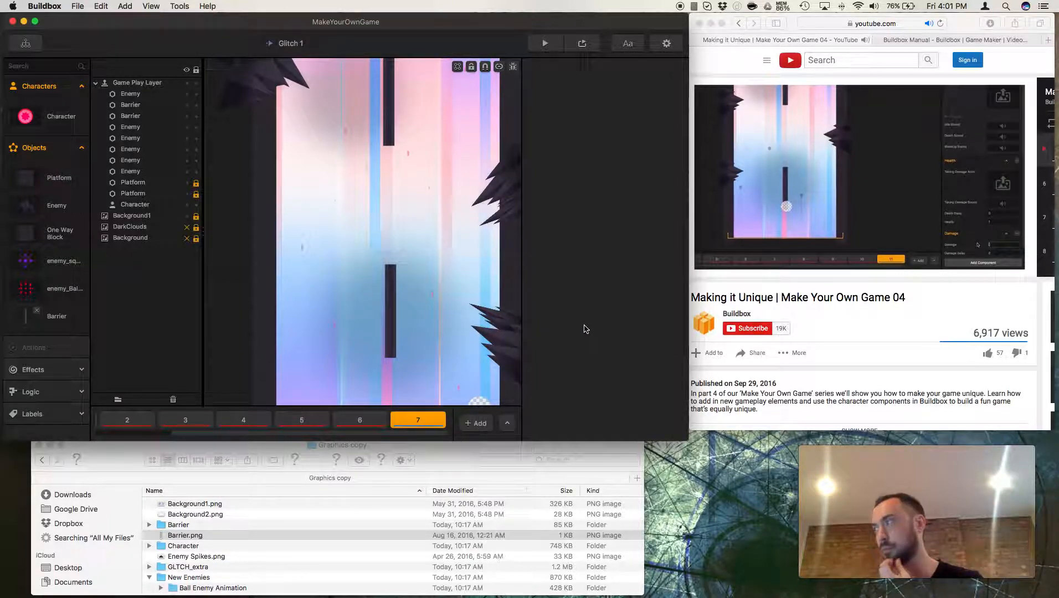
left_click(795, 306)
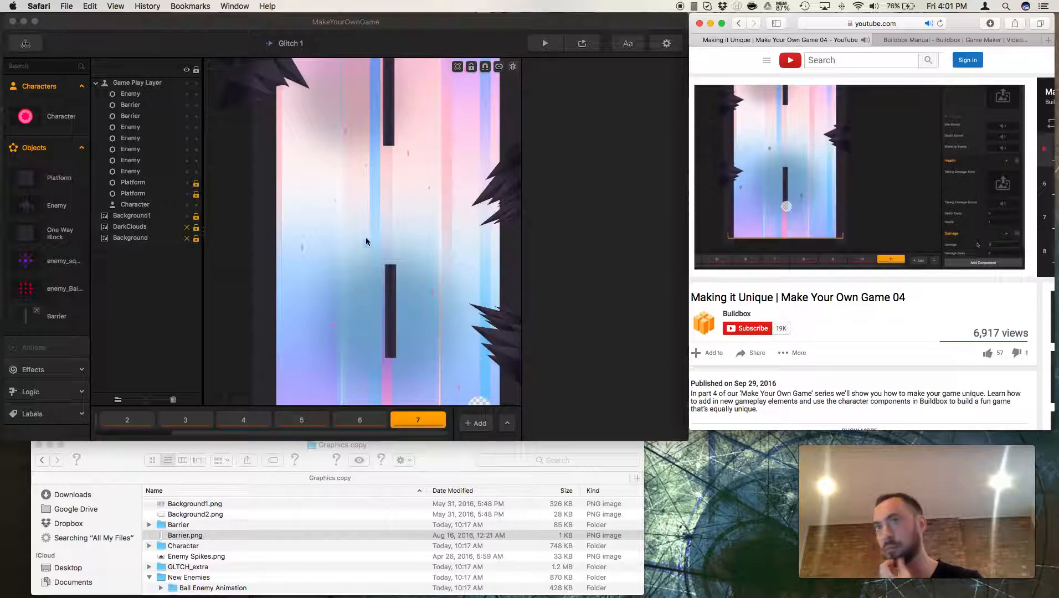
left_click(53, 113)
left_click(58, 117)
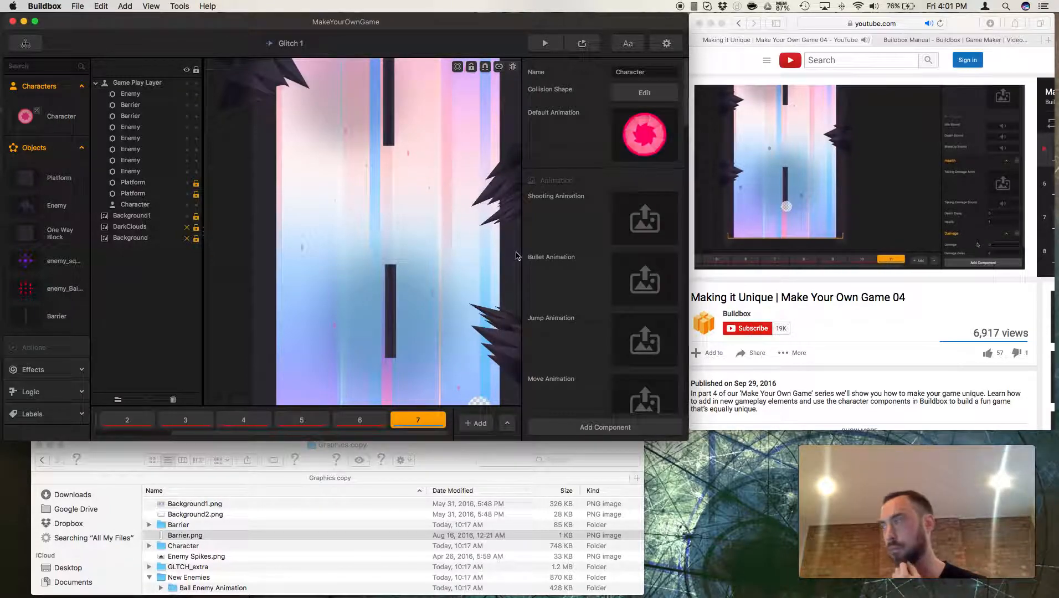
left_click(393, 333)
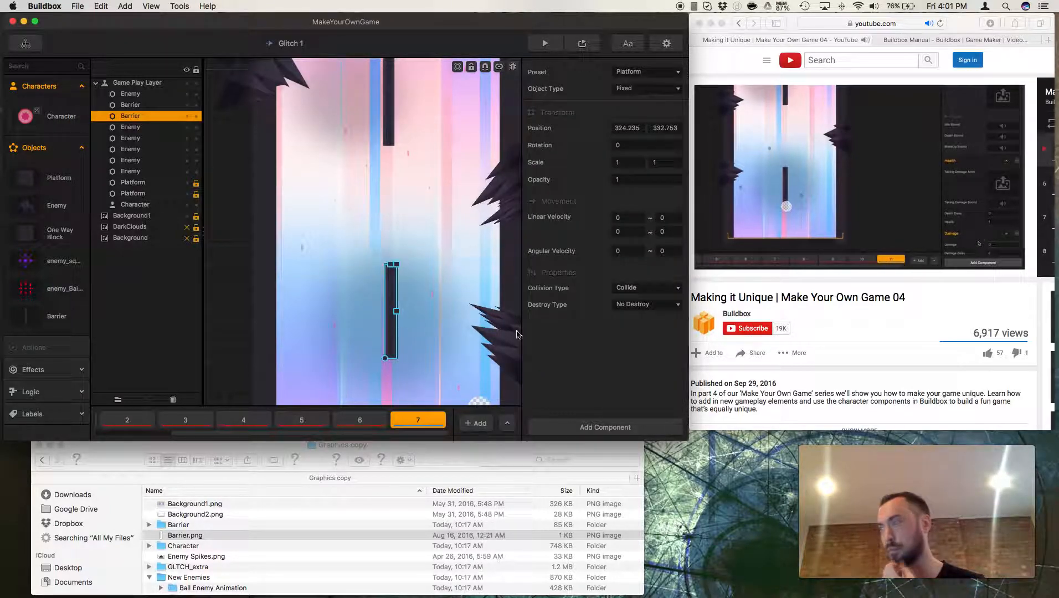
left_click(830, 296)
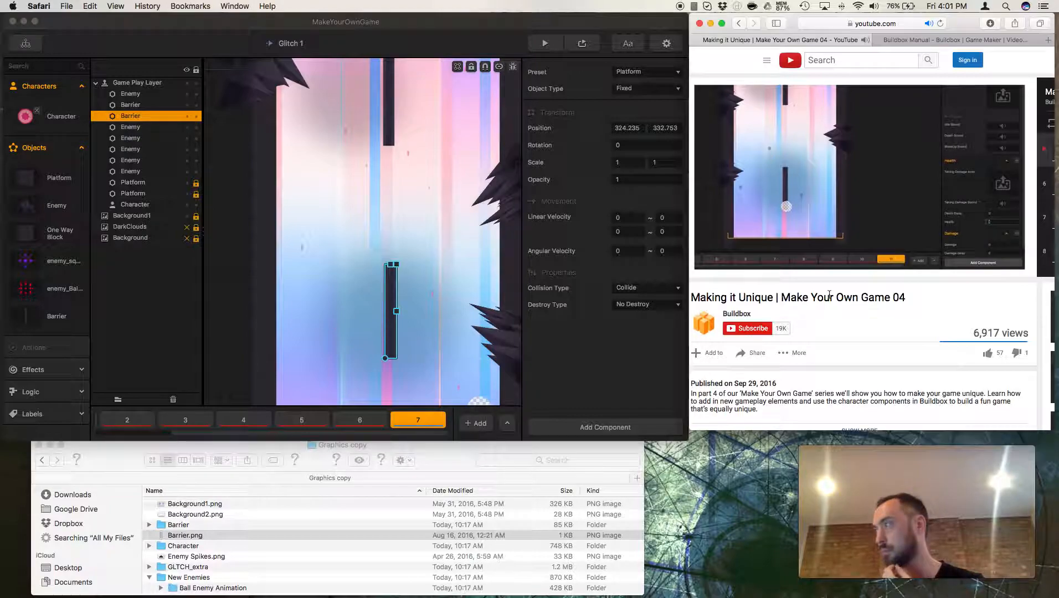
- Rewind the tutorial video to about 7:02 to rewatch how the Health and Damage components are added
left_click(719, 268)
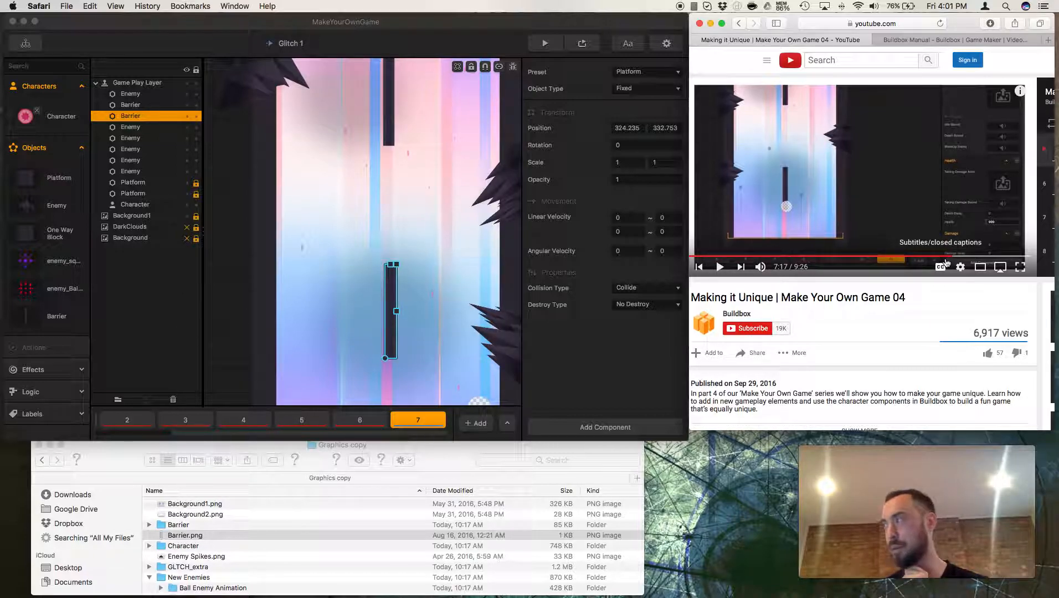
left_click(948, 258)
left_click(721, 267)
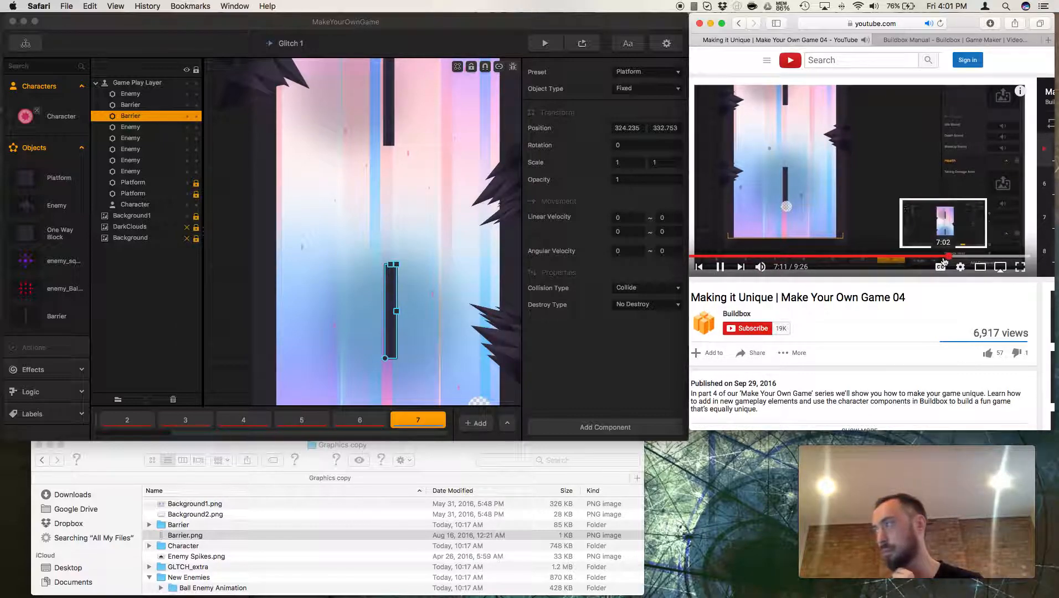
left_click(943, 258)
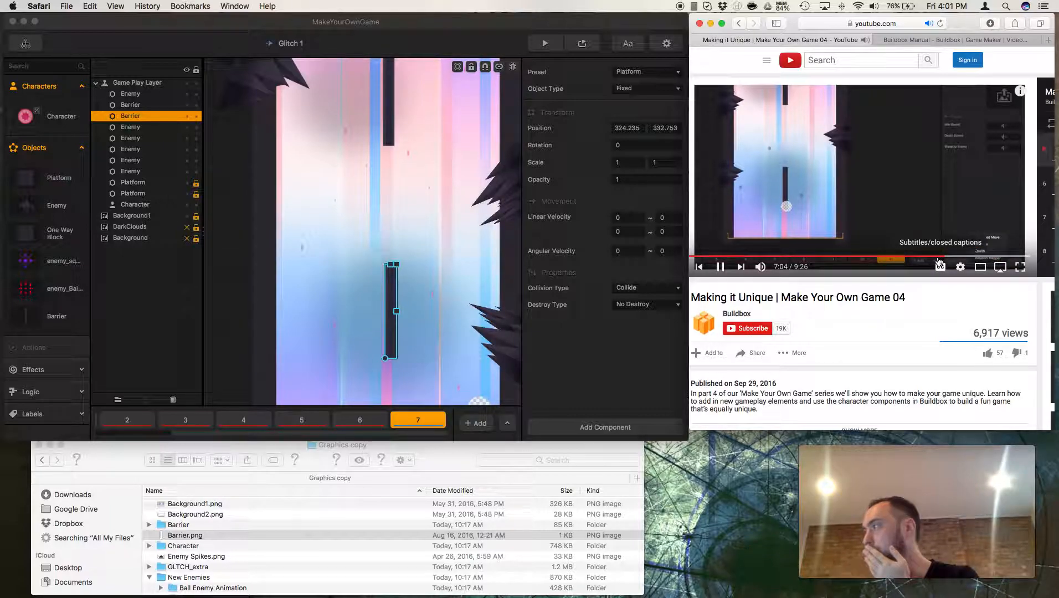
- Rewatch the tutorial video from about 6:56 to 7:11 and check which components can be added to the placed barrier
left_click(940, 258)
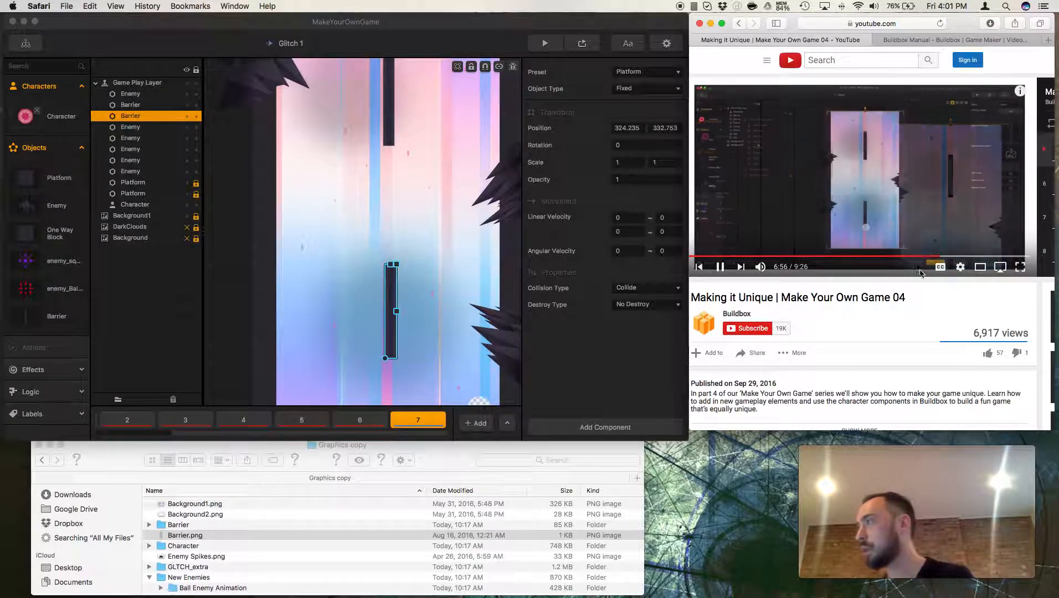
left_click(720, 267)
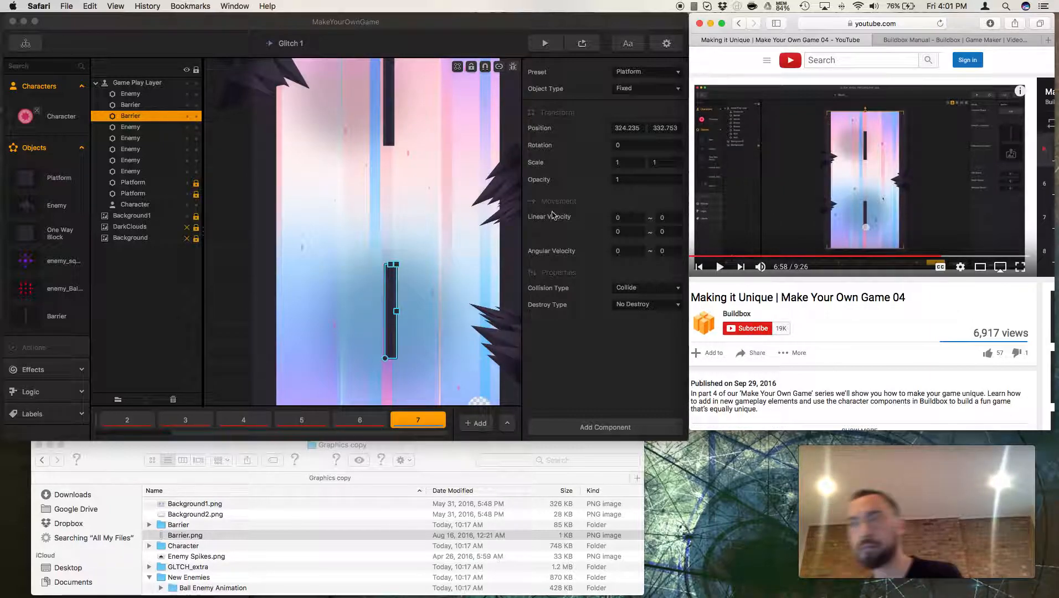
left_click(49, 322)
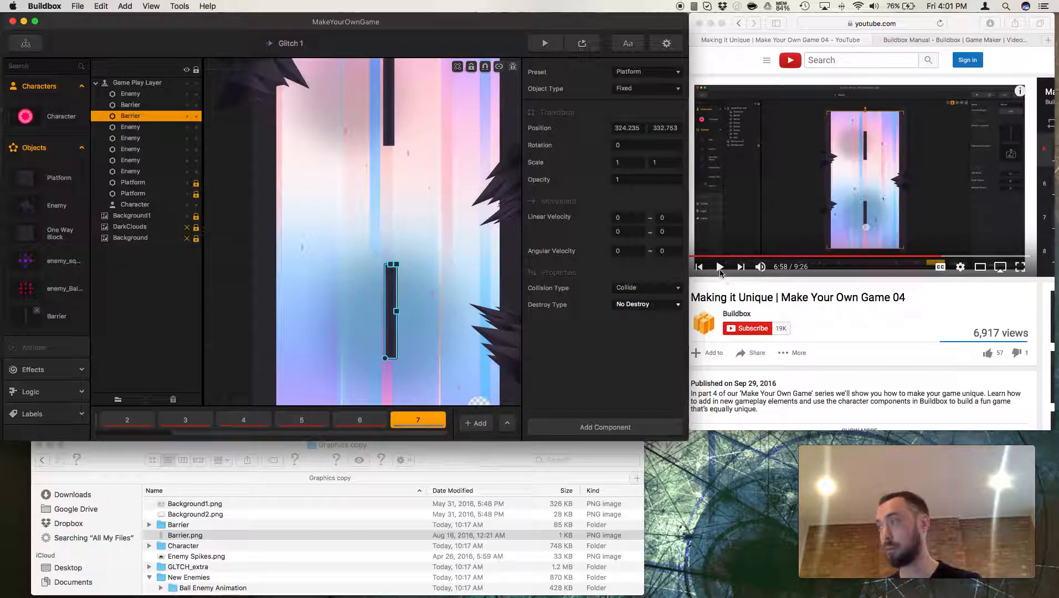
left_click(720, 268)
left_click(720, 269)
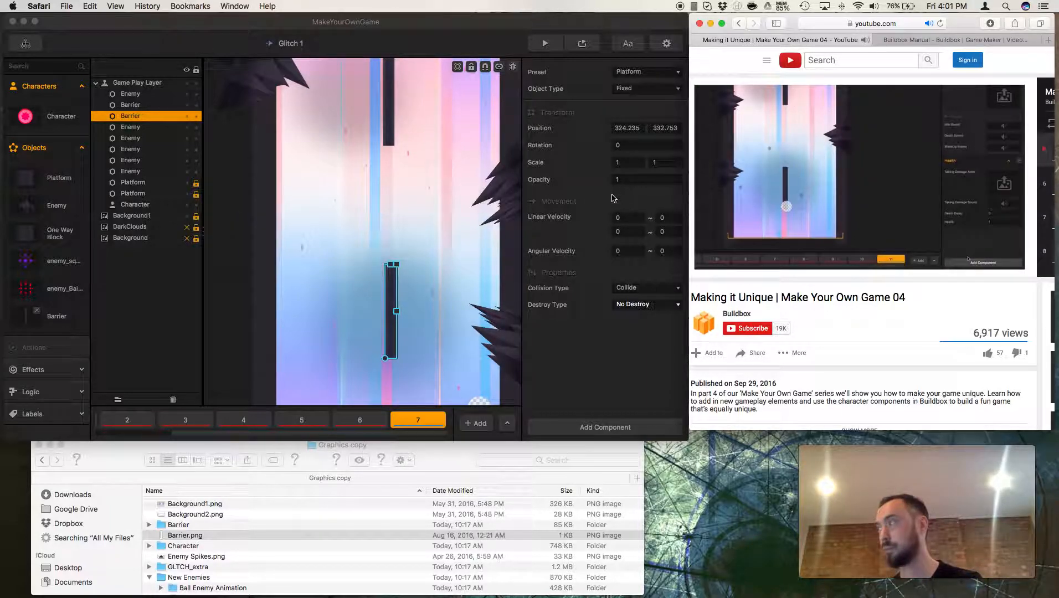
left_click(623, 438)
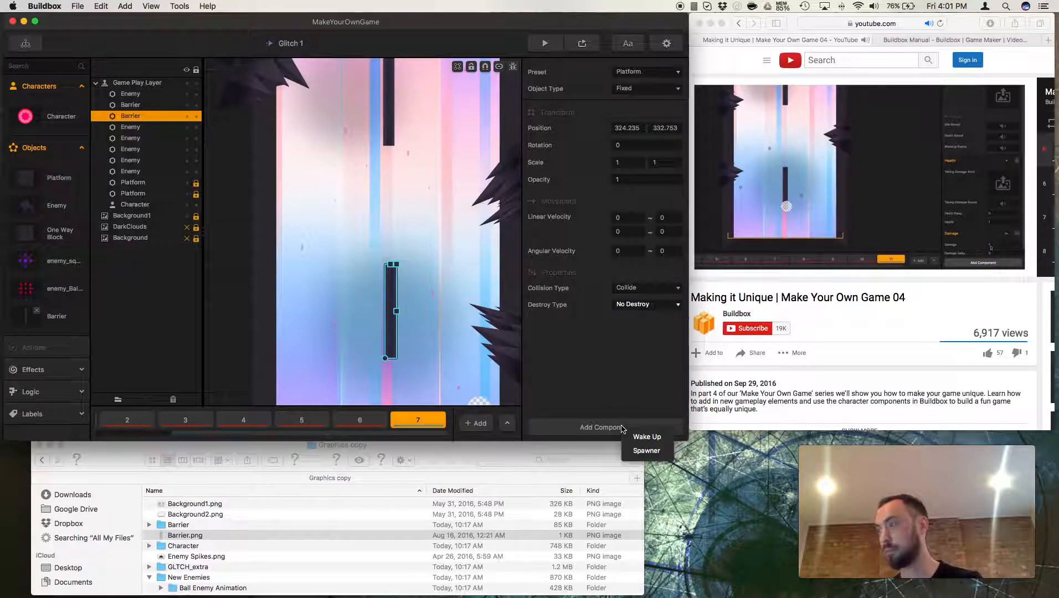
left_click(823, 335)
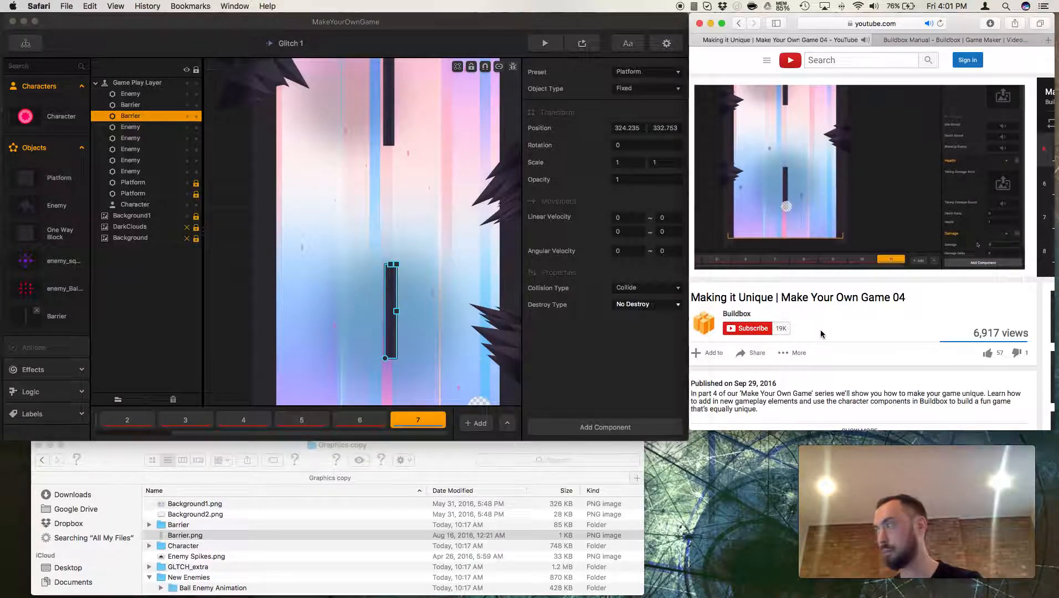
left_click(722, 267)
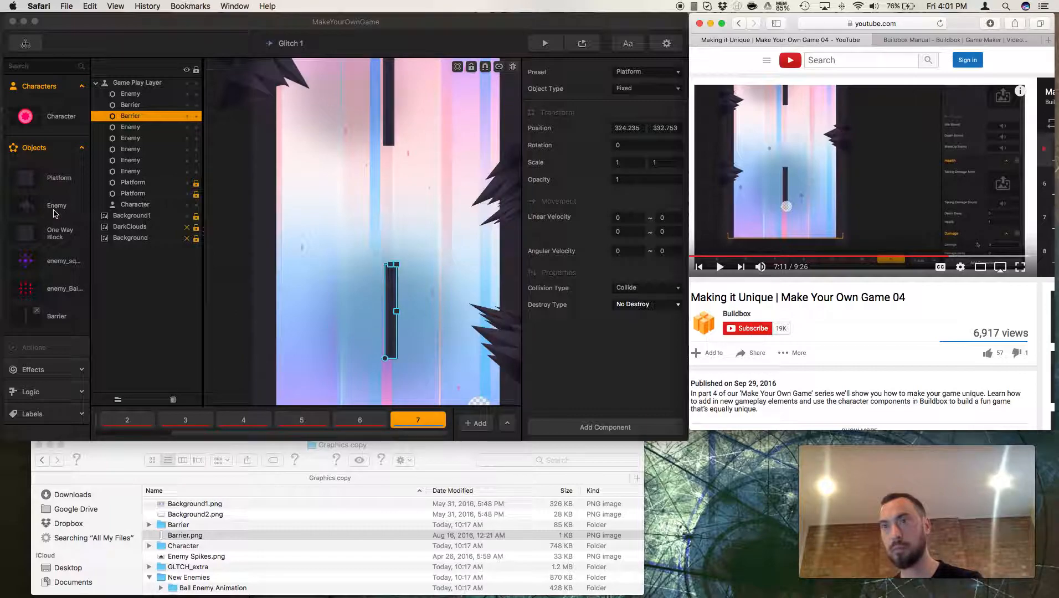
- Add a Health component and a Damage component to the Barrier asset
left_click(58, 317)
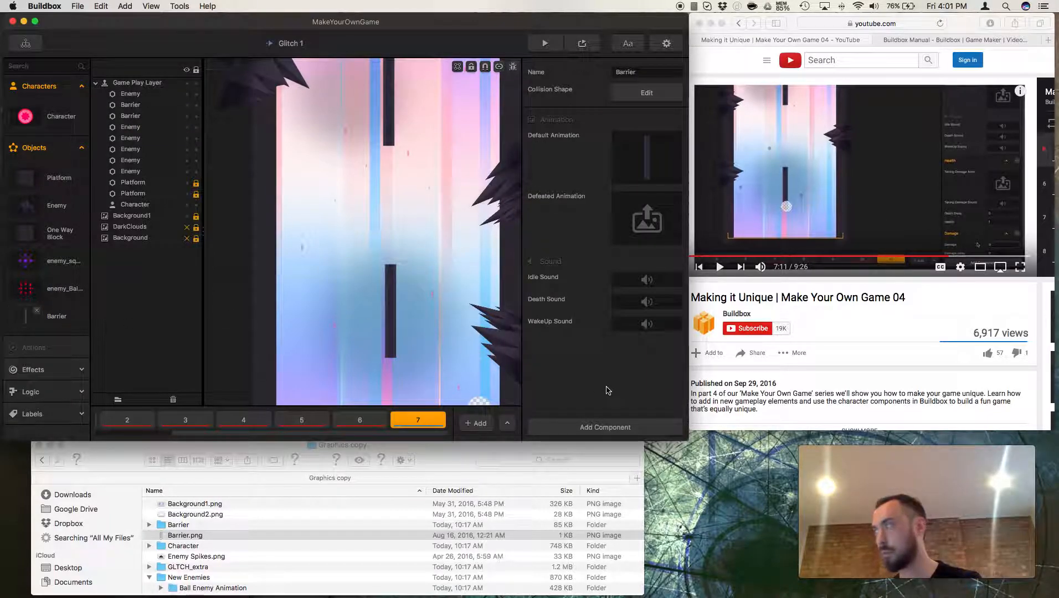
left_click(627, 426)
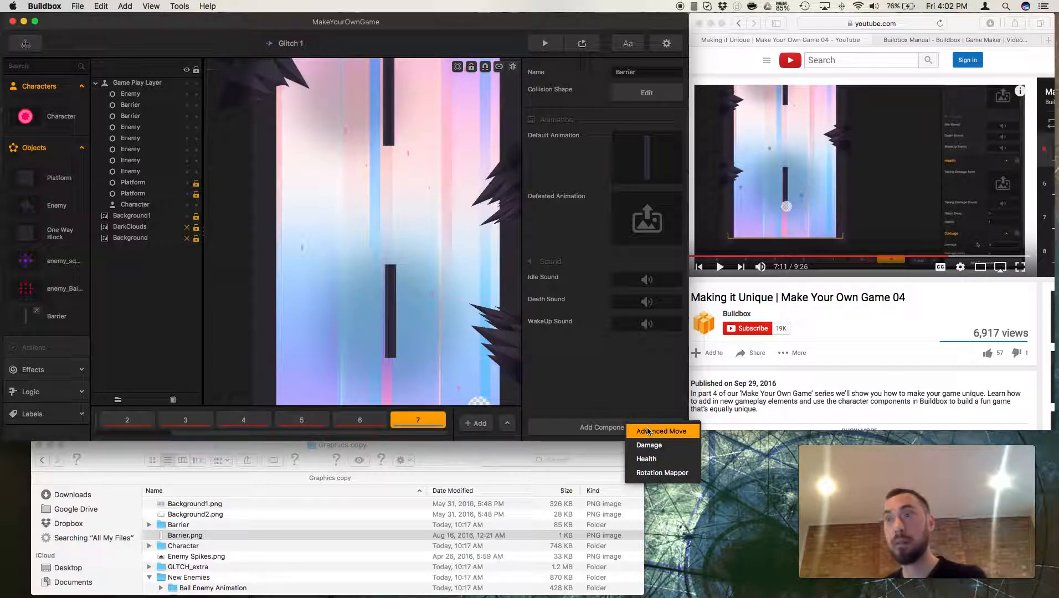
left_click(219, 297)
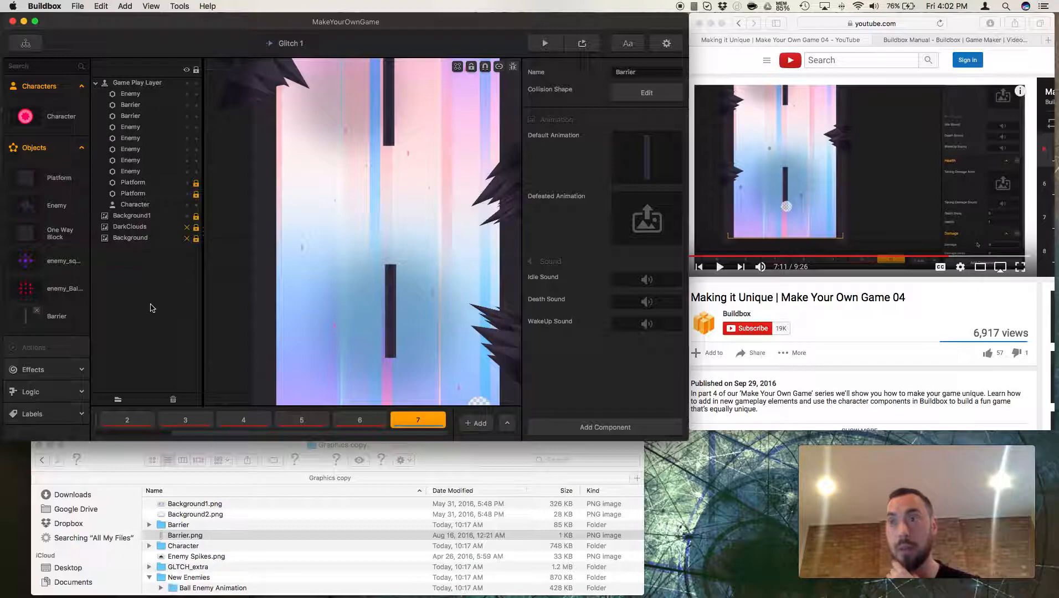
left_click(612, 427)
left_click(634, 464)
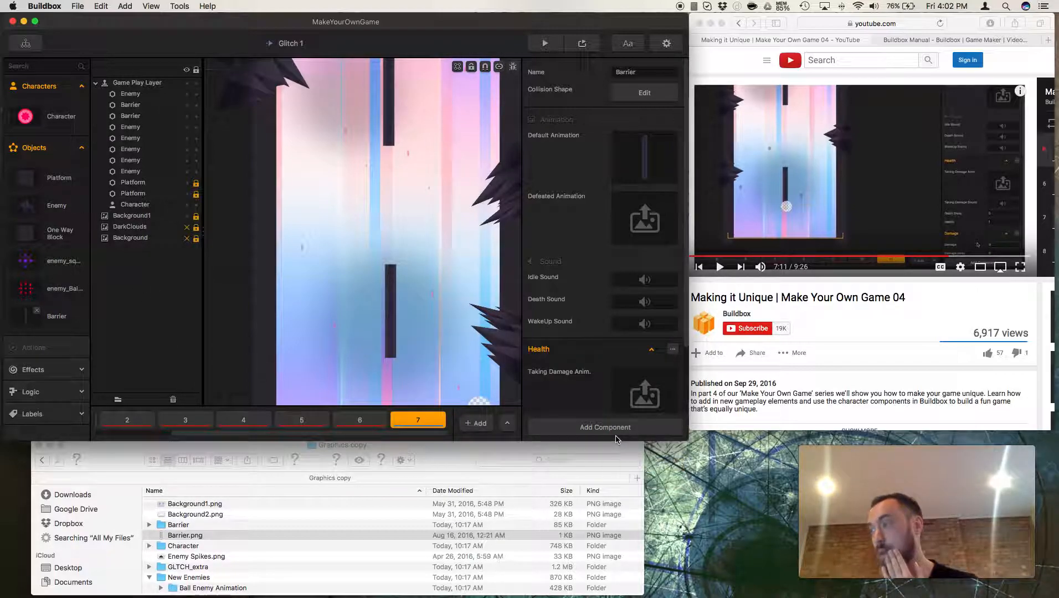
left_click(619, 431)
left_click(639, 458)
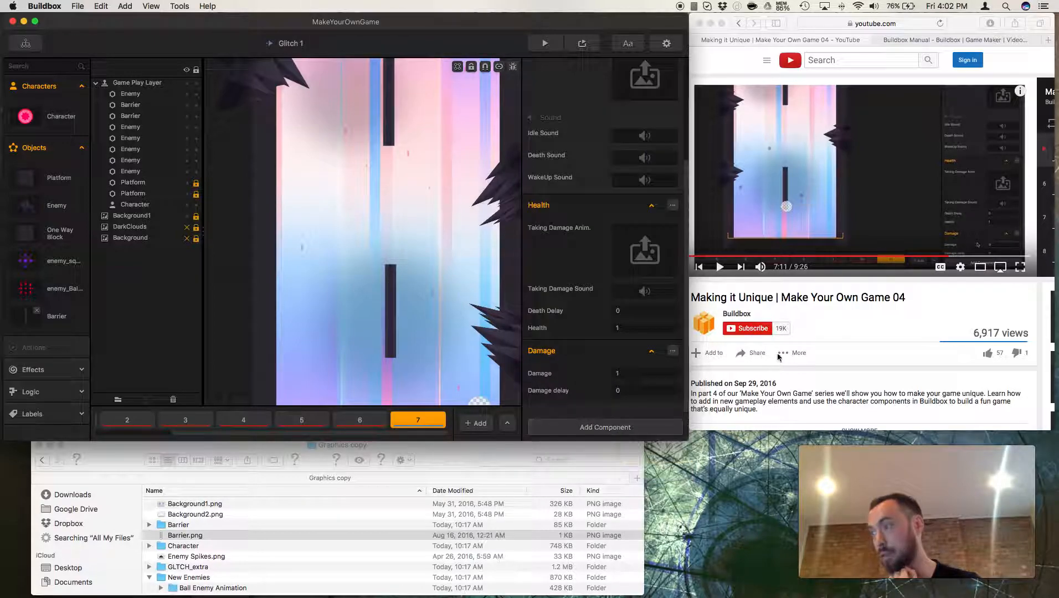
- Follow the tutorial video to about 7:31 and set the Barrier asset's Health to 2
left_click(718, 273)
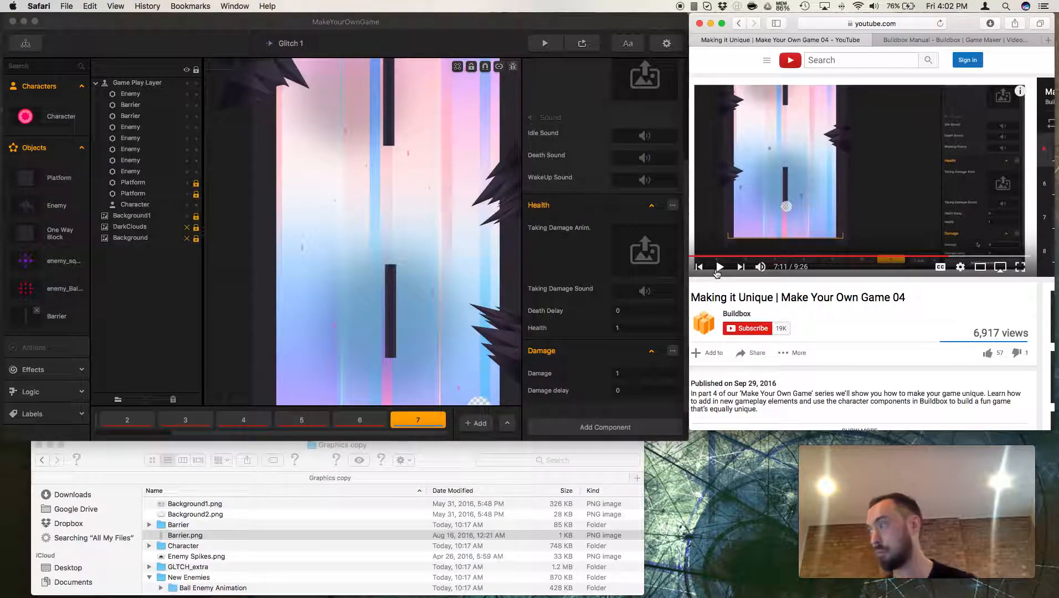
left_click(719, 268)
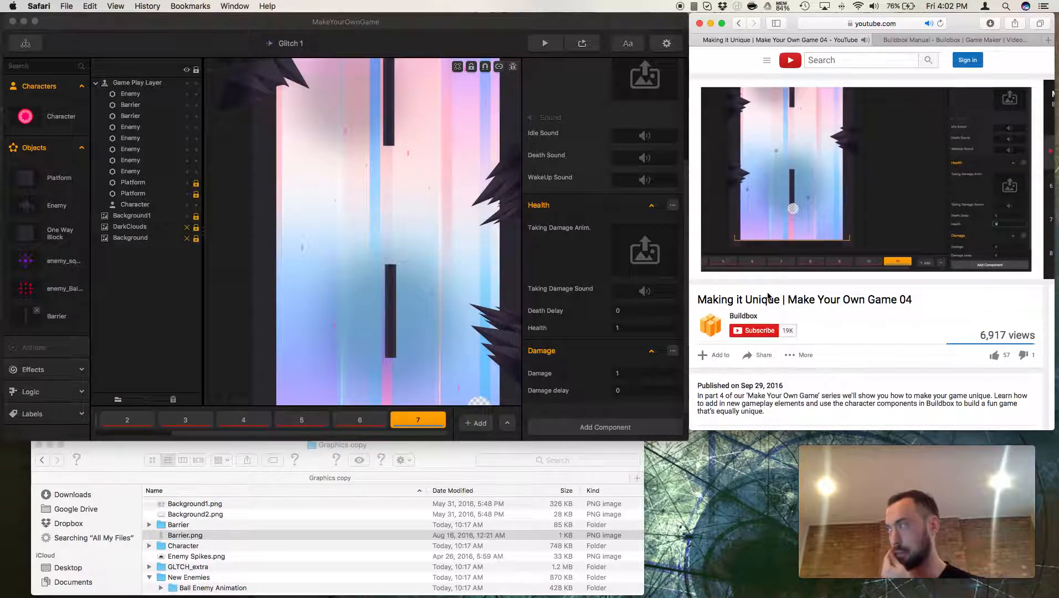
left_click(632, 328)
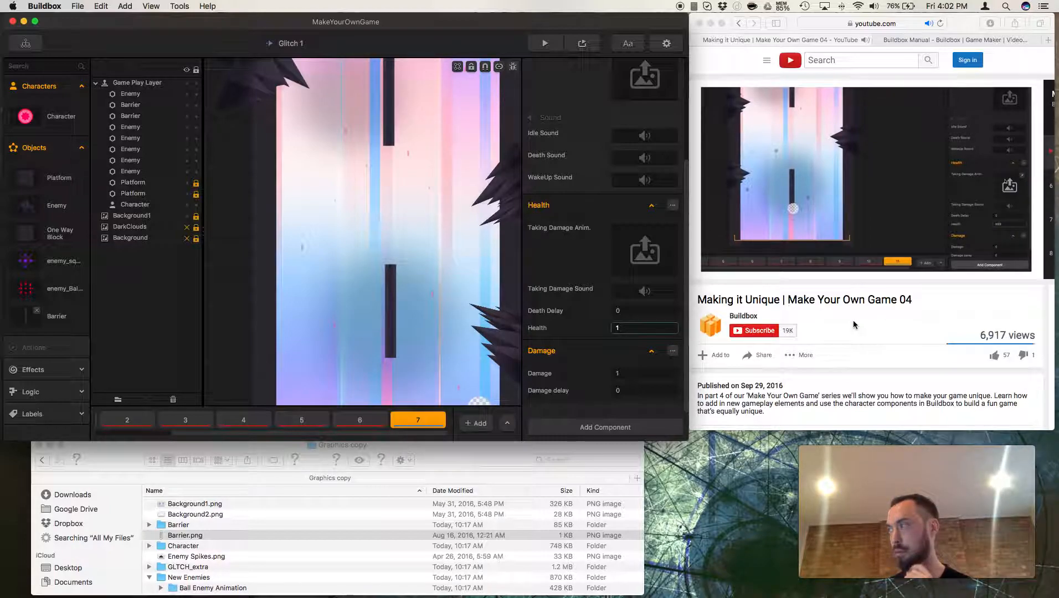
left_click(630, 329)
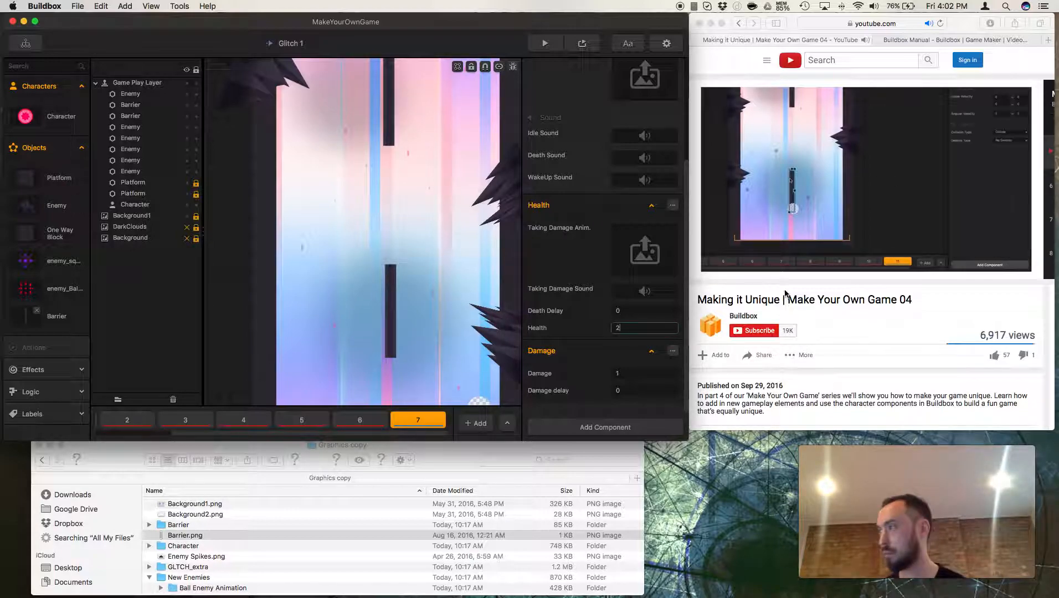
left_click(773, 305)
left_click(728, 270)
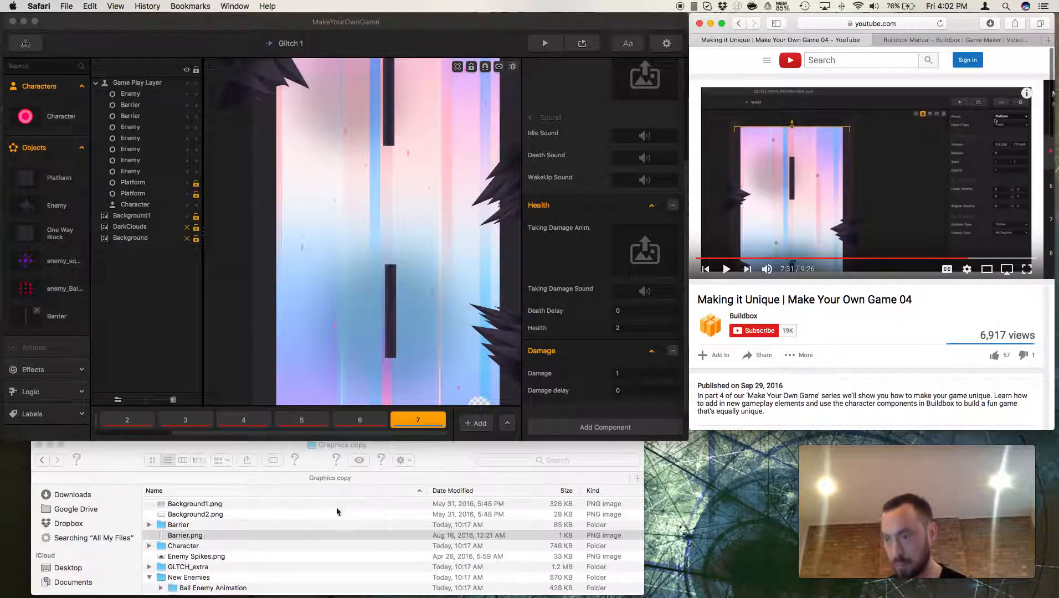
- Expand the Barrier graphics folder in Finder and preview its GLTCH_Barrier_Bumper frames one by one, starting with Frame-1
left_click(148, 528)
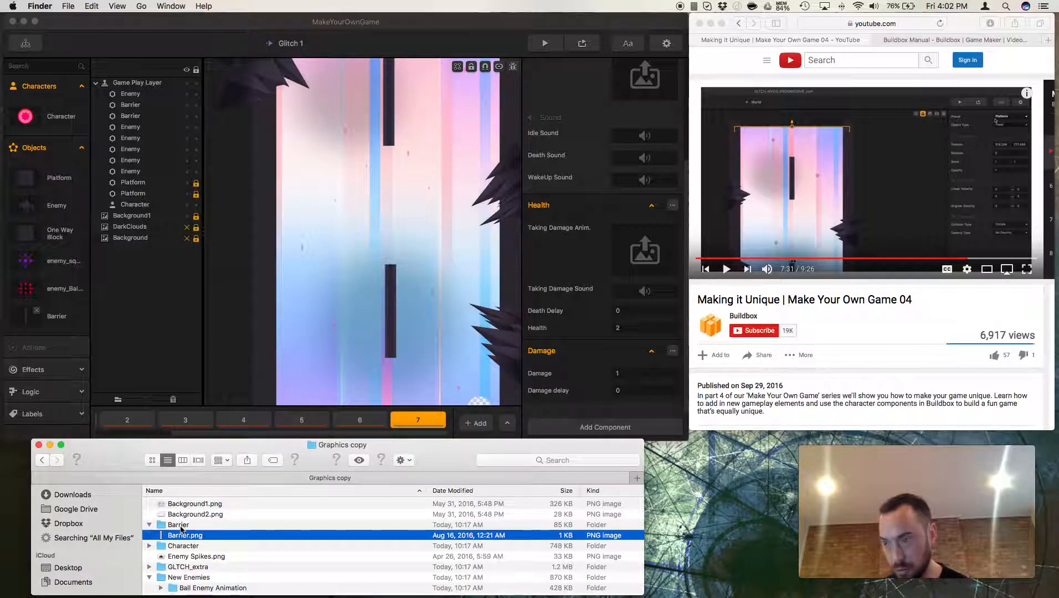
scroll(200, 532, "down", 2)
scroll(201, 532, "up", 1)
left_click(201, 532)
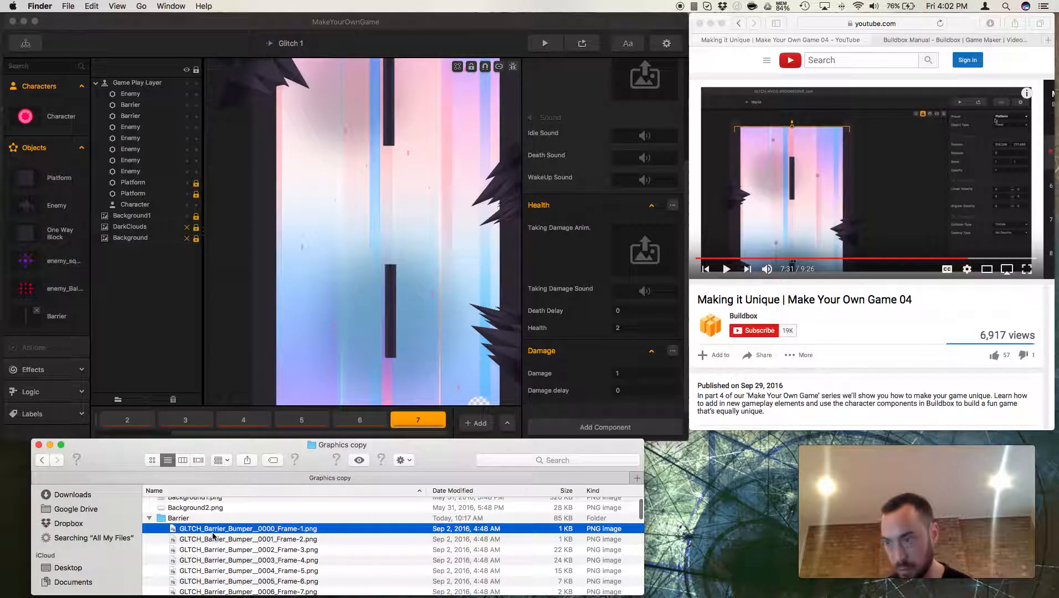
key("space")
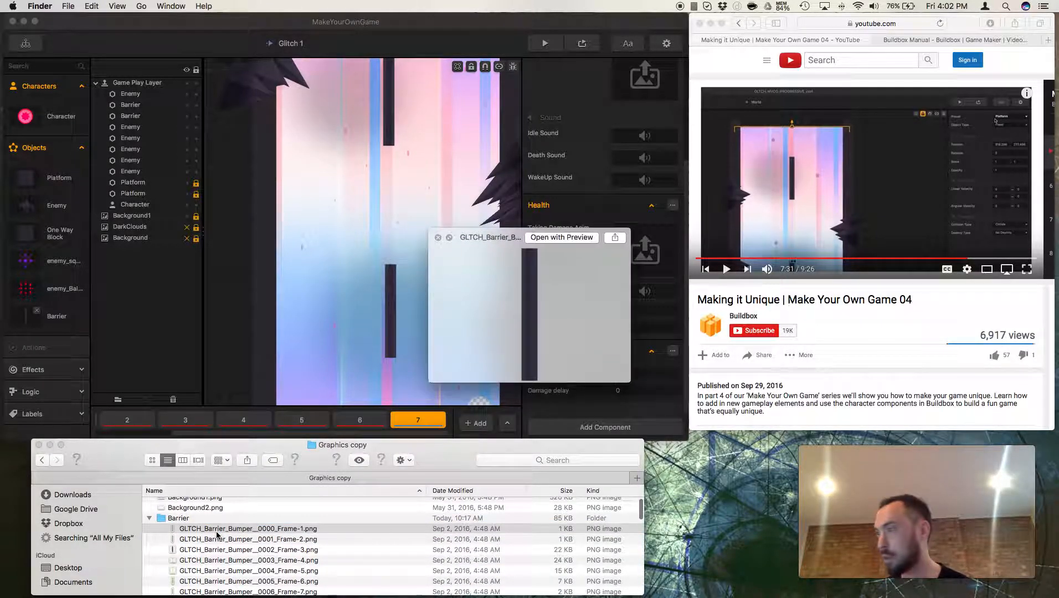
scroll(216, 534, "down", 1)
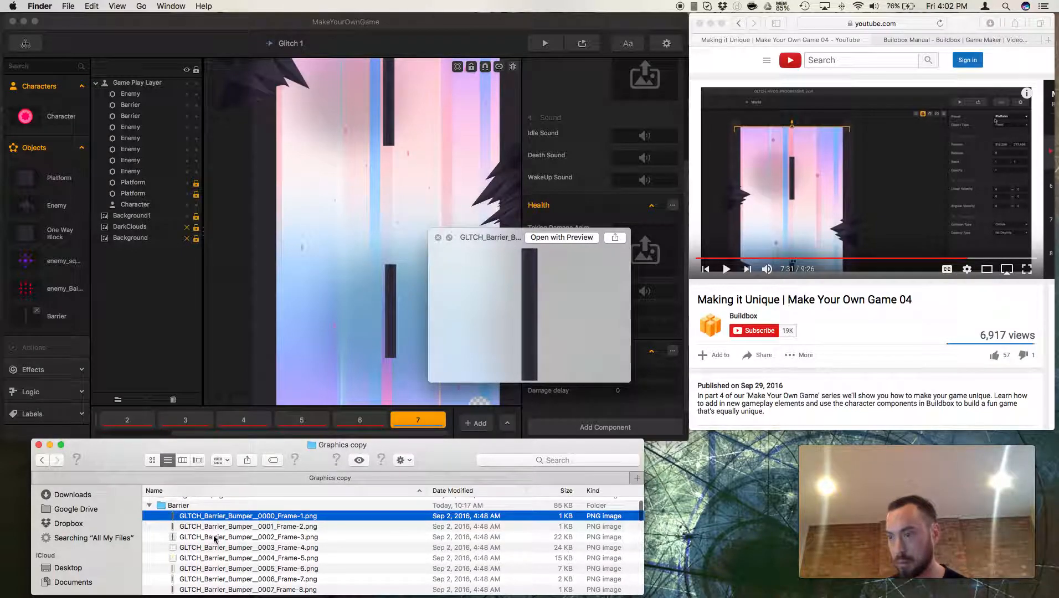
key("Down")
key("Down")
key("Down")
key("Down")
key("Down")
key("Down")
key("Down")
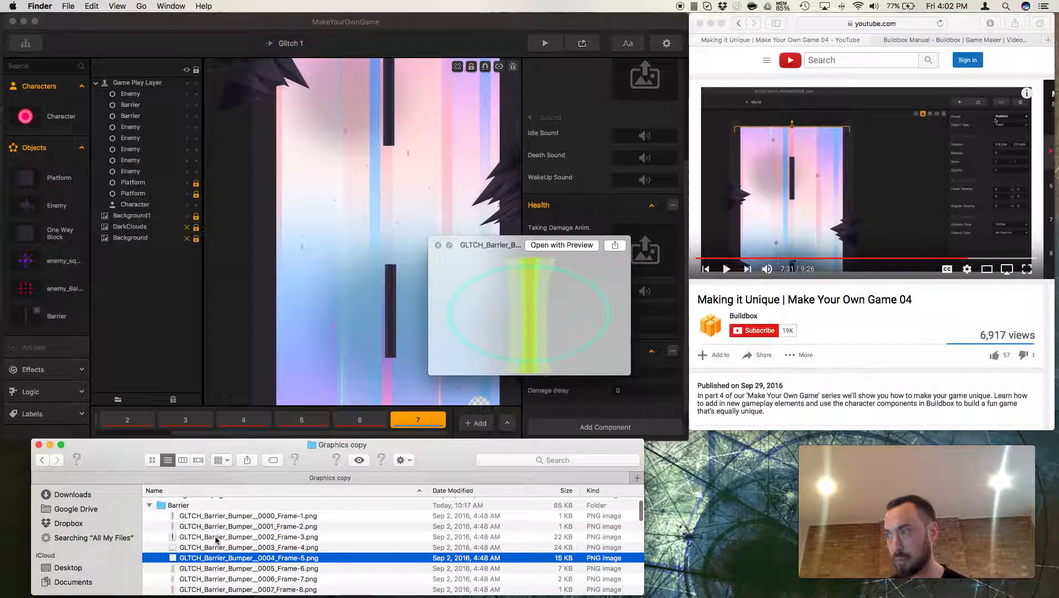
- Select the GLTCH_Barrier_Bumper images through Frame-11 and assign them as the Barrier's Taking Damage animation in Buildbox
scroll(214, 518, "down", 5)
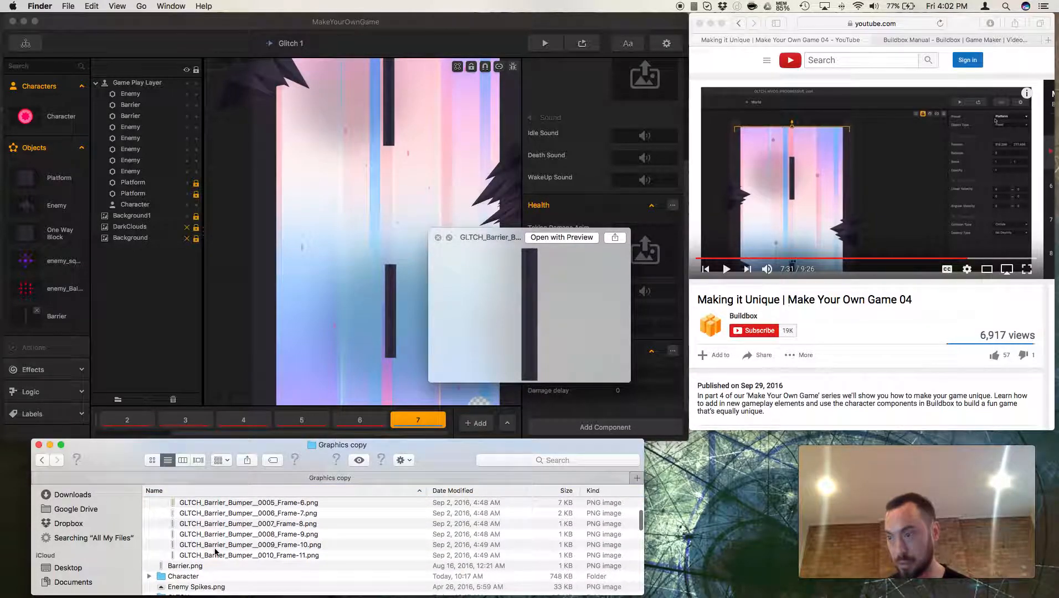
left_click(215, 552, "shift")
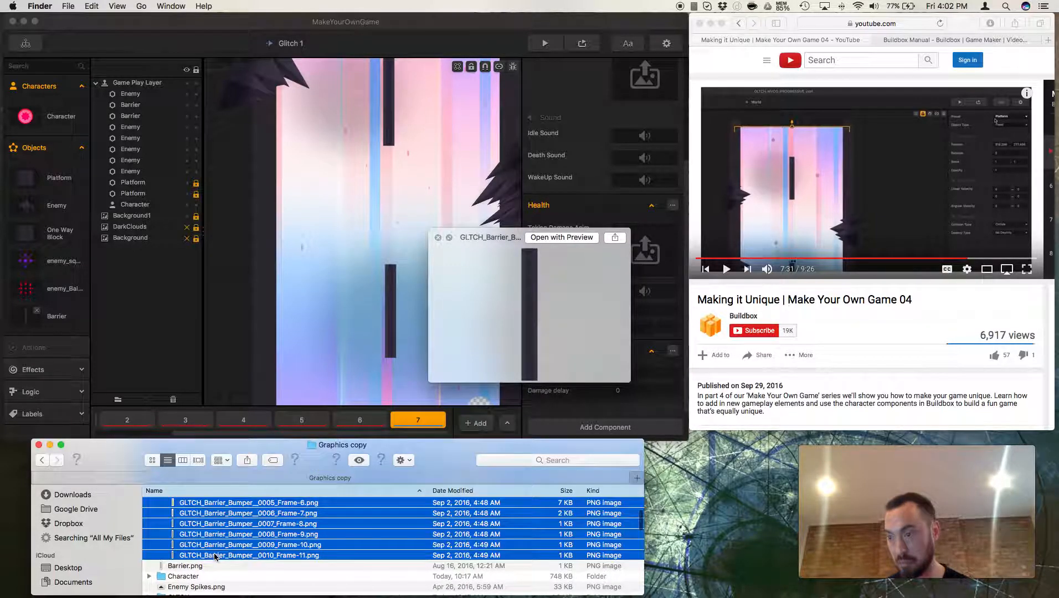
left_click(438, 238)
left_click_drag(293, 517, 637, 261)
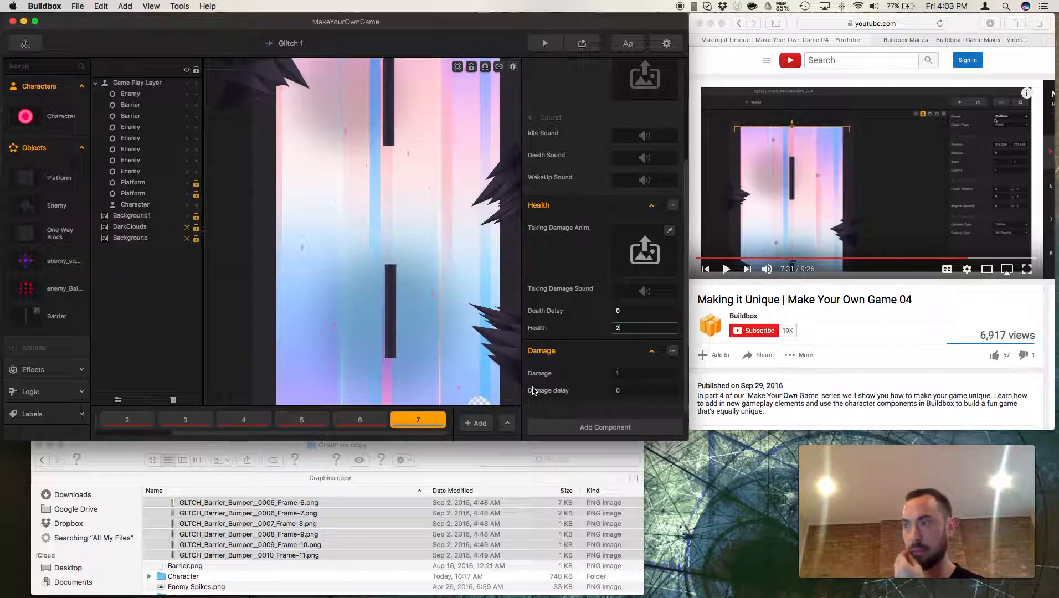
key("Return")
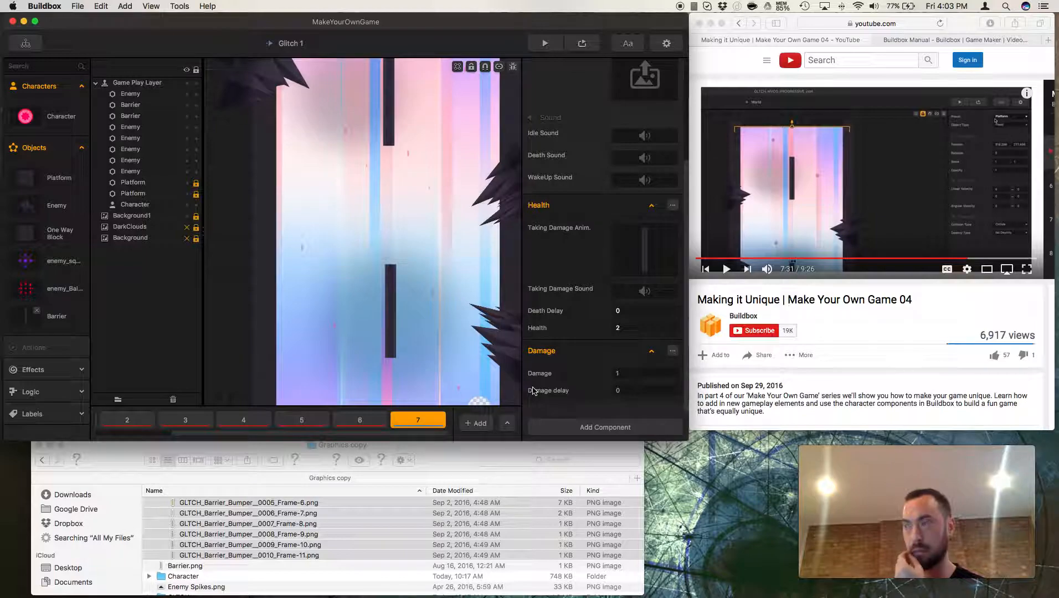
- Play the tutorial video further and rewind it to about 7:33 to check how the barrier's preset is changed
left_click(722, 273)
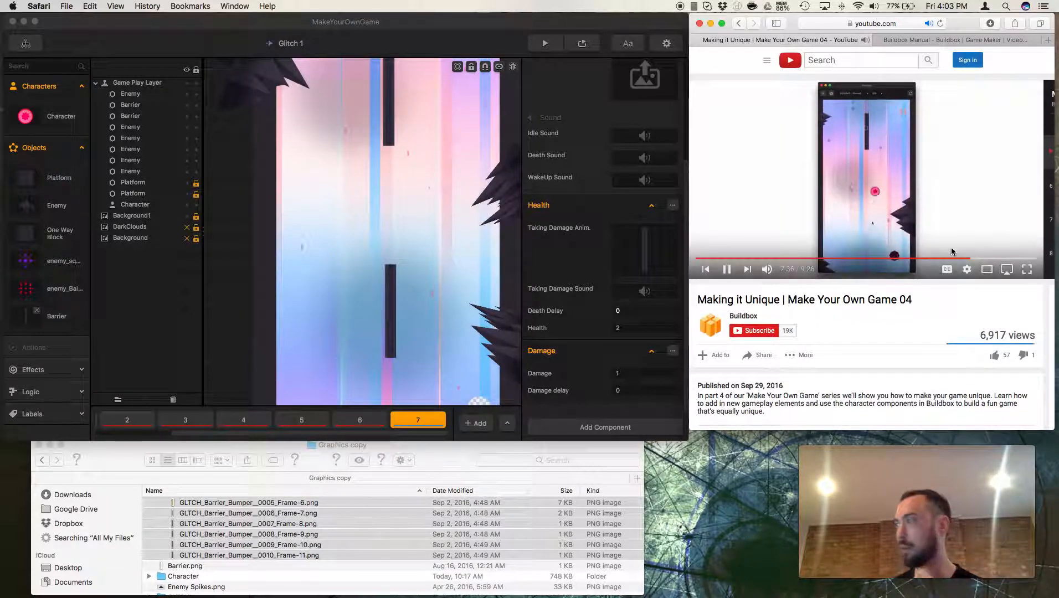
left_click(965, 258)
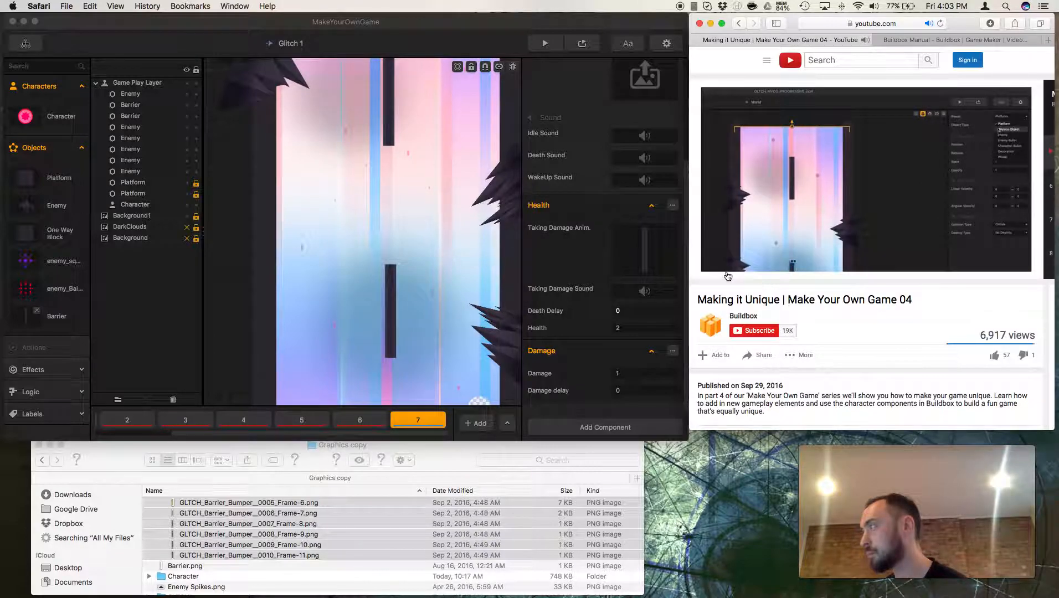
left_click(727, 269)
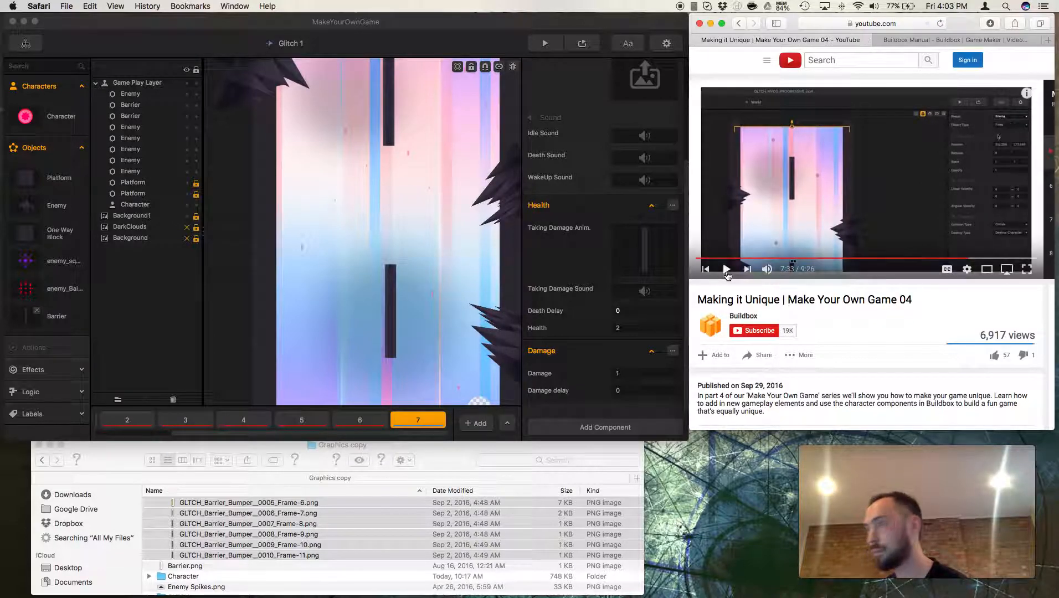
- Change the preset of the upper barrier in the scene to Enemy
left_click(392, 323)
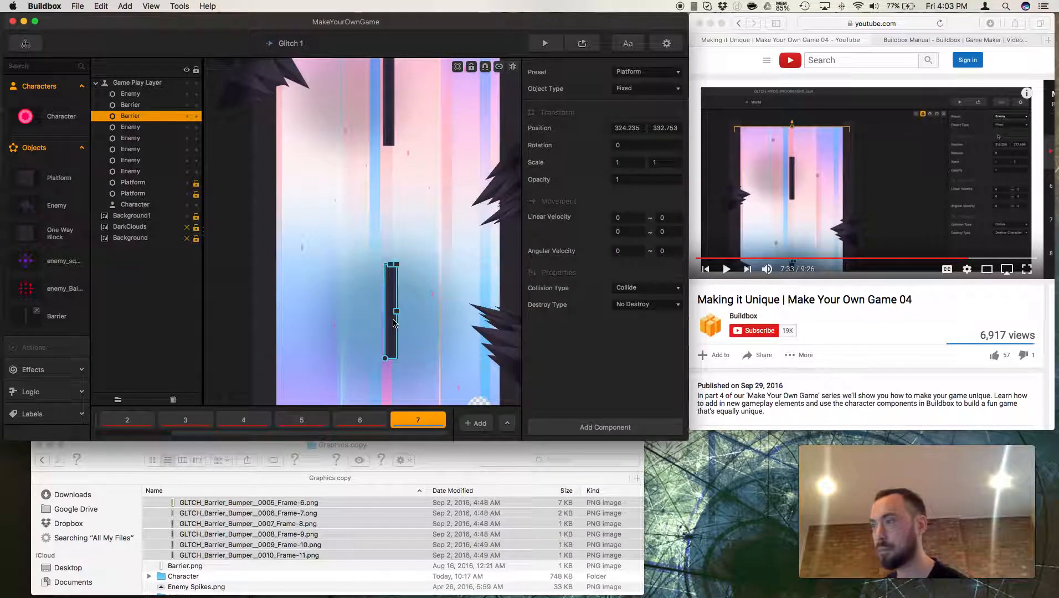
left_click(388, 120)
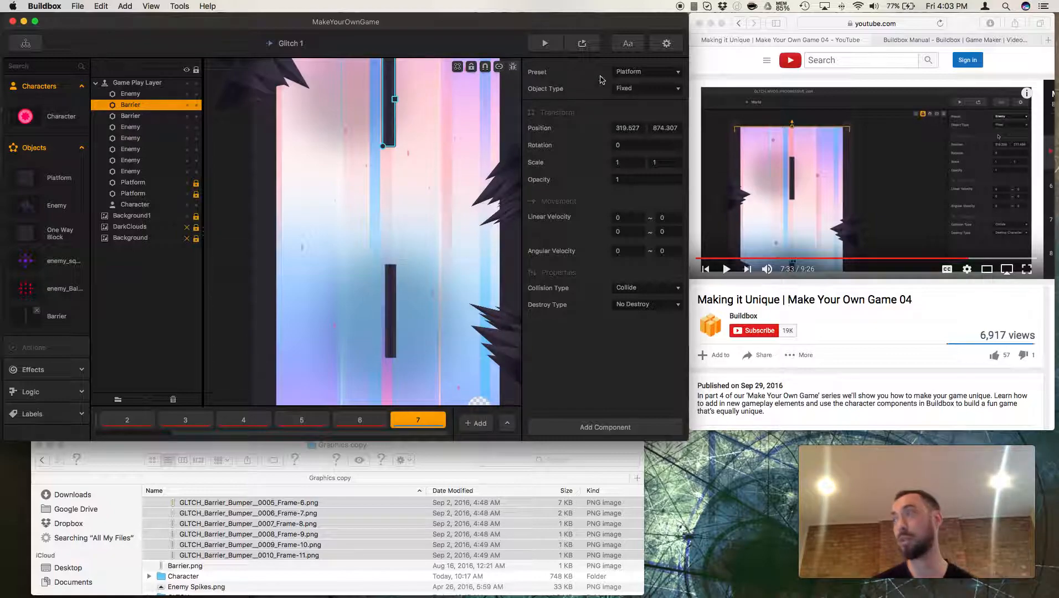
left_click(650, 89)
left_click(659, 74)
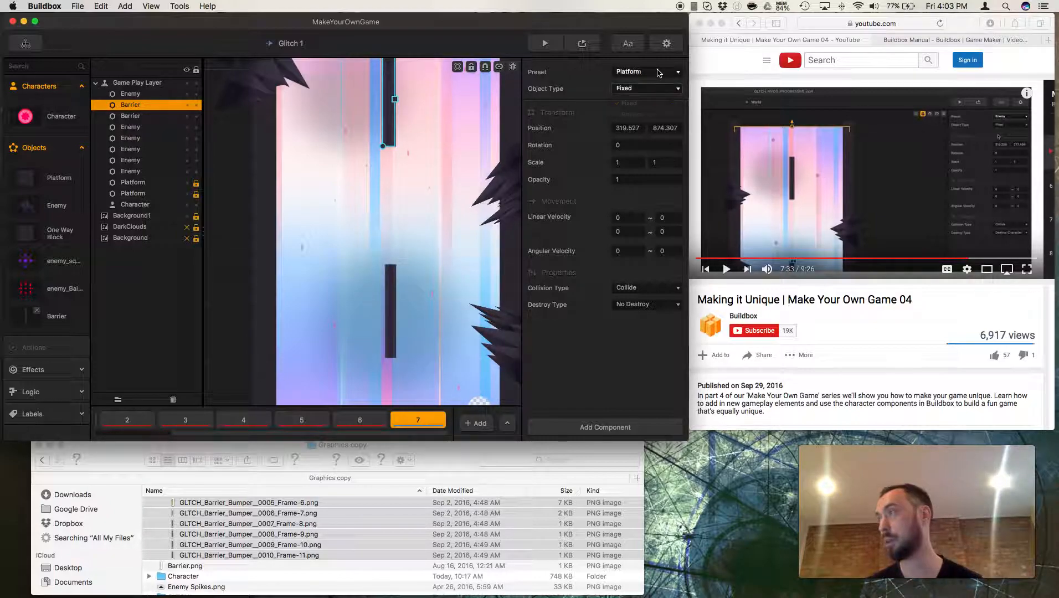
left_click(658, 75)
left_click(643, 109)
- Set the lower barrier's preset to Enemy and playtest the game in a preview
left_click(396, 283)
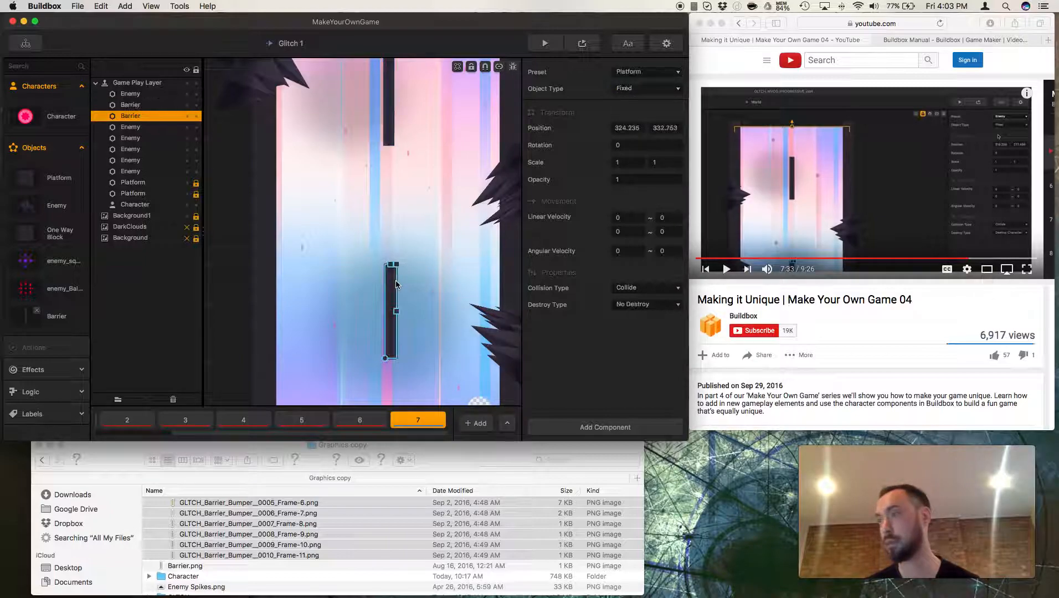
left_click(643, 72)
left_click(641, 111)
left_click(545, 44)
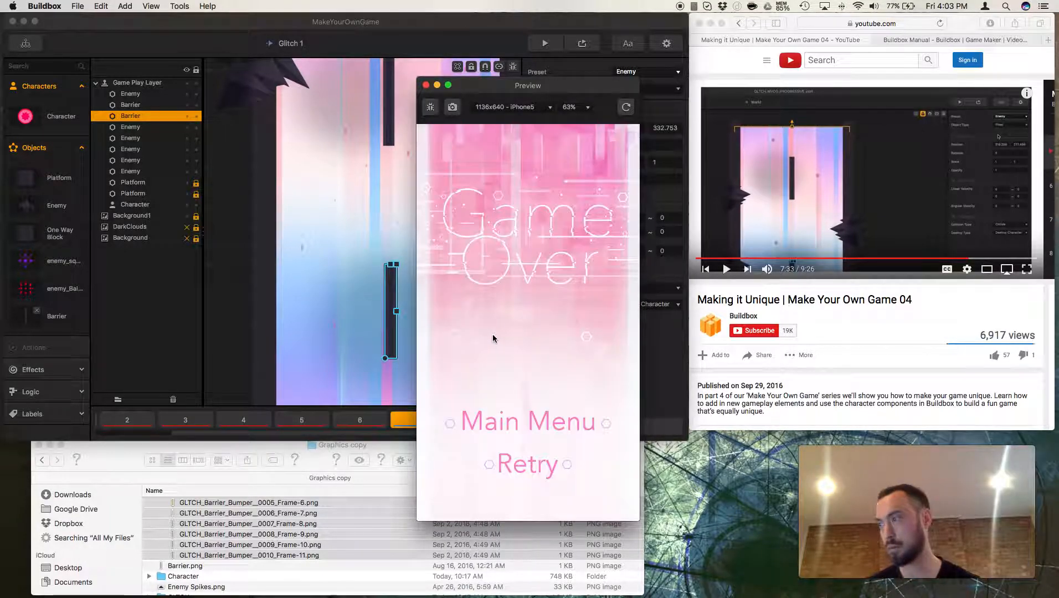
left_click(425, 85)
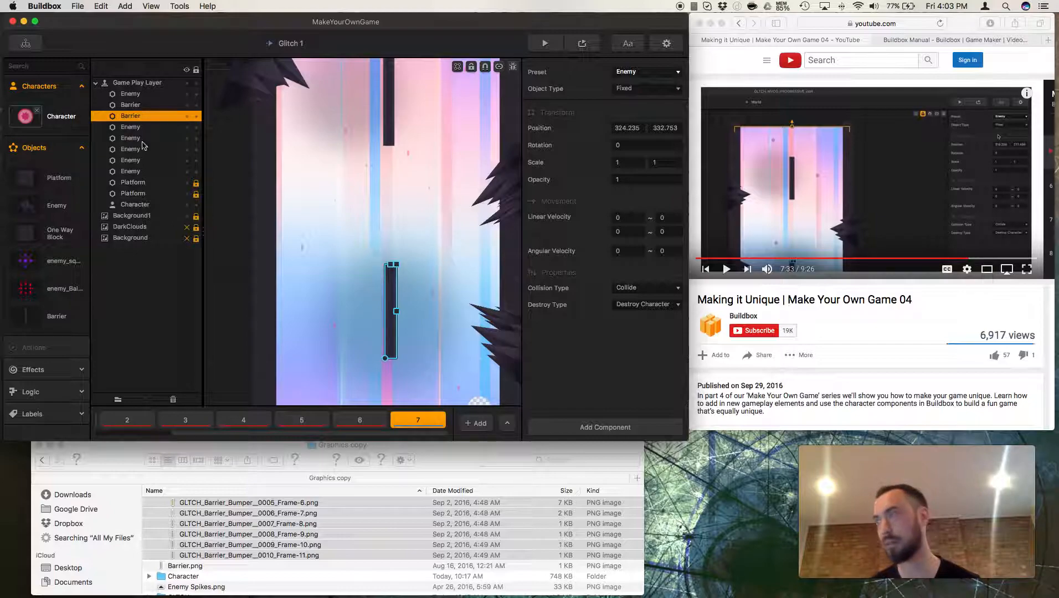
- Add a Health component with a Health value of 999 to the Character and playtest the game in a preview
left_click(56, 117)
scroll(619, 388, "down", 15)
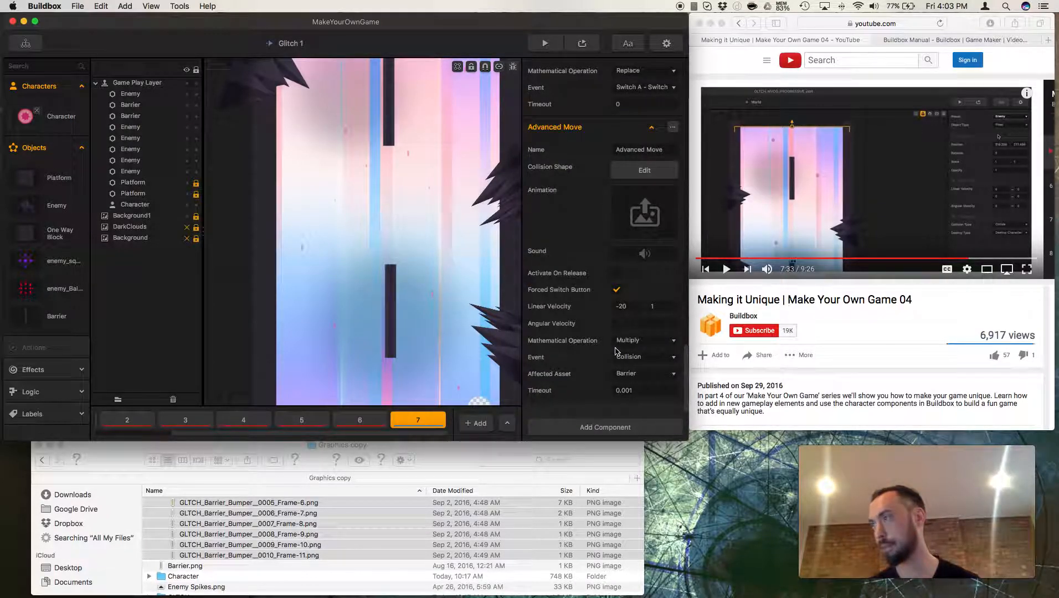
left_click(593, 431)
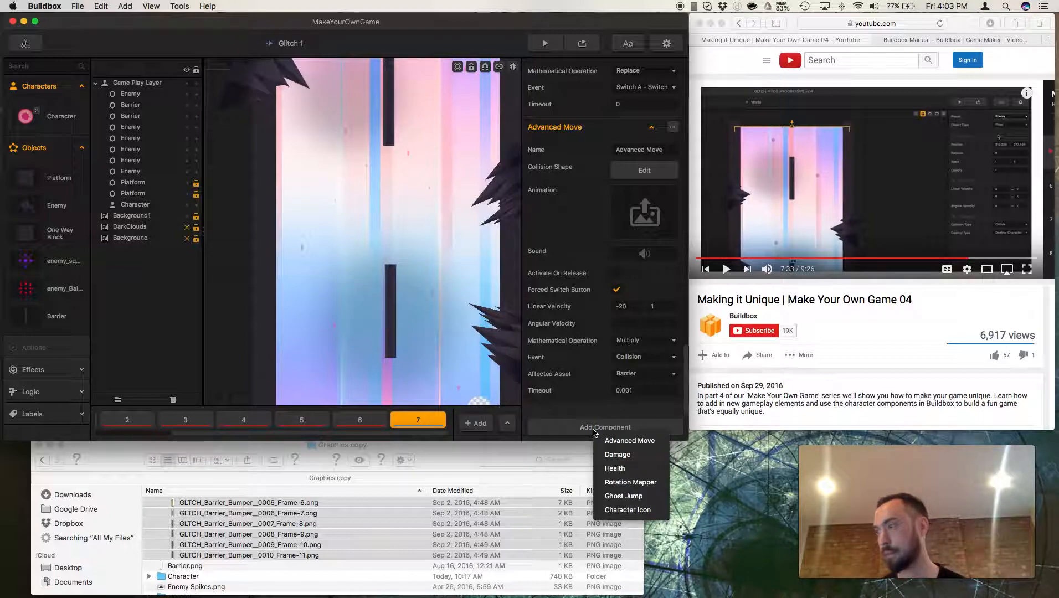
left_click(621, 470)
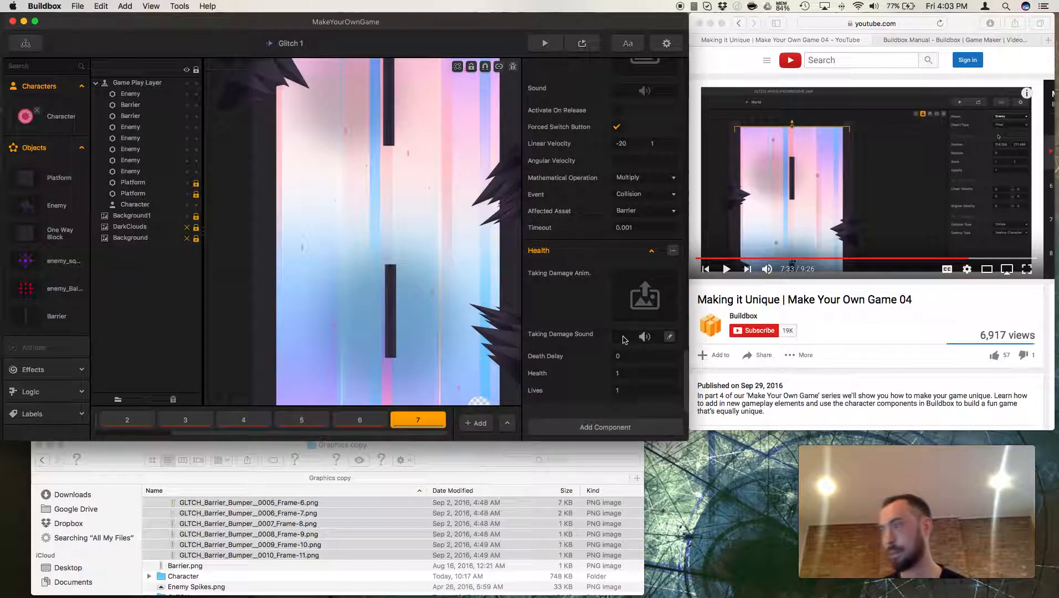
left_click_drag(636, 374, 575, 373)
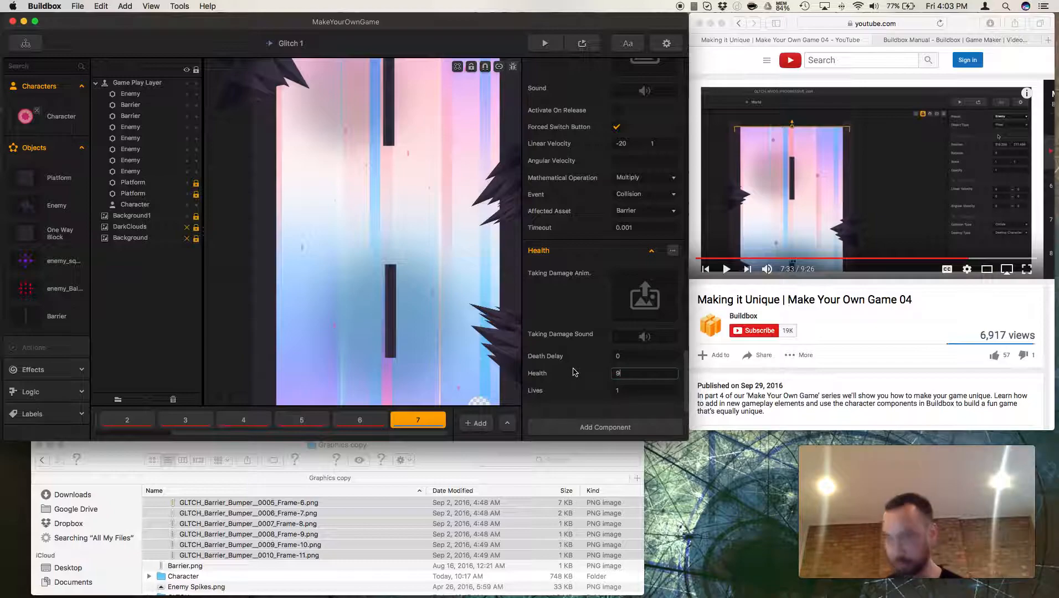
type("999")
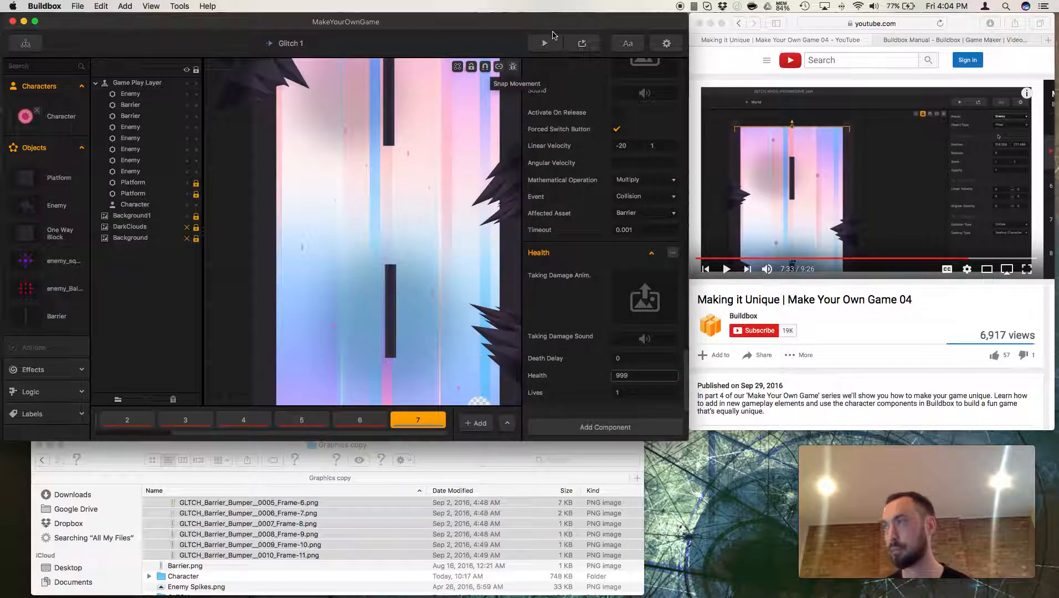
left_click(583, 44)
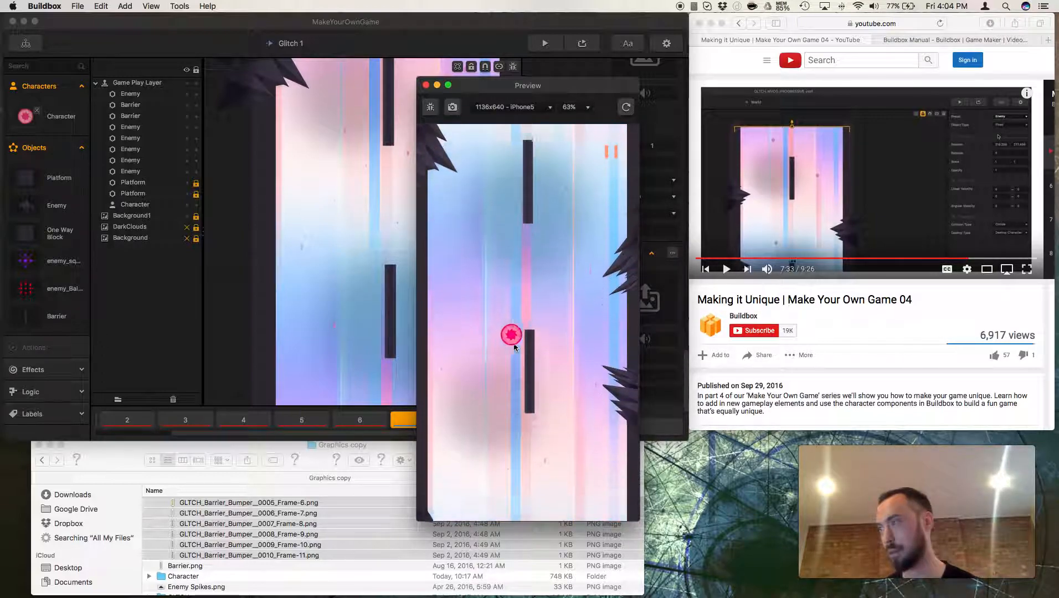
left_click(425, 85)
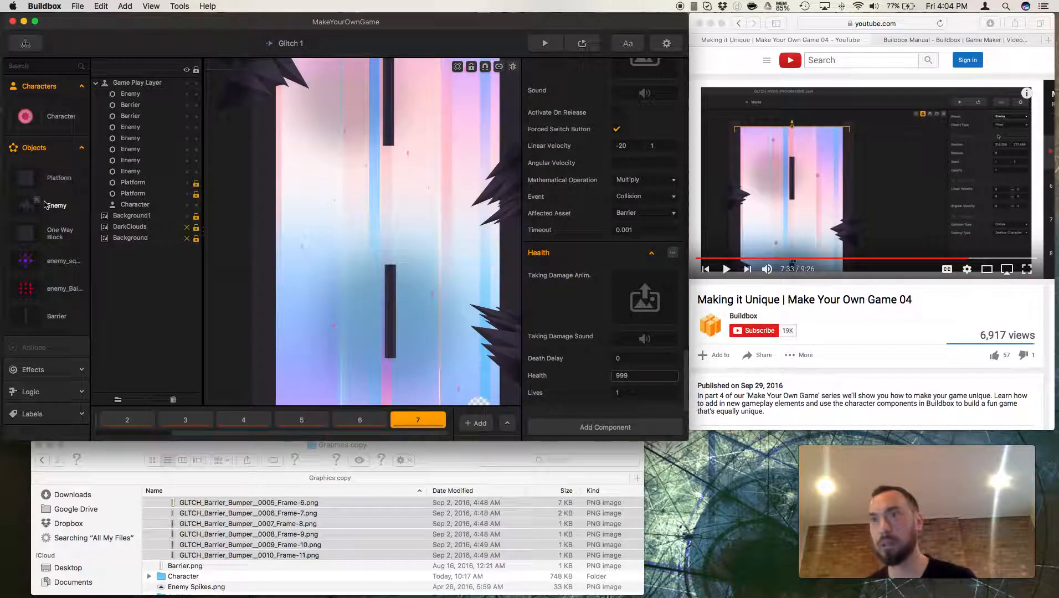
- Review the Barrier object's Health and Damage component settings and resume the tutorial video
left_click(393, 299)
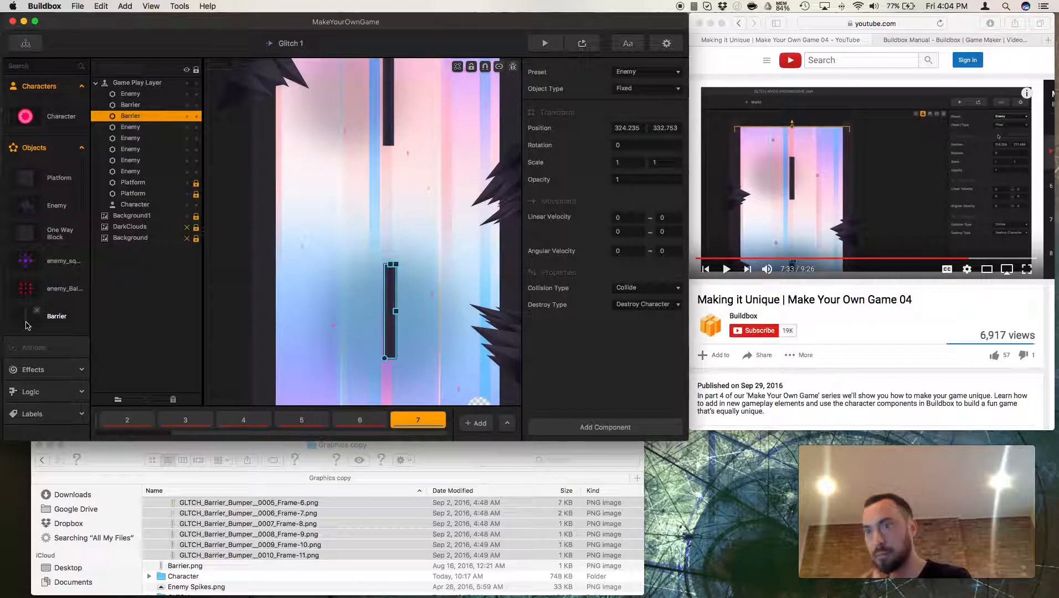
left_click(53, 323)
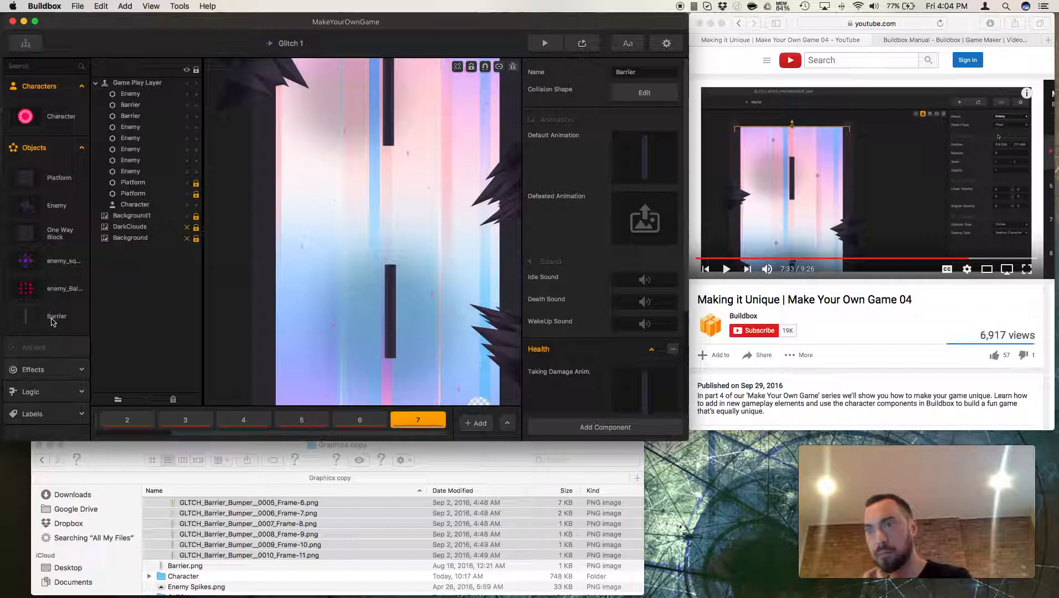
scroll(628, 339, "down", 5)
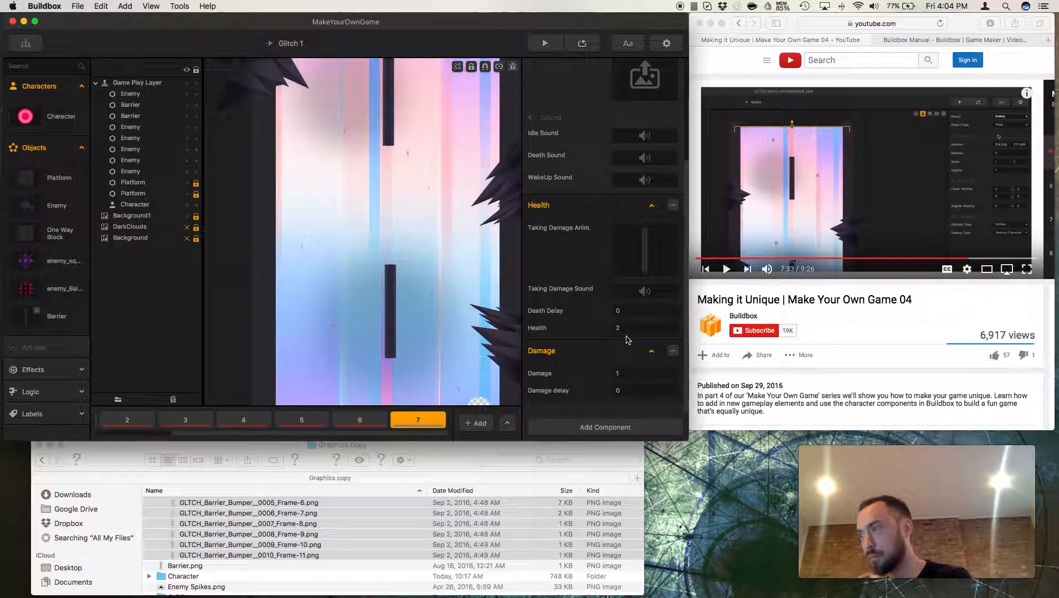
left_click(652, 353)
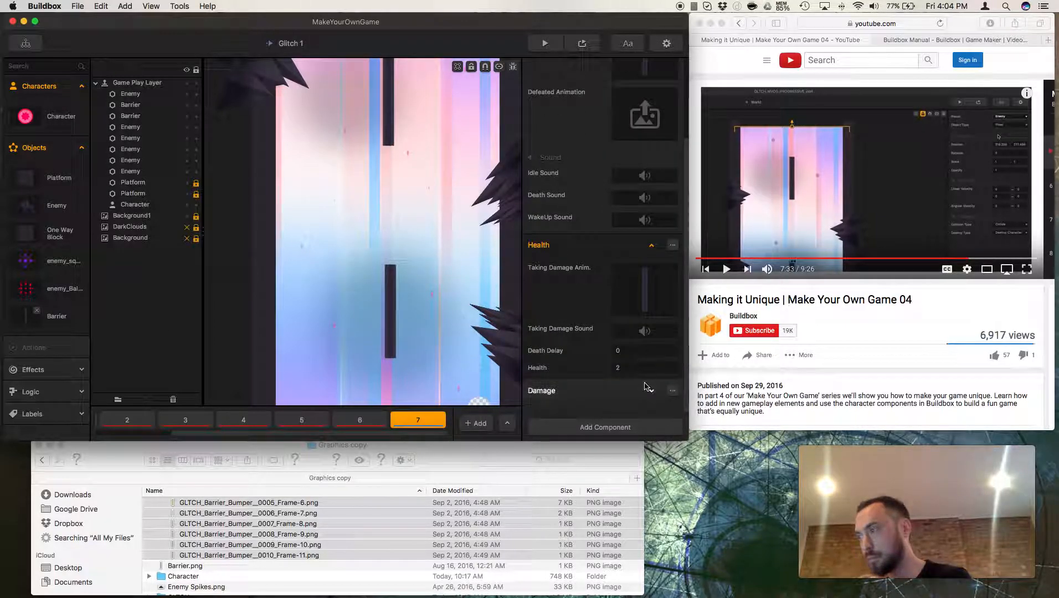
left_click(652, 392)
left_click(732, 271)
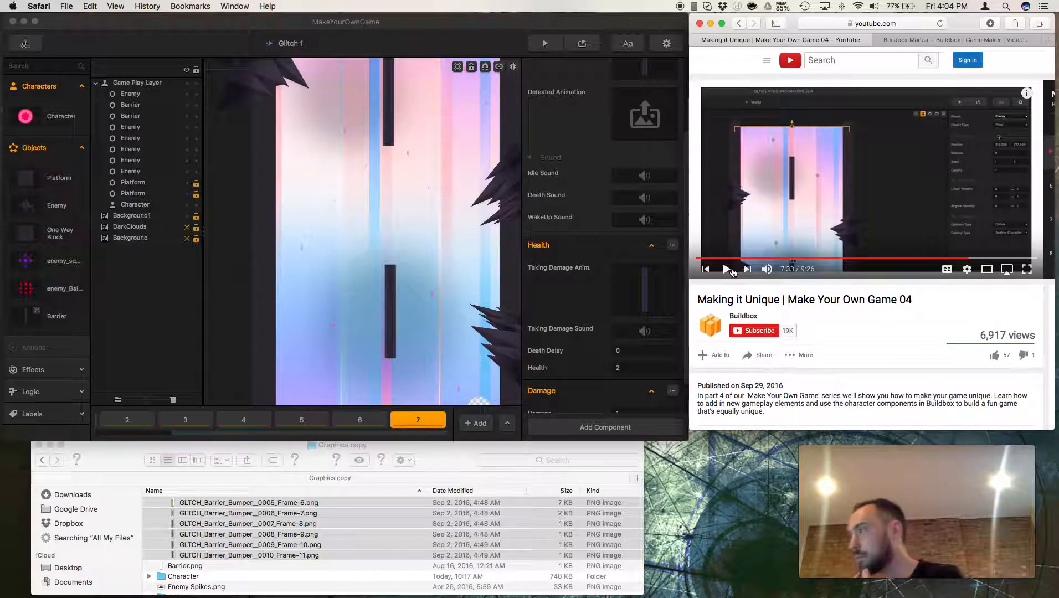
left_click(727, 270)
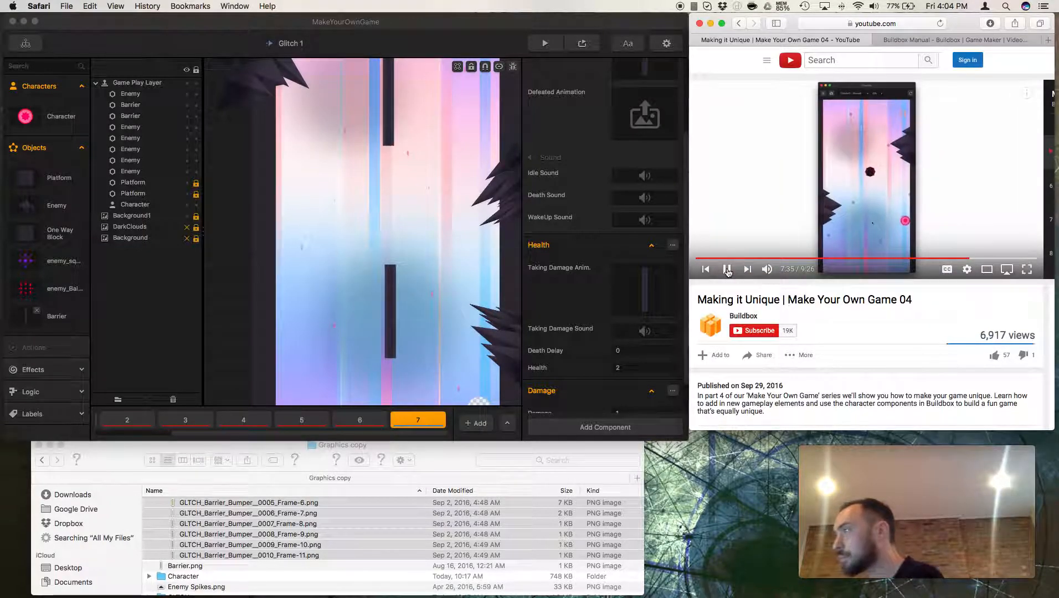
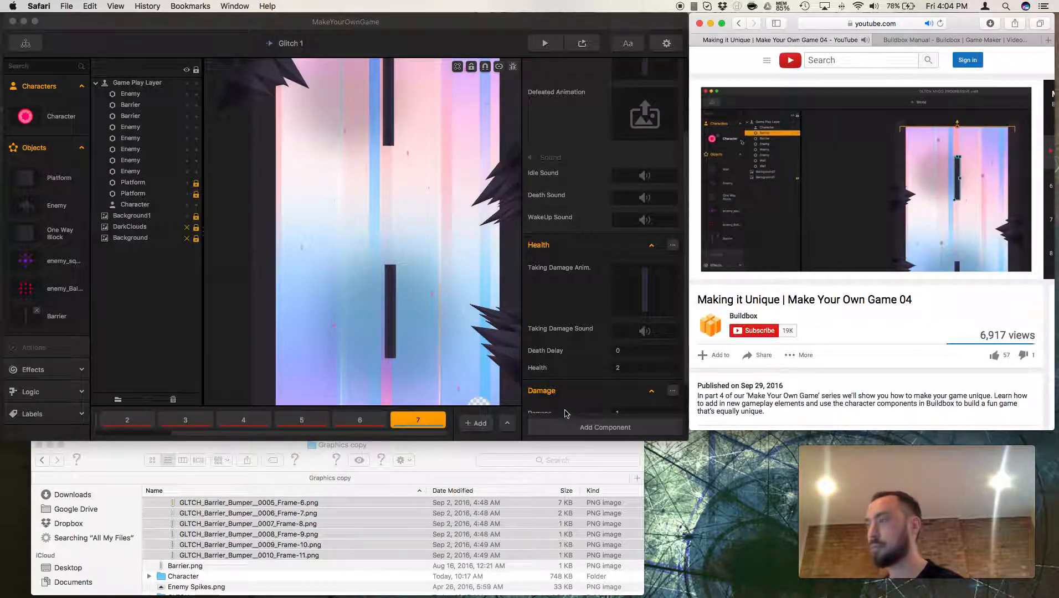
- Add a Damage component to the Character and pause the tutorial video at 8:08
left_click(67, 122)
left_click(61, 120)
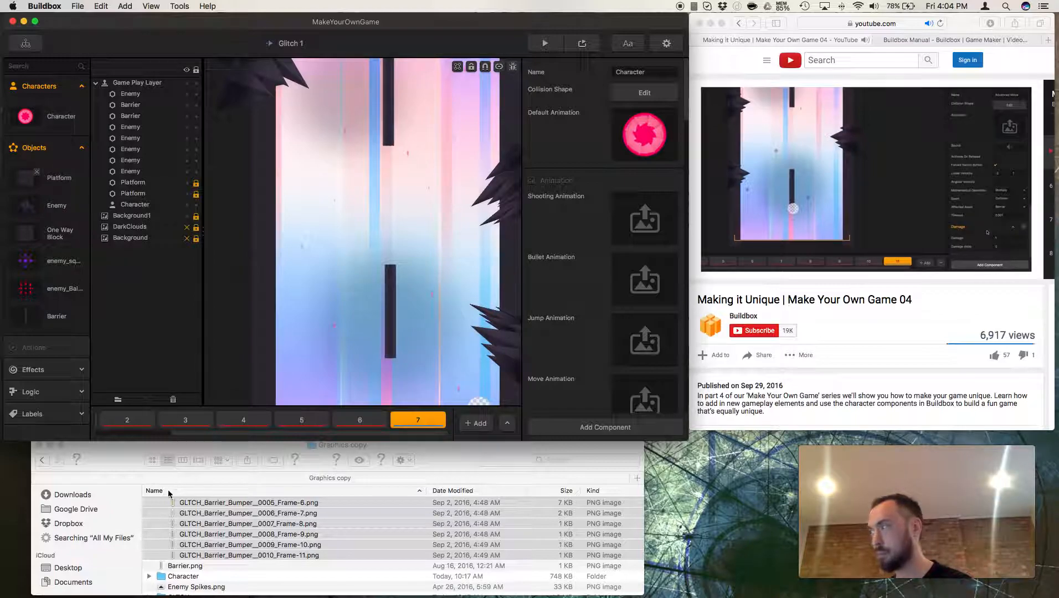
scroll(574, 335, "down", 10)
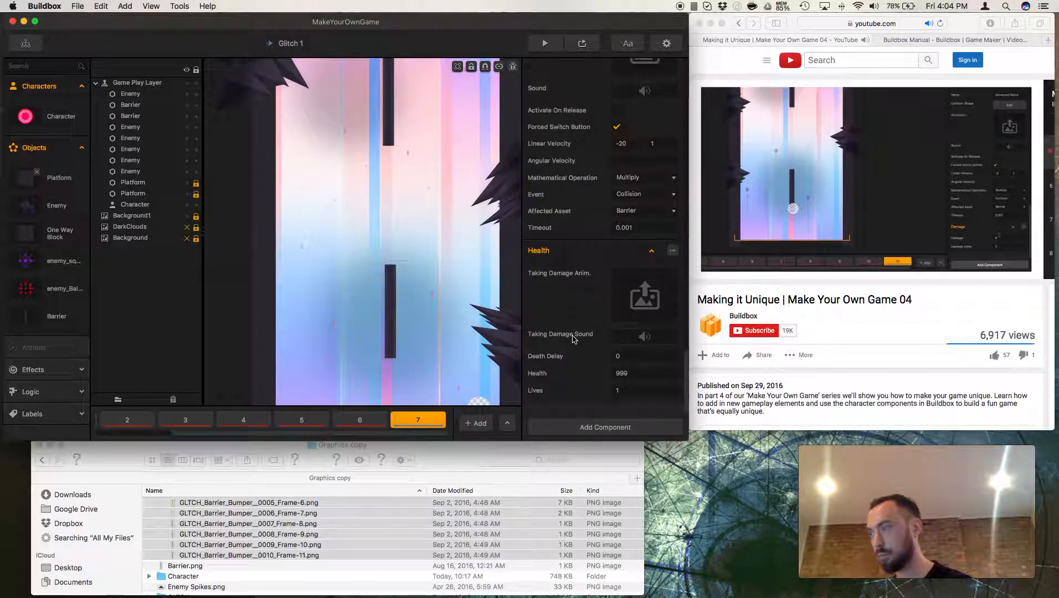
left_click(583, 428)
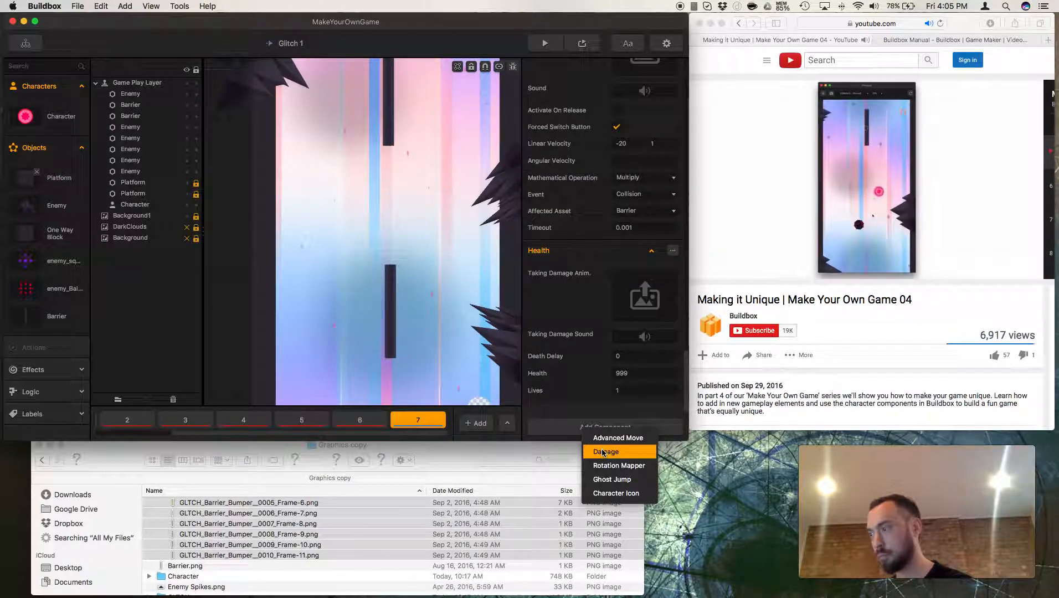
left_click(606, 451)
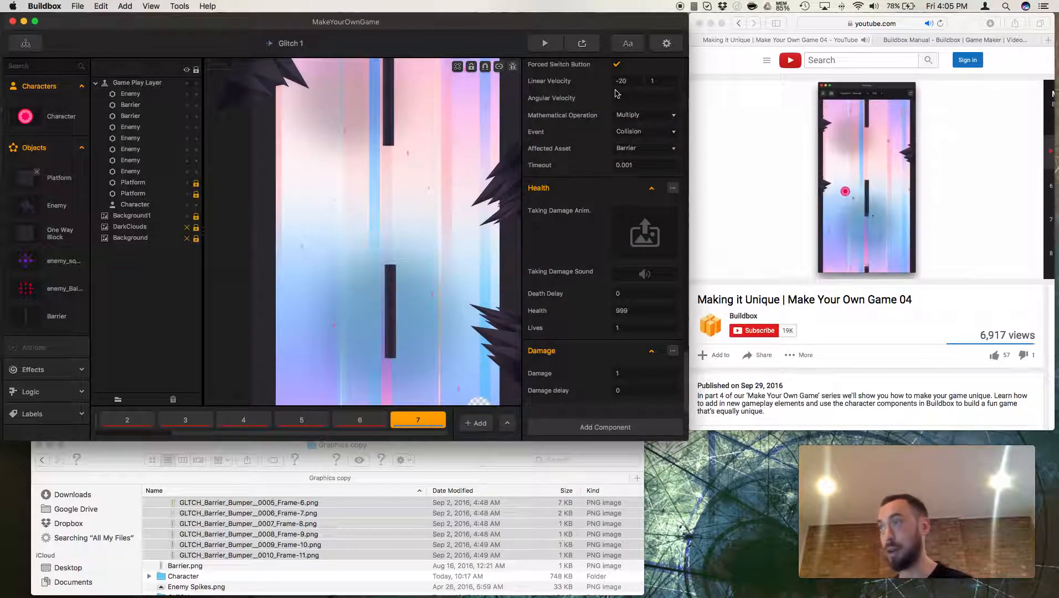
left_click(720, 268)
left_click(720, 269)
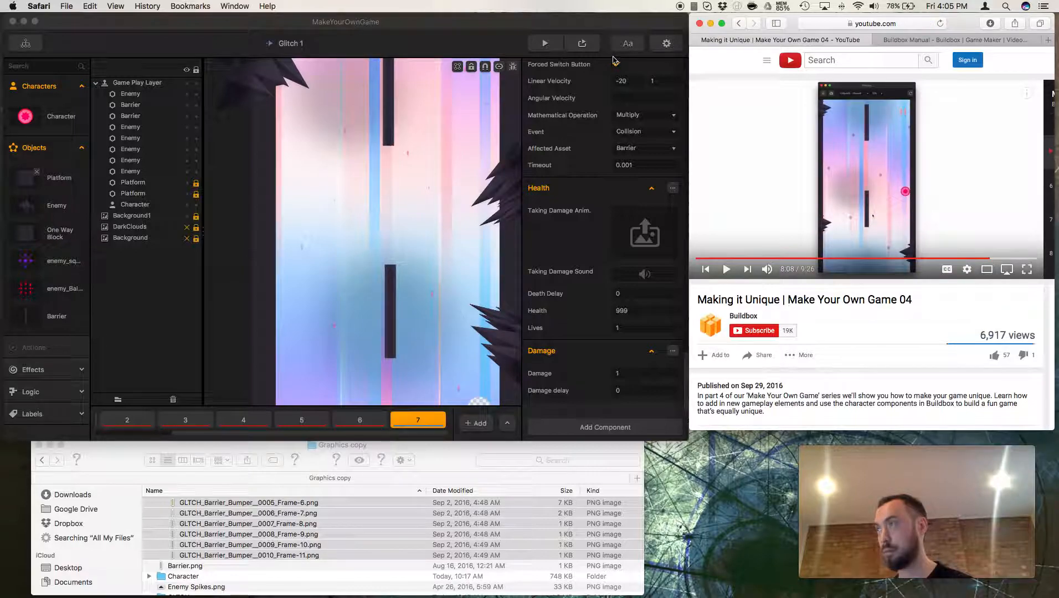
- Playtest the character against the barriers in a preview and close the preview
left_click(545, 43)
left_click(399, 306)
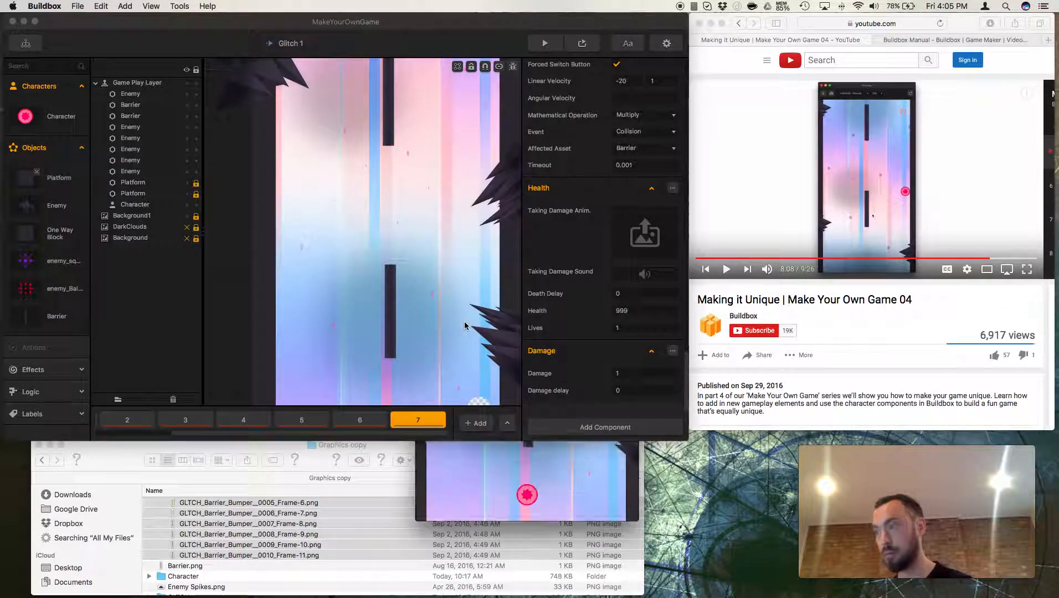
left_click(471, 477)
left_click(475, 476)
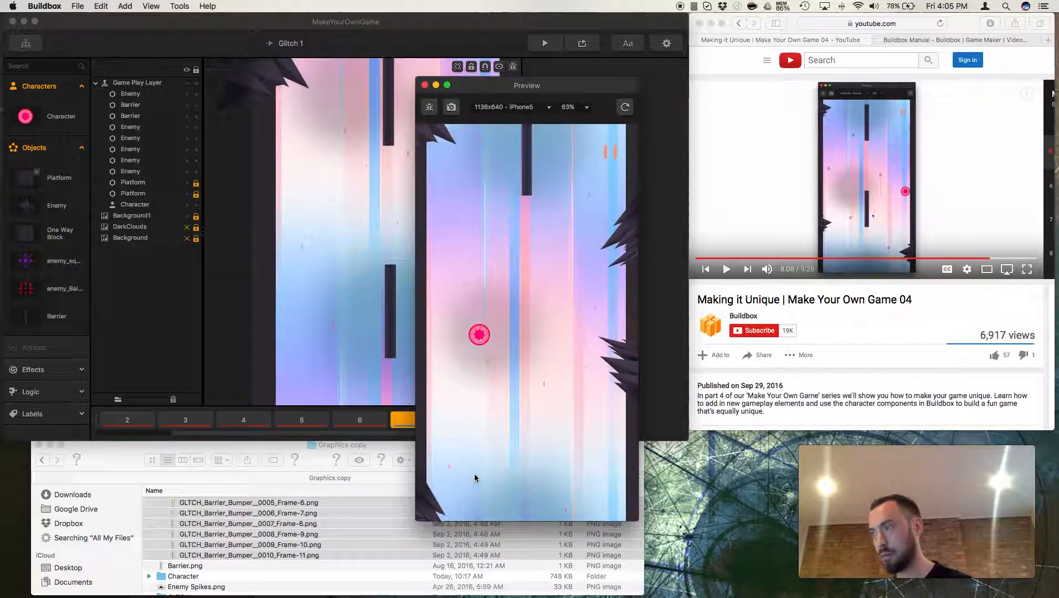
left_click(425, 86)
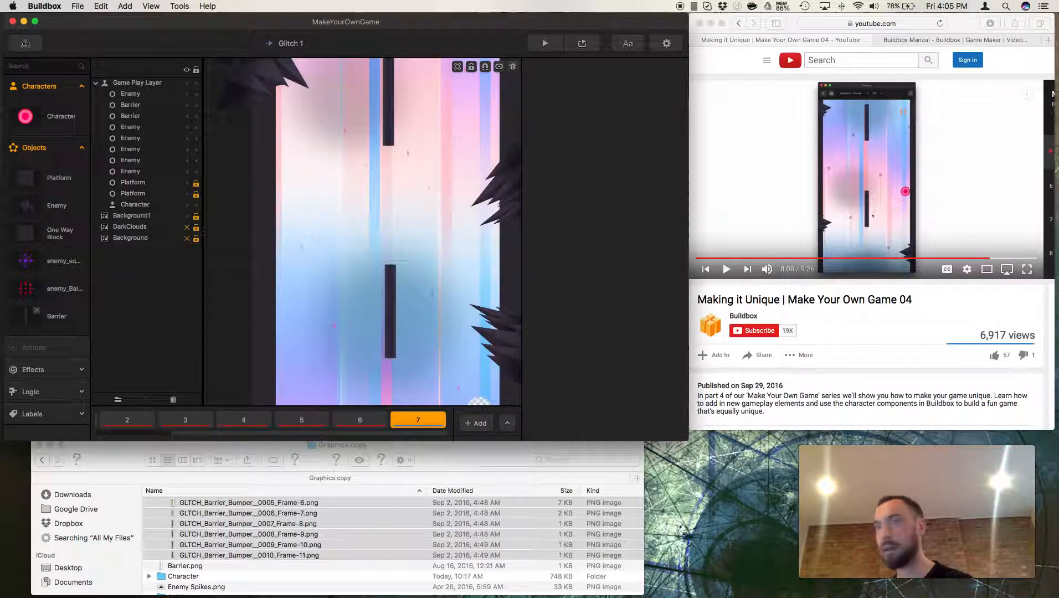
- Set the Health of the Barrier object to 999
left_click(69, 316)
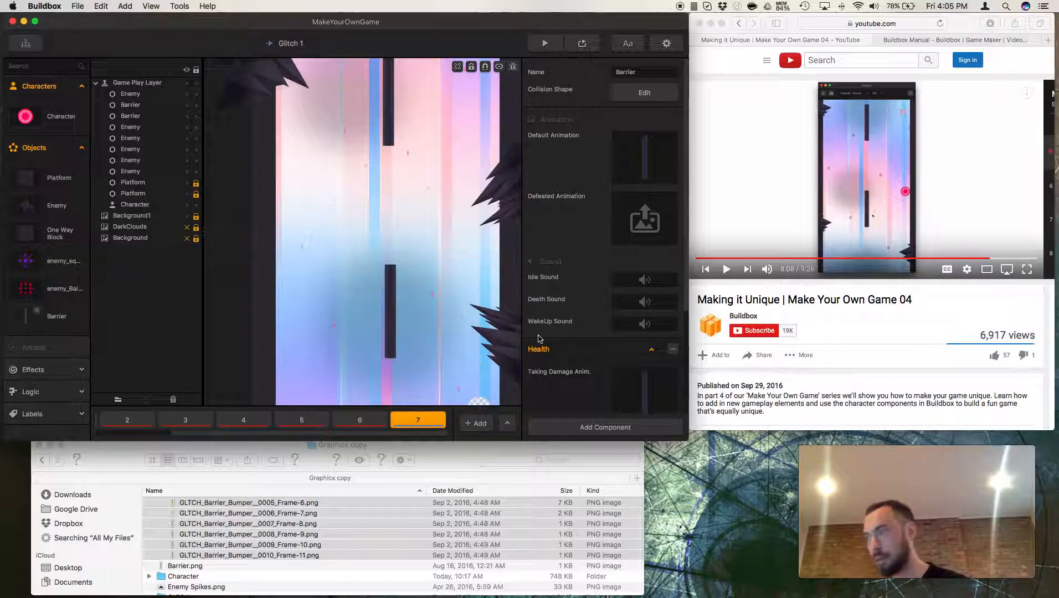
scroll(551, 343, "down", 5)
scroll(555, 340, "down", 1)
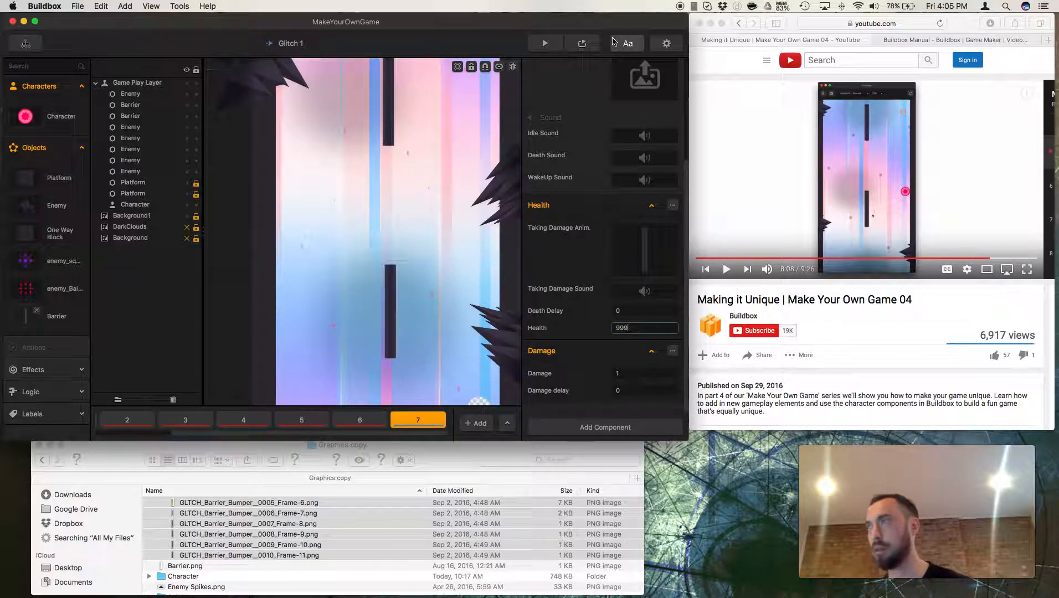
- Playtest the game again, steering the character repeatedly into the barriers, and close the preview
left_click(544, 43)
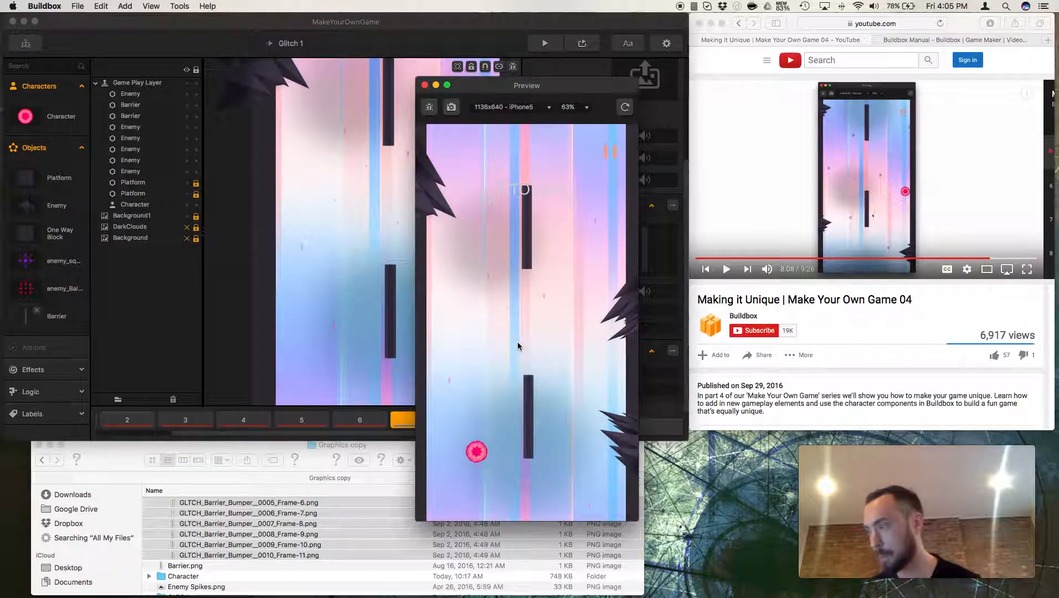
left_click(518, 342)
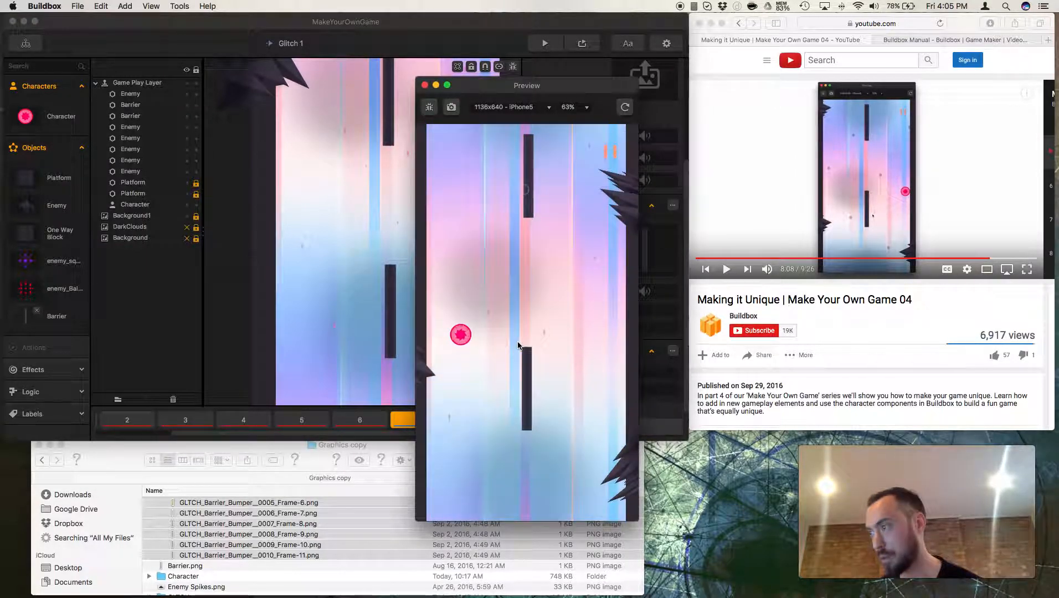
left_click(517, 342)
left_click(517, 342)
left_click(517, 342)
left_click(517, 342)
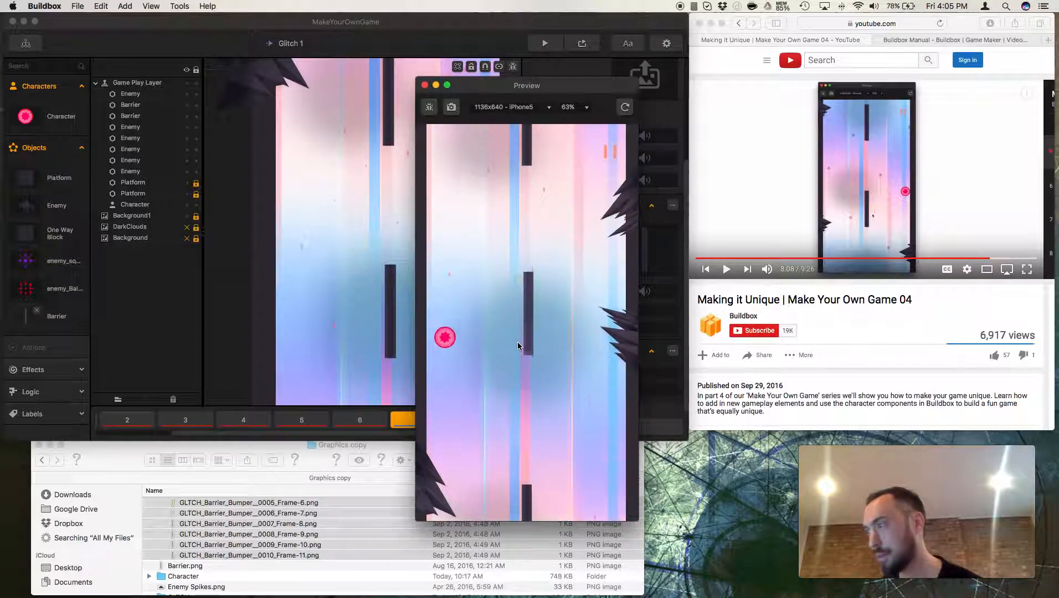
left_click(518, 343)
left_click(518, 341)
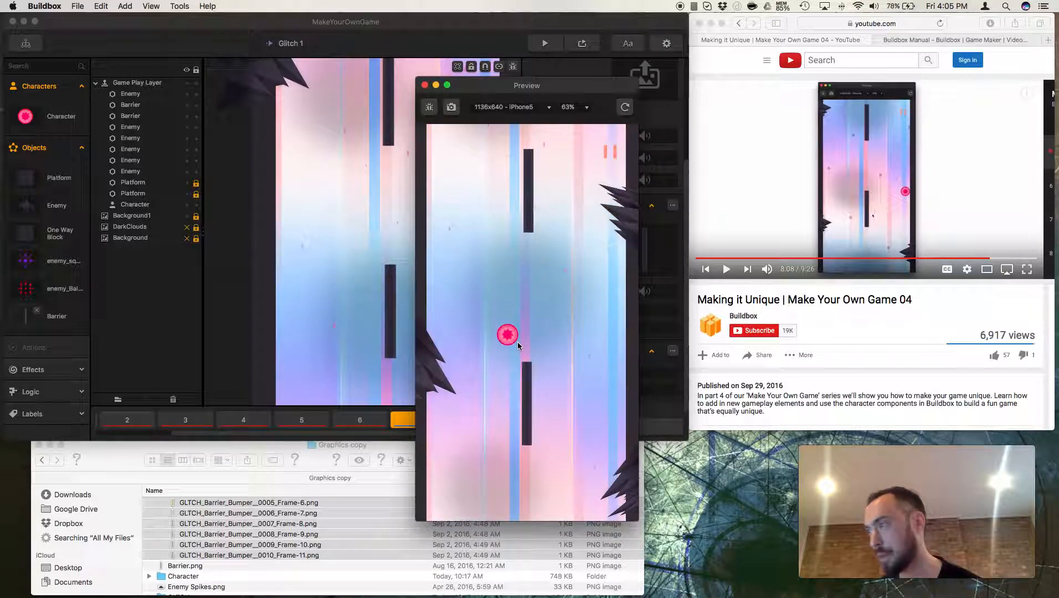
left_click(517, 342)
left_click(517, 342)
left_click(517, 341)
left_click(517, 346)
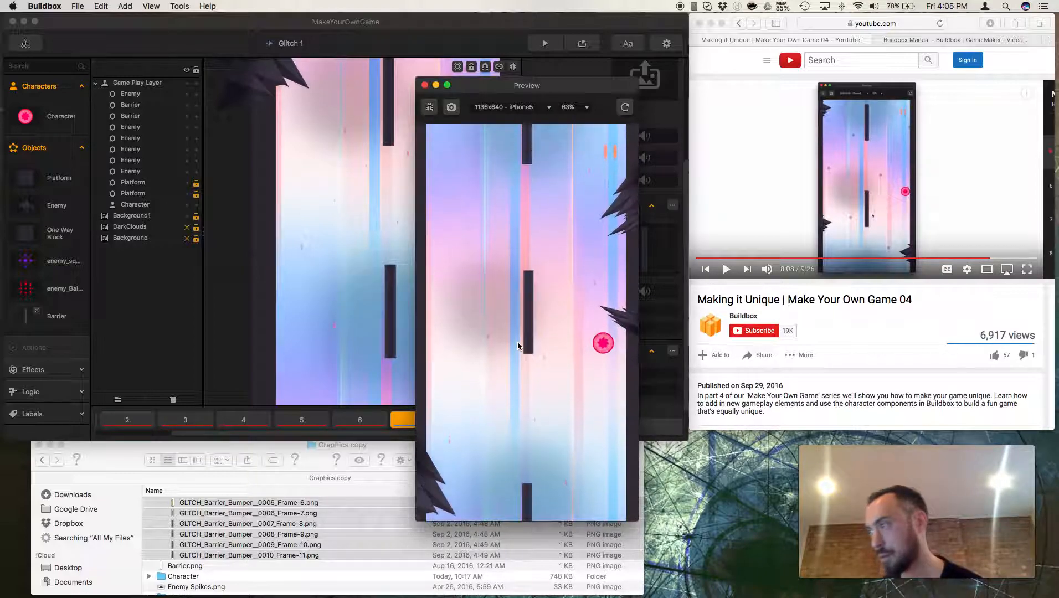
left_click(517, 346)
left_click(517, 343)
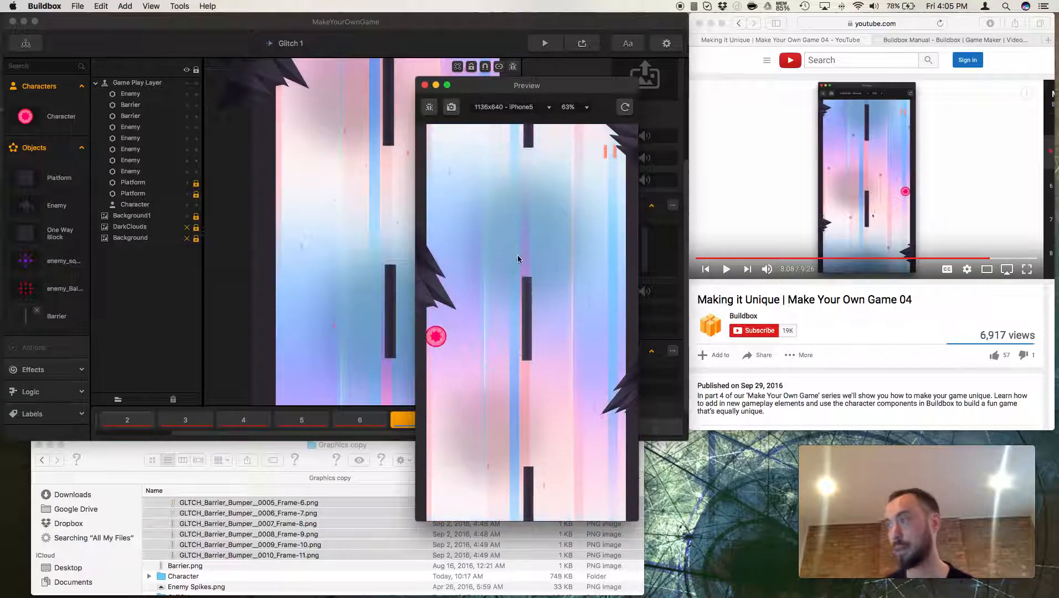
left_click(424, 85)
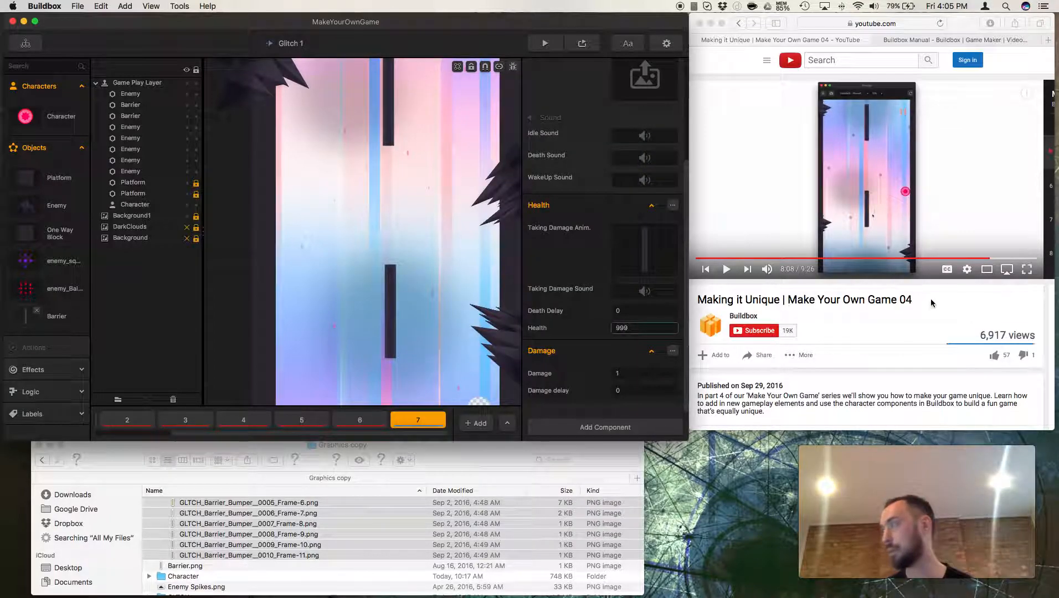
- Play the tutorial video on to 8:22, pause it and open the Barrier object's properties in Buildbox
left_click(723, 273)
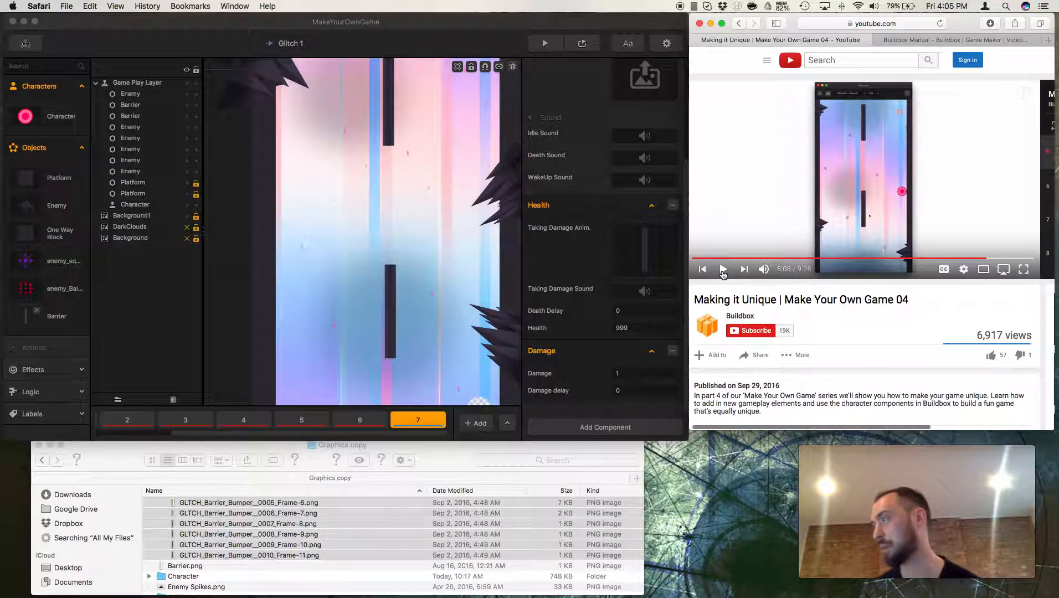
left_click(722, 271)
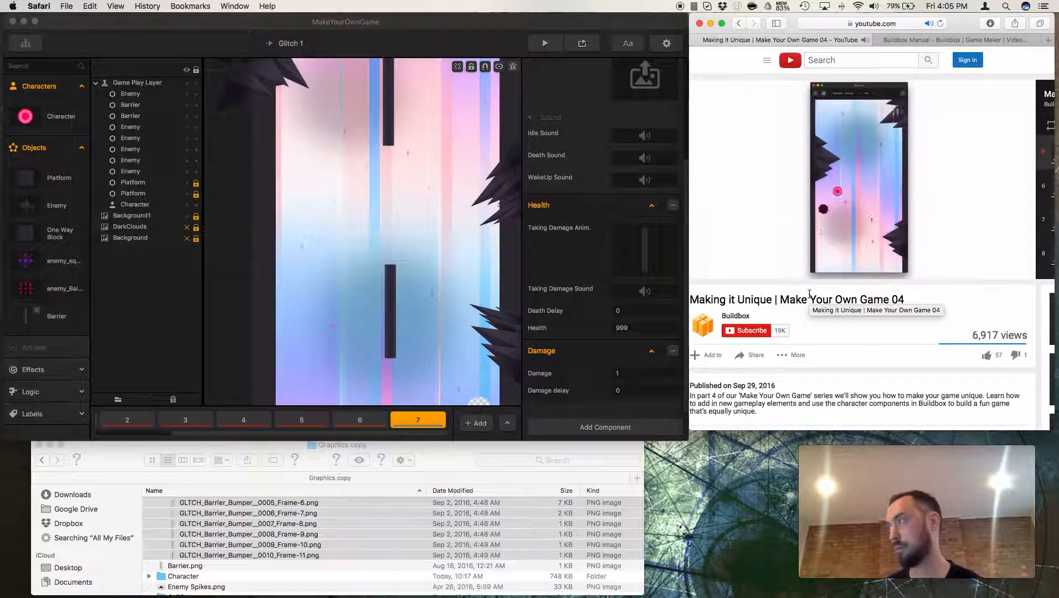
left_click(717, 269)
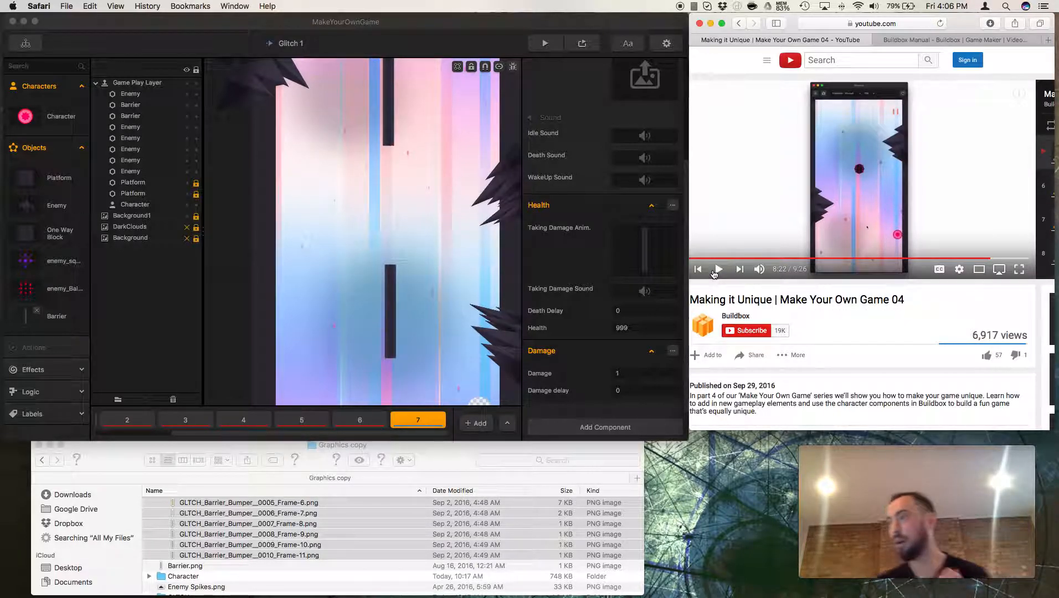
left_click(59, 318)
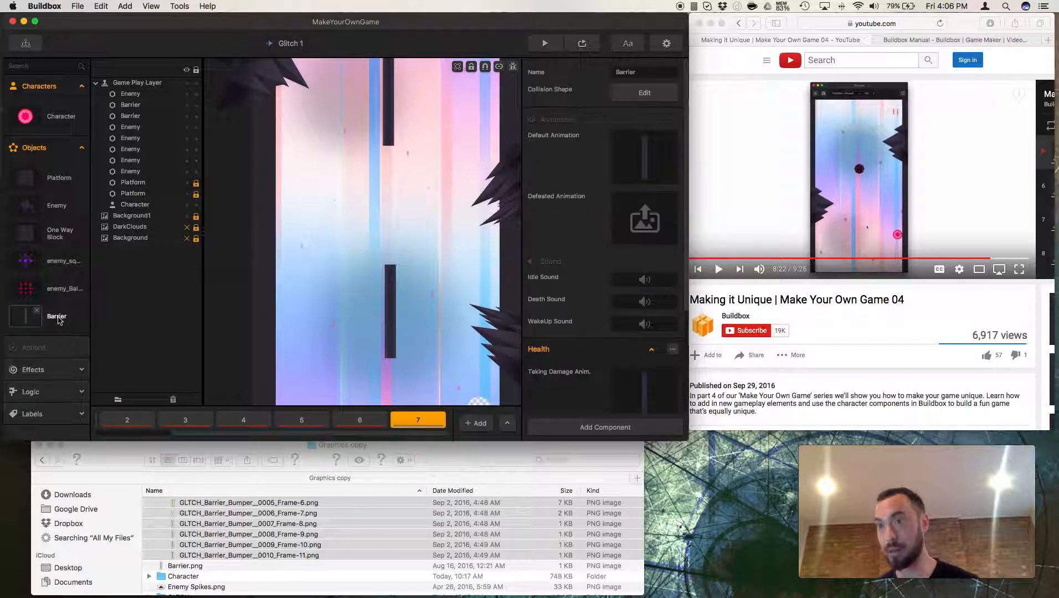
- Set the Damage of the Barrier object to 0
scroll(608, 338, "down", 5)
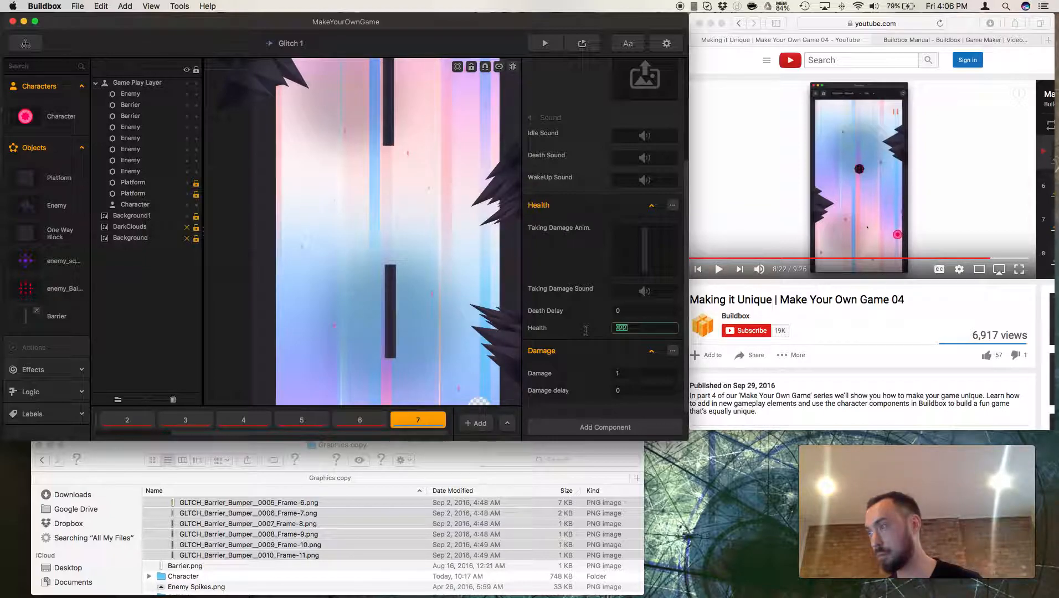
left_click(627, 372)
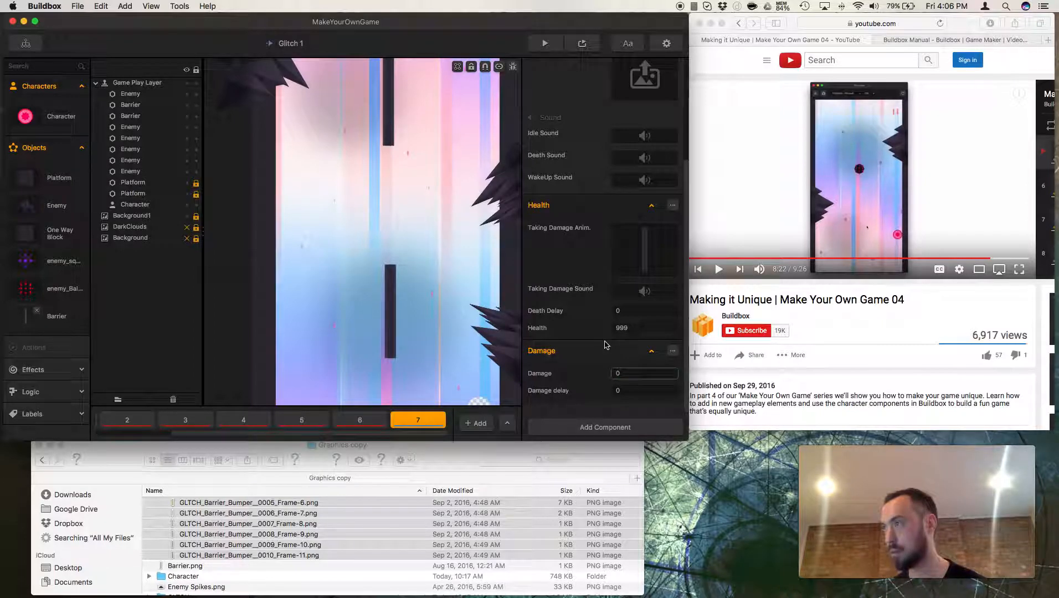
scroll(605, 345, "up", 3)
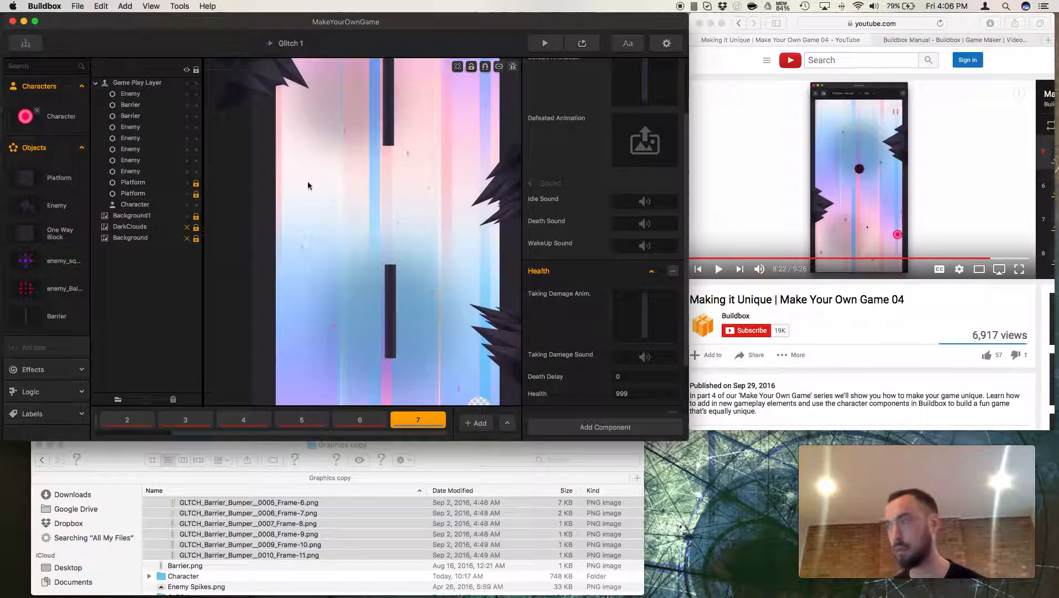
- Open the Character's properties and set its Health to 1
left_click_drag(60, 119, 61, 118)
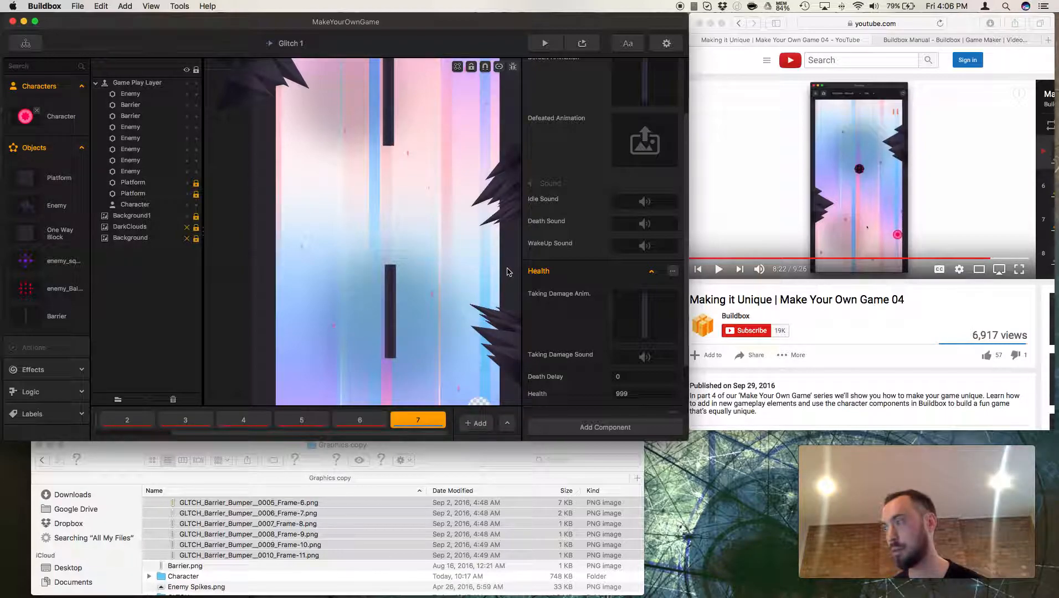
scroll(529, 278, "down", 5)
scroll(451, 188, "up", 5)
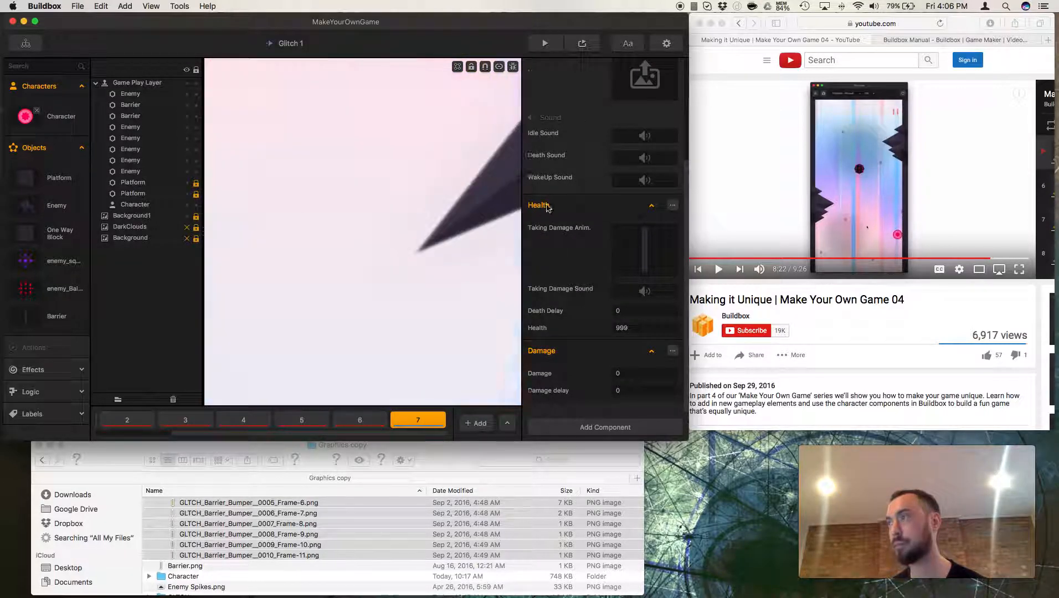
scroll(362, 262, "down", 5)
scroll(492, 232, "up", 1)
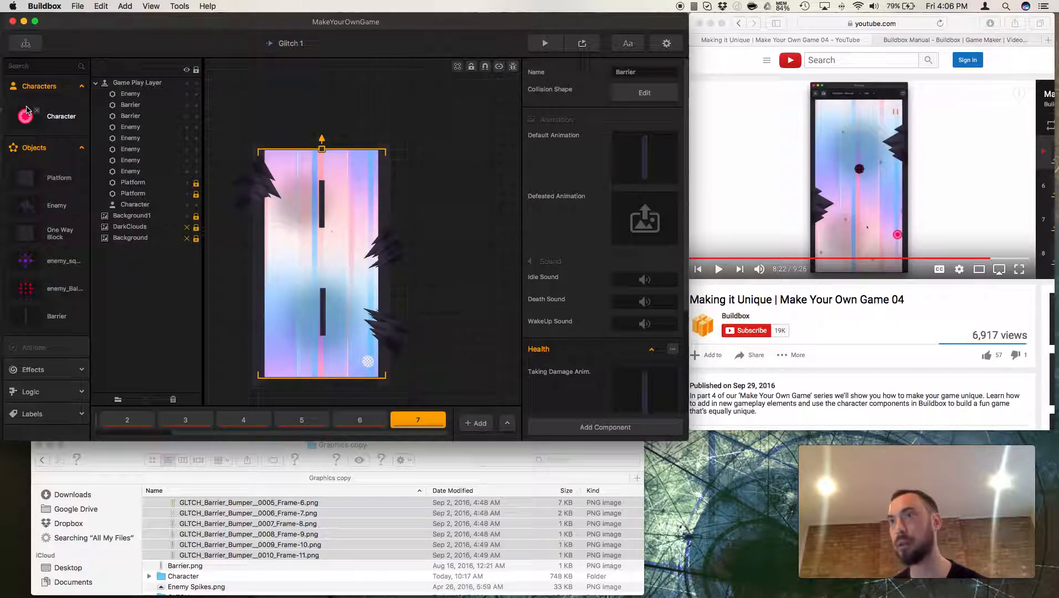
left_click(73, 121)
scroll(593, 261, "down", 10)
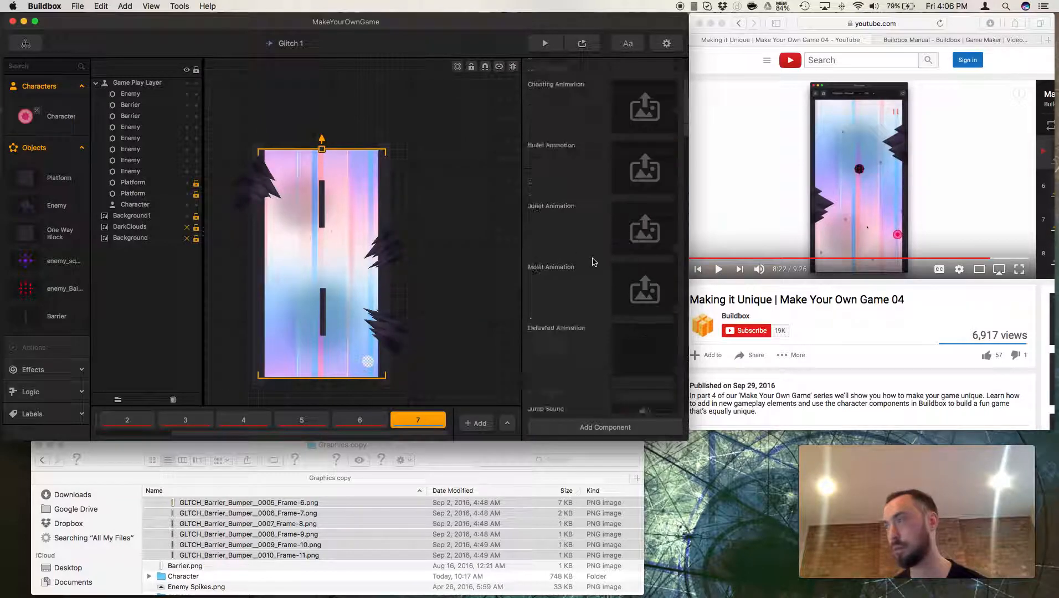
left_click(623, 311)
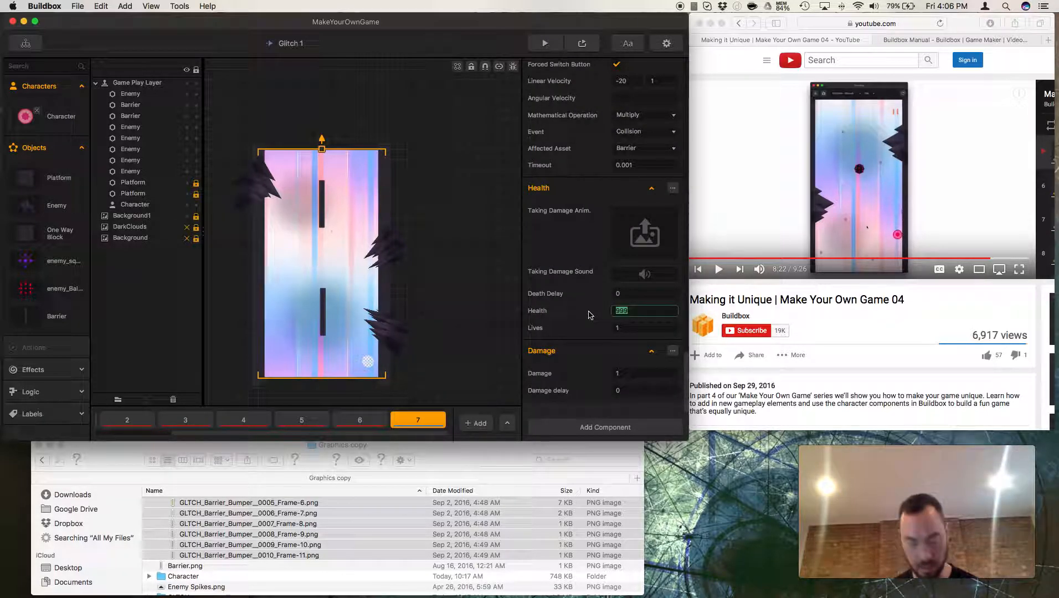
- Switch to the tutorial video in Safari, replay an earlier part and pause it at 7:13
left_click(859, 347)
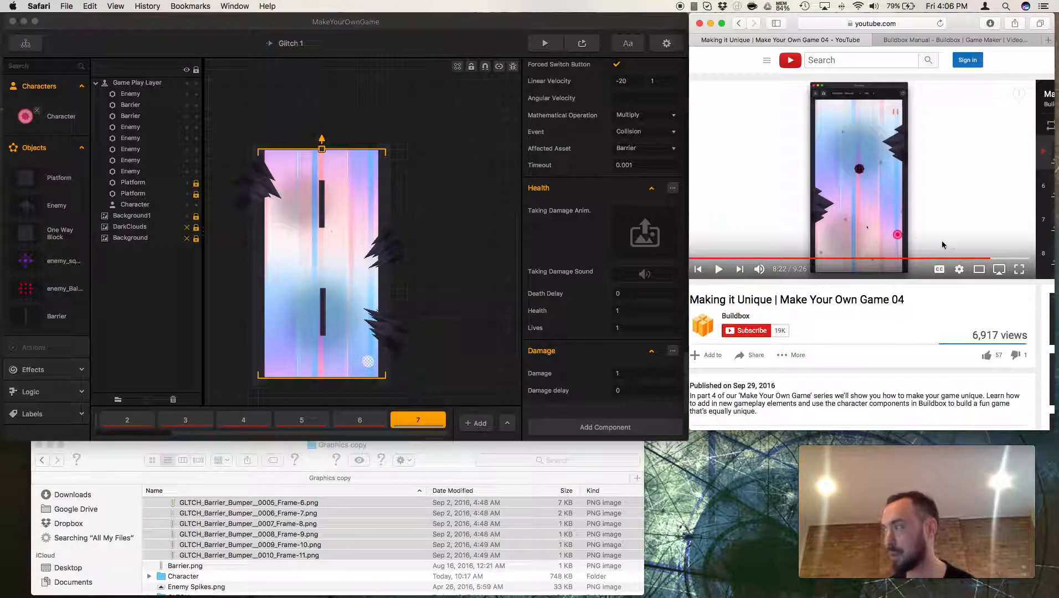
left_click(961, 259)
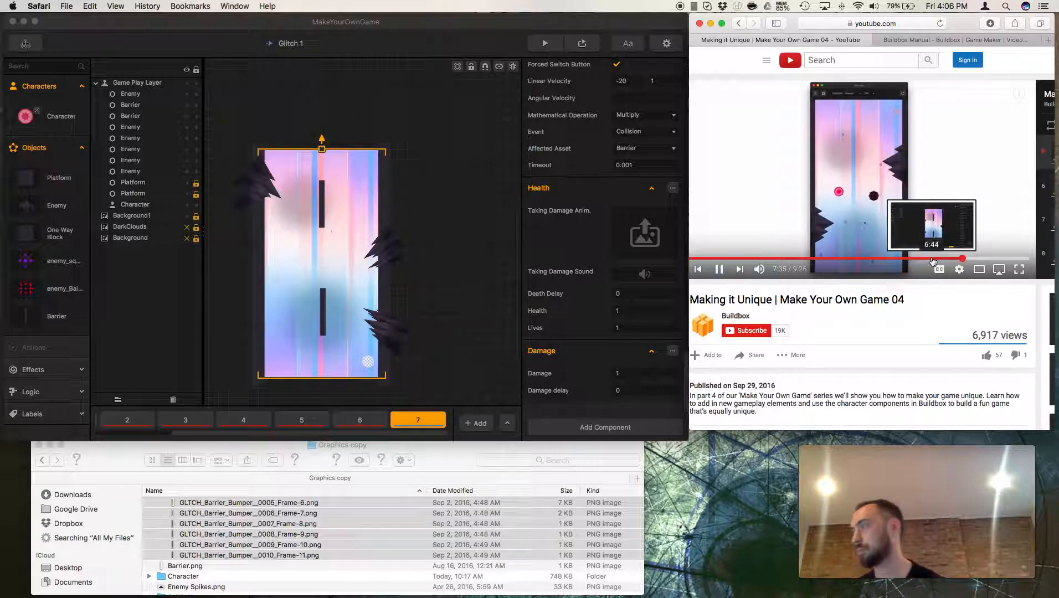
left_click(924, 259)
left_click(940, 258)
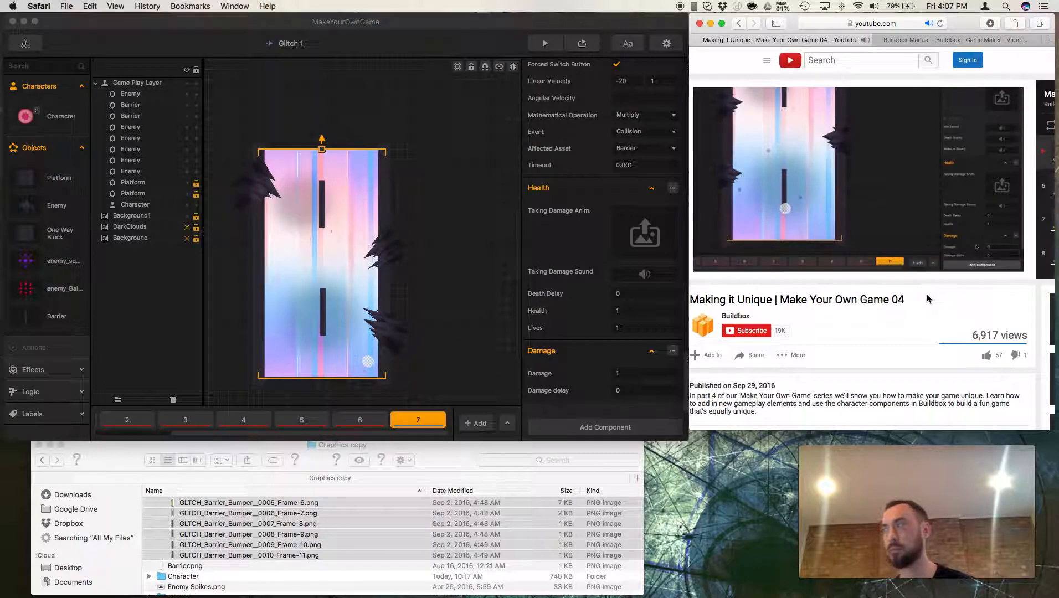
key("space")
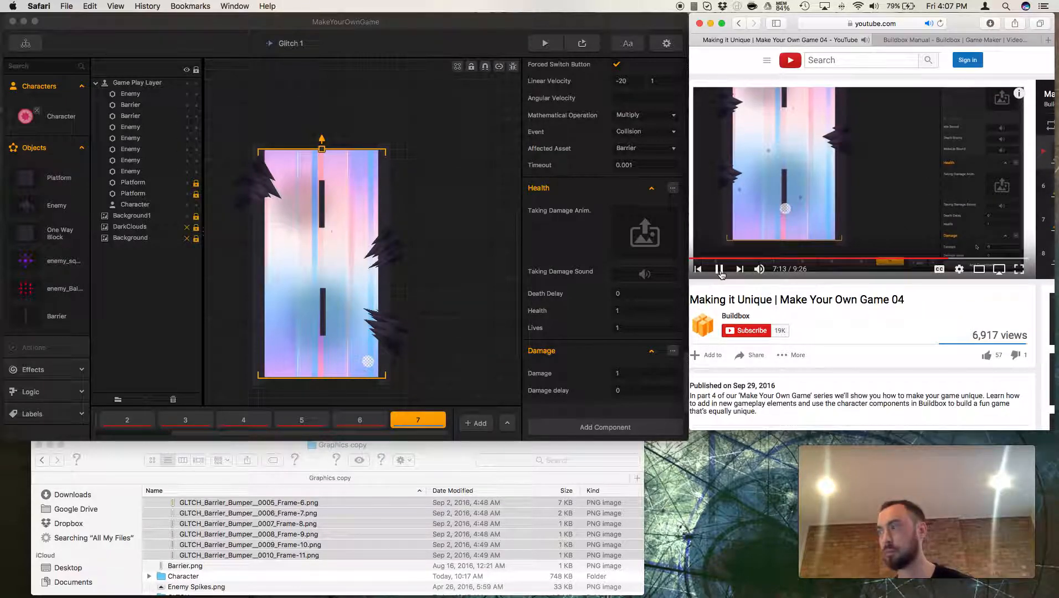
- Return to Buildbox, set the Character's Damage to 0, playtest it in a preview and close the preview
left_click(625, 373)
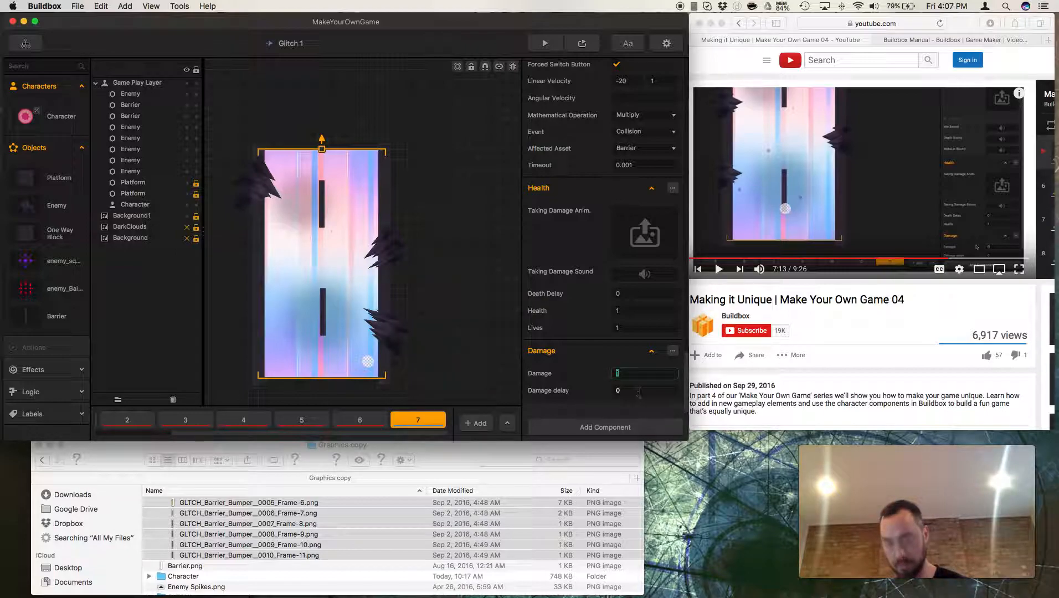
left_click(647, 409)
left_click(582, 44)
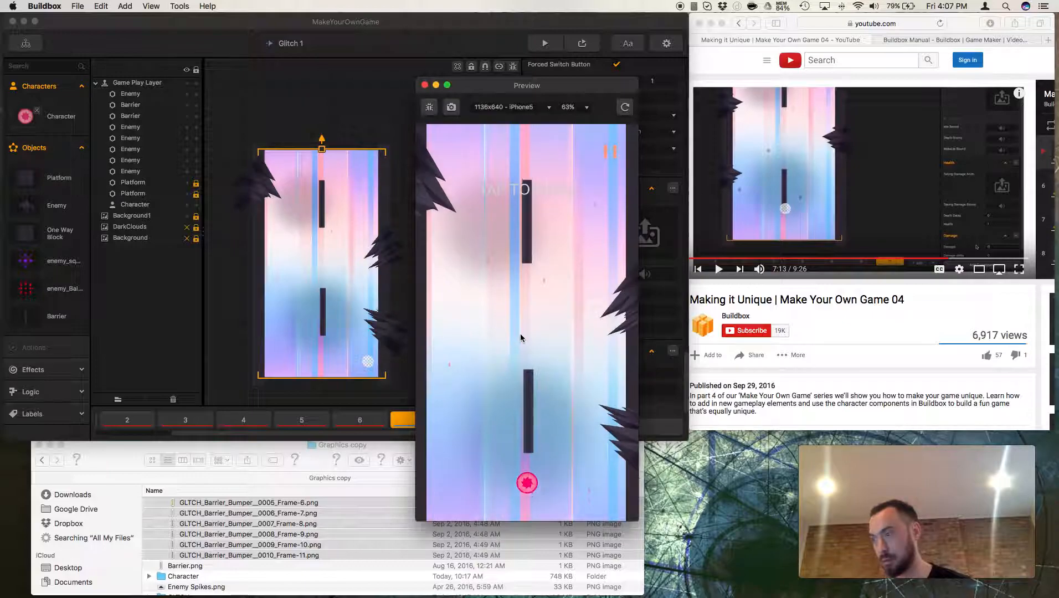
left_click(520, 338)
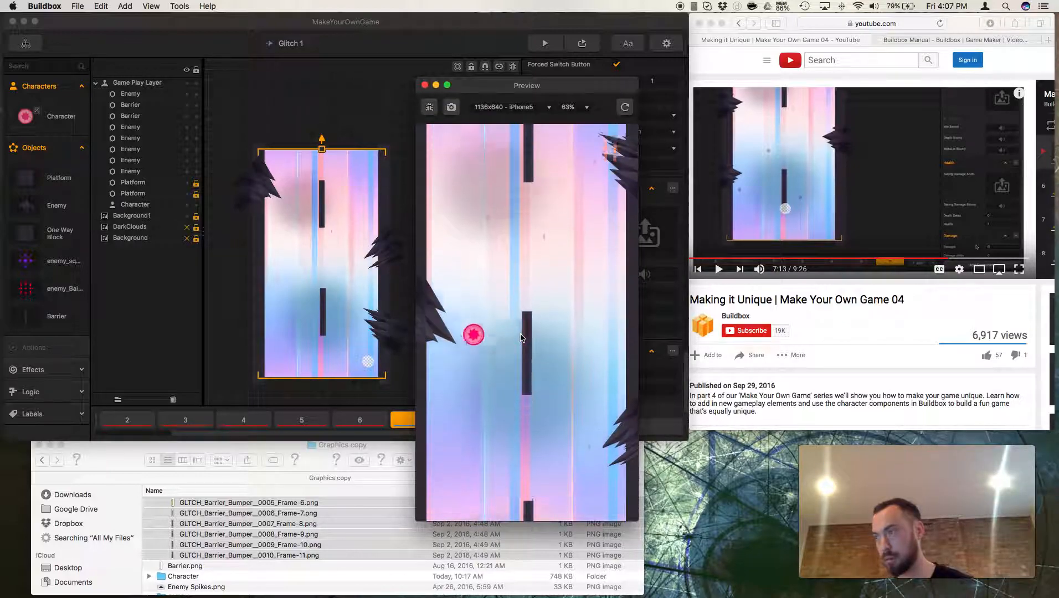
left_click(425, 86)
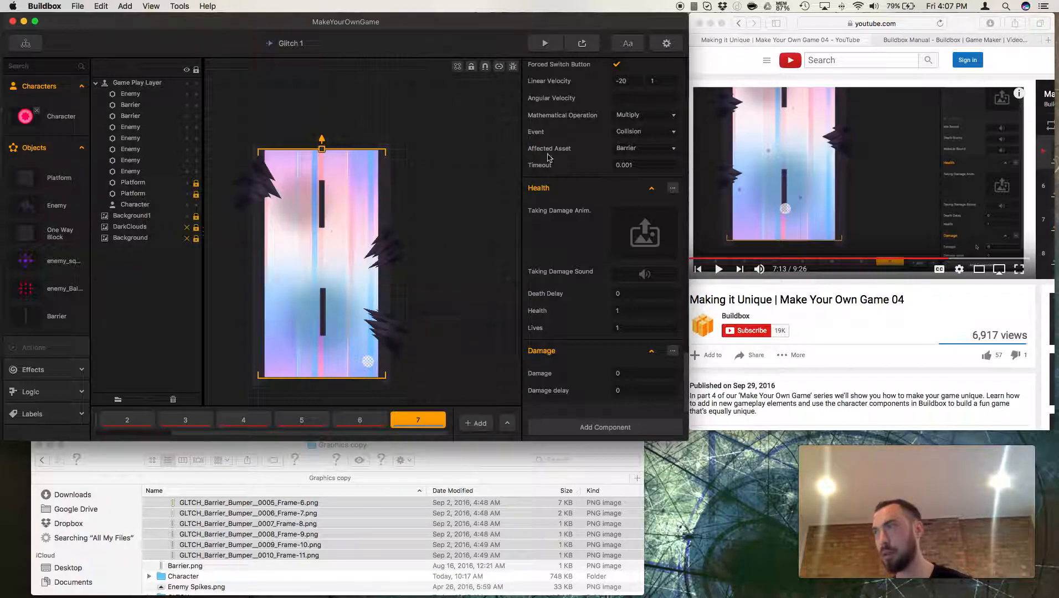
- Set the Character's Damage back to 1
scroll(553, 177, "up", 10)
scroll(581, 205, "down", 10)
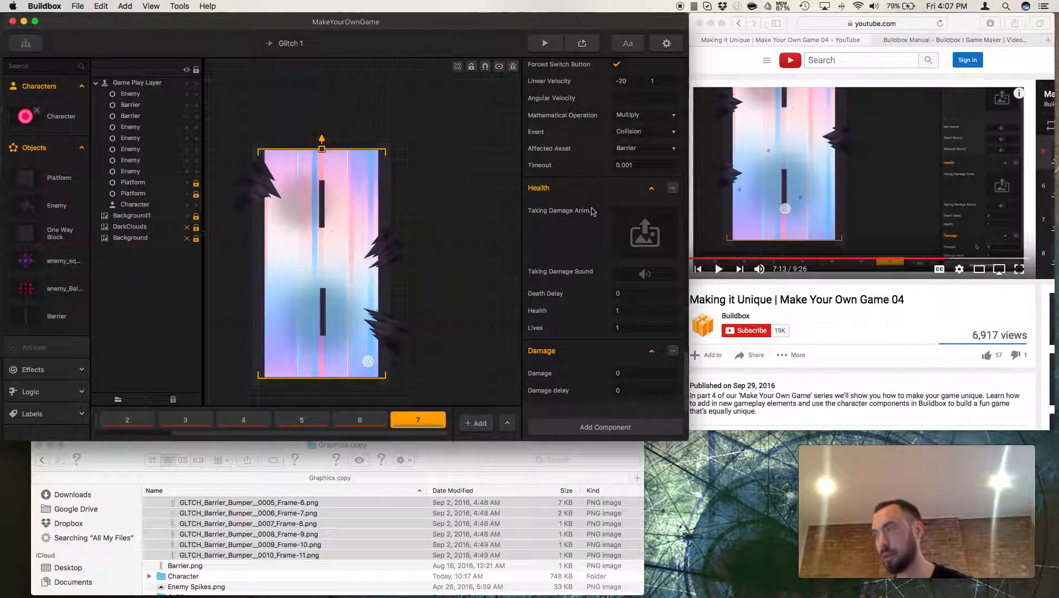
left_click(640, 374)
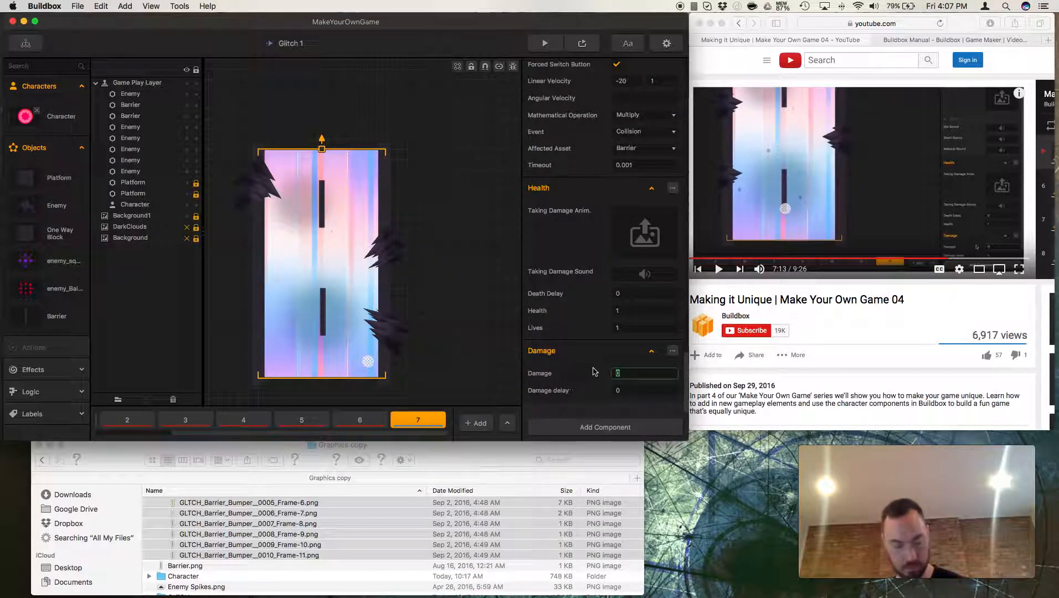
left_click(475, 321)
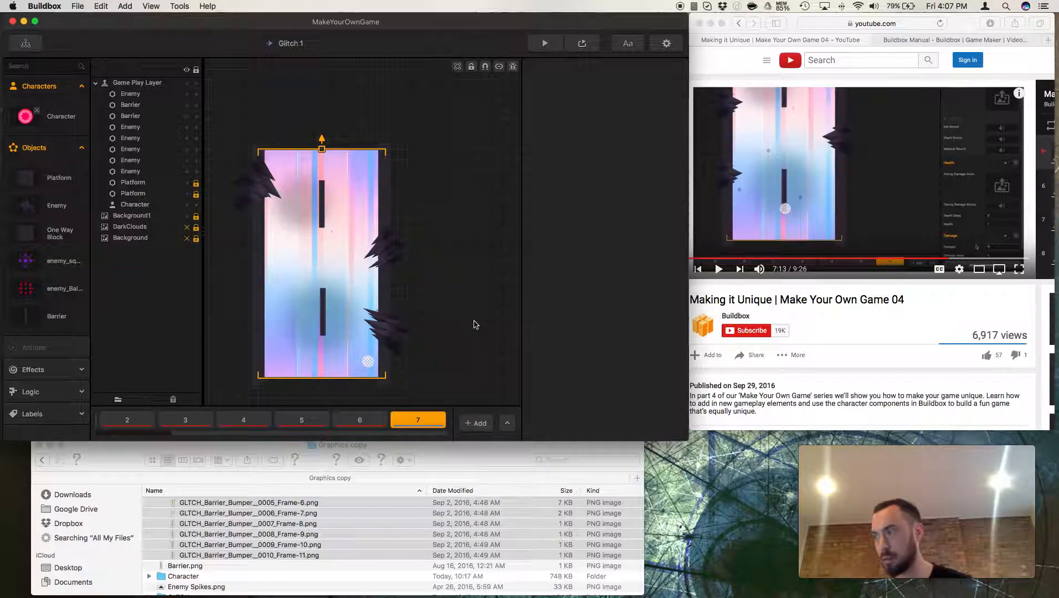
- Delete the Health component from the Character
left_click(55, 116)
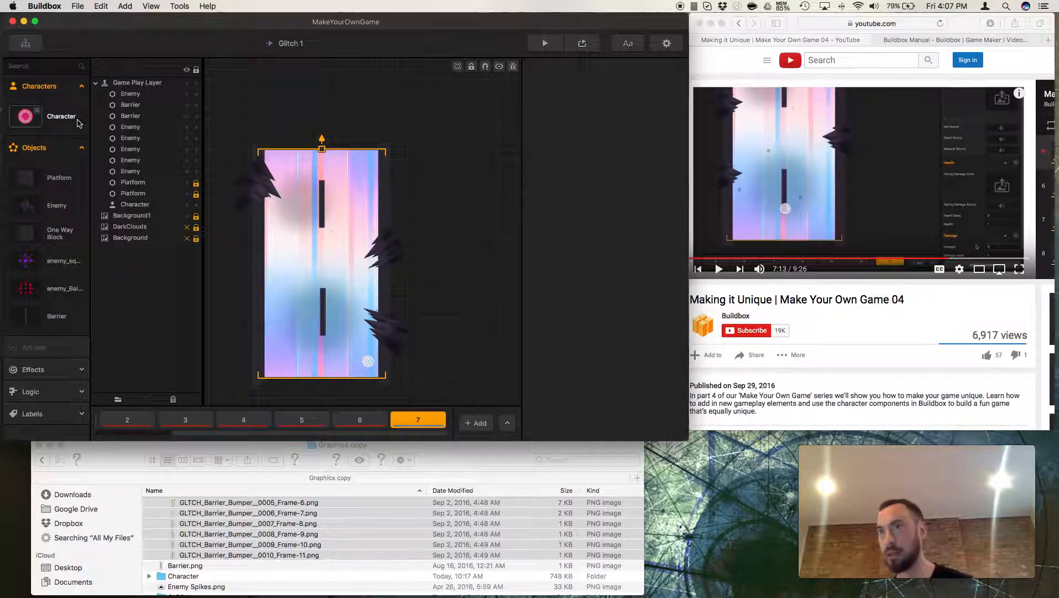
scroll(630, 254, "down", 15)
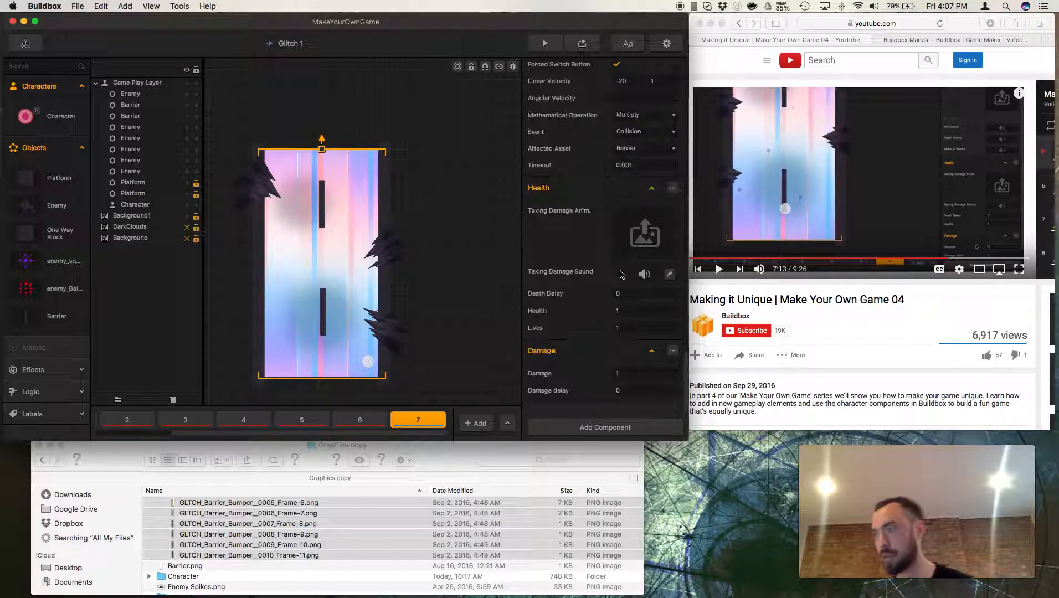
left_click(673, 190)
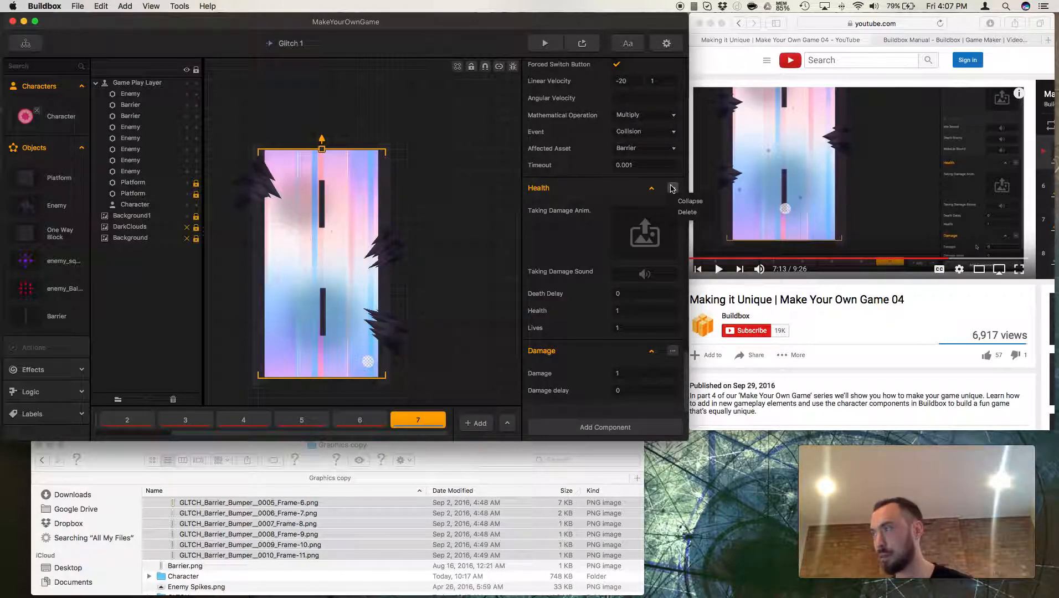
left_click(673, 208)
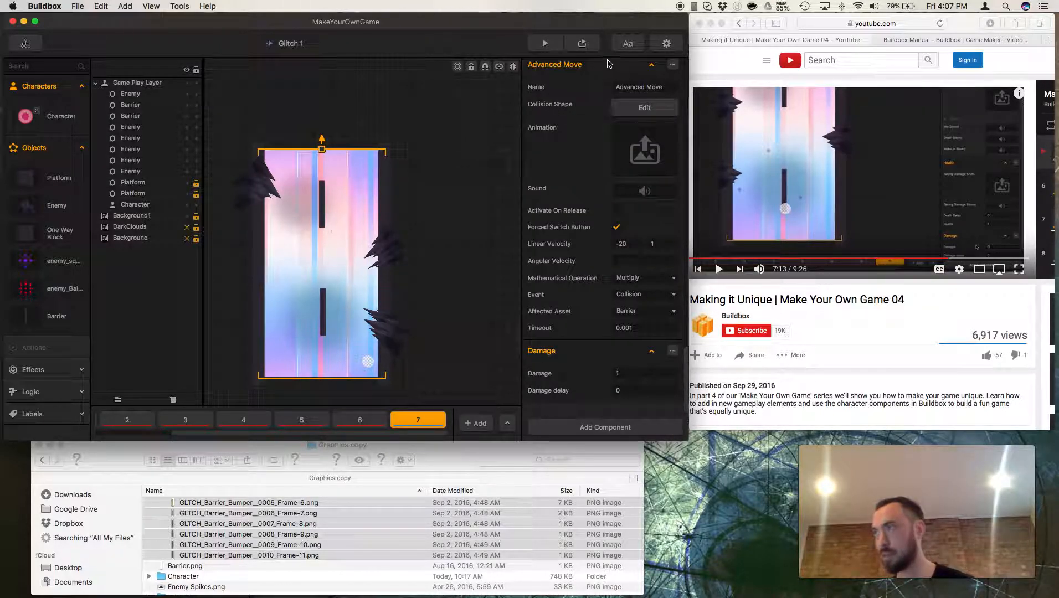
- Playtest the character against the barriers and enemies in a new preview and close it
left_click(544, 43)
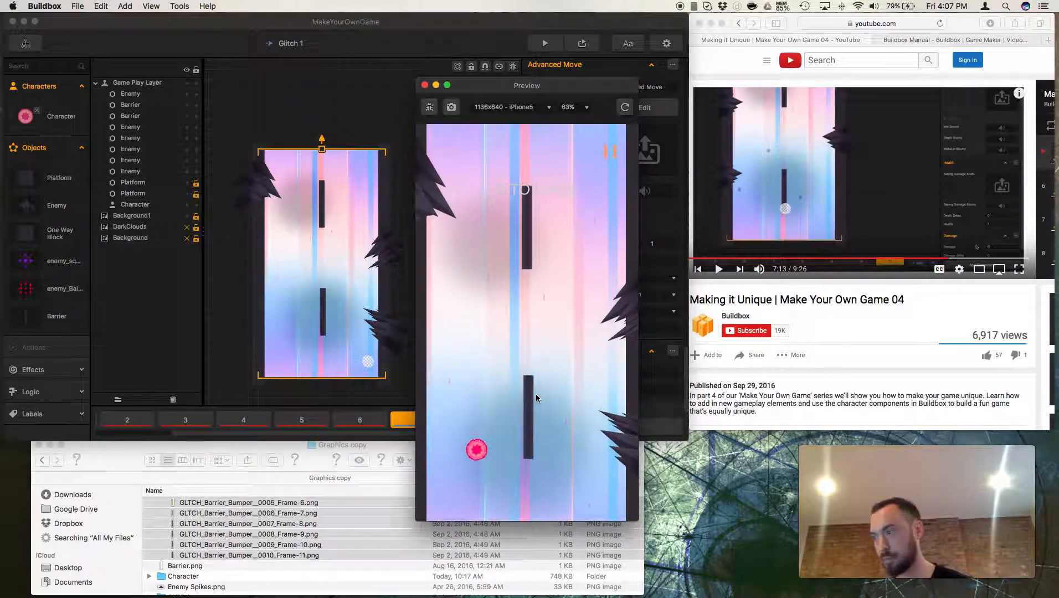
left_click(535, 394)
left_click(535, 393)
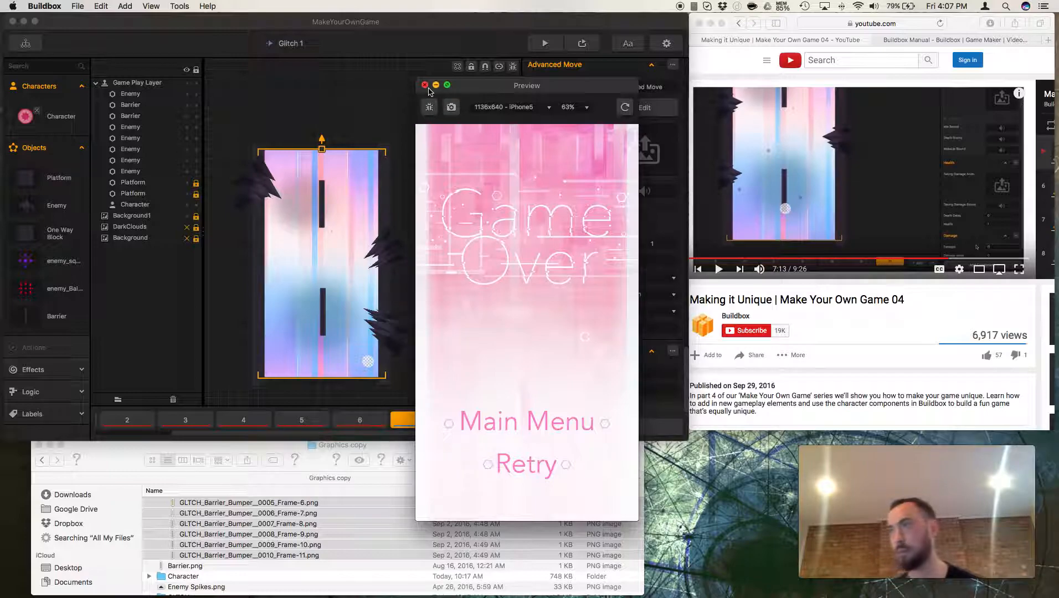
left_click(425, 87)
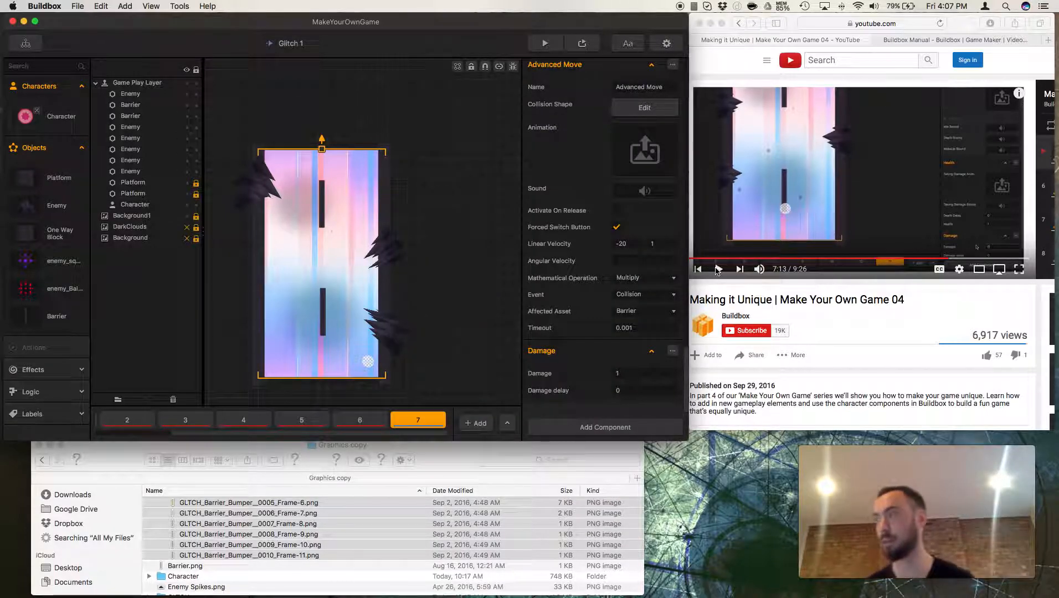
- Resume the tutorial video in Safari, skipping ahead to 7:36 and further on to a later gameplay part
left_click(718, 272)
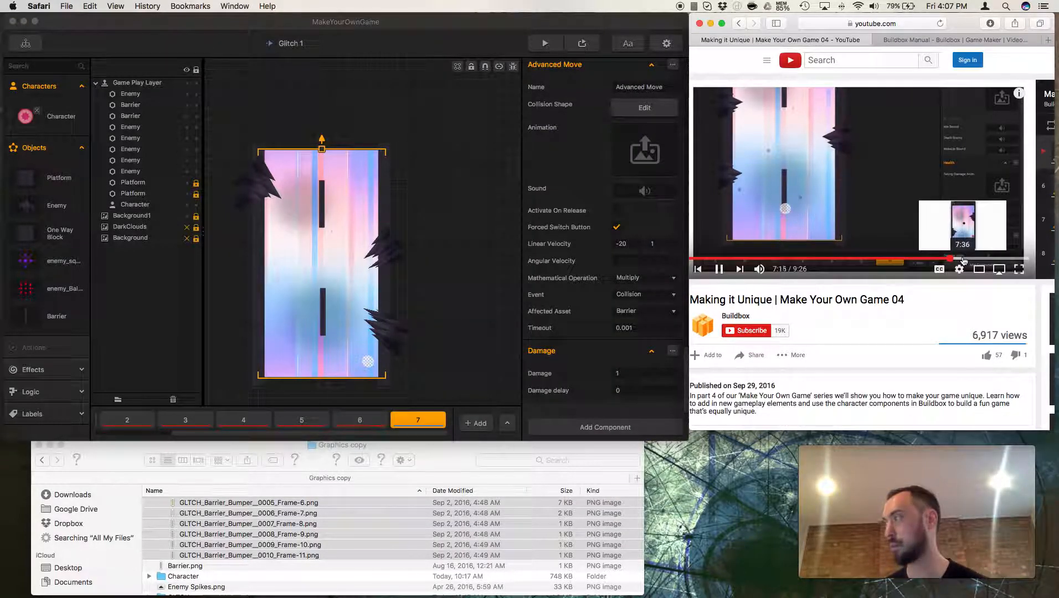
left_click(963, 260)
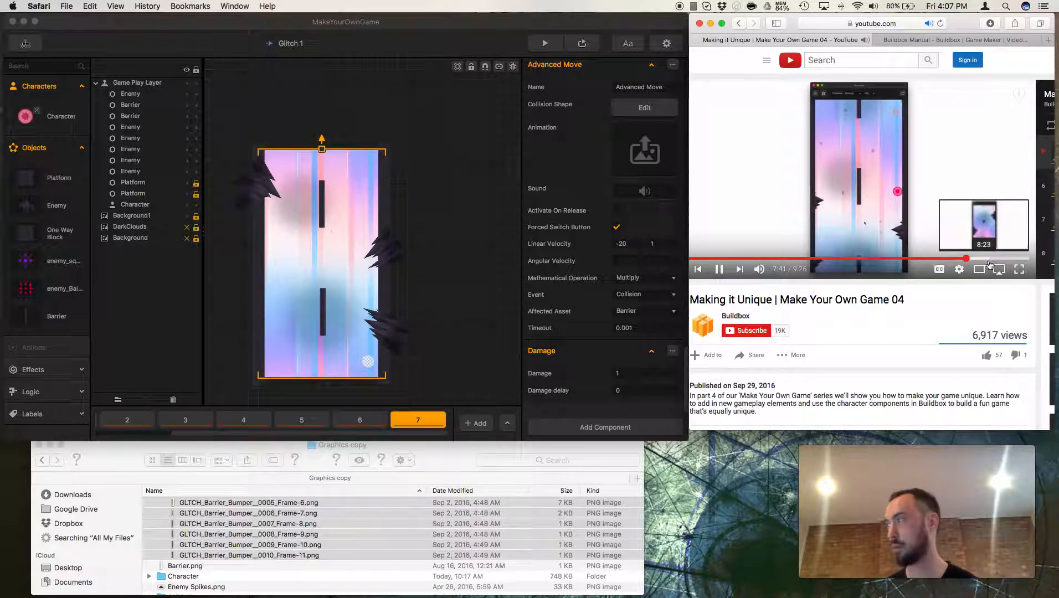
left_click(979, 260)
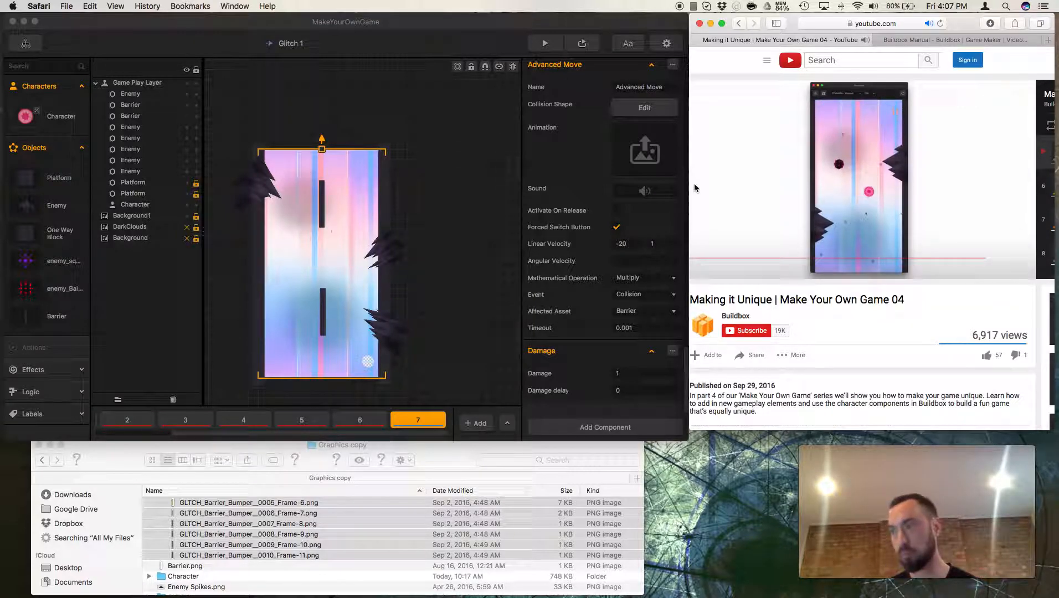
- Playtest scene 7 in a new preview, retrying once to check the character's collisions with the enemies, and close the preview
left_click(407, 422)
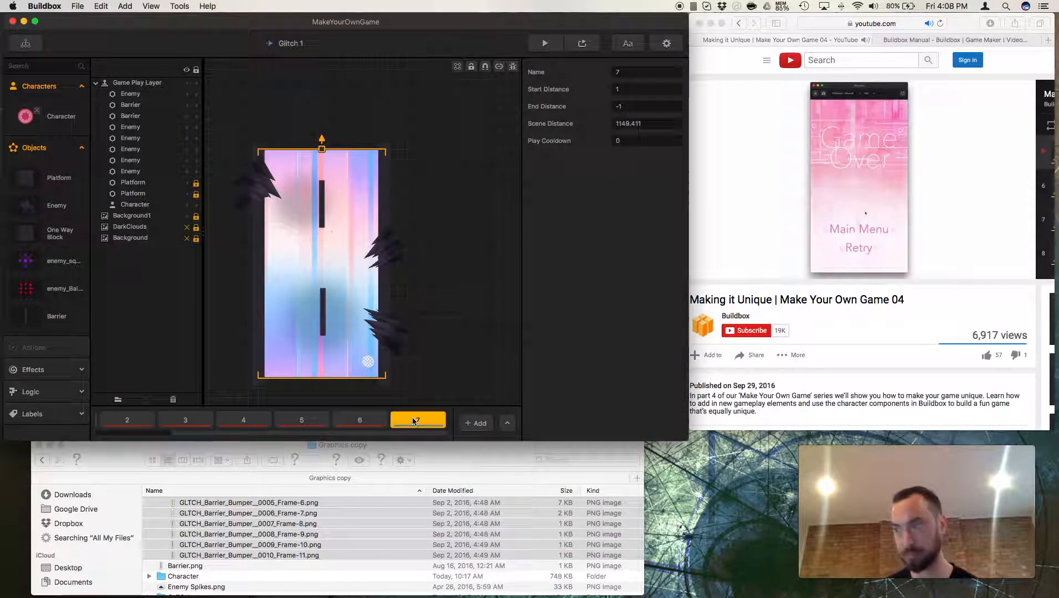
left_click(545, 43)
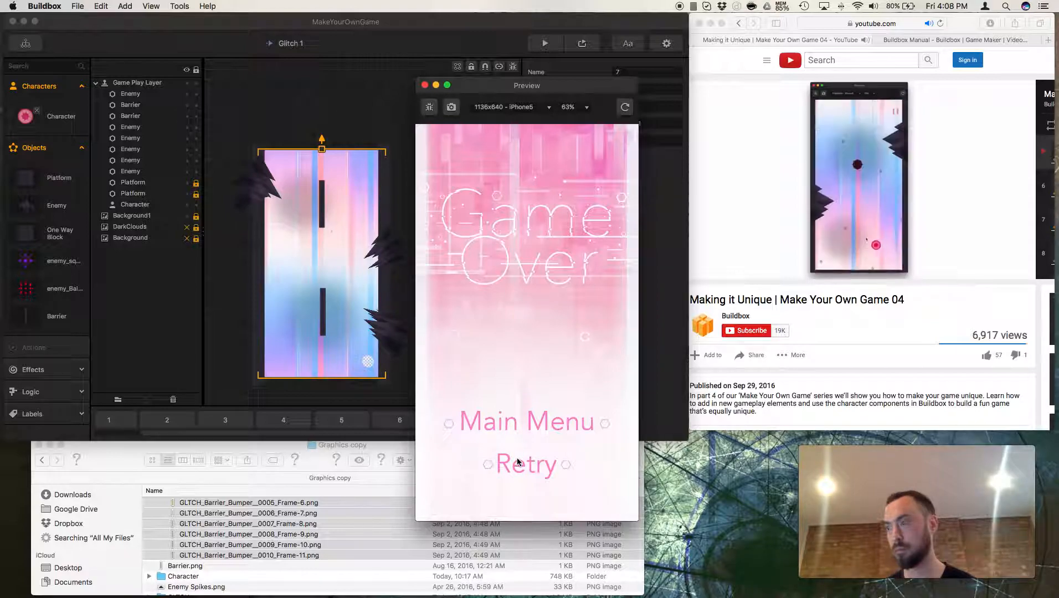
left_click(518, 457)
left_click(516, 463)
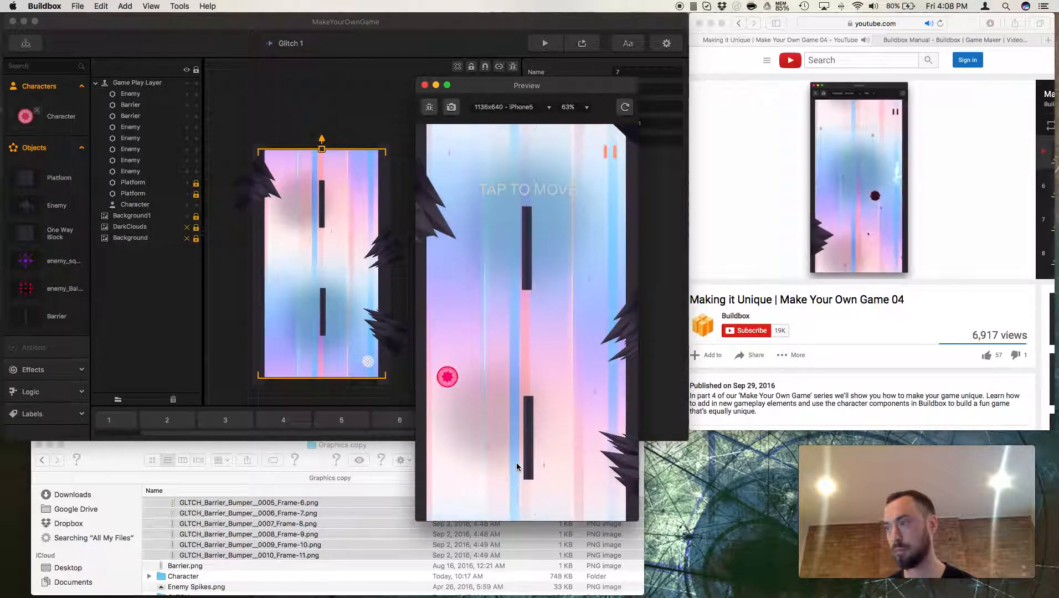
left_click(516, 447)
left_click(516, 447)
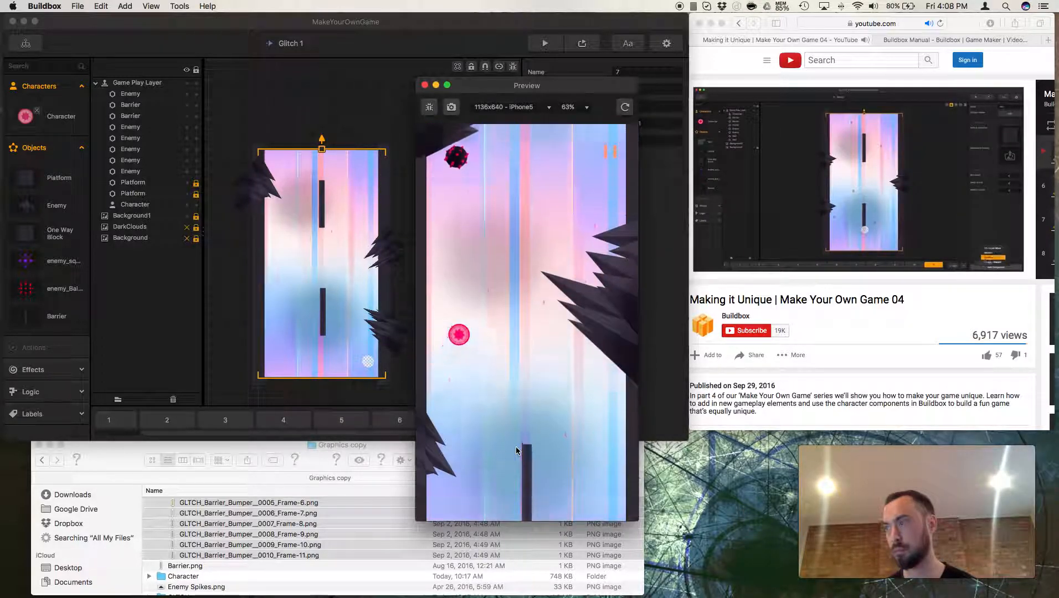
left_click(515, 447)
left_click(515, 447)
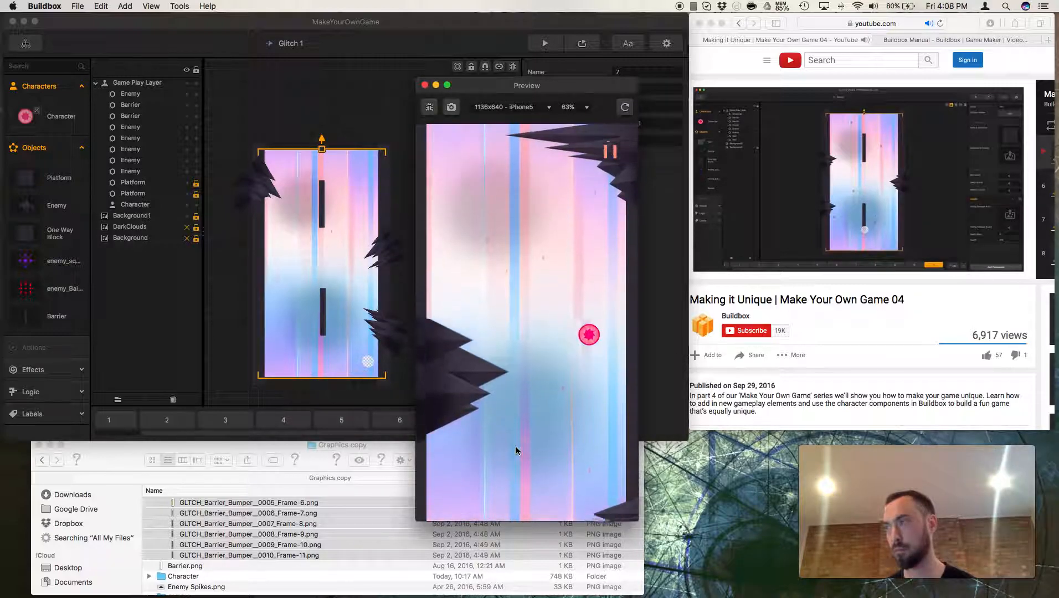
left_click(516, 447)
left_click(515, 447)
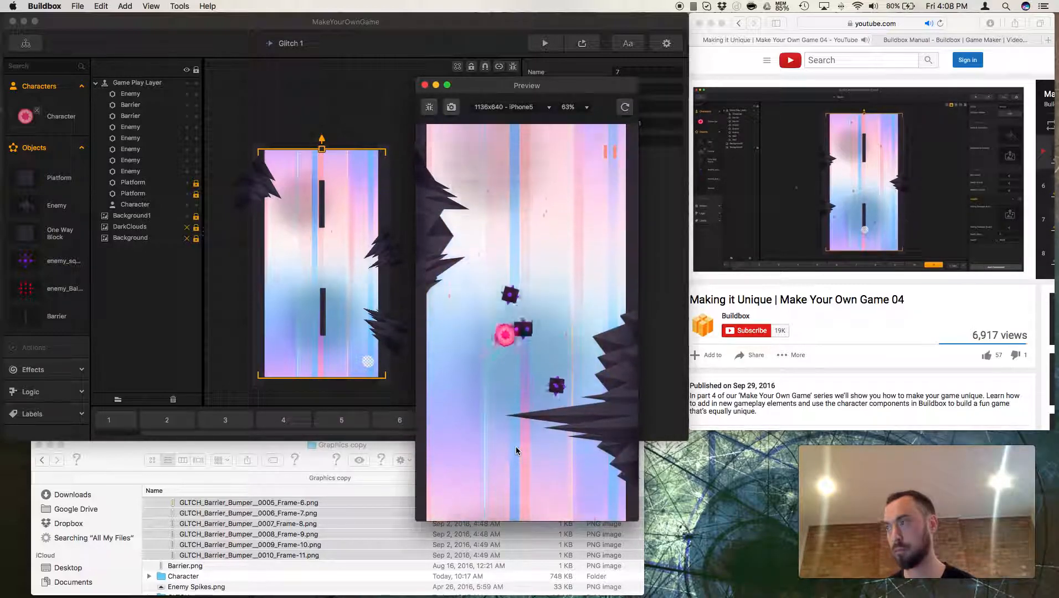
left_click(772, 308)
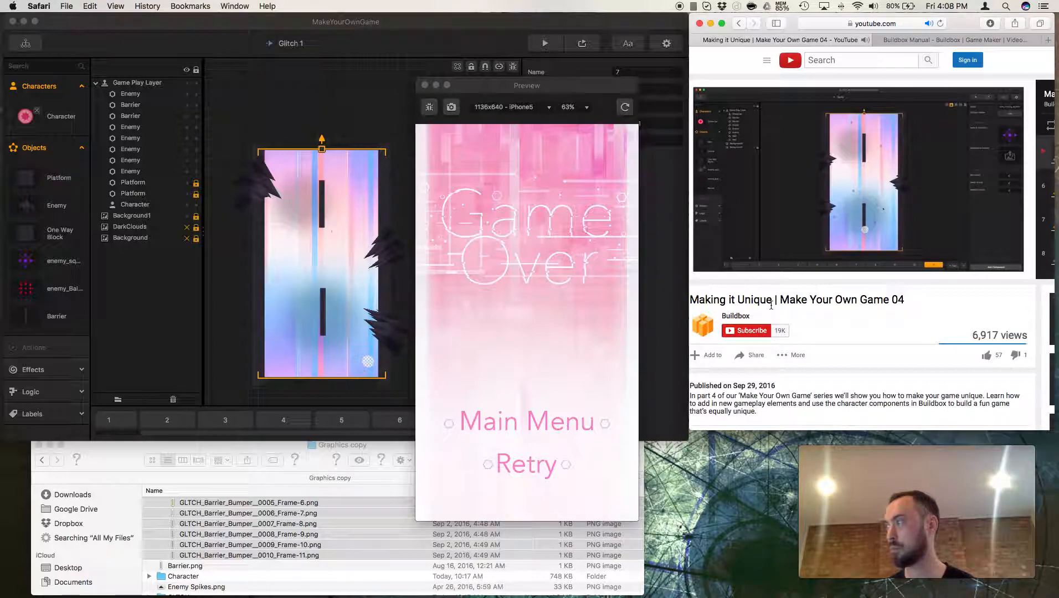
left_click(425, 86)
- Add a Health component to the red rotating ball enemy object and set its Health to 99
left_click(53, 285)
left_click(52, 284)
left_click(678, 430)
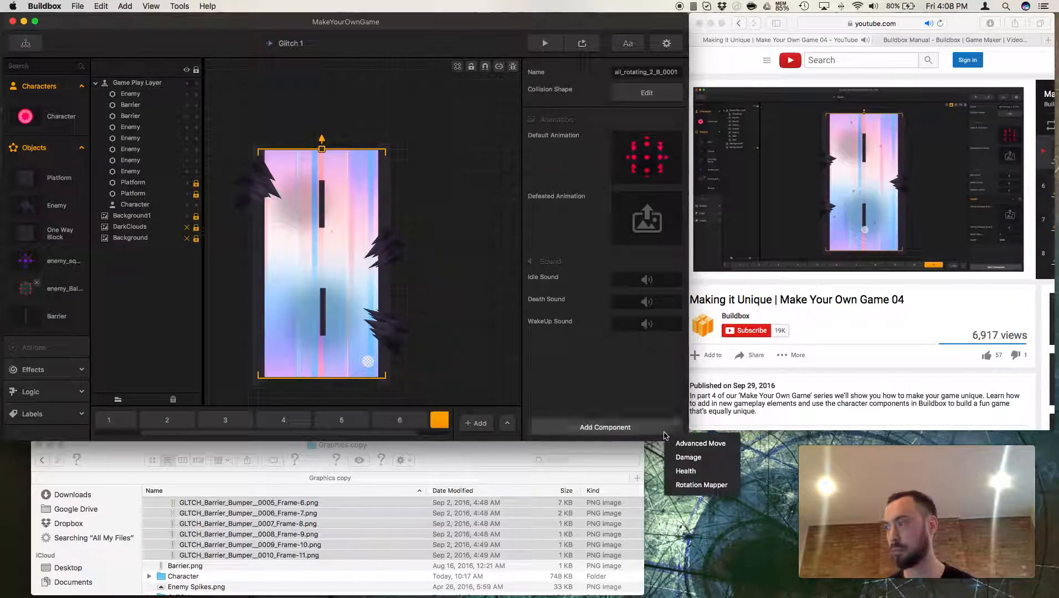
left_click(690, 472)
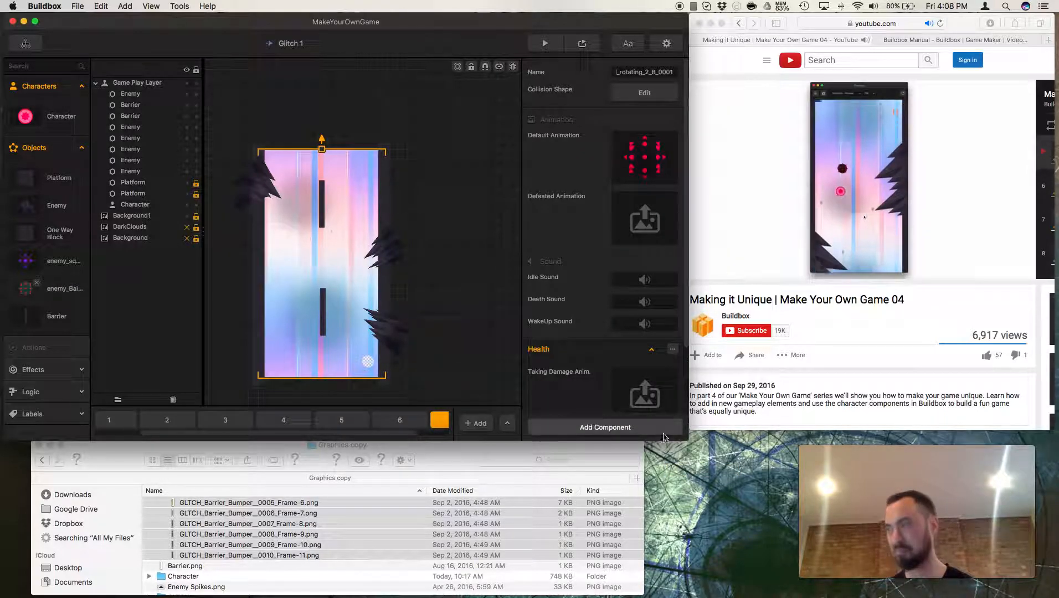
left_click(651, 352)
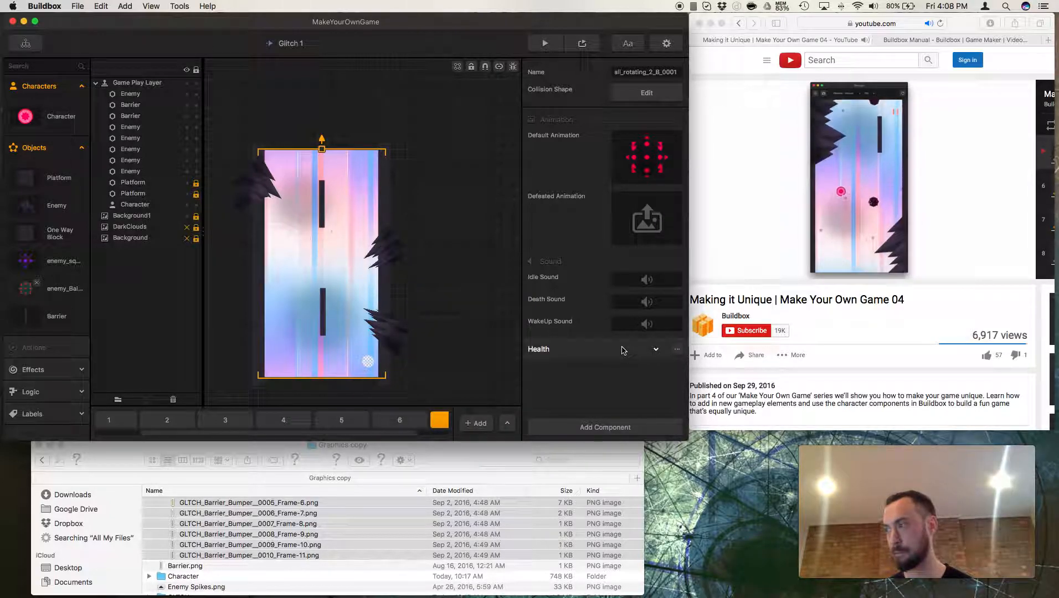
left_click(656, 352)
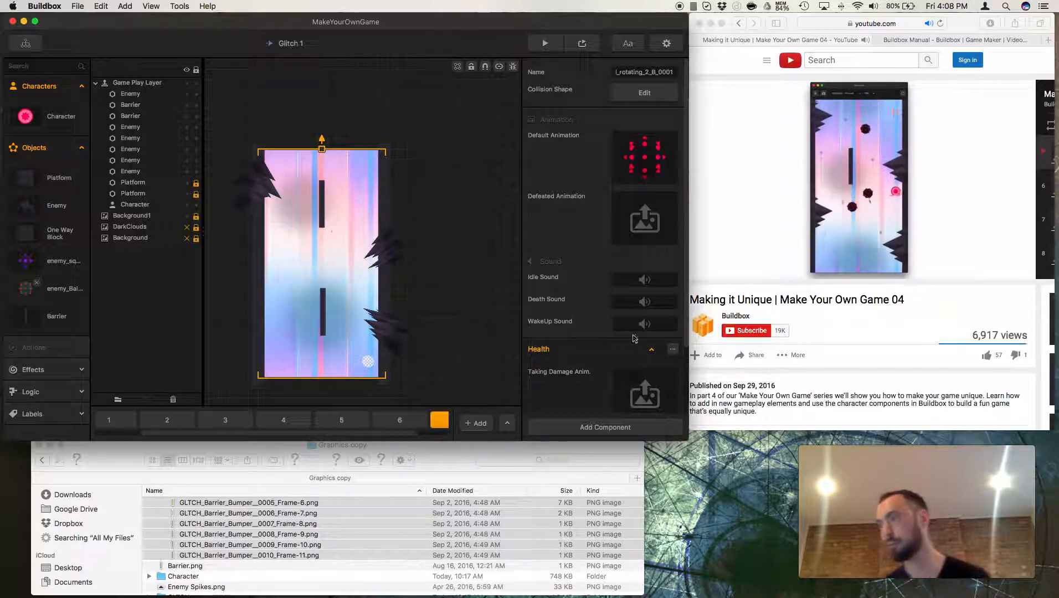
scroll(635, 338, "down", 3)
left_click(616, 390)
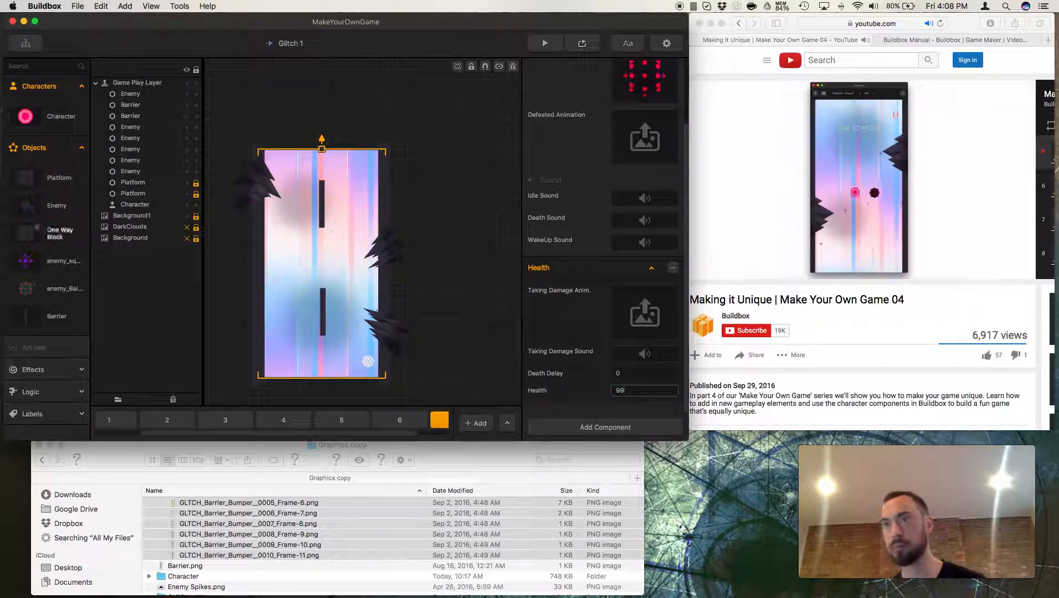
- Add a Health component to the purple rotating square enemy object with Health set to 99, and deselect the object
left_click(59, 266)
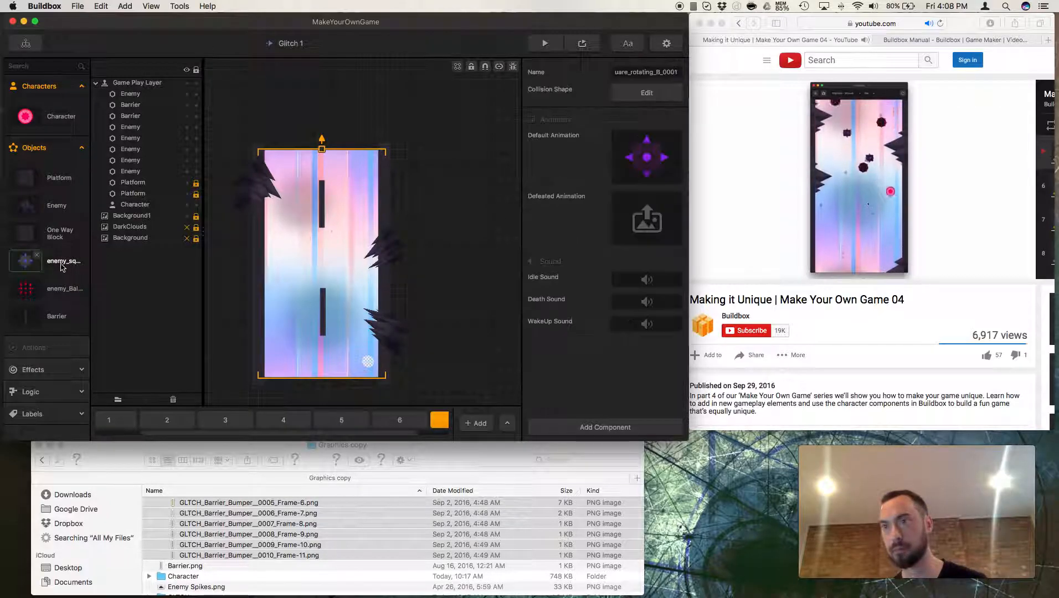
left_click(592, 424)
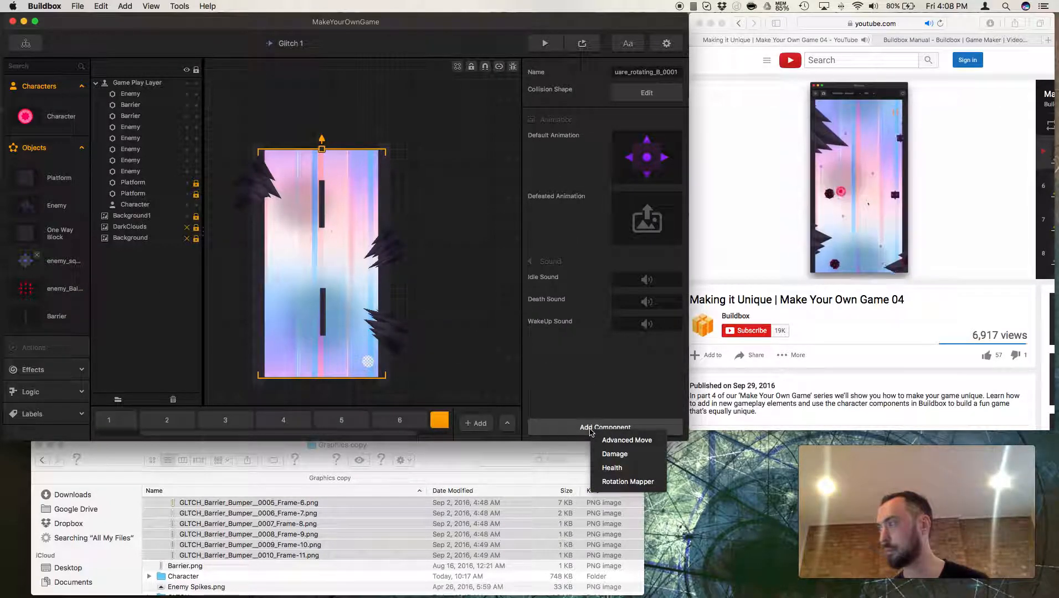
left_click(619, 467)
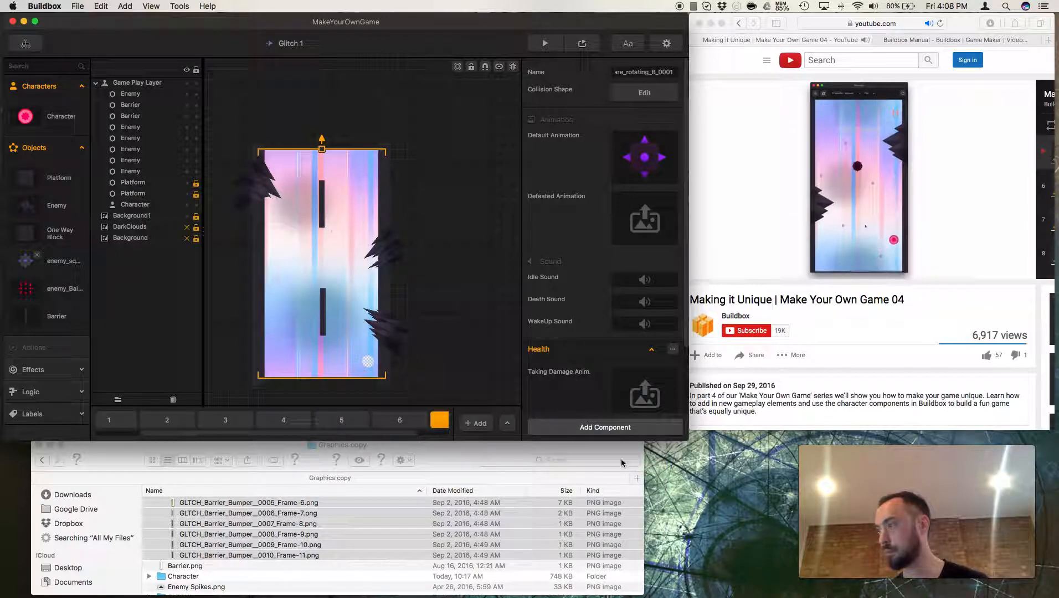
scroll(619, 421, "down", 3)
left_click(623, 391)
type("9")
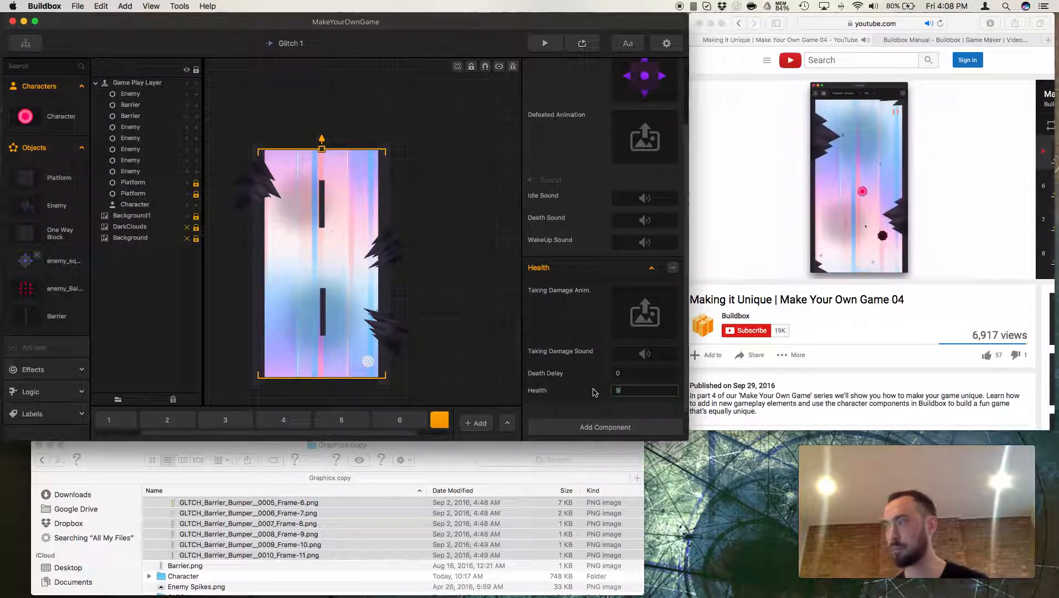
left_click(592, 429)
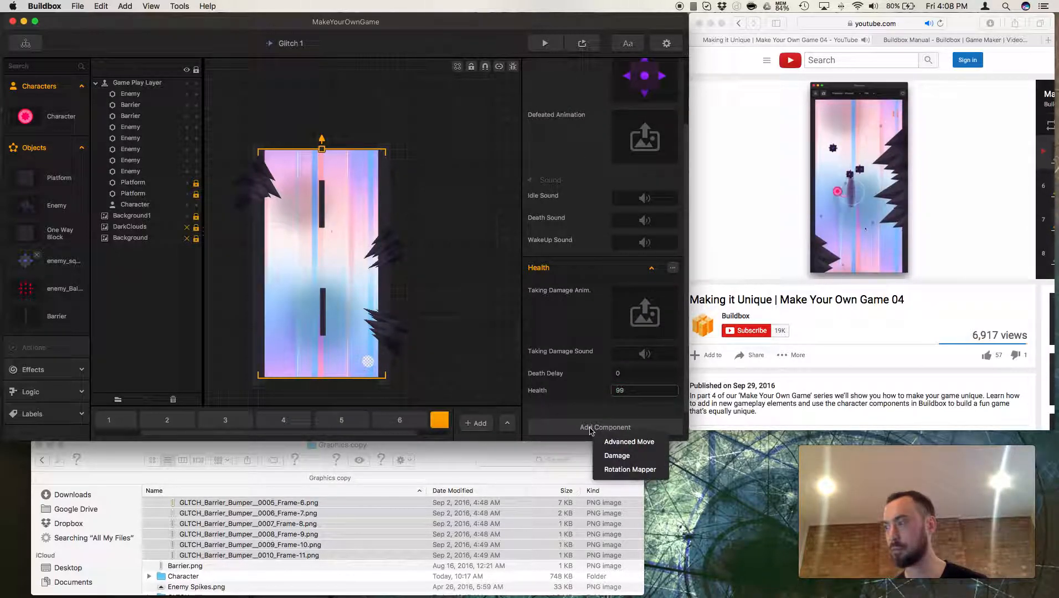
left_click(589, 431)
left_click(447, 341)
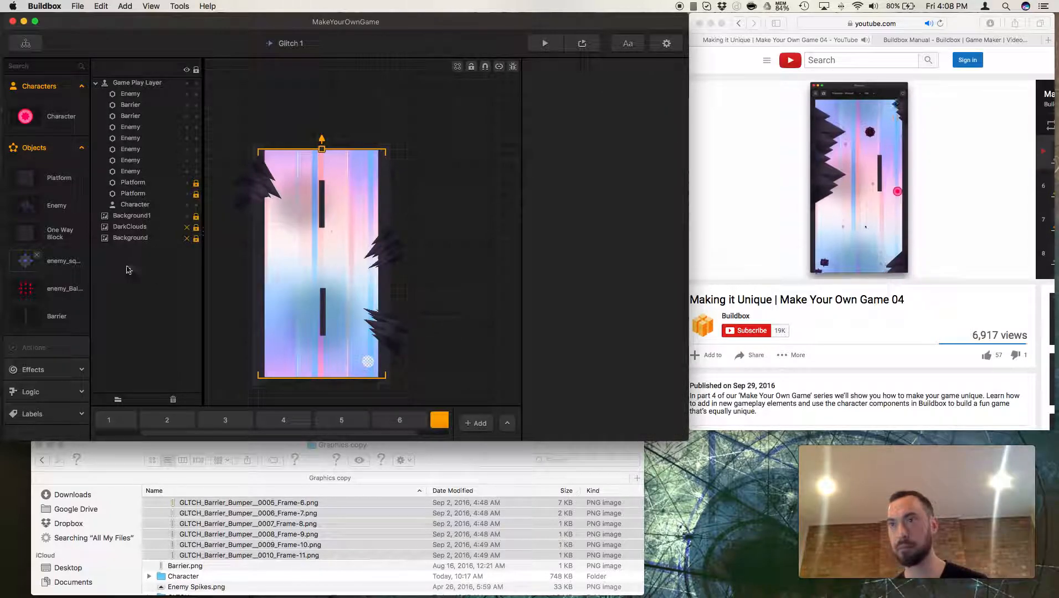
- Add a Health component to the spiky Enemy object and set its Health to 99
left_click(58, 235)
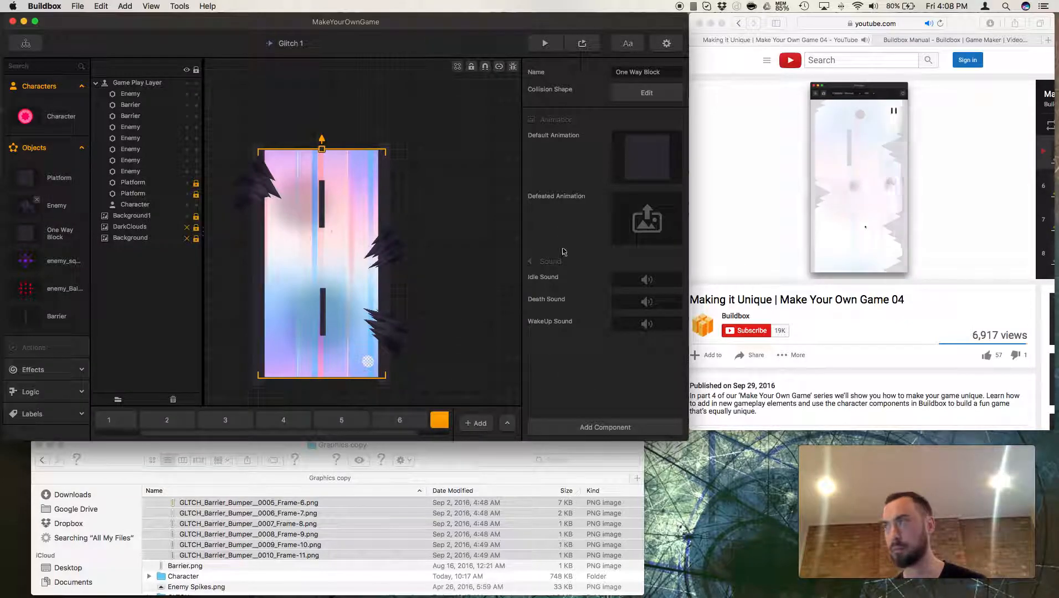
left_click(66, 210)
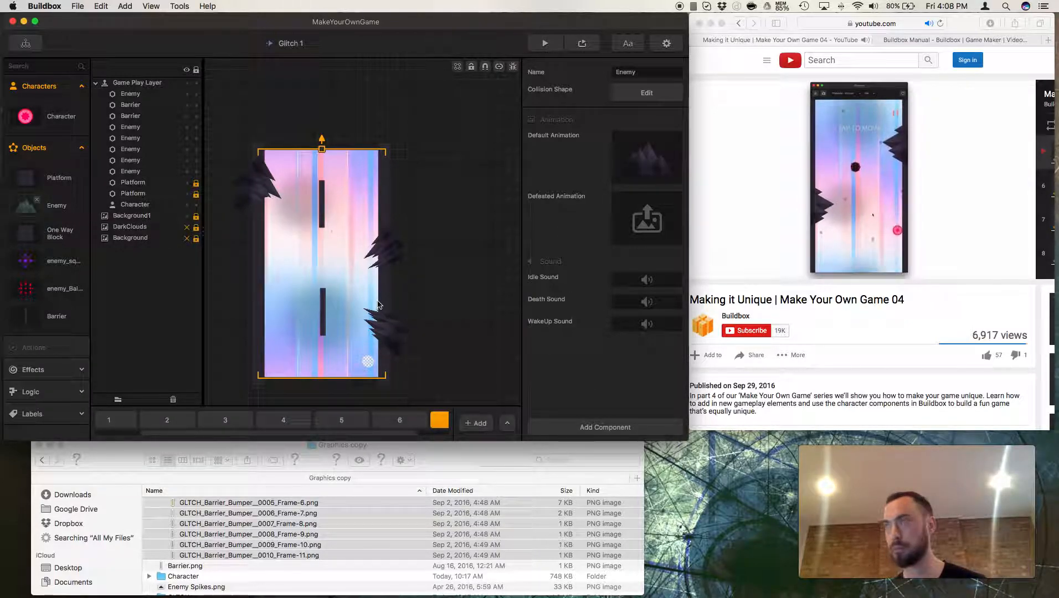
left_click(610, 430)
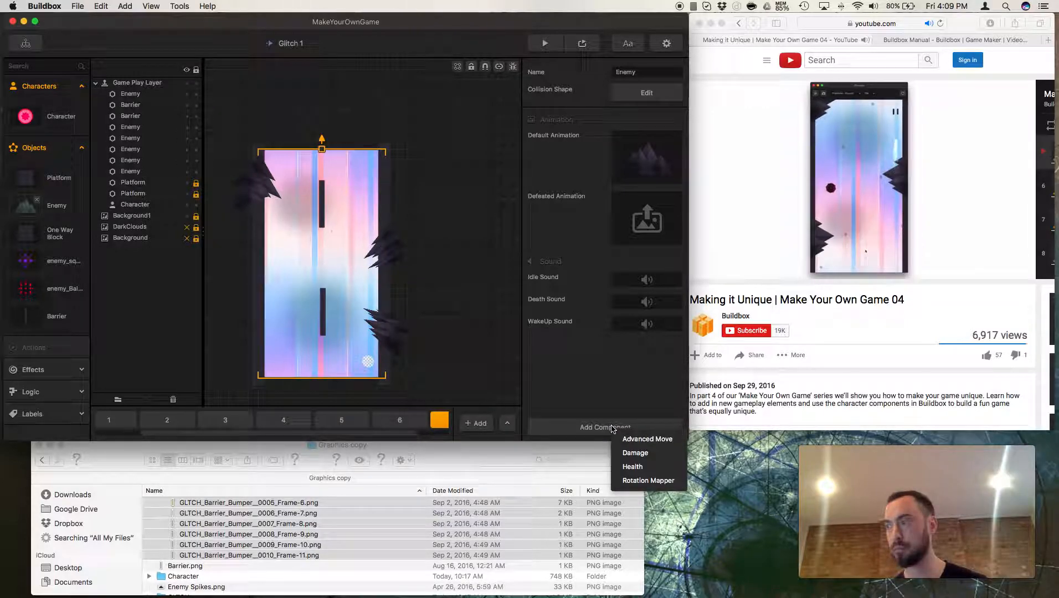
left_click(634, 466)
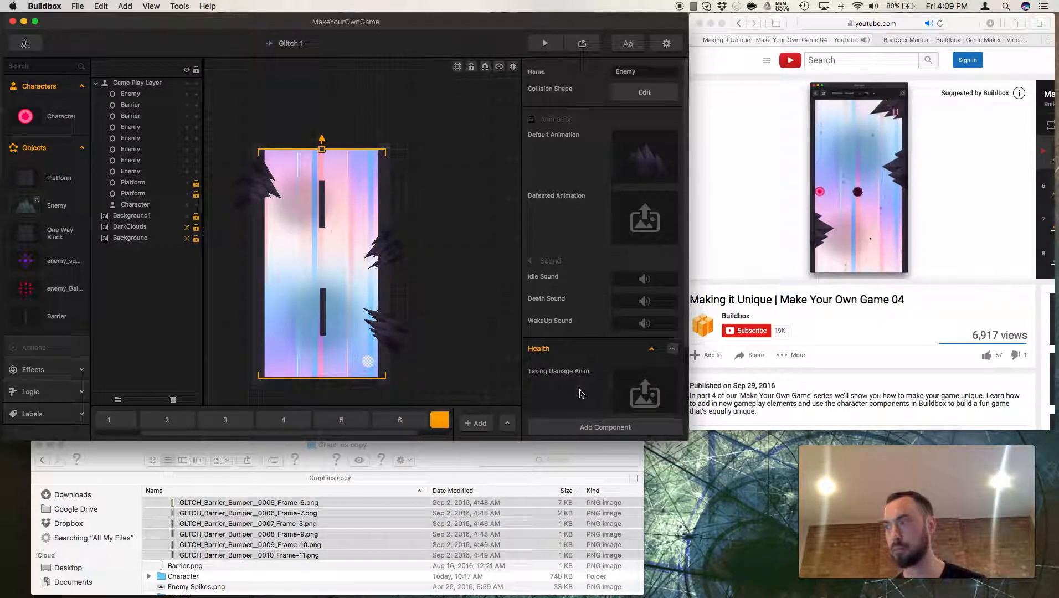
scroll(580, 394, "down", 3)
left_click(629, 387)
type("99")
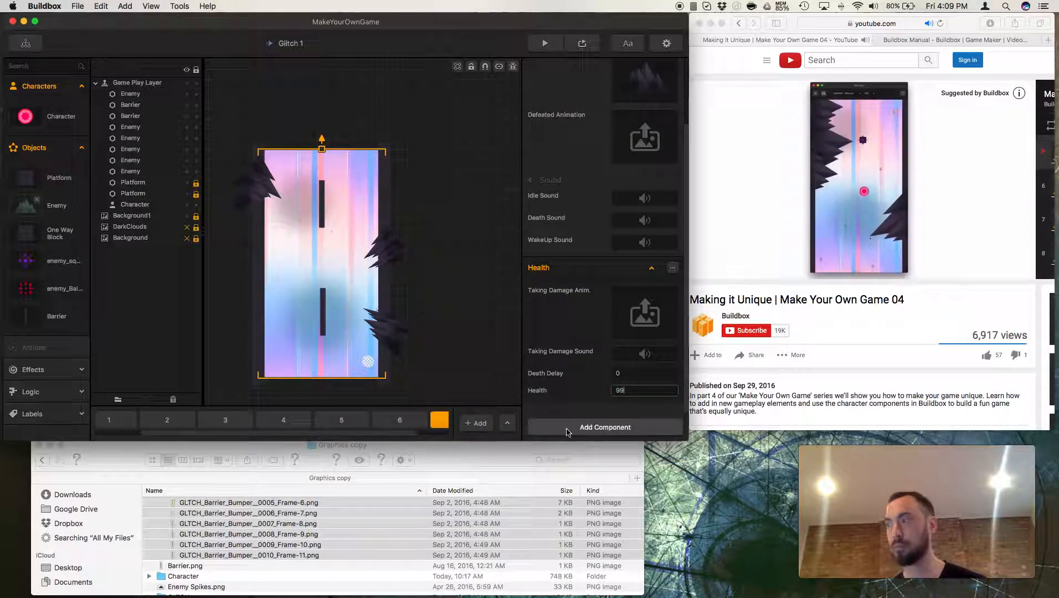